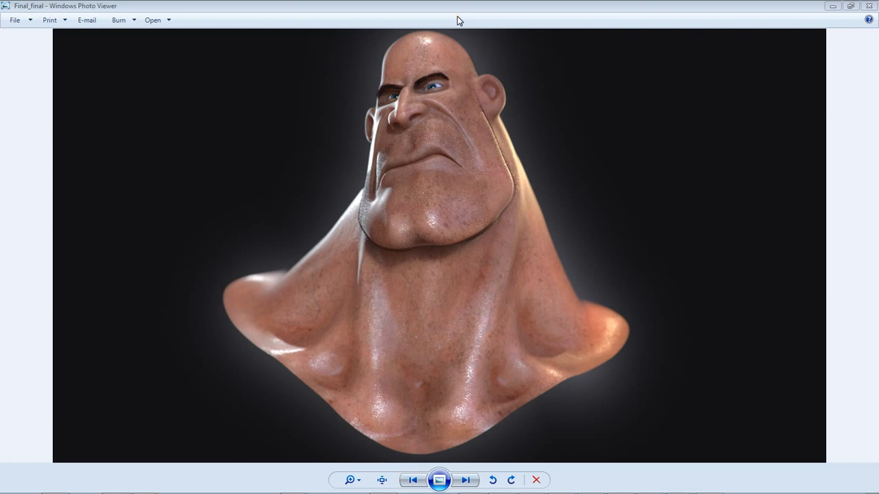
# Examine the final character render up close, from the stubbled mouth and chin down to the chest skin and back to the face
pyautogui.click(457, 17)
pyautogui.moveTo(391, 489)
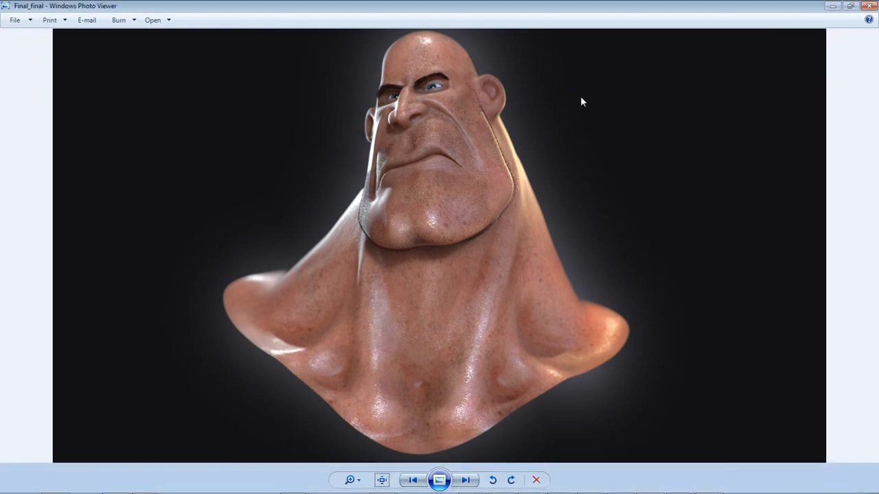
pyautogui.scroll(1, 550, 156)
pyautogui.scroll(1, 298, 199)
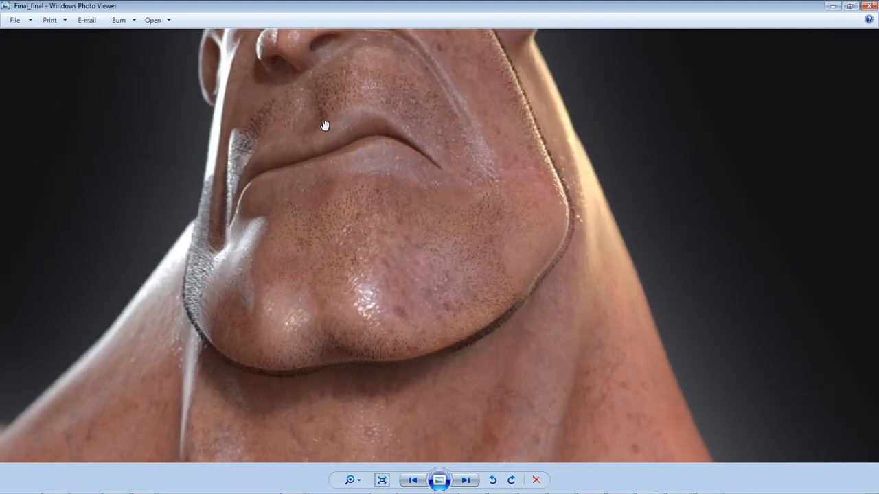
pyautogui.moveTo(324, 126); pyautogui.dragTo(323, 386)
pyautogui.moveTo(419, 319); pyautogui.dragTo(398, 138)
pyautogui.scroll(1, 372, 287)
pyautogui.moveTo(372, 286); pyautogui.dragTo(391, 71)
pyautogui.scroll(-1, 388, 202)
pyautogui.scroll(1, 392, 221)
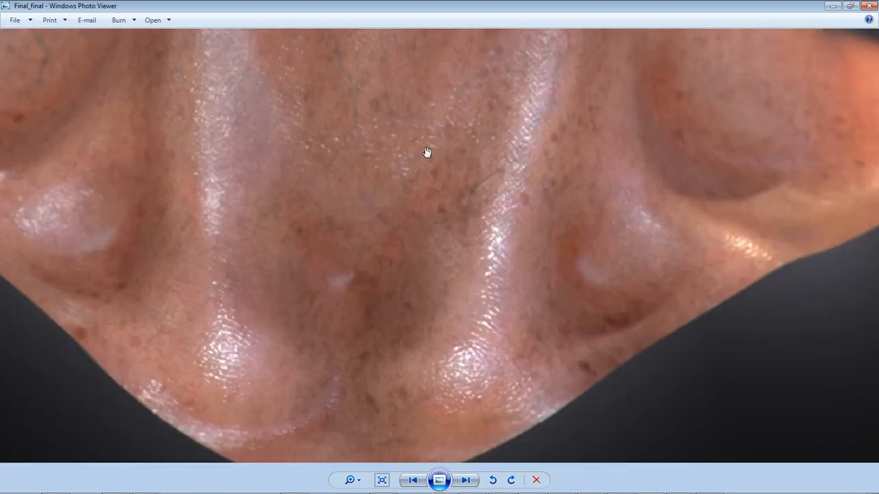
pyautogui.moveTo(412, 116); pyautogui.dragTo(493, 333)
pyautogui.moveTo(320, 113); pyautogui.dragTo(430, 273)
pyautogui.moveTo(518, 181); pyautogui.dragTo(461, 307)
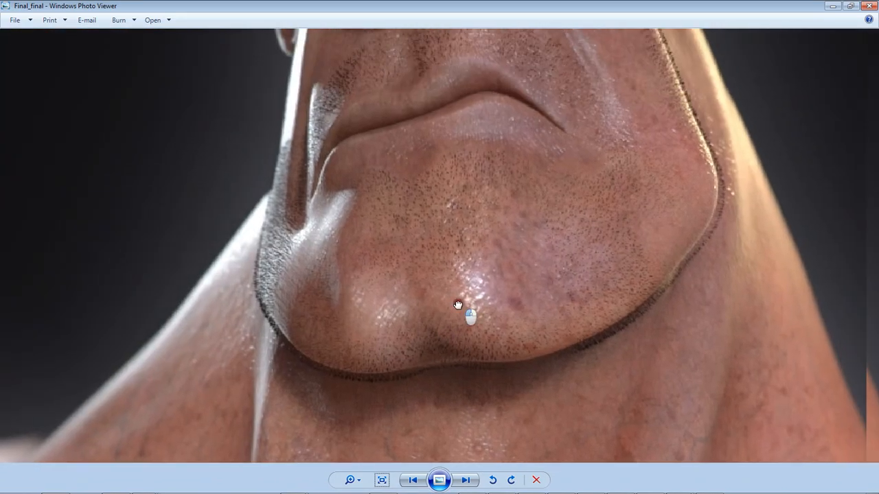
pyautogui.moveTo(518, 196); pyautogui.dragTo(516, 249)
pyautogui.moveTo(527, 168); pyautogui.dragTo(482, 406)
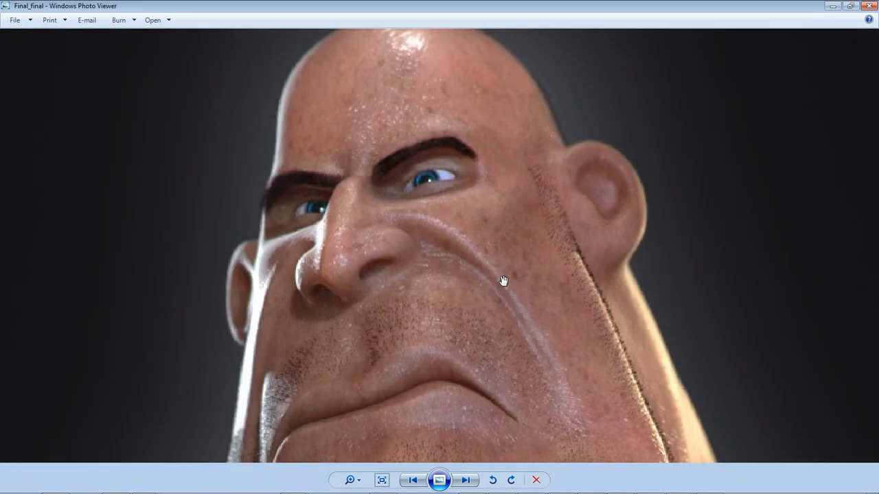
# Inspect the skin shading, veins and highlights on the render's neck, chest and both shoulders
pyautogui.moveTo(404, 350); pyautogui.dragTo(377, 103)
pyautogui.moveTo(434, 336); pyautogui.dragTo(401, 115)
pyautogui.moveTo(229, 340); pyautogui.dragTo(182, 333)
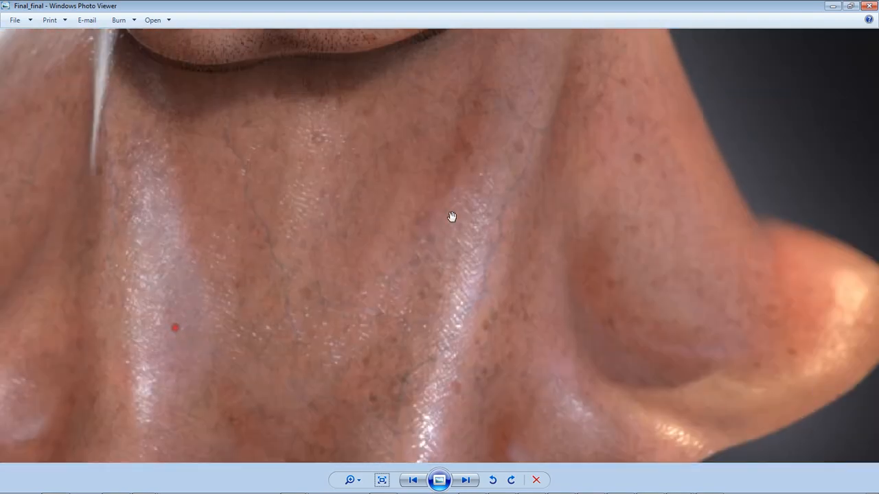
pyautogui.moveTo(453, 217); pyautogui.dragTo(418, 171)
pyautogui.moveTo(428, 299); pyautogui.dragTo(434, 104)
pyautogui.moveTo(392, 222); pyautogui.dragTo(153, 404)
pyautogui.moveTo(552, 245); pyautogui.dragTo(592, 294)
pyautogui.moveTo(423, 233); pyautogui.dragTo(577, 239)
pyautogui.moveTo(288, 161); pyautogui.dragTo(628, 77)
pyautogui.moveTo(285, 203); pyautogui.dragTo(348, 360)
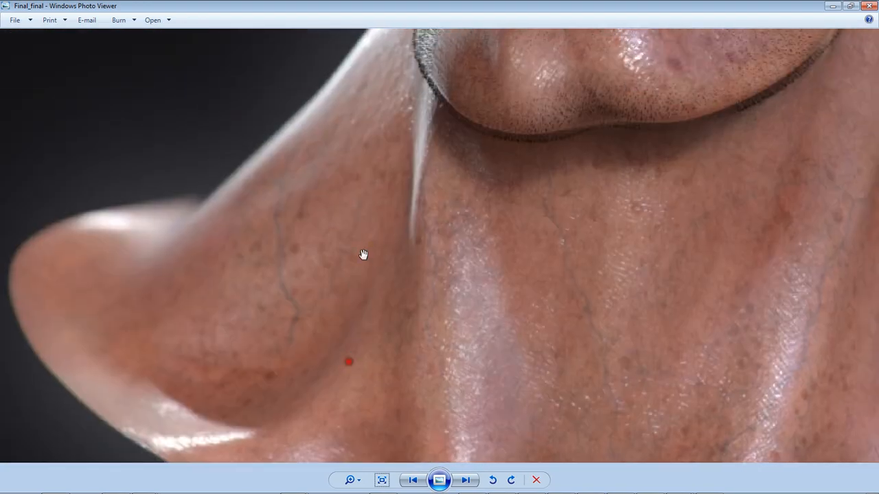
# Inspect the render's face, nose and eyes up close, finishing on the full image
pyautogui.moveTo(414, 211); pyautogui.dragTo(294, 472)
pyautogui.moveTo(392, 167); pyautogui.dragTo(351, 354)
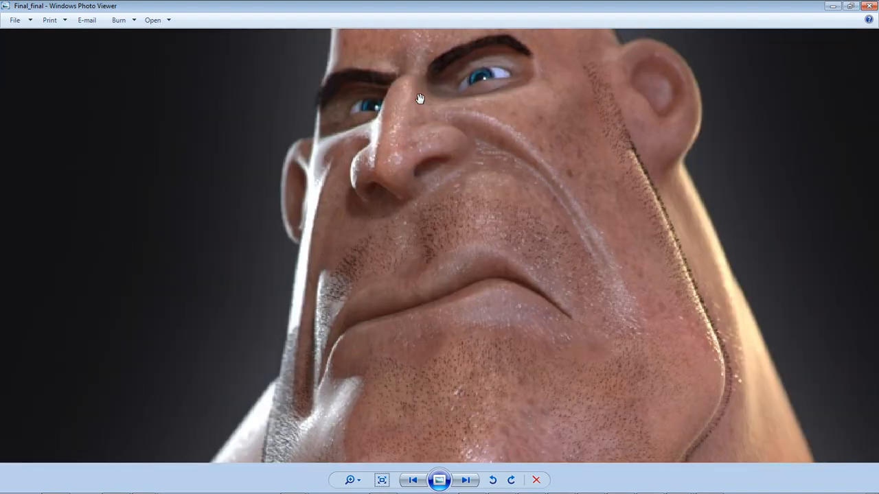
pyautogui.moveTo(420, 98); pyautogui.dragTo(416, 214)
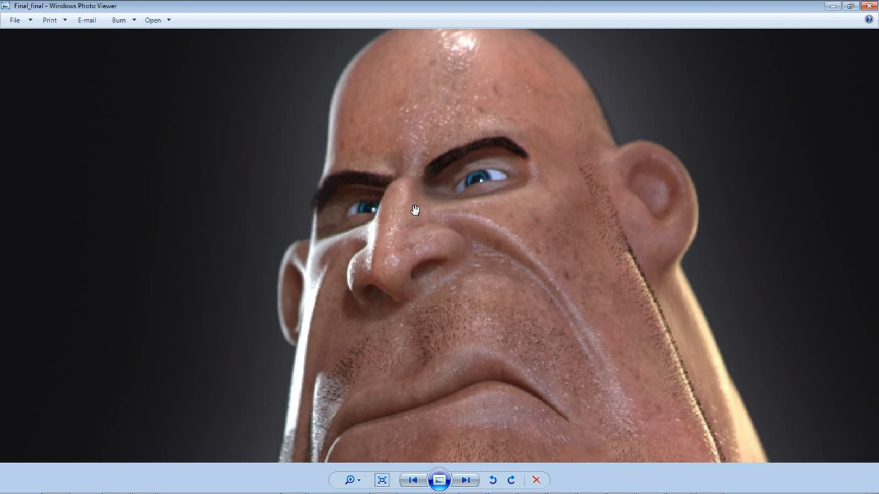
pyautogui.scroll(-3, 420, 211)
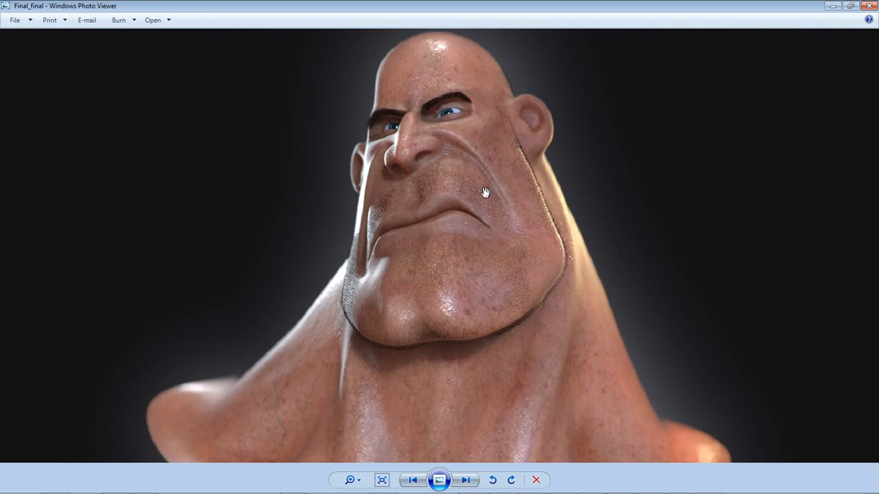
pyautogui.scroll(-2, 485, 192)
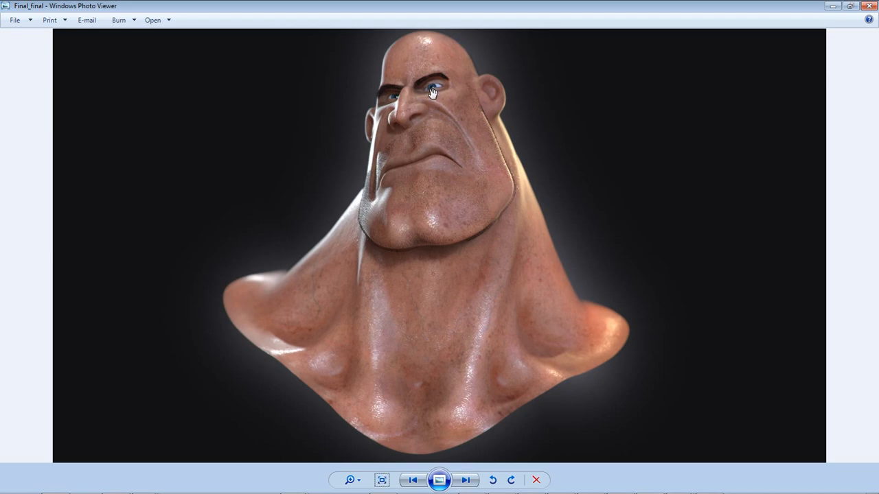
pyautogui.scroll(3, 427, 99)
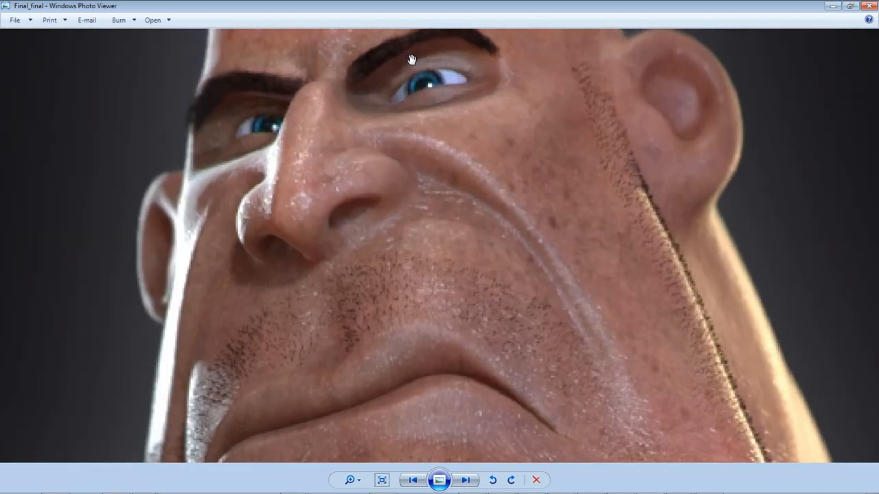
pyautogui.scroll(-3, 412, 61)
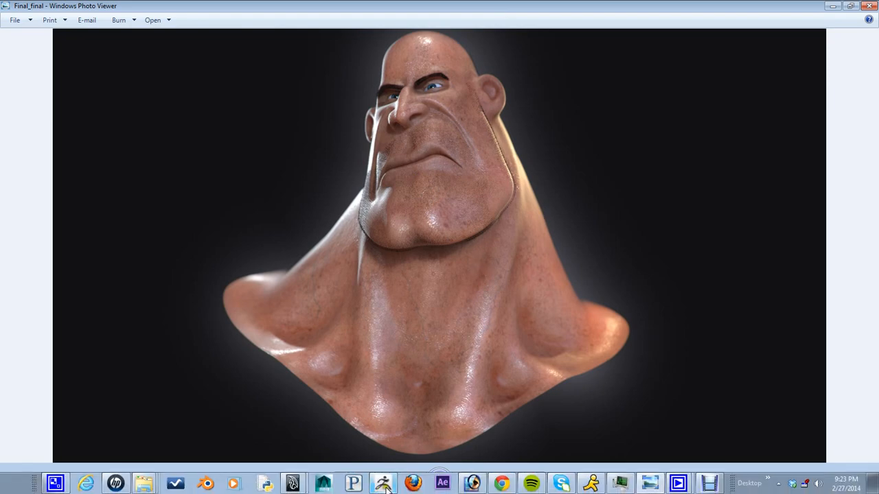
# Switch to ZBrush and view the tough guy bust sculpt from different angles
pyautogui.click(383, 484)
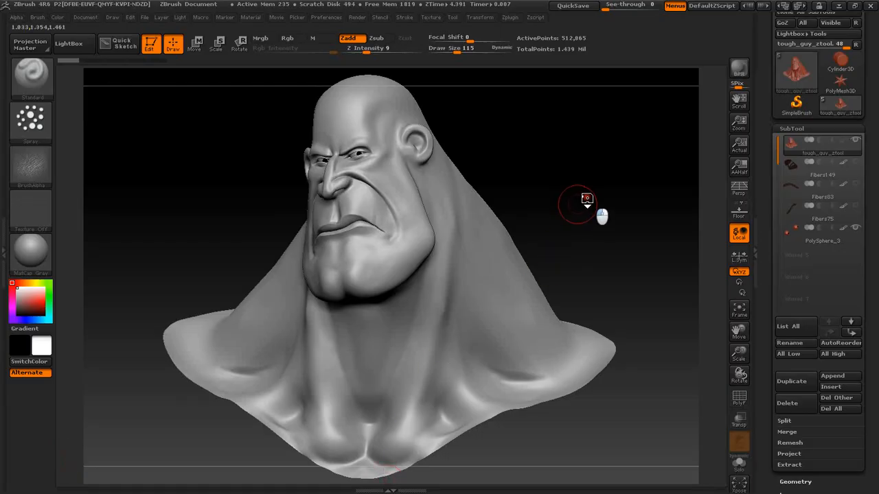
pyautogui.moveTo(578, 202); pyautogui.dragTo(512, 200)
pyautogui.moveTo(652, 178); pyautogui.dragTo(506, 290)
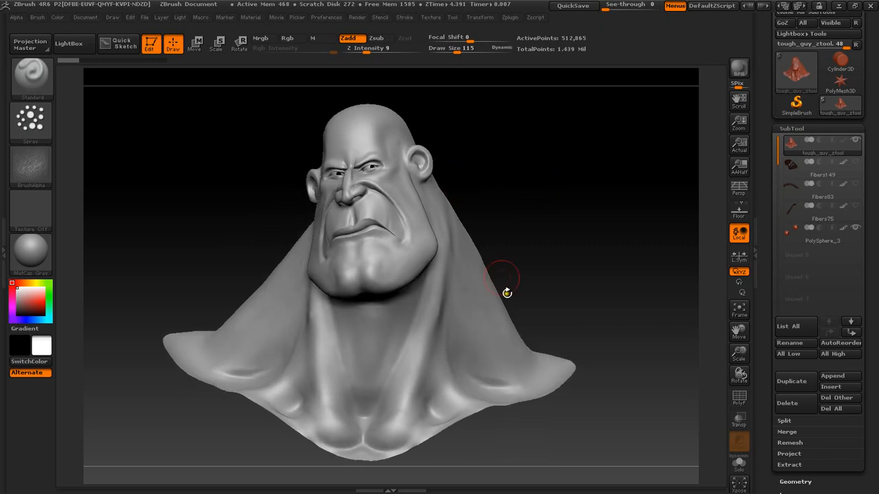
pyautogui.press('super')
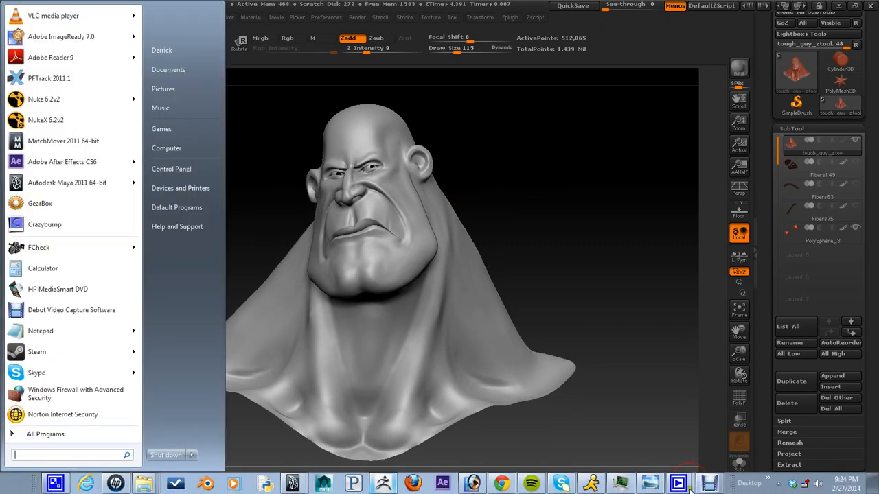
pyautogui.click(650, 487)
pyautogui.click(650, 488)
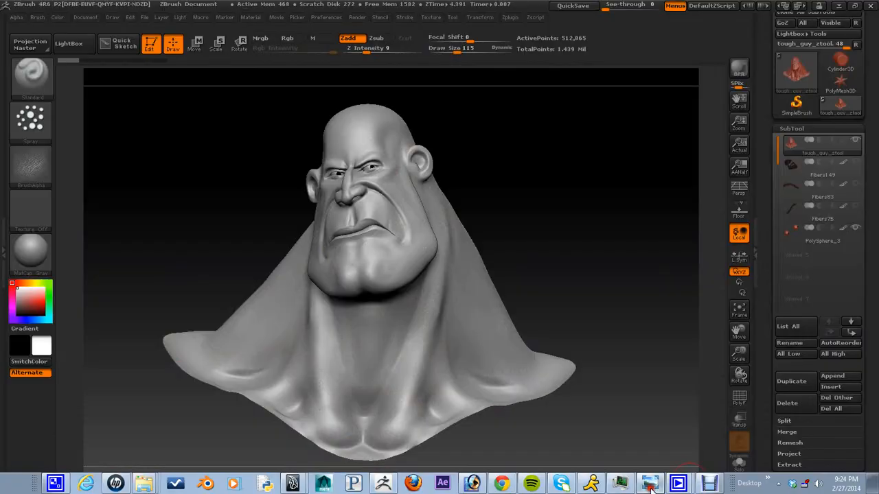
pyautogui.press('super')
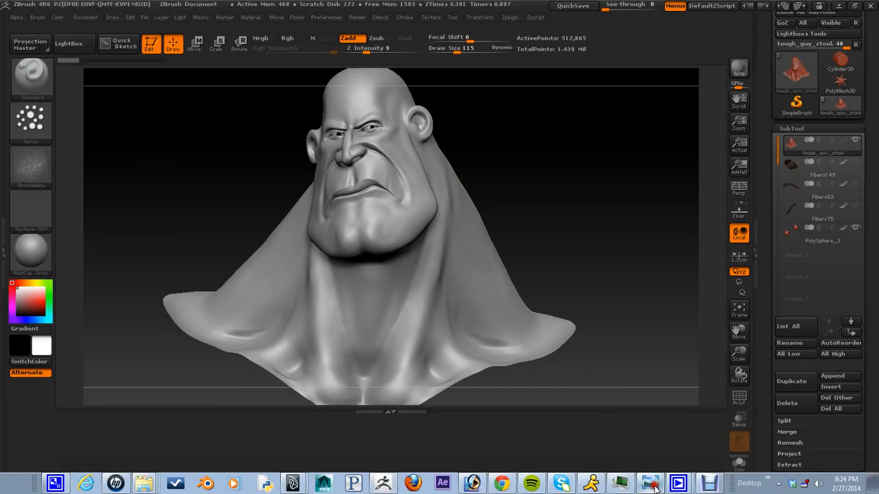
pyautogui.click(650, 486)
pyautogui.click(652, 486)
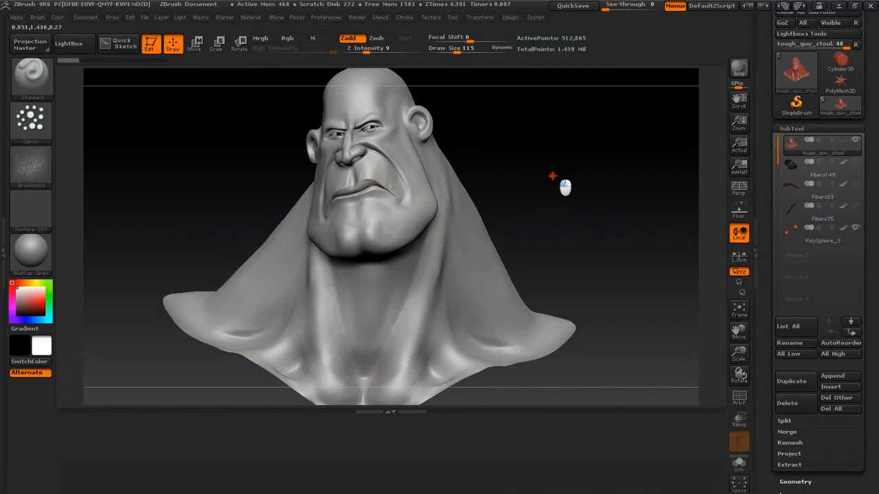
pyautogui.click(85, 41)
pyautogui.click(86, 43)
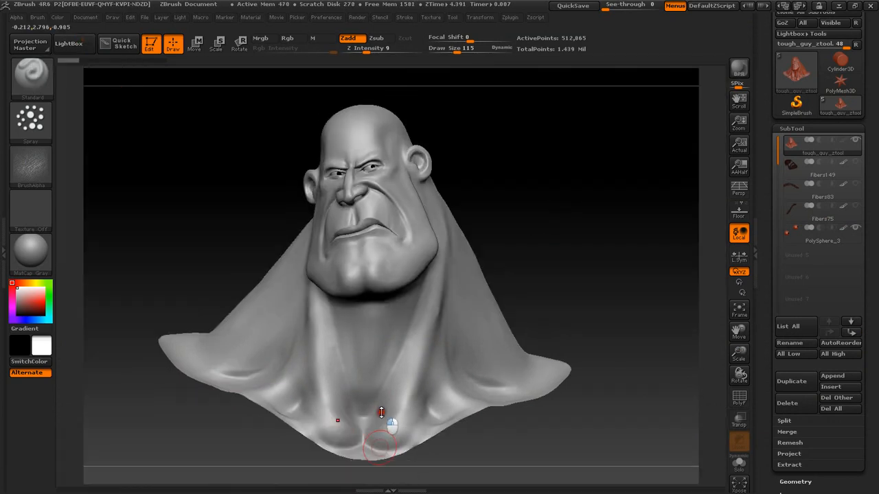
# Display the polyframe wireframe on the bust and inspect the topology around the mouth, chin and neck
pyautogui.moveTo(585, 227); pyautogui.dragTo(576, 225)
pyautogui.hotkey('shift', 'f')
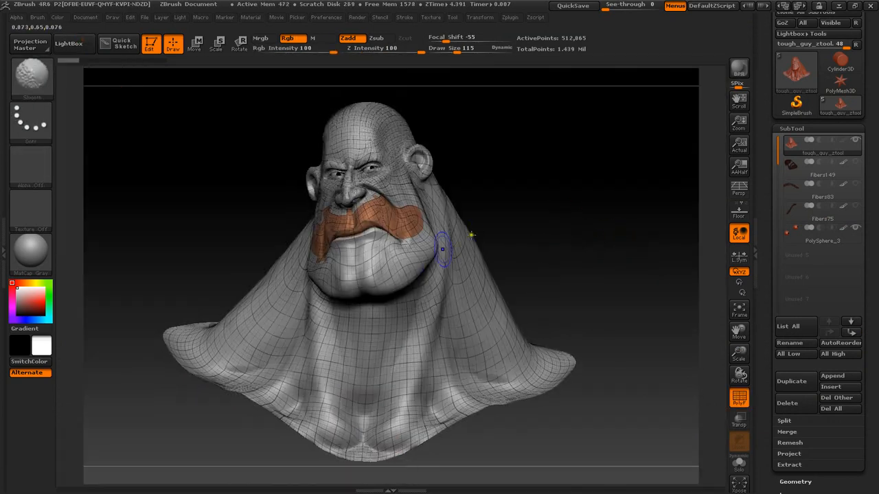
pyautogui.scroll(3, 583, 220)
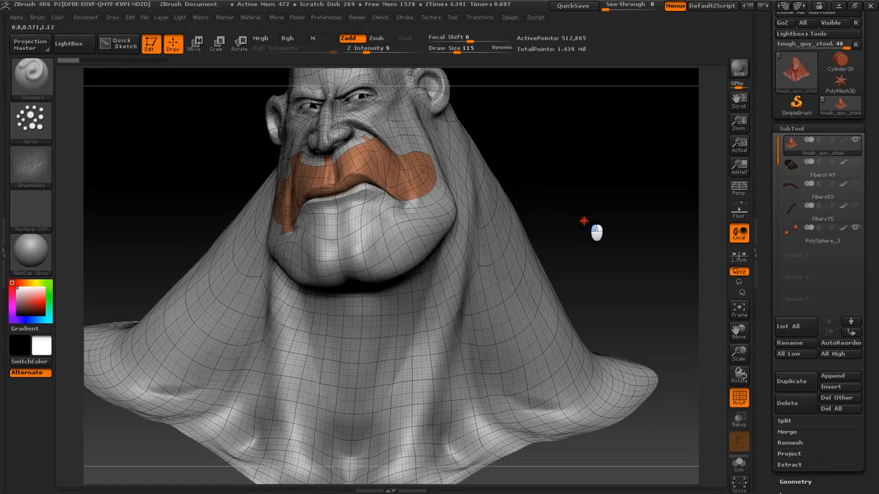
pyautogui.moveTo(668, 233); pyautogui.dragTo(714, 343)
pyautogui.scroll(3, 675, 249)
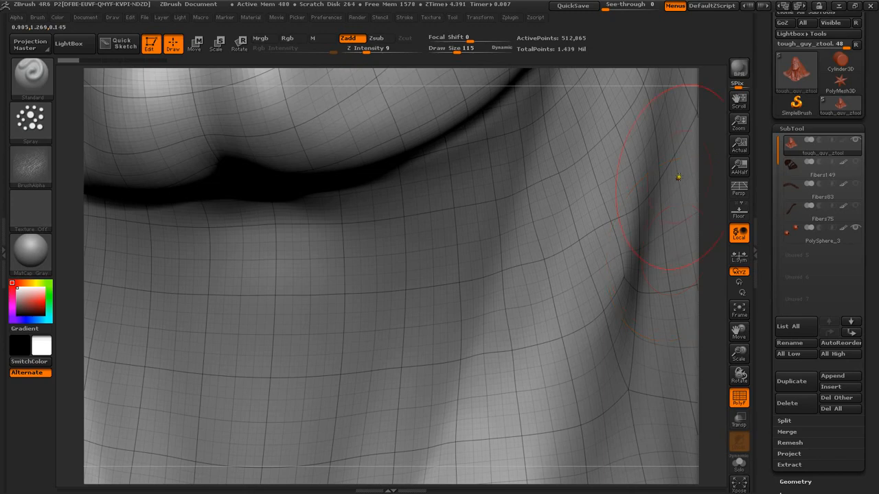
pyautogui.press('f')
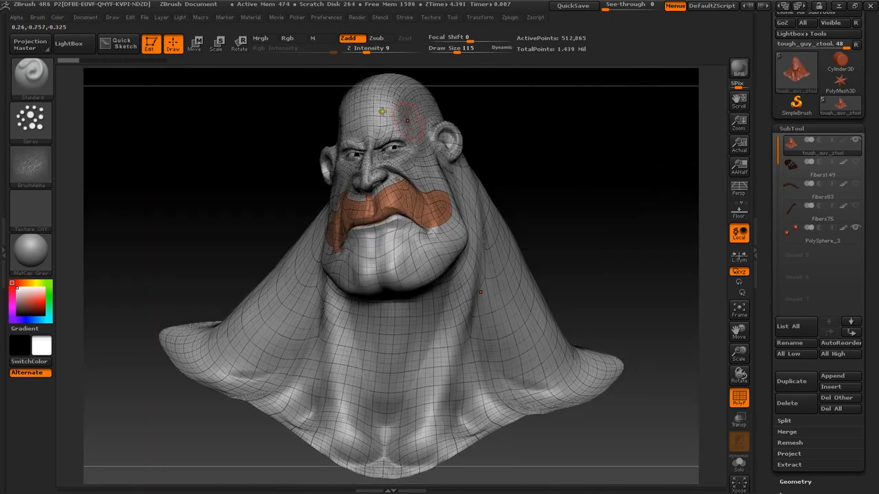
# Collapse the SubTool section, inspect the topology around the mouth and jaw, and turn the polyframe display off
pyautogui.click(859, 126)
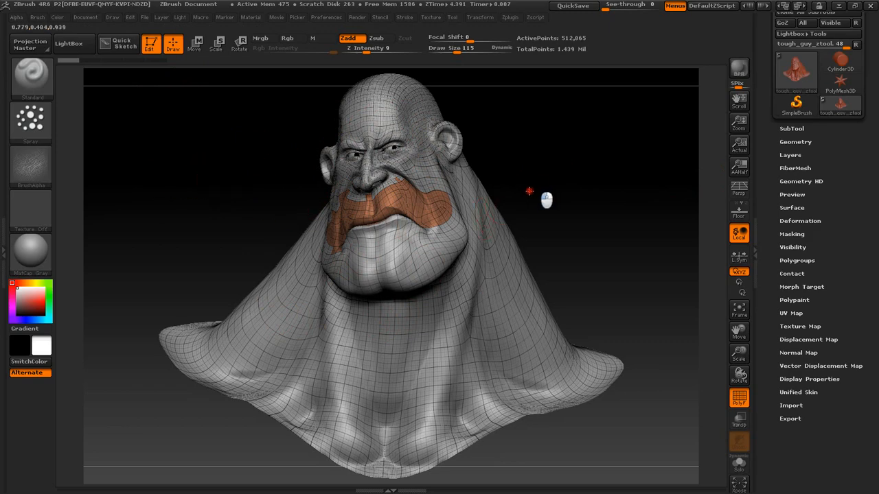
pyautogui.moveTo(542, 199)
pyautogui.mouseDown()
pyautogui.moveTo(526, 193)
pyautogui.moveTo(546, 185)
pyautogui.moveTo(592, 241)
pyautogui.moveTo(584, 237)
pyautogui.mouseUp()
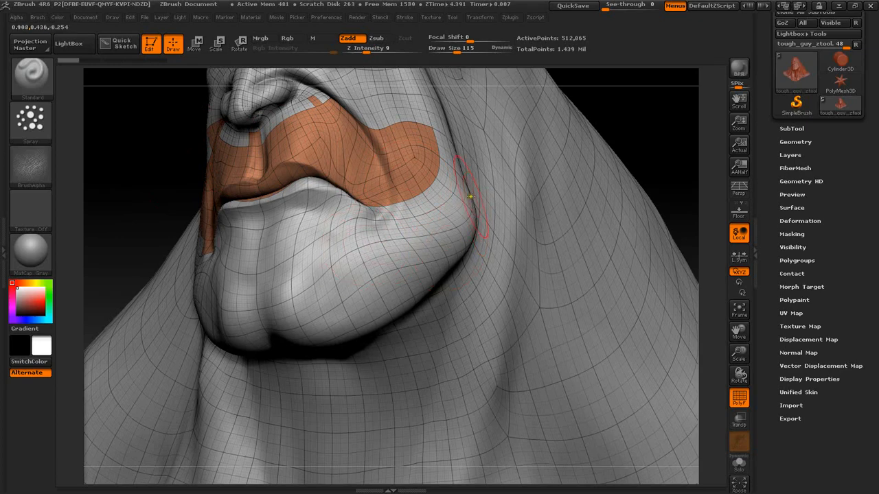
pyautogui.press('f')
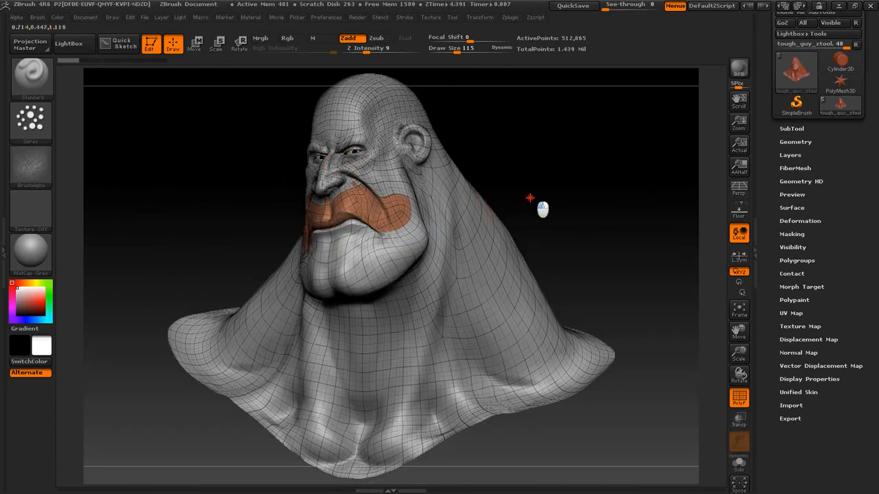
pyautogui.moveTo(528, 197); pyautogui.dragTo(684, 157)
pyautogui.hotkey('shift', 'f')
# Show the ZRemesher options in the Geometry settings and locate the ZRemesherGuides brush in the brush library
pyautogui.click(789, 142)
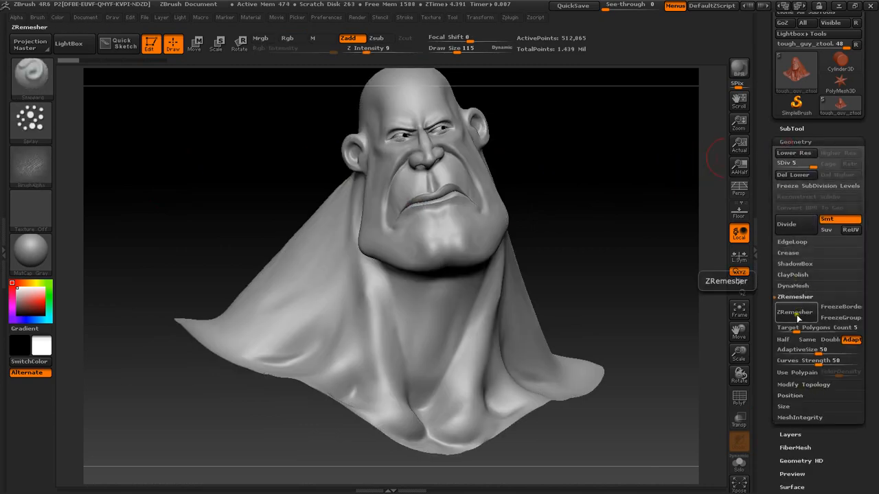
pyautogui.click(42, 81)
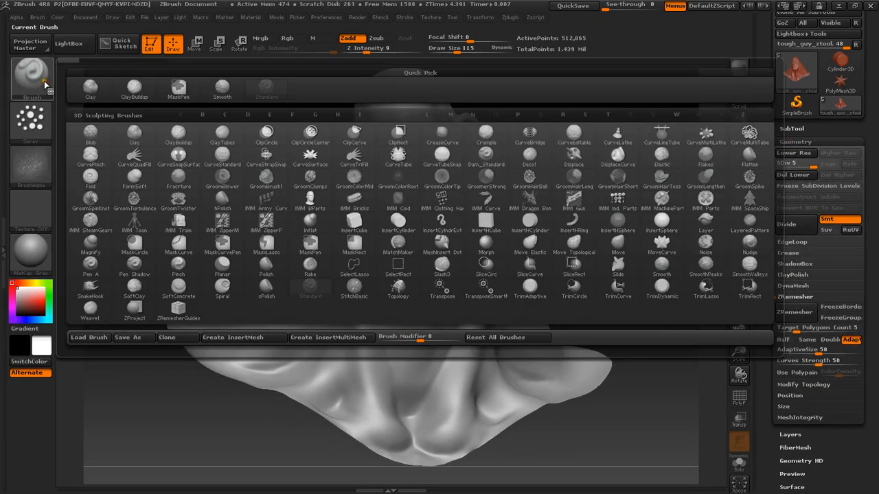
pyautogui.press('z')
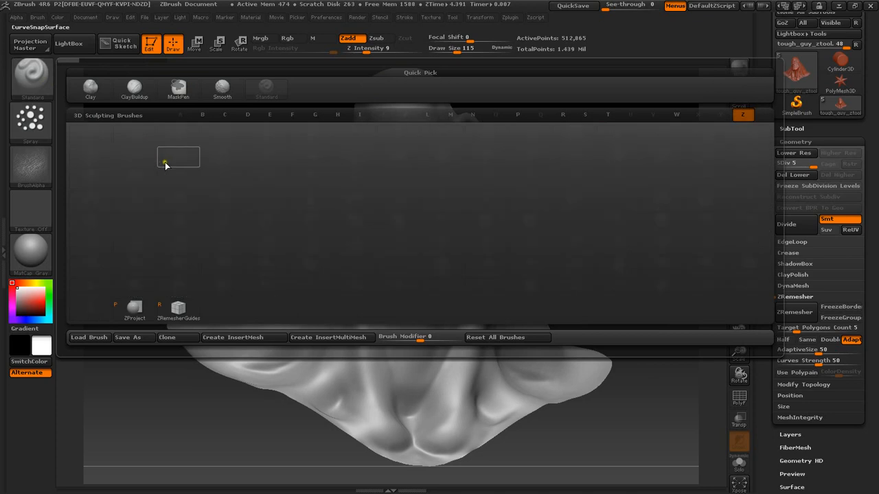
pyautogui.click(178, 310)
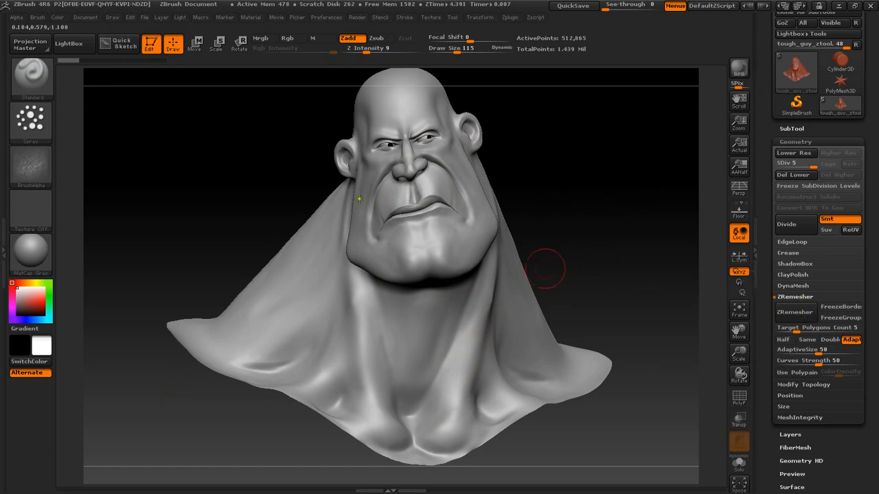
# Switch to Maya and minimize the Render View and UV Texture Editor windows
pyautogui.press('super')
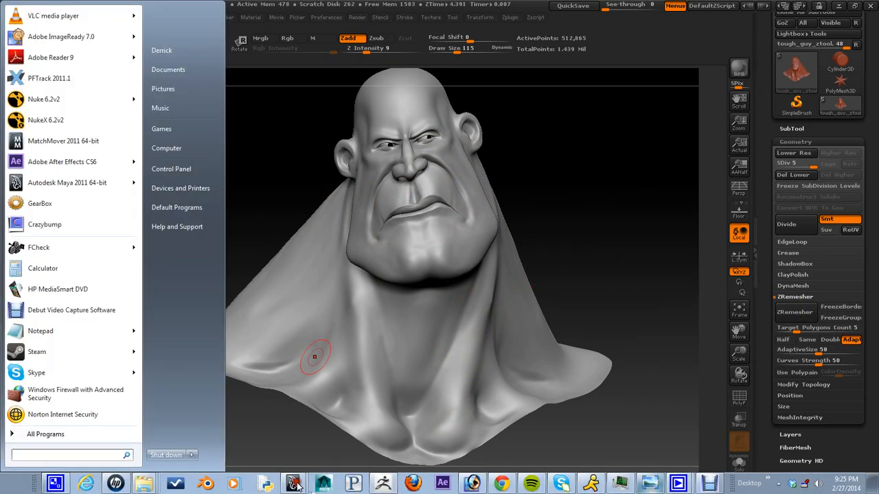
pyautogui.click(294, 484)
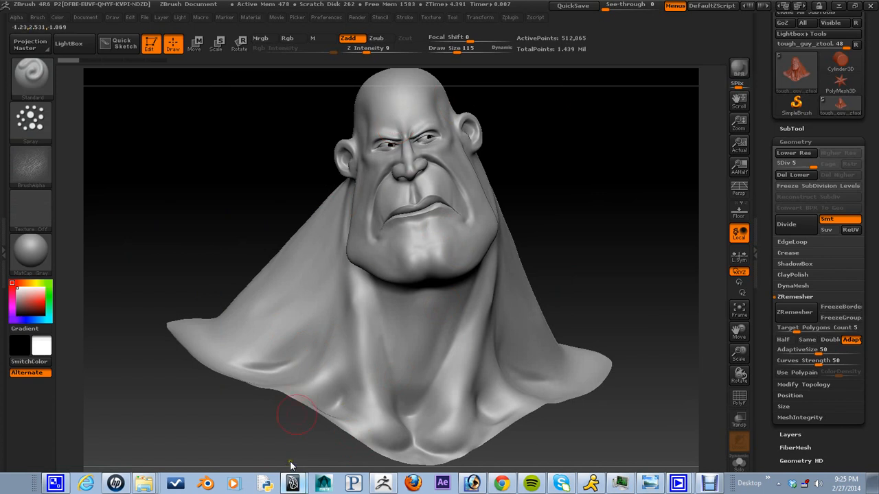
pyautogui.hotkey('alt', 'Tab')
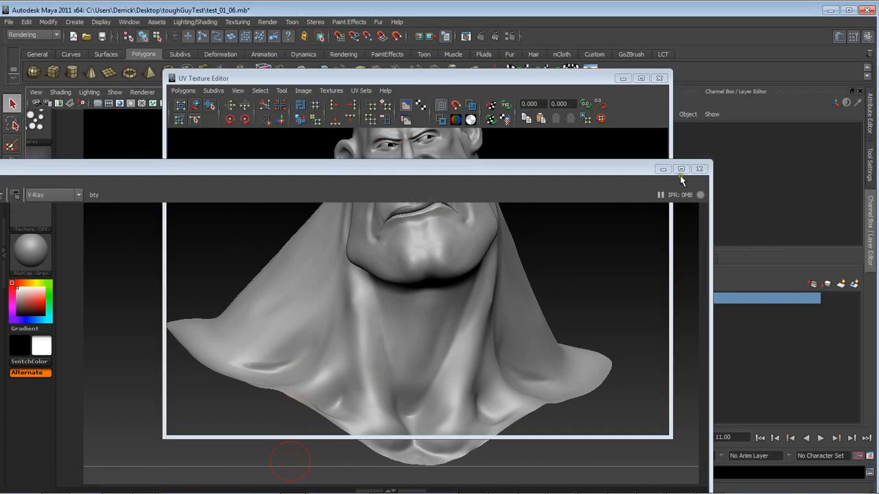
pyautogui.click(663, 169)
pyautogui.click(623, 78)
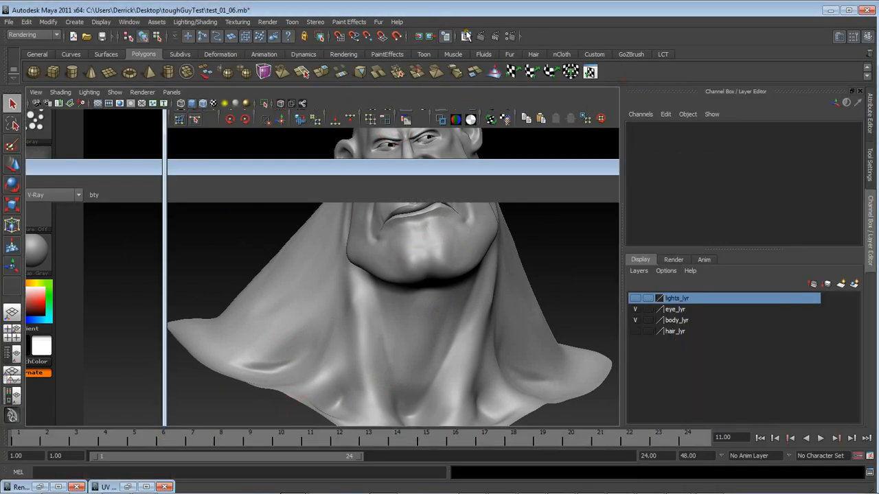
# Bring up the Render View window and minimize it again to clear the Maya viewport
pyautogui.click(702, 171)
pyautogui.click(463, 35)
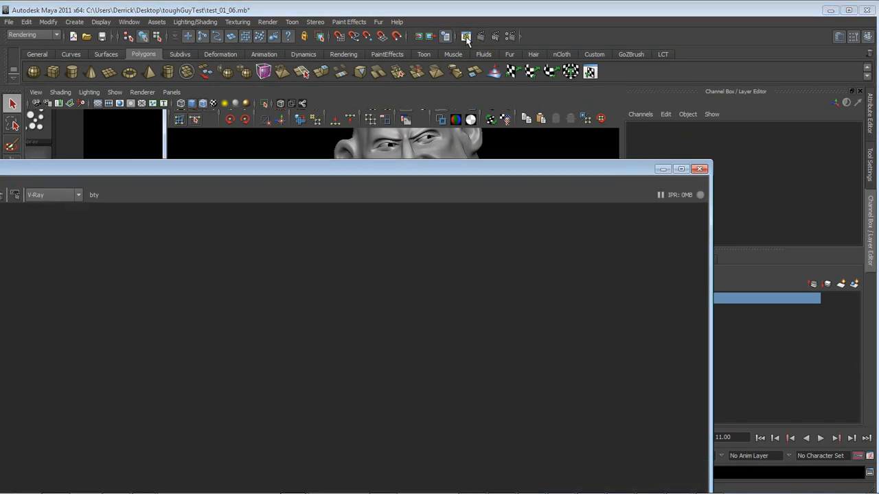
pyautogui.click(659, 170)
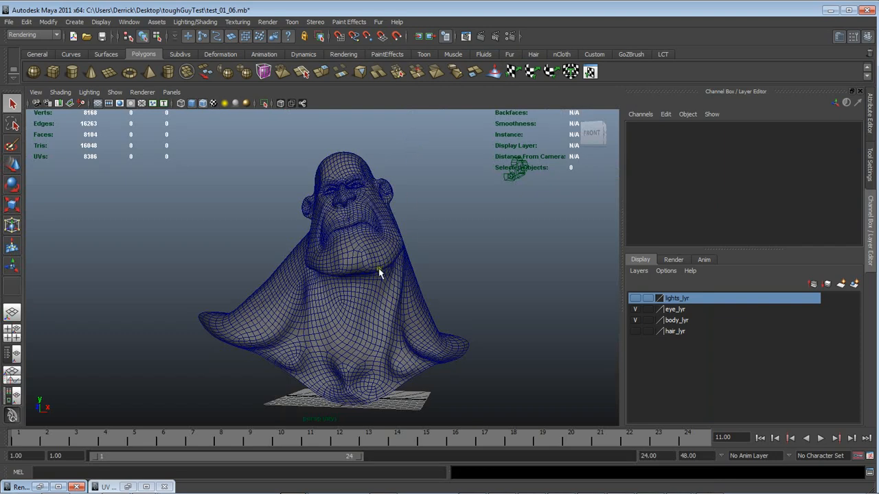
# Examine the bust's wireframe topology in Maya around the mouth, nose, eyes, neck and ear from the front and side
pyautogui.moveTo(378, 272); pyautogui.dragTo(309, 288)
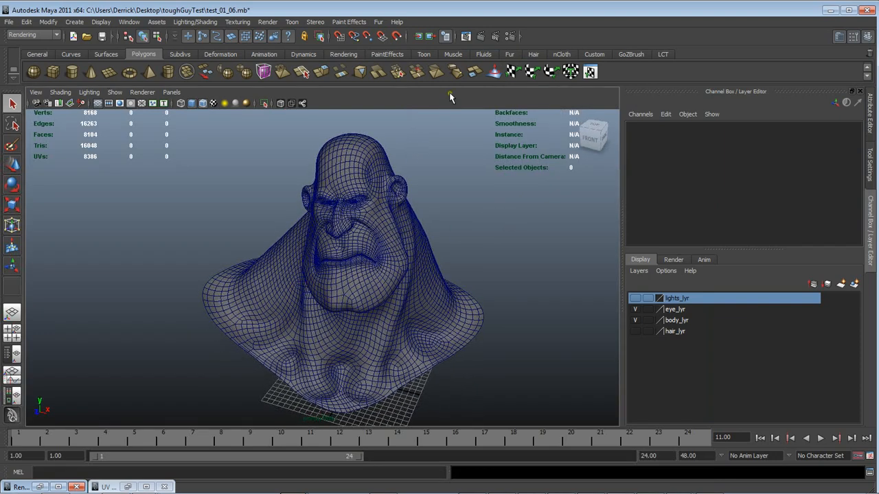
pyautogui.moveTo(304, 191); pyautogui.dragTo(322, 125)
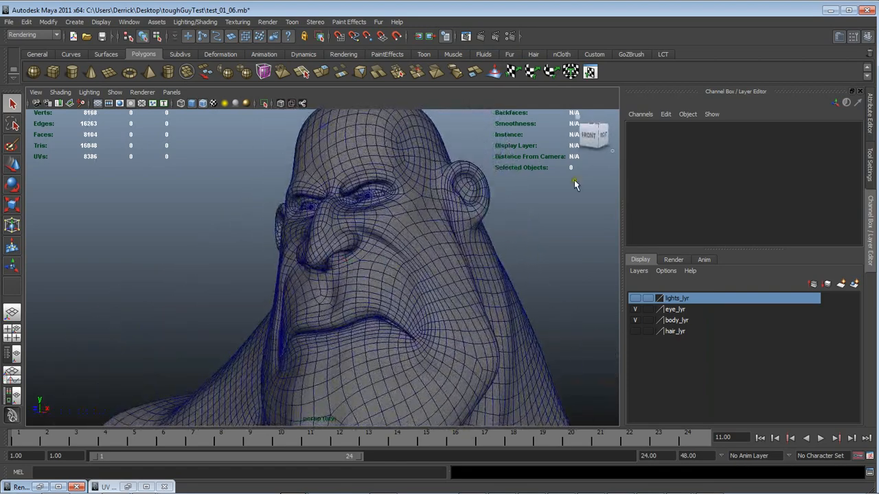
pyautogui.moveTo(574, 192); pyautogui.dragTo(455, 190)
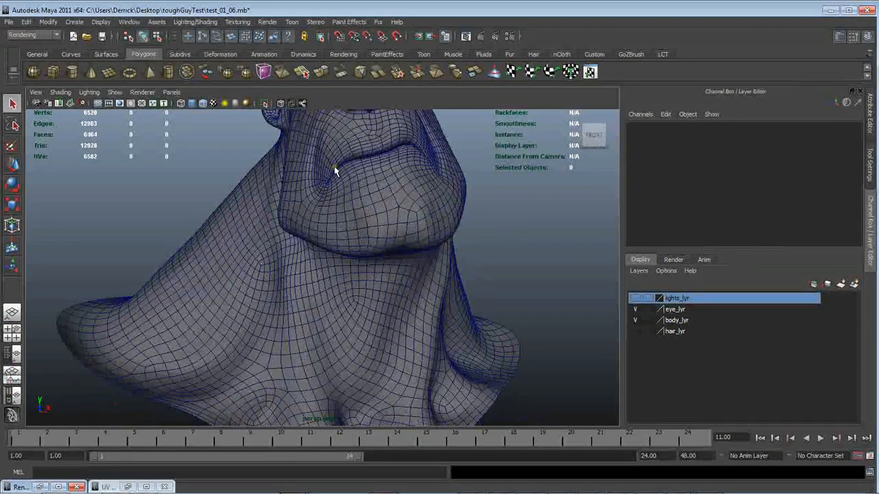
pyautogui.moveTo(520, 202); pyautogui.dragTo(332, 342)
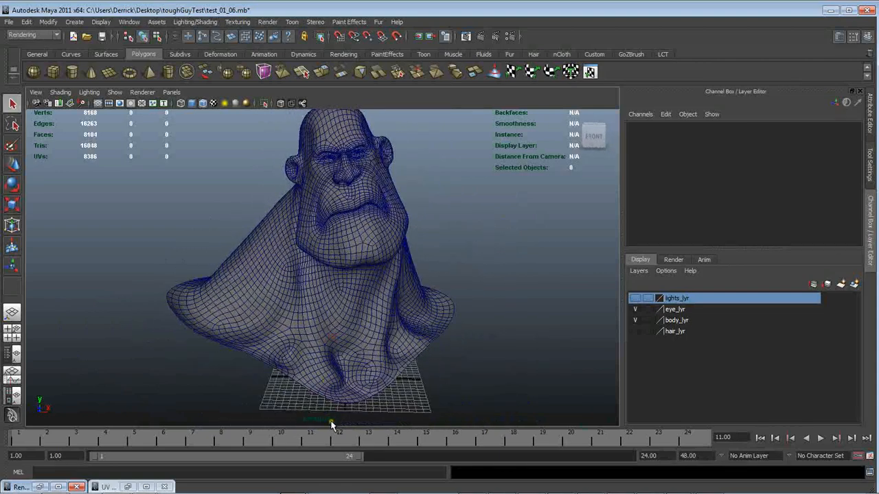
pyautogui.moveTo(296, 284); pyautogui.dragTo(412, 236)
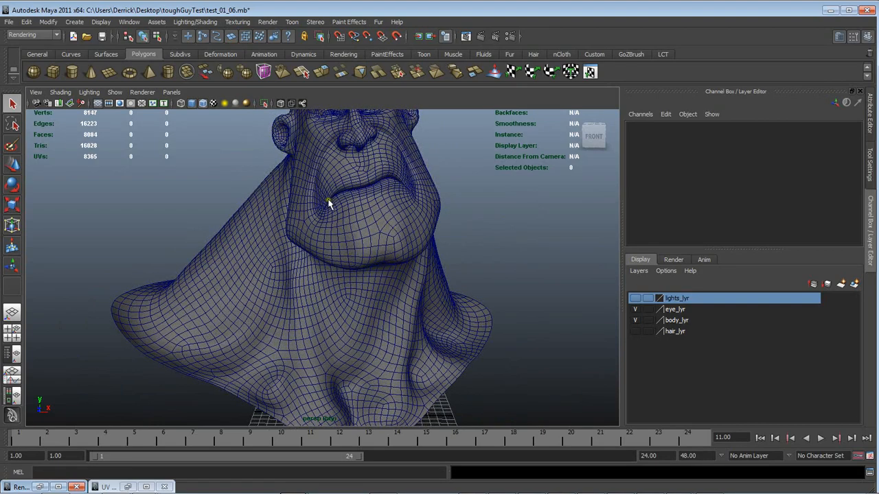
pyautogui.moveTo(343, 241); pyautogui.dragTo(354, 172)
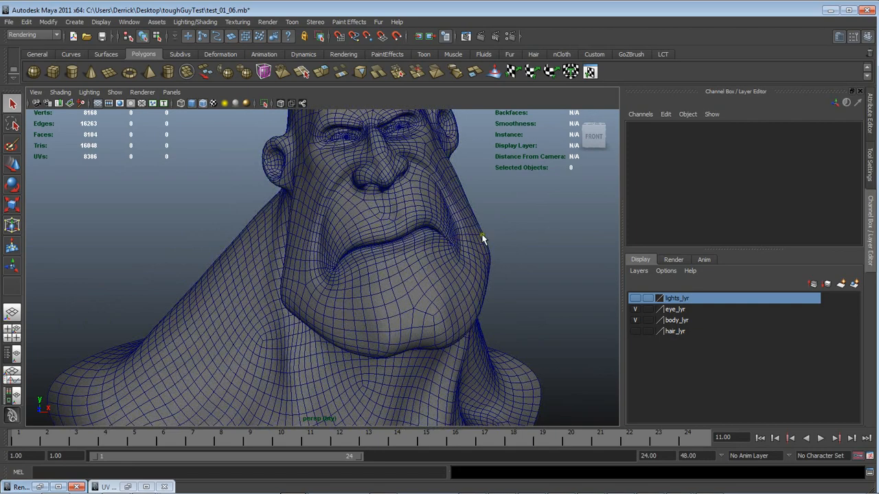
pyautogui.moveTo(350, 248); pyautogui.dragTo(388, 295)
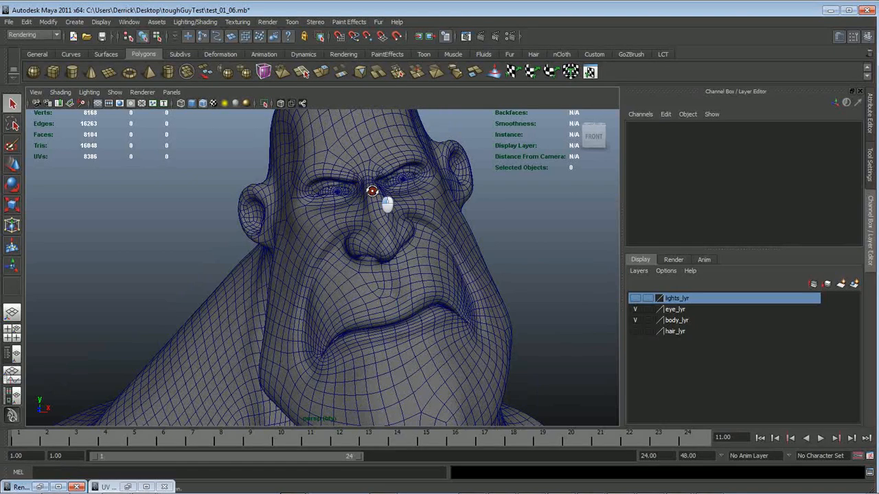
pyautogui.moveTo(371, 190); pyautogui.dragTo(300, 193)
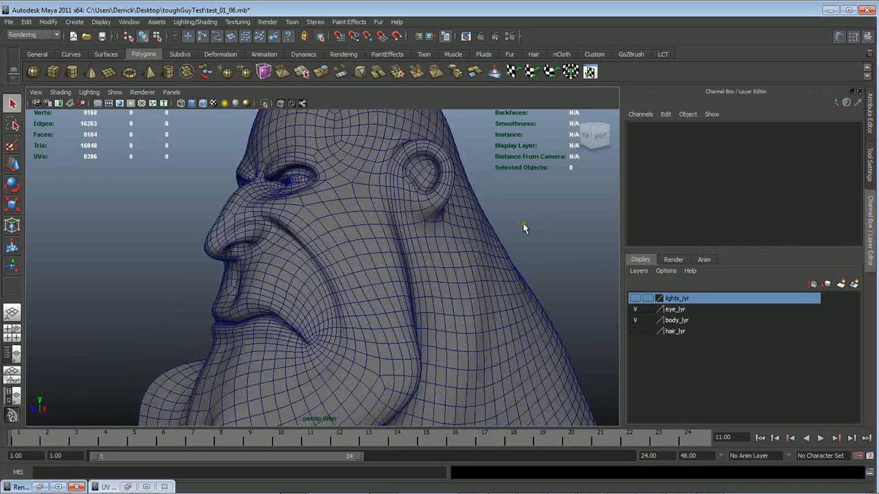
pyautogui.moveTo(523, 225); pyautogui.dragTo(489, 226)
# Bring up the finished render in Windows Photo Viewer and return to Maya to view the whole bust's wireframe
pyautogui.moveTo(591, 491)
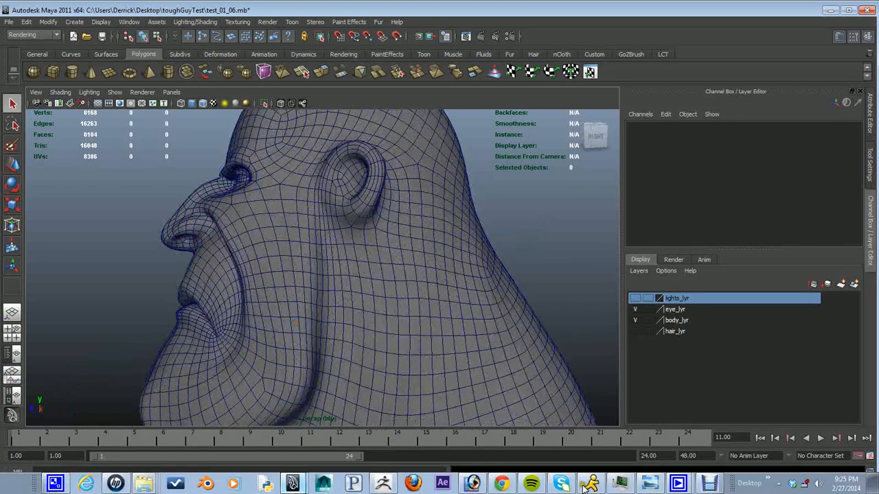
pyautogui.click(658, 484)
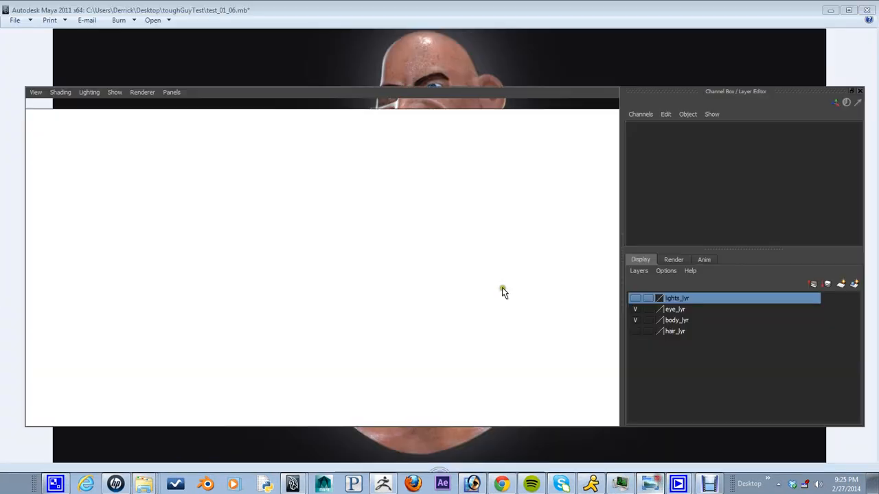
pyautogui.moveTo(487, 279); pyautogui.dragTo(295, 225)
pyautogui.moveTo(371, 227); pyautogui.dragTo(446, 230)
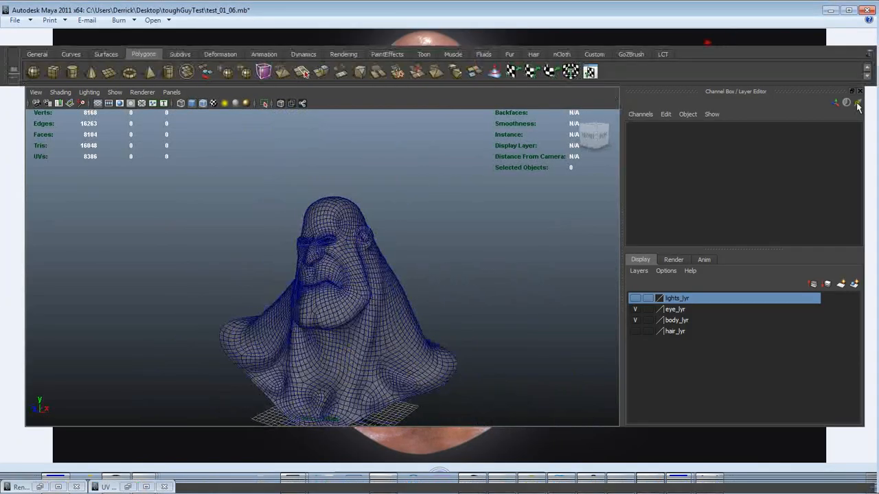
pyautogui.moveTo(499, 395); pyautogui.dragTo(474, 195)
# Switch to ZBrush and subdivide the bust once more to subdivision level 6
pyautogui.press('super')
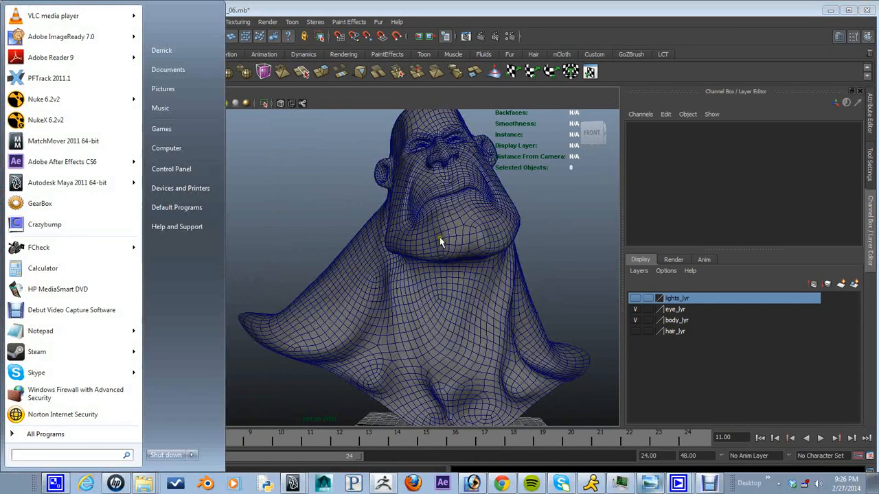
pyautogui.click(384, 485)
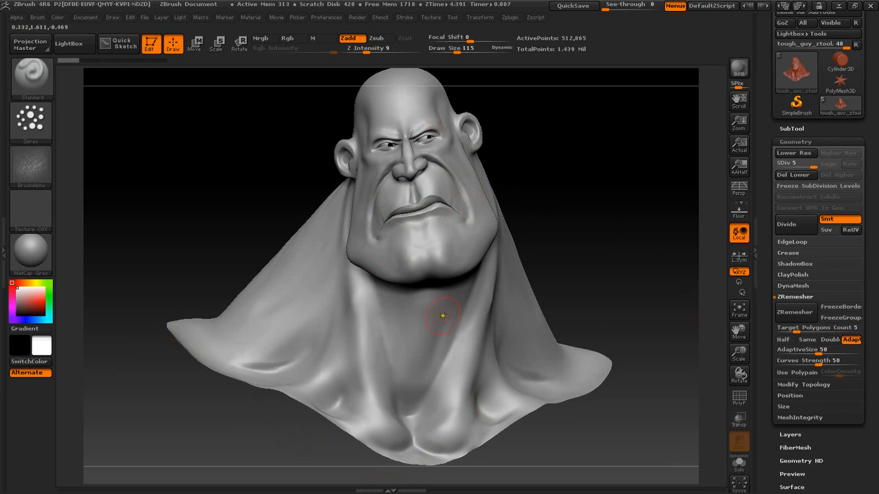
pyautogui.moveTo(506, 163)
pyautogui.mouseDown()
pyautogui.moveTo(593, 114)
pyautogui.moveTo(575, 404)
pyautogui.mouseUp()
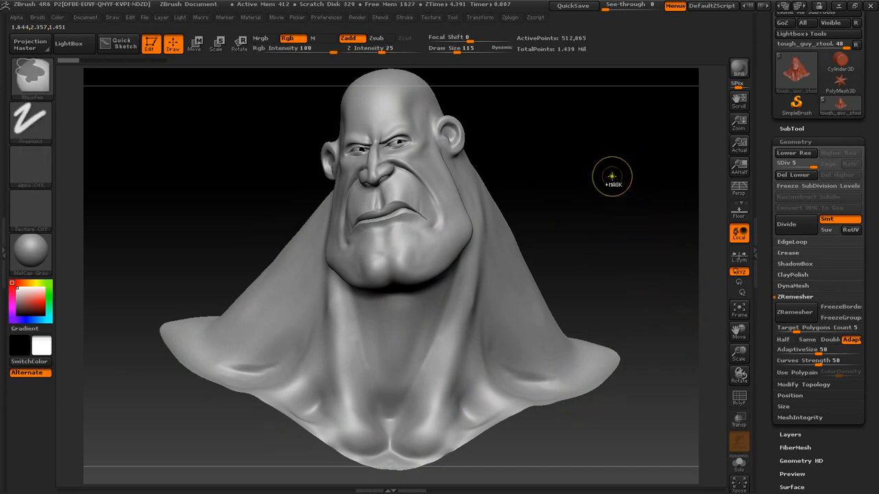
pyautogui.hotkey('ctrl', 'd')
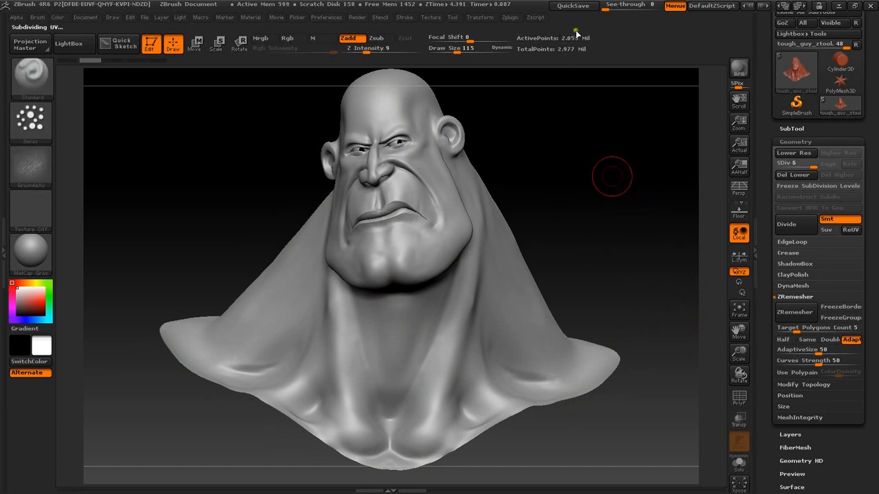
# Browse the LightBox alpha library, pick out the Leathery Skin88 alpha, and close the library
pyautogui.click(71, 44)
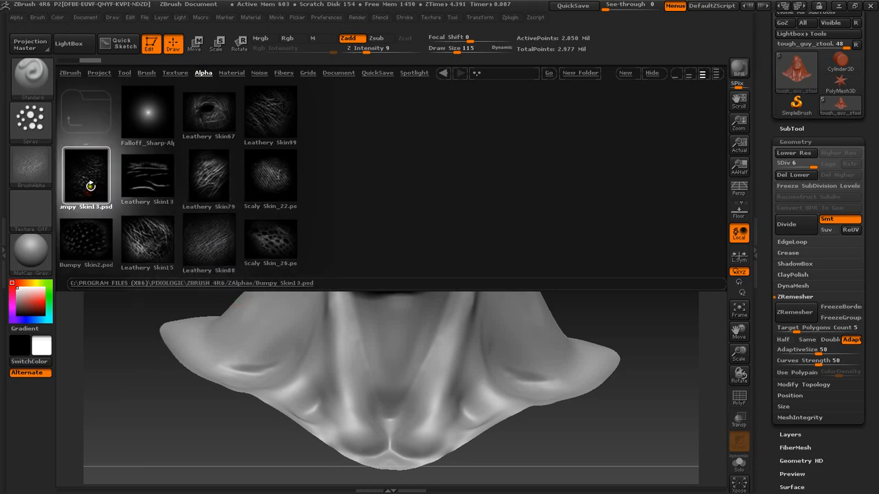
pyautogui.click(224, 237)
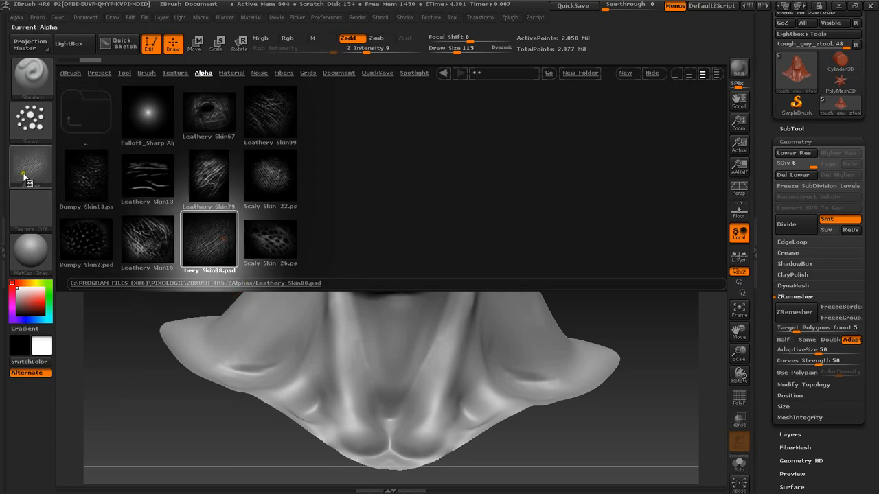
pyautogui.click(72, 42)
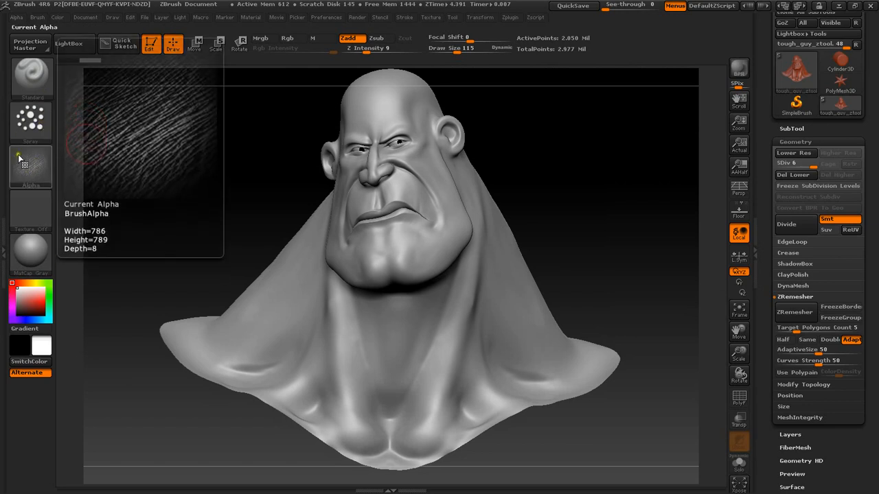
# Keep the Standard brush on the Spray stroke with its skin alpha and set the Z Intensity to 8
pyautogui.click(33, 113)
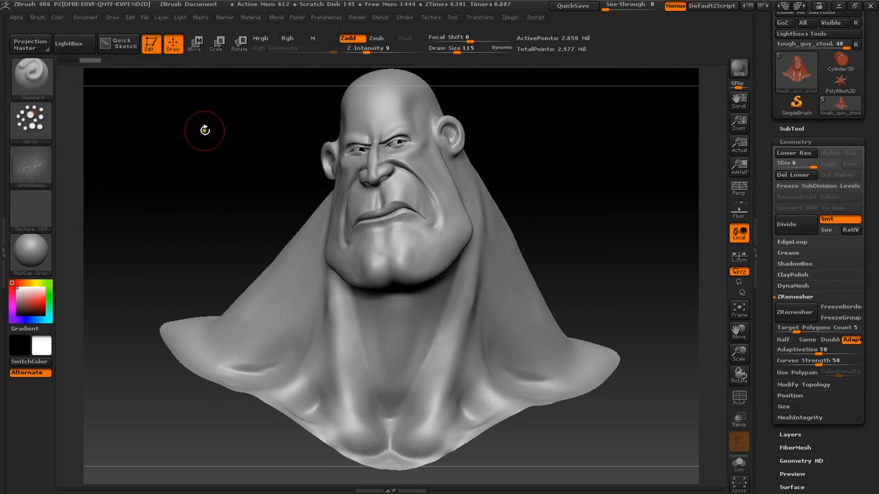
pyautogui.click(32, 121)
pyautogui.click(270, 137)
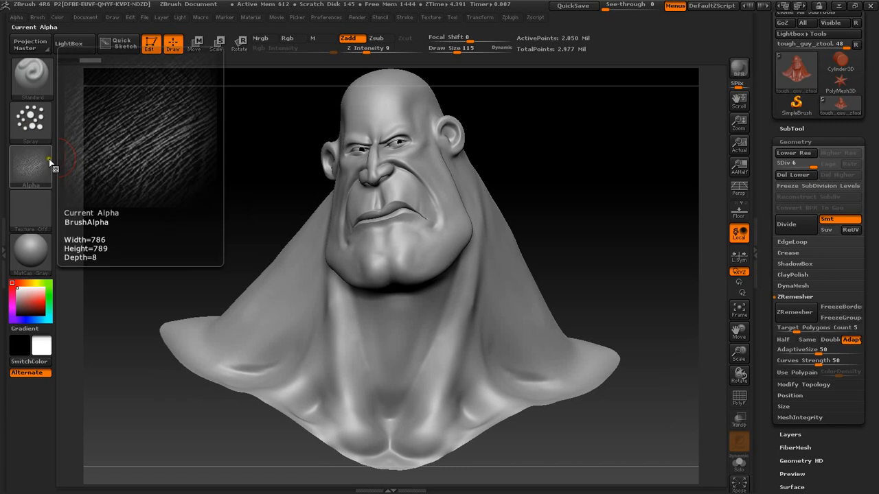
pyautogui.click(372, 52)
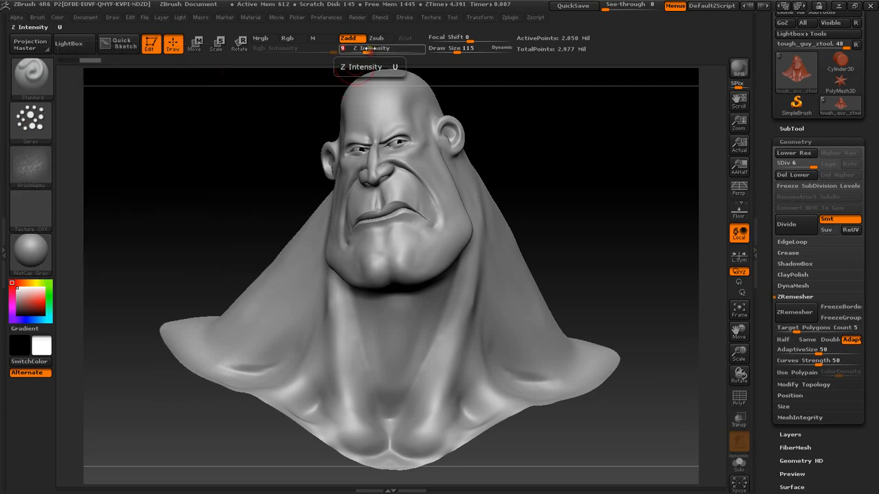
# Set the Draw Size to 125 and spray fine skin texture over the neck and collarbone area of the bust
pyautogui.moveTo(190, 192); pyautogui.dragTo(247, 214)
pyautogui.moveTo(677, 176); pyautogui.dragTo(630, 47)
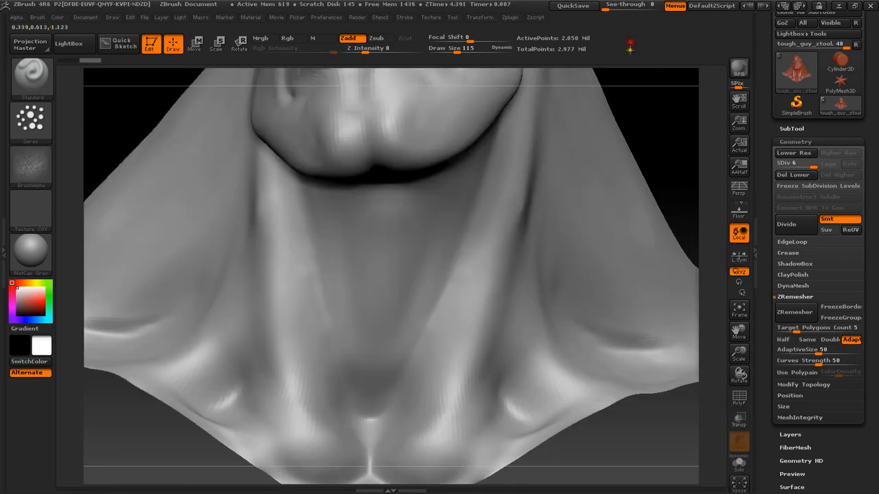
pyautogui.press('s')
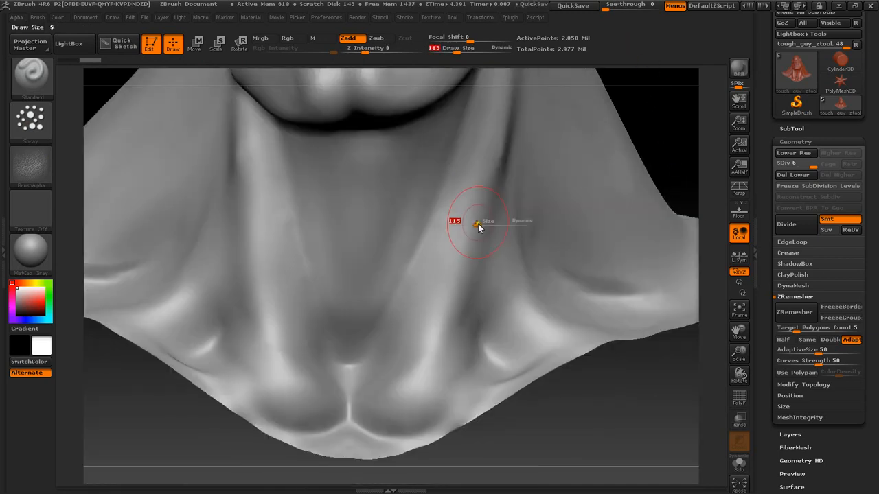
pyautogui.moveTo(476, 227); pyautogui.dragTo(478, 229)
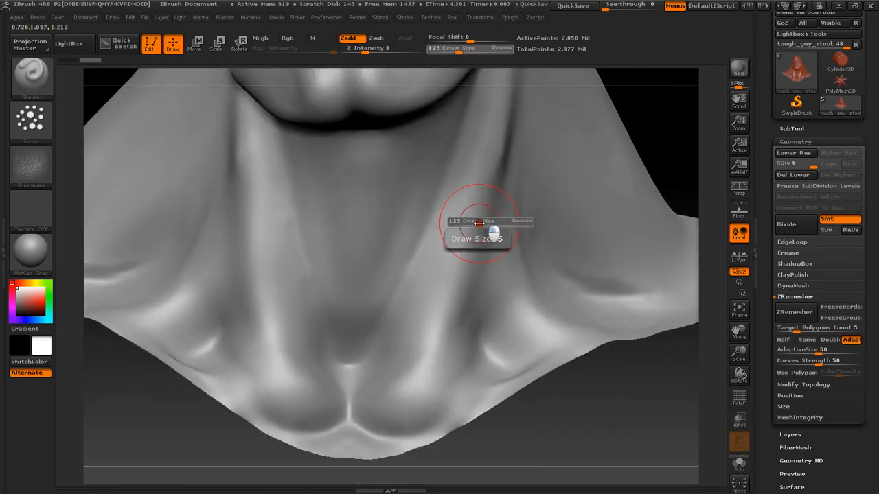
pyautogui.moveTo(460, 200)
pyautogui.mouseDown()
pyautogui.moveTo(386, 447)
pyautogui.moveTo(326, 458)
pyautogui.moveTo(295, 457)
pyautogui.mouseUp()
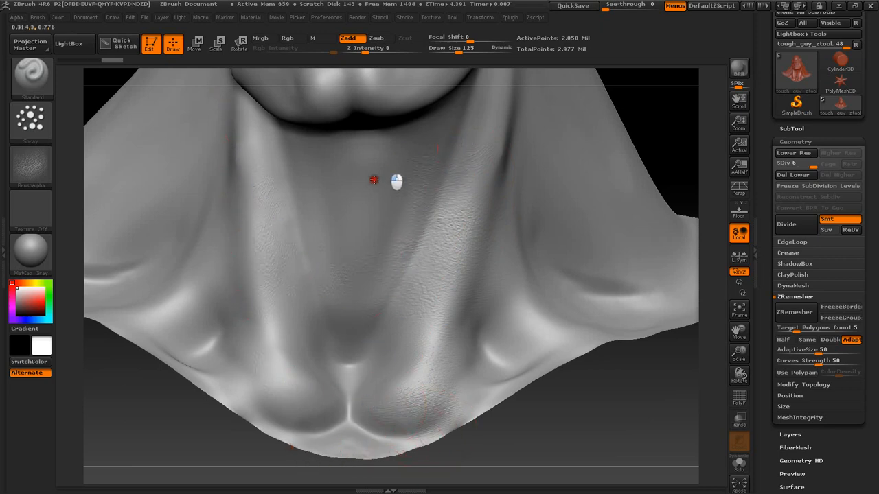
pyautogui.moveTo(439, 206)
pyautogui.mouseDown()
pyautogui.moveTo(467, 192)
pyautogui.moveTo(520, 330)
pyautogui.moveTo(310, 471)
pyautogui.mouseUp()
# Examine the skin detail on the neck and shoulders in the Final_final render, and return to the framed bust in ZBrush
pyautogui.press('super')
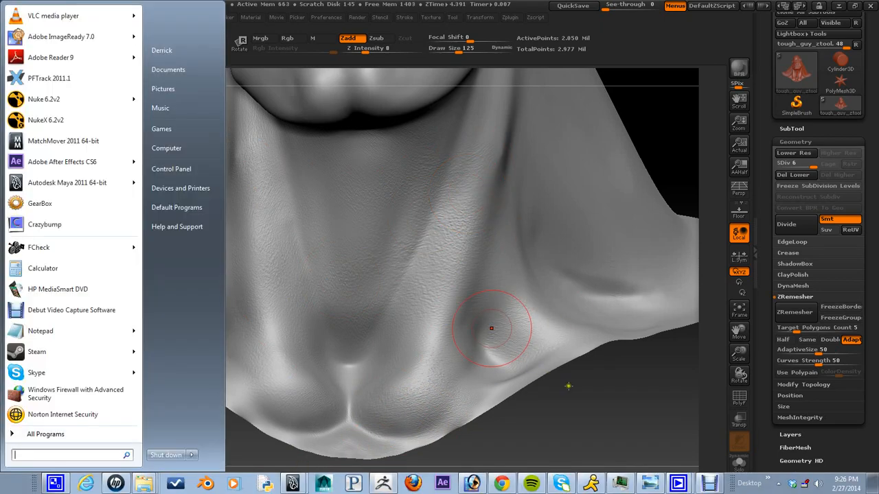
pyautogui.click(710, 485)
pyautogui.scroll(2, 452, 320)
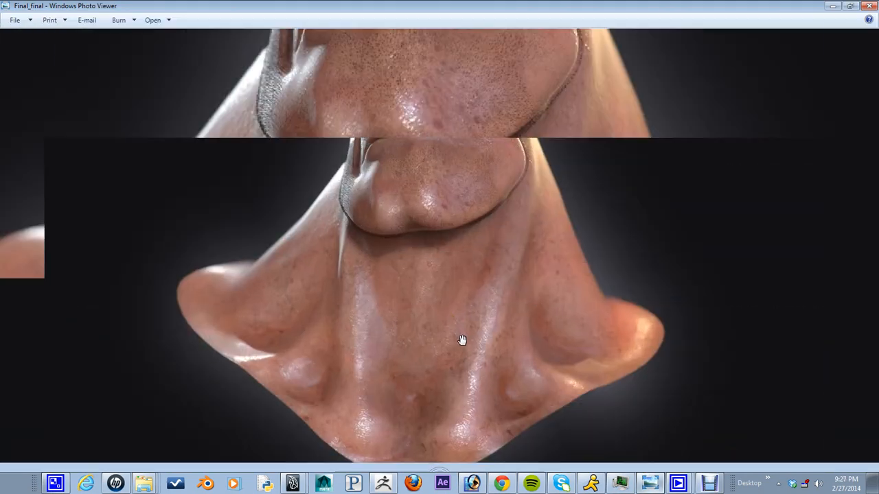
pyautogui.moveTo(462, 340); pyautogui.dragTo(426, 122)
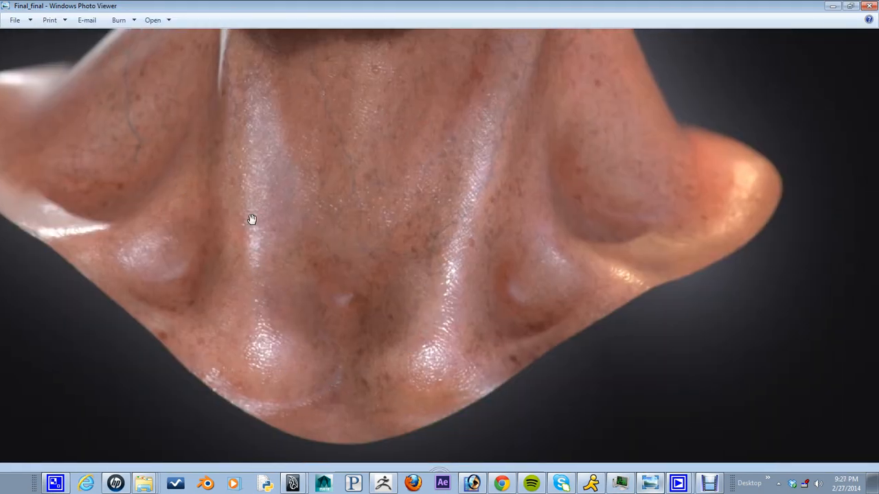
pyautogui.moveTo(267, 251); pyautogui.dragTo(262, 289)
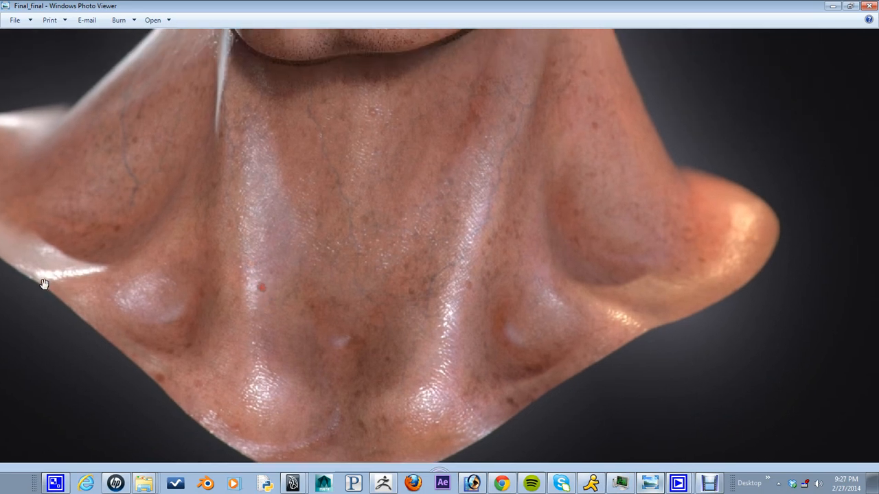
pyautogui.click(831, 6)
pyautogui.press('f')
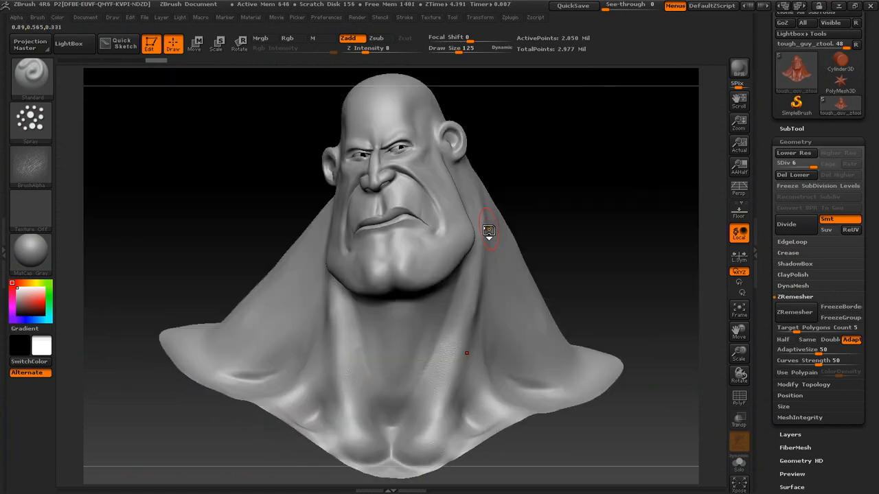
# Open the toughGuyTest tex folder, select the skin_spec map, and look through the remaining texture maps
pyautogui.press('super')
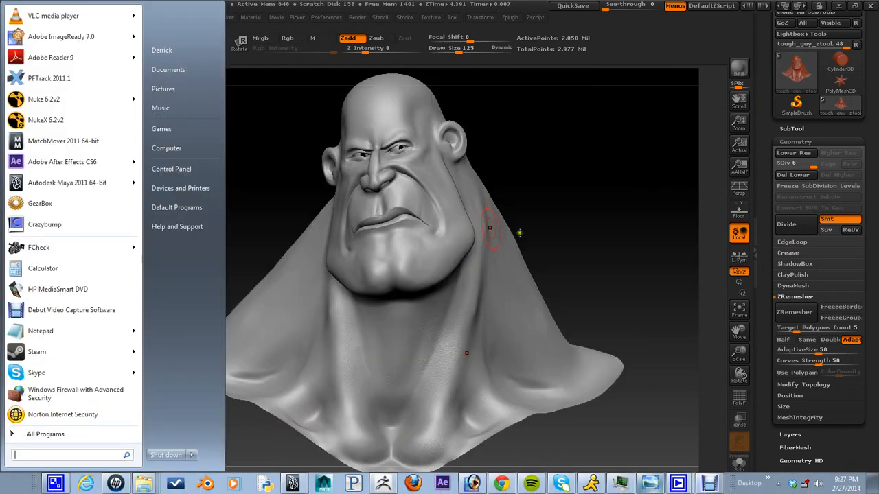
pyautogui.click(143, 483)
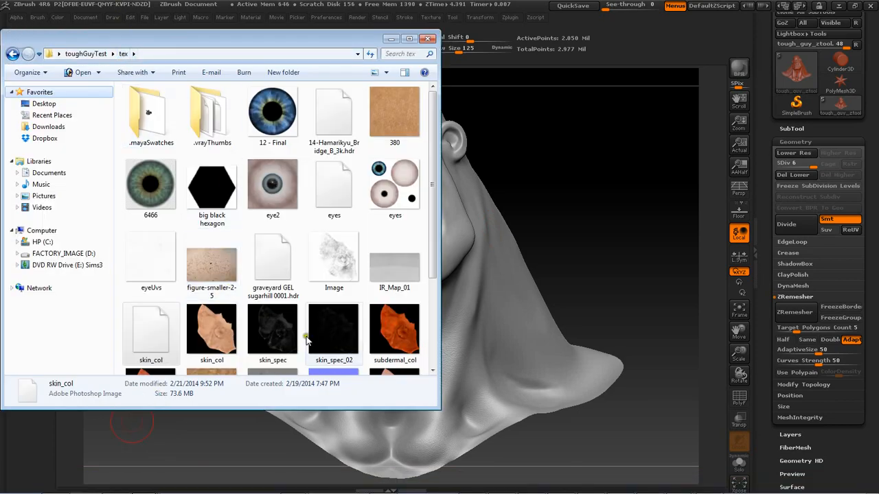
pyautogui.click(273, 329)
pyautogui.scroll(-2, 268, 264)
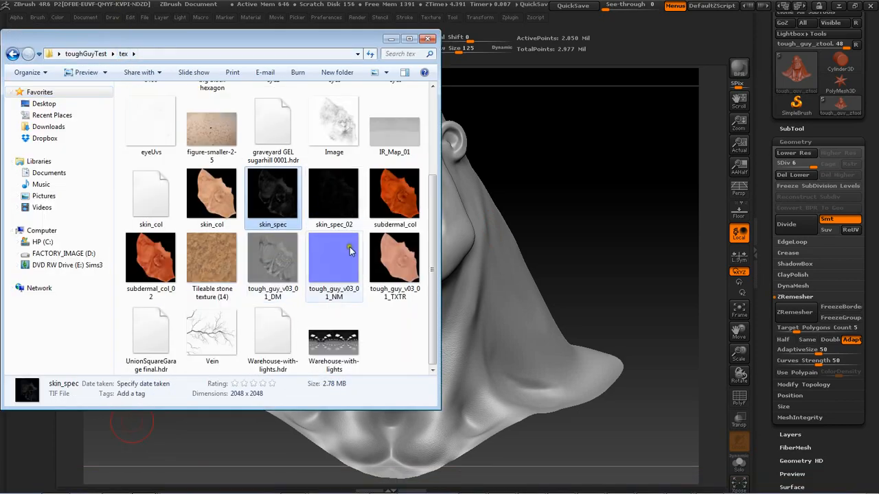
# View the tough_guy_v03_01_DM displacement map, inspect the NM normal map at actual size, and bring up the TXTR map
pyautogui.click(298, 255)
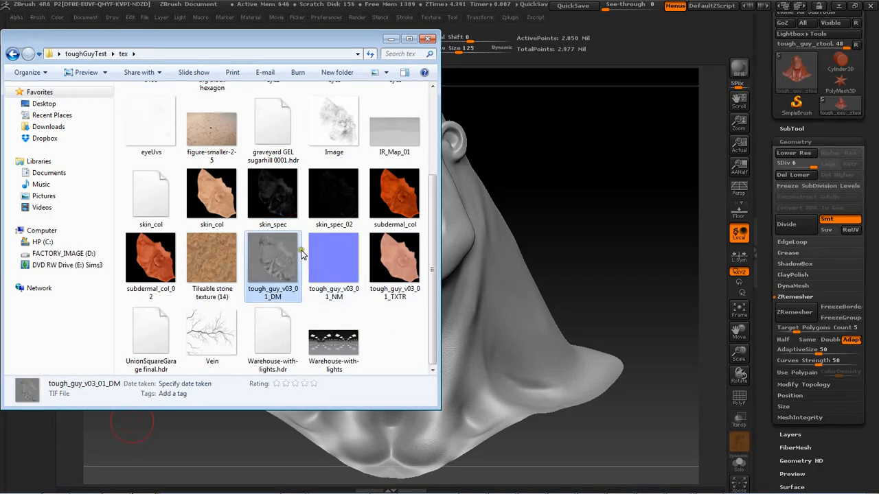
pyautogui.doubleClick(300, 254)
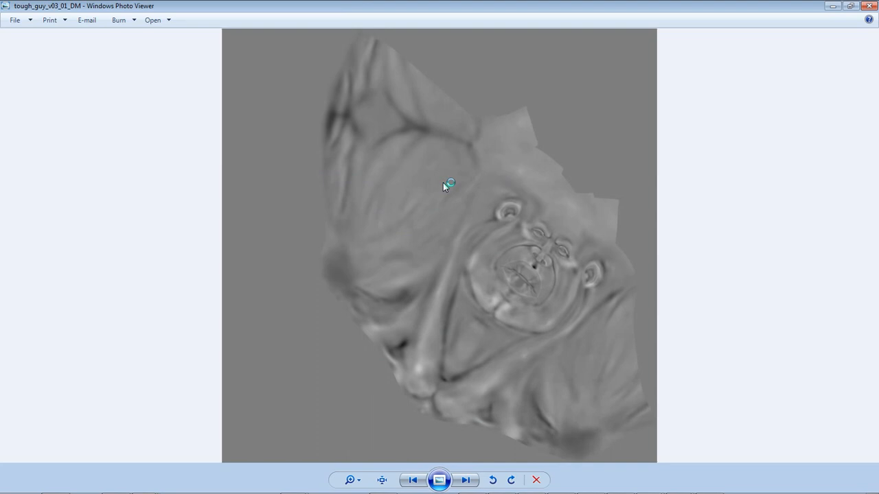
pyautogui.press('Right')
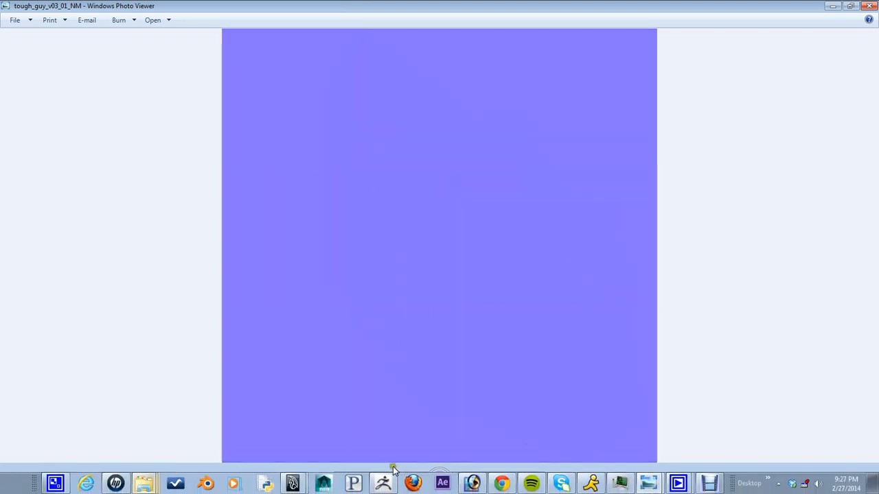
pyautogui.click(382, 480)
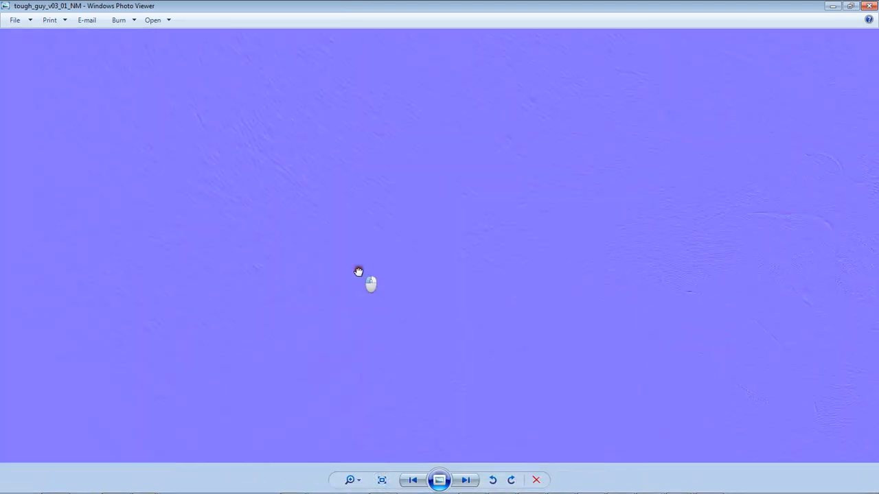
pyautogui.moveTo(358, 272); pyautogui.dragTo(395, 293)
pyautogui.moveTo(200, 168); pyautogui.dragTo(274, 92)
pyautogui.moveTo(204, 339); pyautogui.dragTo(300, 213)
pyautogui.moveTo(347, 310); pyautogui.dragTo(341, 223)
pyautogui.press('Right')
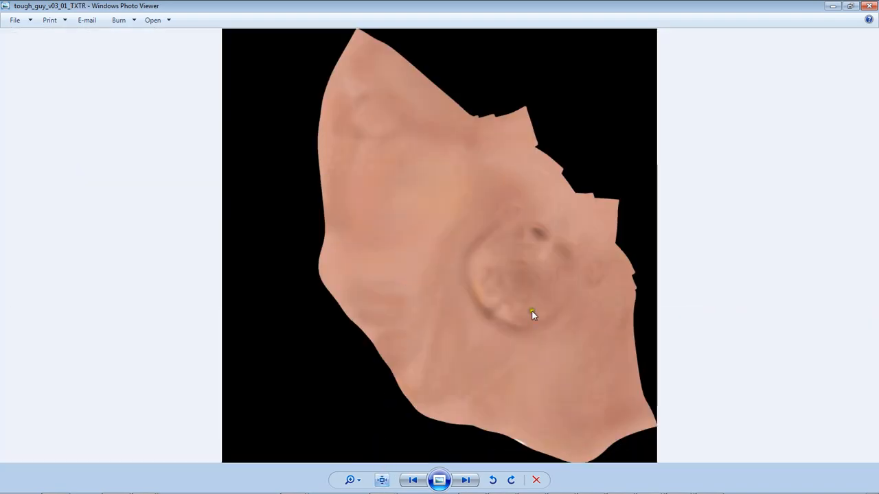
# Return to ZBrush, expand the bust's subtool list, and apply the SkinShade4 material to preview the painted skin
pyautogui.click(384, 483)
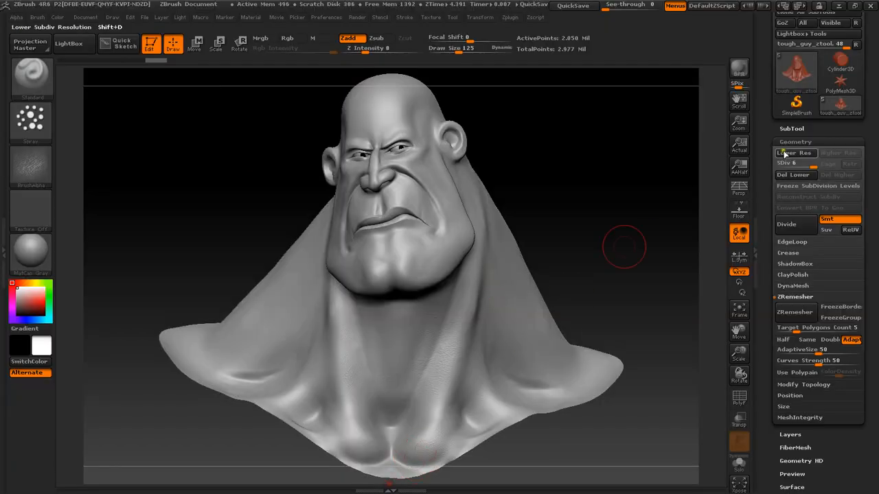
pyautogui.click(795, 141)
pyautogui.click(791, 128)
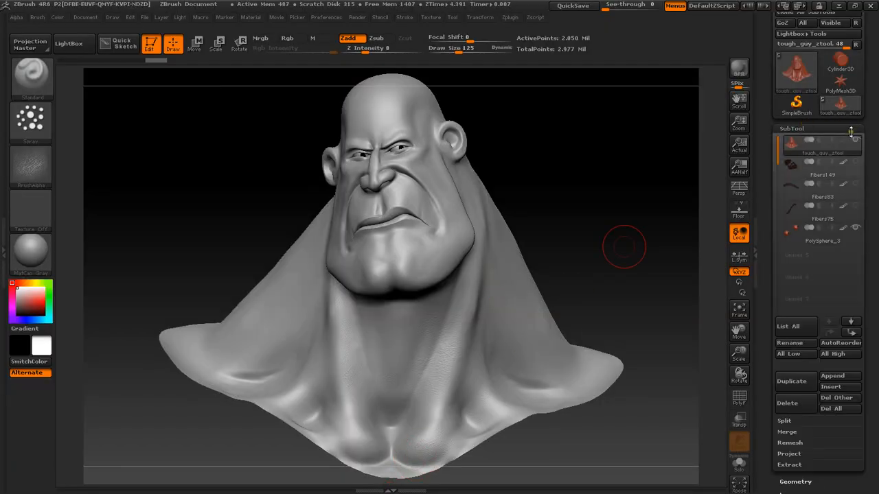
pyautogui.moveTo(845, 143)
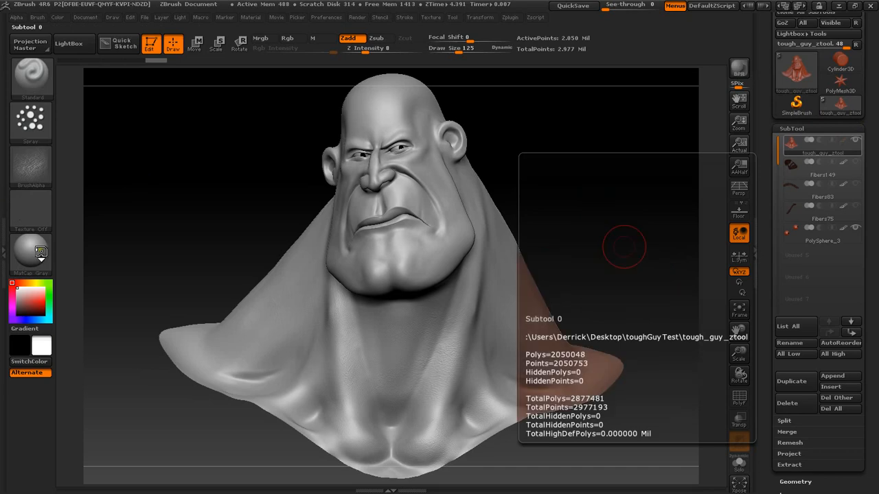
pyautogui.click(31, 252)
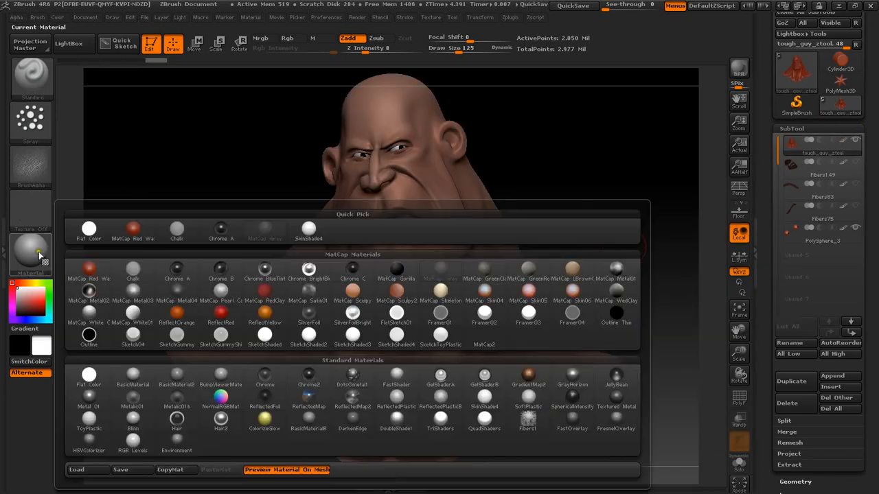
pyautogui.click(308, 230)
pyautogui.moveTo(589, 208); pyautogui.dragTo(597, 206)
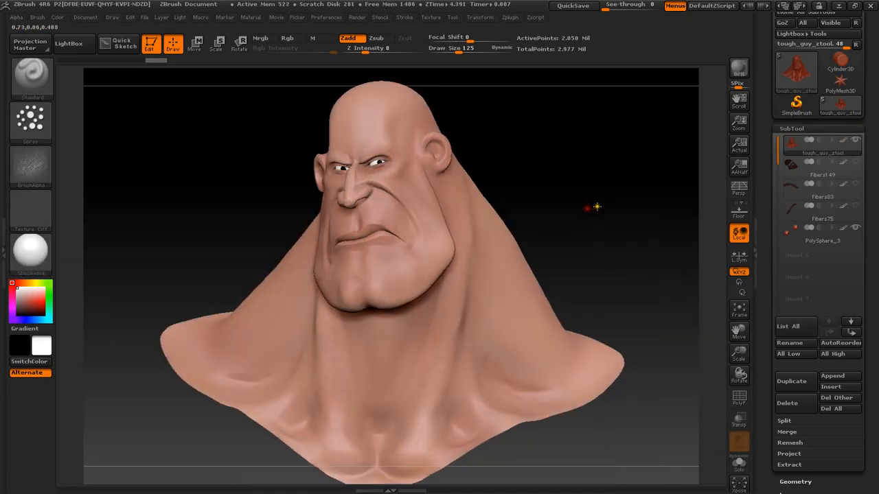
pyautogui.moveTo(670, 201); pyautogui.dragTo(558, 182)
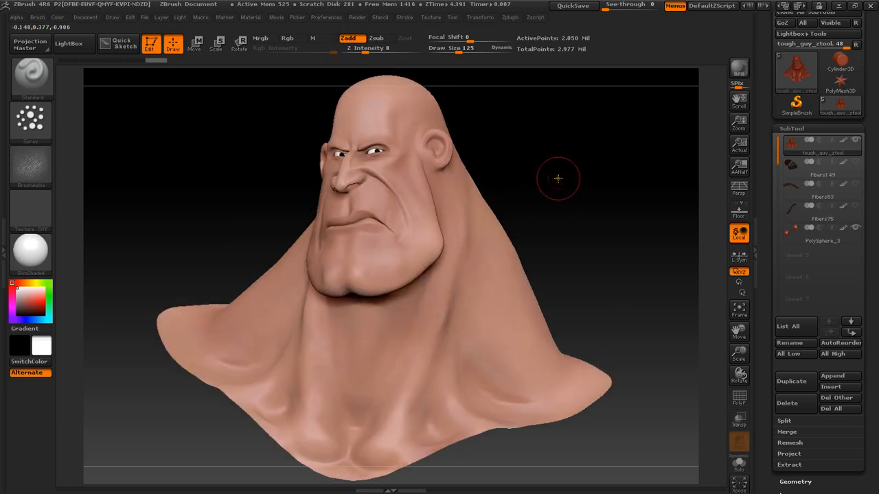
# Switch the material to Flat Color and examine the unshaded skin paint on the front and back of the bust
pyautogui.click(30, 252)
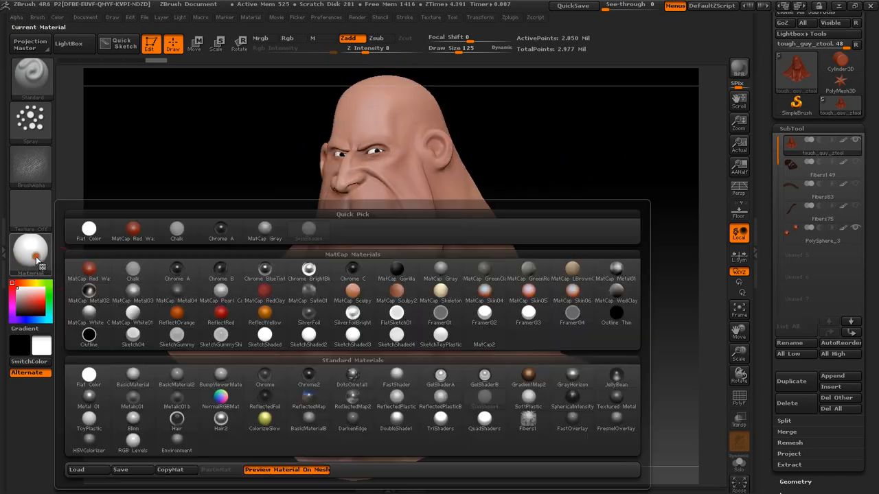
pyautogui.click(85, 388)
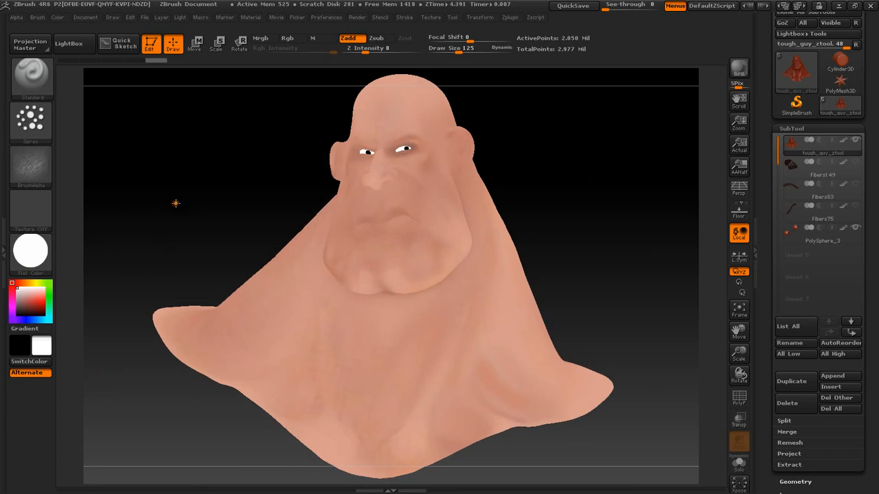
pyautogui.moveTo(176, 203); pyautogui.dragTo(206, 198)
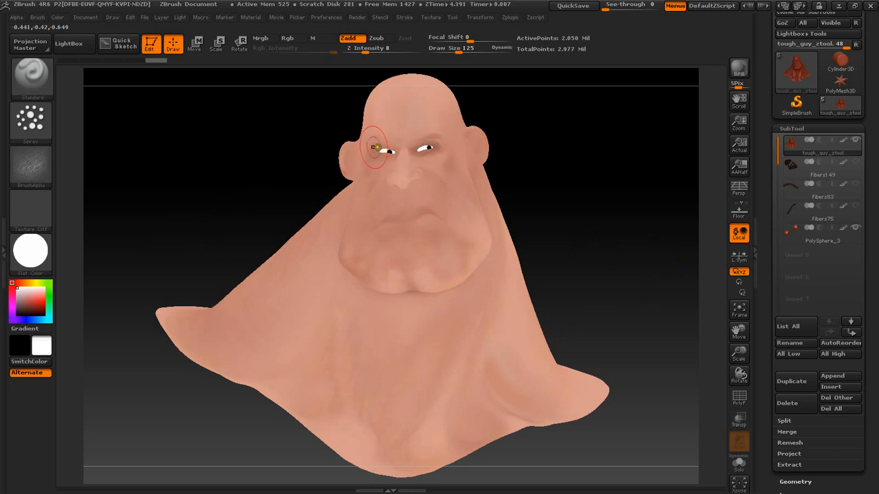
pyautogui.moveTo(582, 190); pyautogui.dragTo(512, 144)
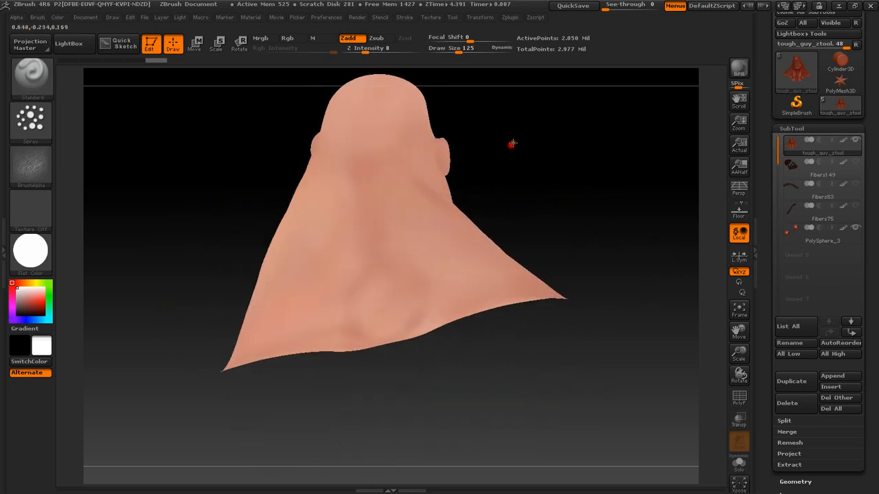
pyautogui.moveTo(565, 167); pyautogui.dragTo(528, 288)
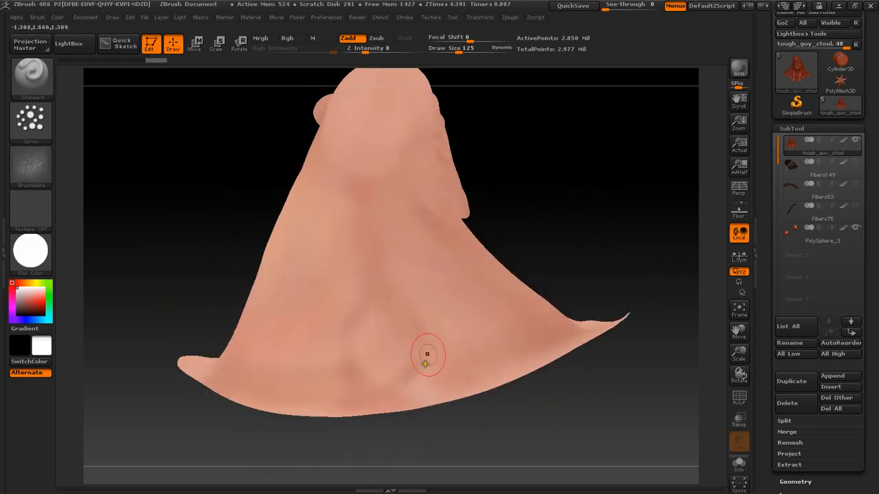
# Set the bust's material back to SkinShade4 and turn the model to a front three-quarter view
pyautogui.click(30, 251)
pyautogui.click(320, 237)
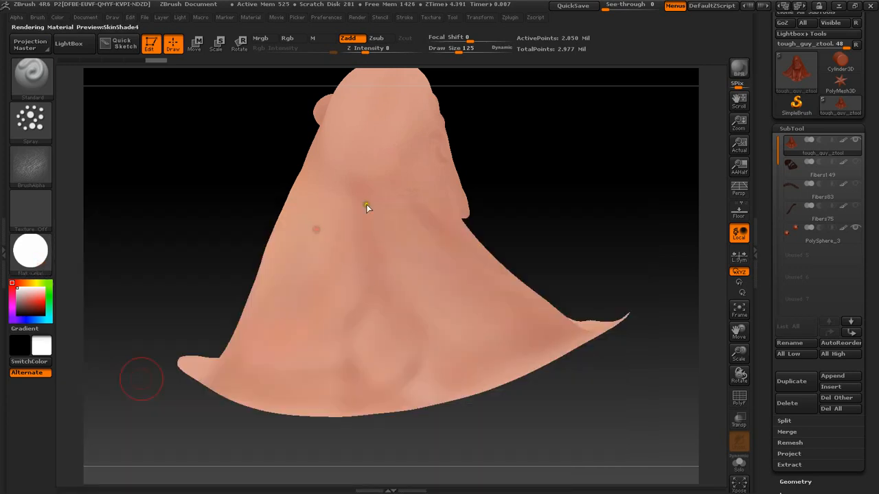
pyautogui.moveTo(513, 250); pyautogui.dragTo(565, 167)
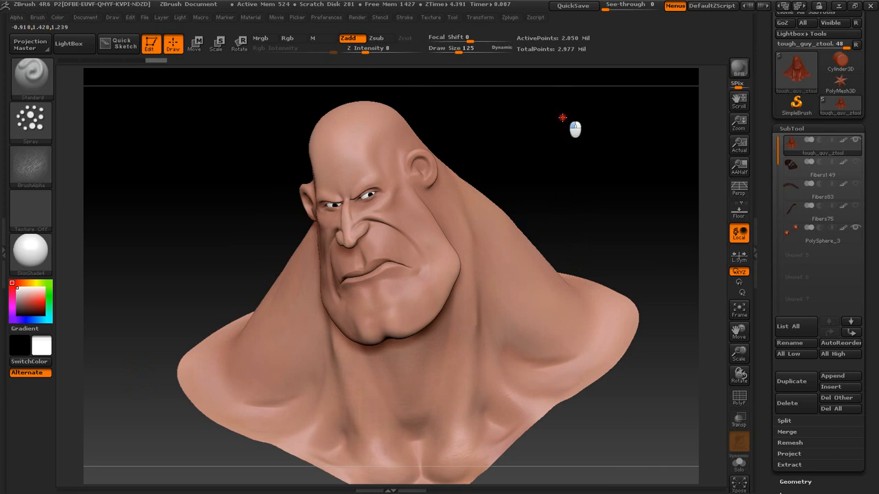
pyautogui.moveTo(562, 118)
pyautogui.mouseDown()
pyautogui.moveTo(563, 108)
pyautogui.moveTo(550, 116)
pyautogui.mouseUp()
# Inspect the tough_guy_v03_01_TXTR map close up in the photo viewer, and switch to Photoshop
pyautogui.press('super')
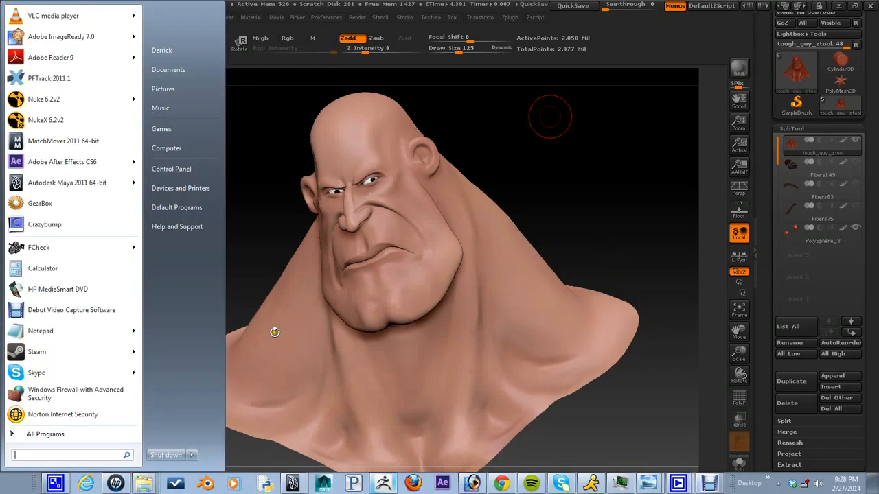
pyautogui.click(293, 484)
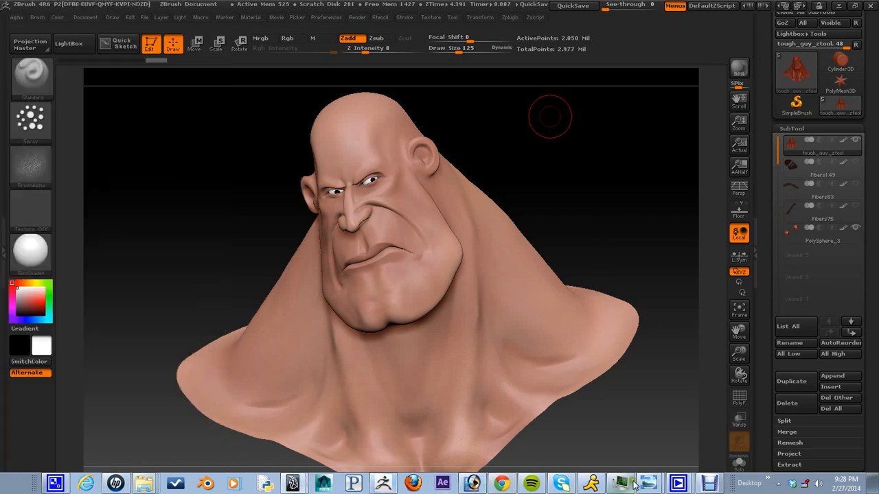
pyautogui.click(659, 459)
pyautogui.scroll(6, 565, 280)
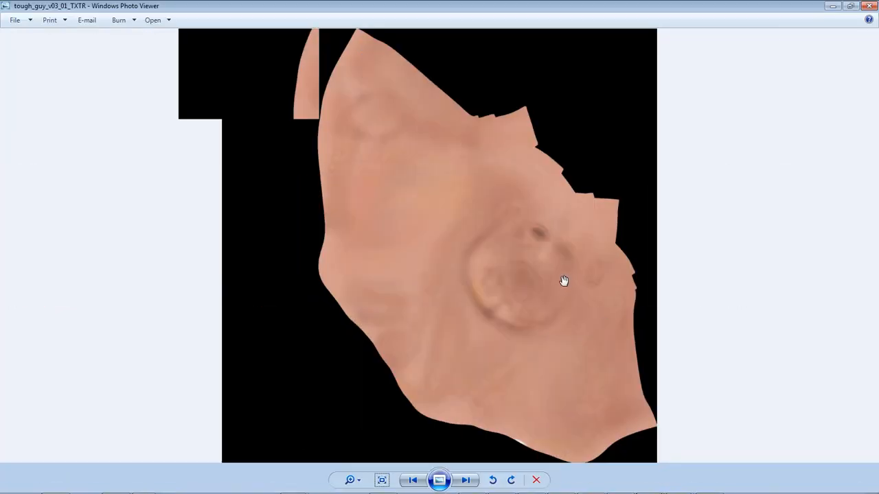
pyautogui.moveTo(546, 264); pyautogui.dragTo(502, 208)
pyautogui.press('super')
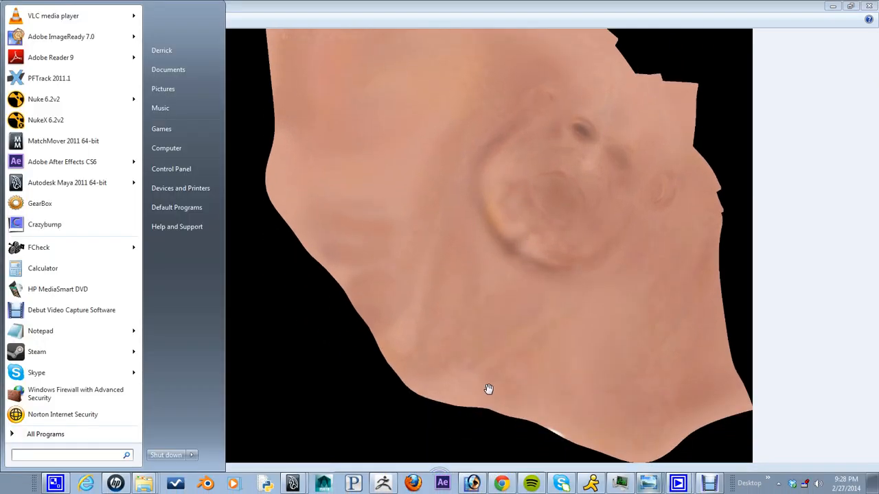
pyautogui.click(483, 485)
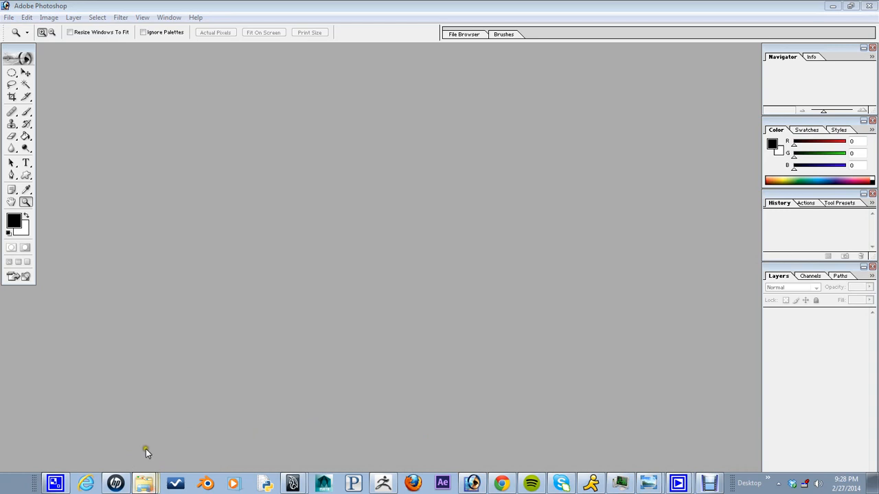
pyautogui.click(143, 484)
pyautogui.moveTo(196, 196); pyautogui.dragTo(582, 139)
pyautogui.click(416, 53)
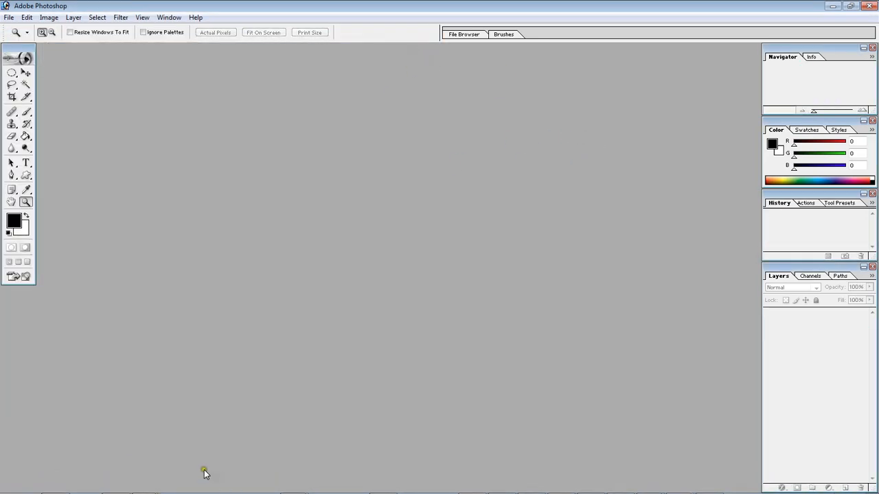
# Open the layered skin_col.psd from the tex folder in Photoshop and maximize its document window
pyautogui.moveTo(183, 472)
pyautogui.click(151, 488)
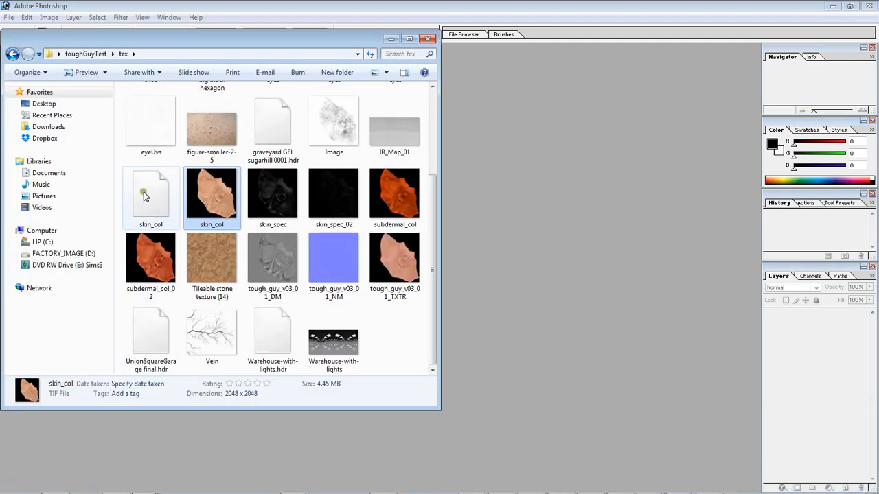
pyautogui.moveTo(143, 192); pyautogui.dragTo(484, 127)
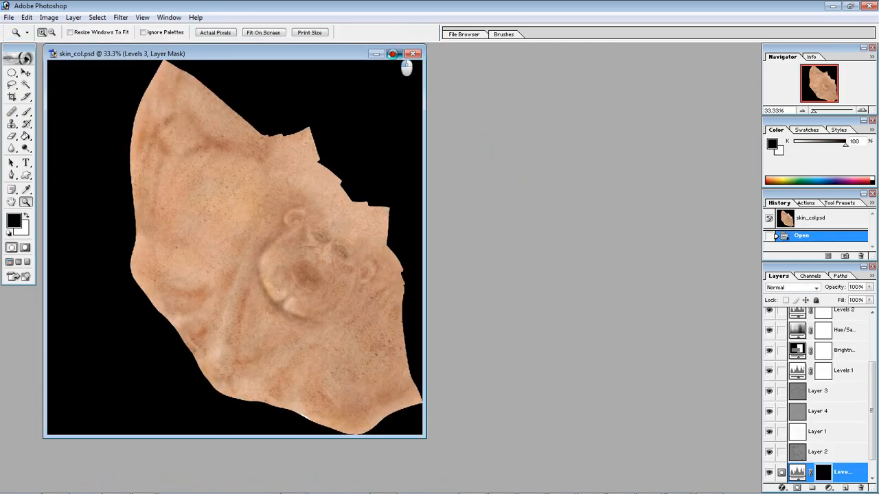
pyautogui.click(405, 58)
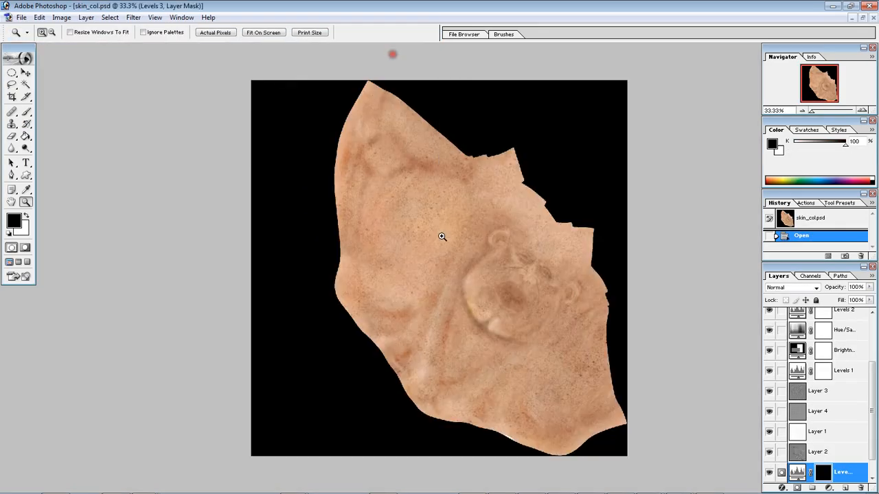
# Examine the skin_col map at 200% around the mouth, chin, ear and neck, and return to 50% magnification
pyautogui.click(447, 226)
pyautogui.click(481, 225)
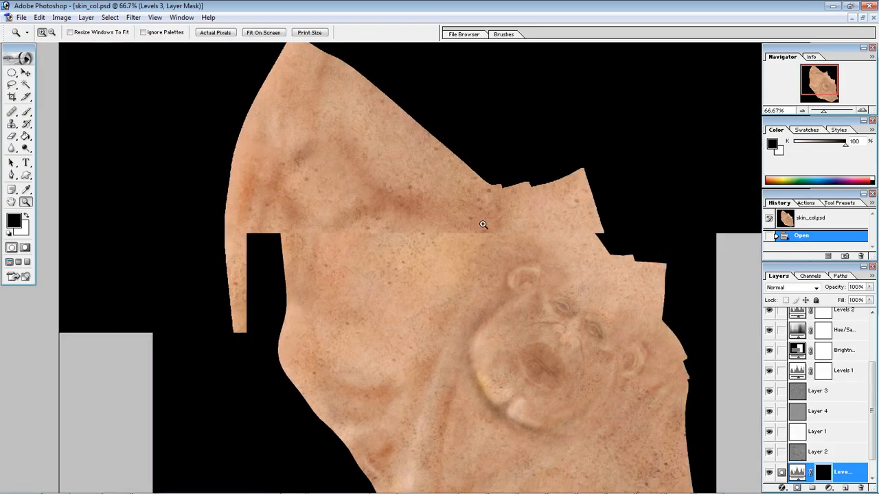
pyautogui.click(488, 241)
pyautogui.moveTo(493, 279); pyautogui.dragTo(493, 63)
pyautogui.moveTo(454, 314); pyautogui.dragTo(416, 137)
pyautogui.click(507, 259)
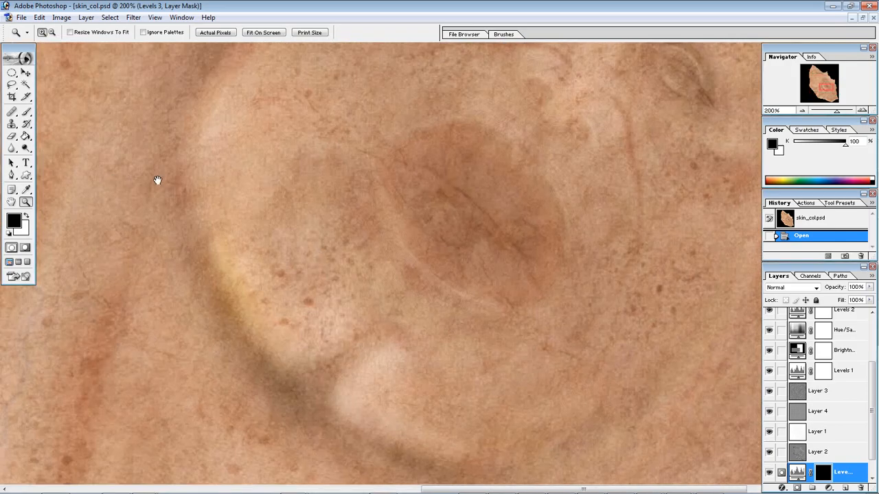
pyautogui.moveTo(158, 180); pyautogui.dragTo(230, 400)
pyautogui.moveTo(337, 303); pyautogui.dragTo(257, 216)
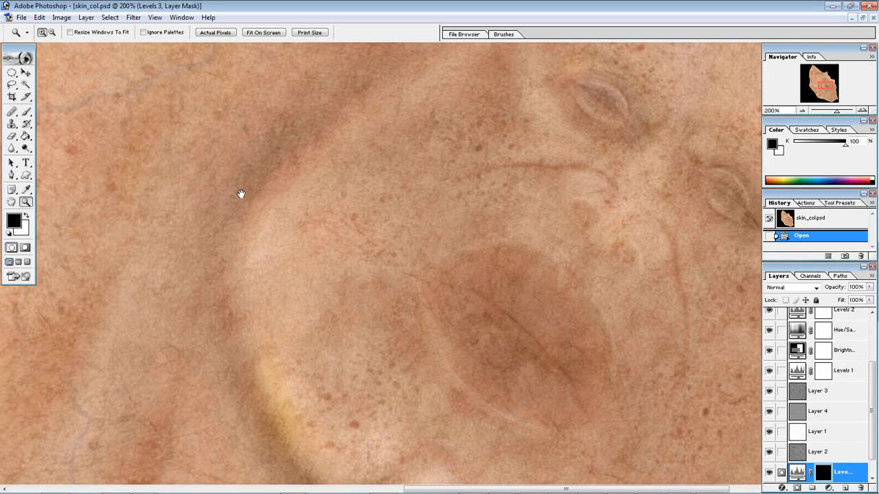
pyautogui.moveTo(176, 101); pyautogui.dragTo(254, 202)
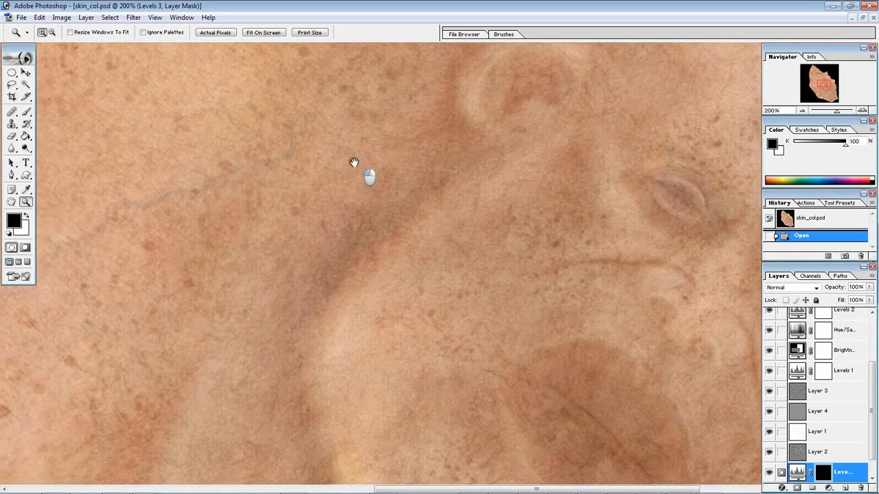
pyautogui.moveTo(355, 164); pyautogui.dragTo(230, 121)
pyautogui.moveTo(578, 224); pyautogui.dragTo(413, 192)
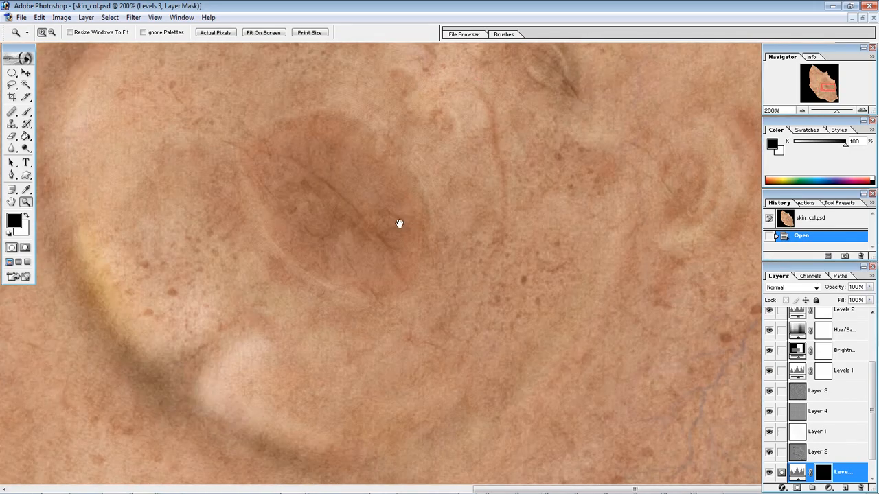
pyautogui.keyDown('alt'); pyautogui.click(405, 216); pyautogui.keyUp('alt')
pyautogui.keyDown('alt'); pyautogui.click(506, 233); pyautogui.keyUp('alt')
pyautogui.keyDown('alt'); pyautogui.click(506, 236); pyautogui.keyUp('alt')
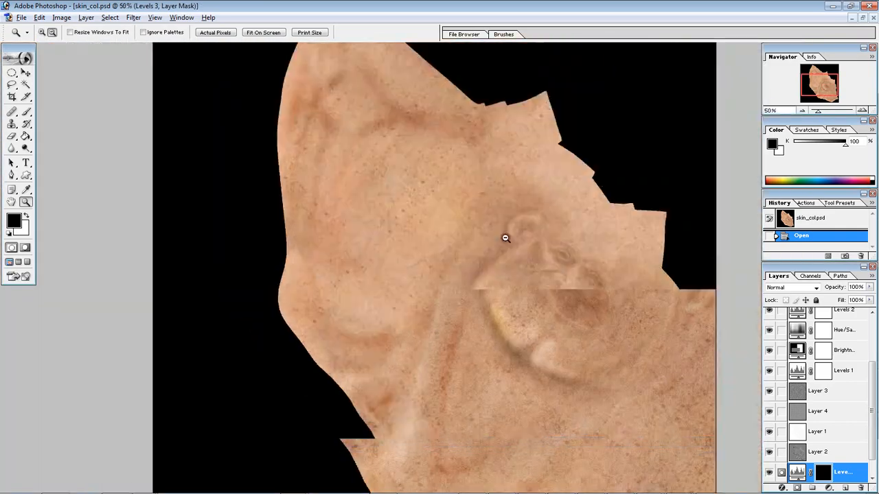
# Hide every layer above the Background in skin_col.psd to expose the base skin paint
pyautogui.moveTo(871, 424); pyautogui.dragTo(872, 380)
pyautogui.moveTo(770, 314); pyautogui.dragTo(771, 461)
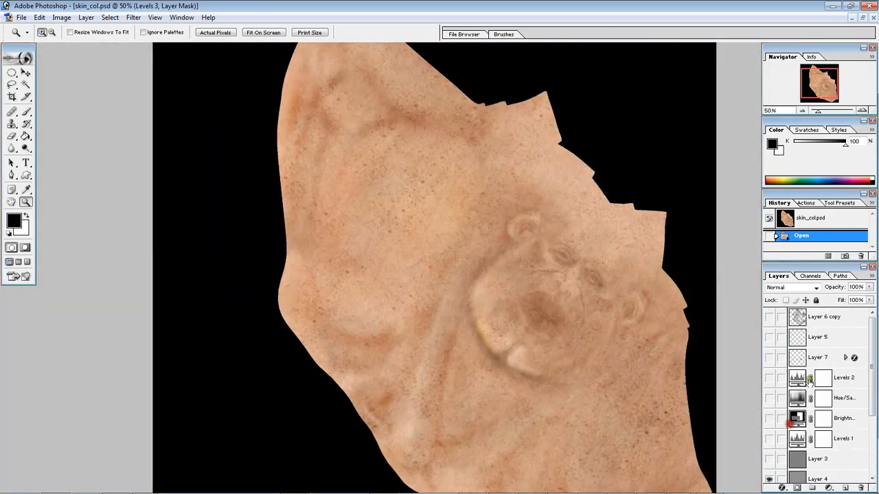
pyautogui.scroll(-3, 789, 394)
pyautogui.moveTo(773, 393); pyautogui.dragTo(770, 452)
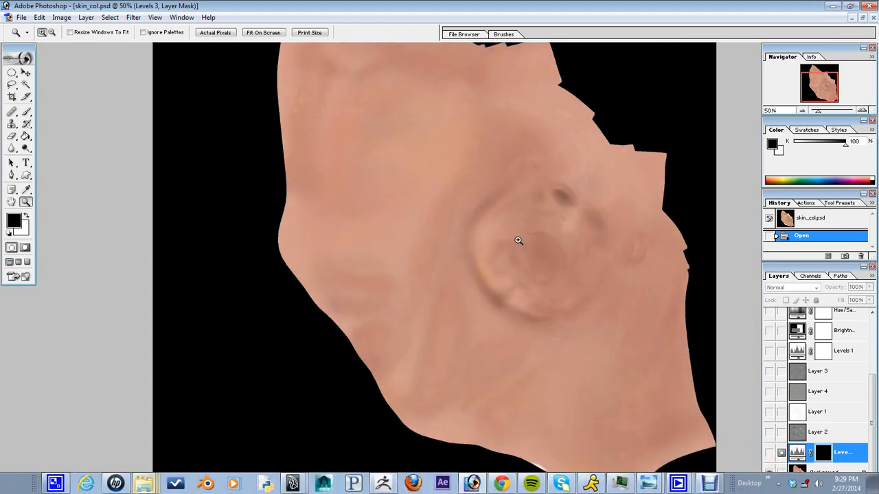
# Compare the eye area with the Levels 3 layer shown and hidden, leaving the layer hidden and the map at 100%
pyautogui.moveTo(502, 159); pyautogui.dragTo(516, 269)
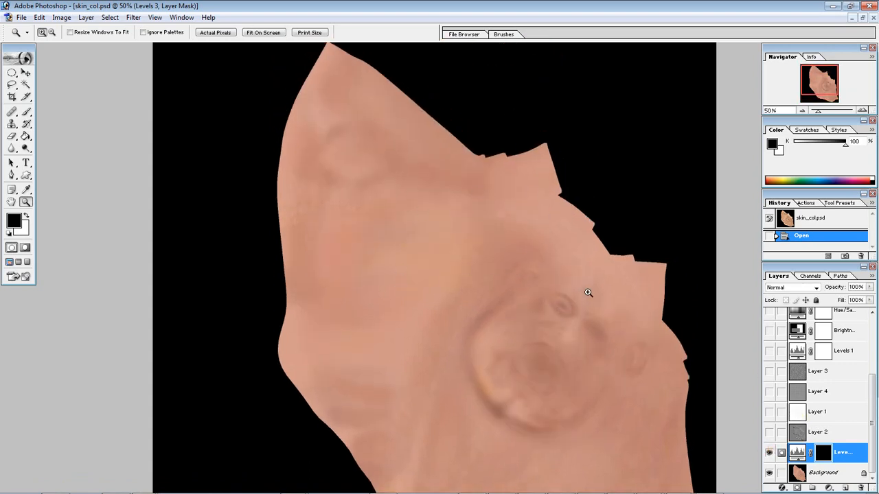
pyautogui.click(575, 313)
pyautogui.click(768, 454)
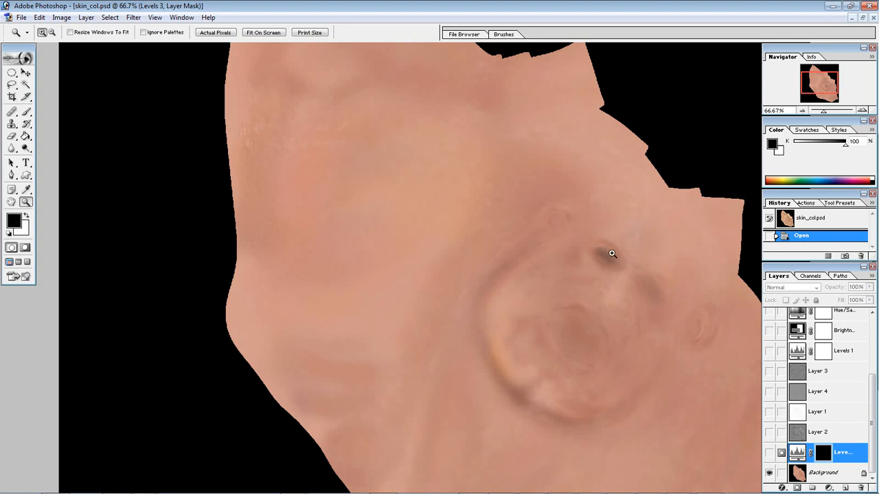
pyautogui.click(611, 253)
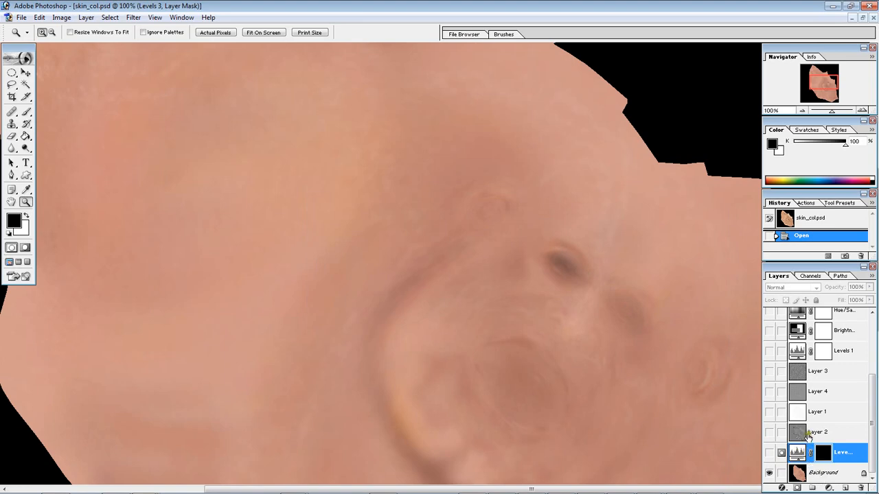
# Select the Background layer and look through the available adjustment layer types without adding one
pyautogui.click(808, 474)
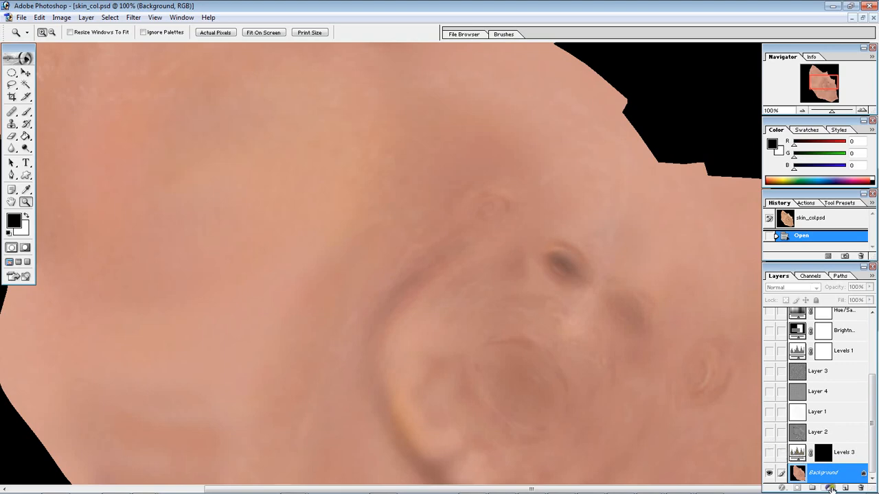
pyautogui.click(831, 487)
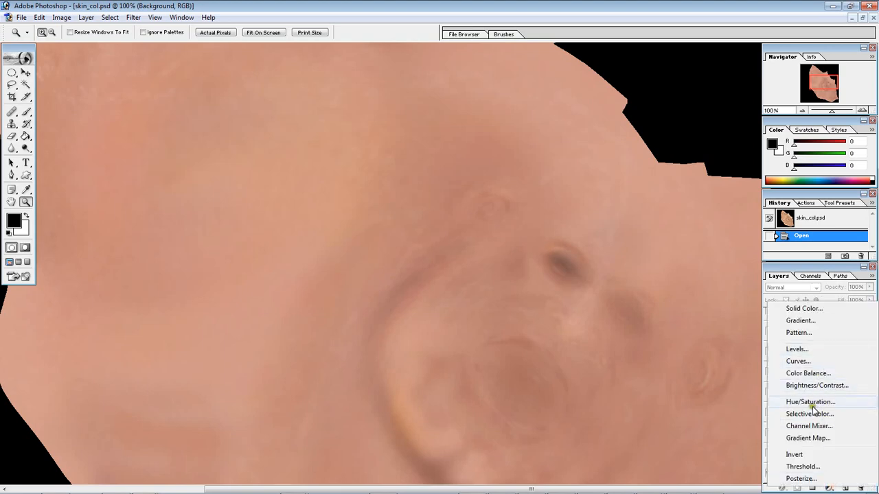
pyautogui.click(594, 9)
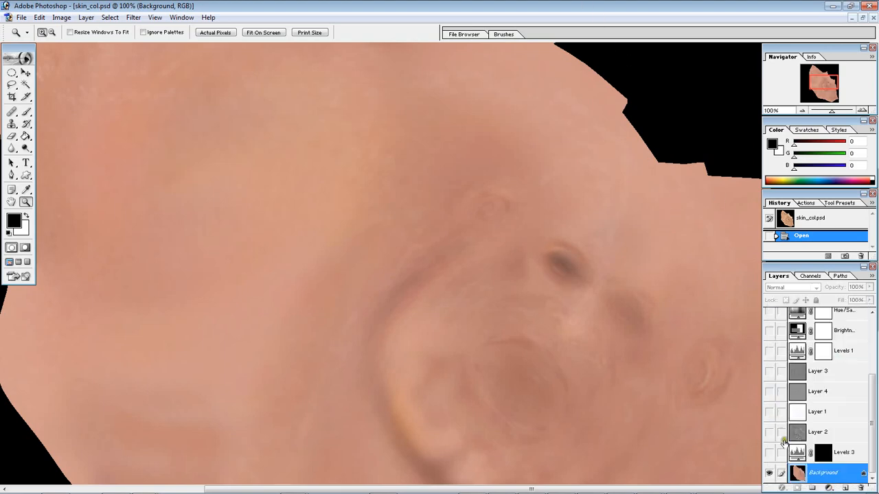
# Show the Levels 3 layer and load its mask as a selection to locate the adjusted eye area, and deselect it
pyautogui.click(769, 453)
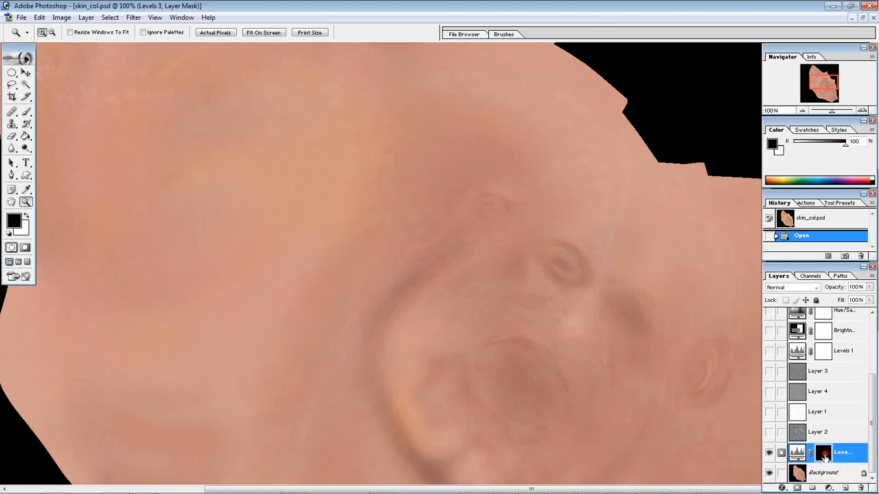
pyautogui.click(823, 455)
pyautogui.keyDown('ctrl'); pyautogui.click(822, 456); pyautogui.keyUp('ctrl')
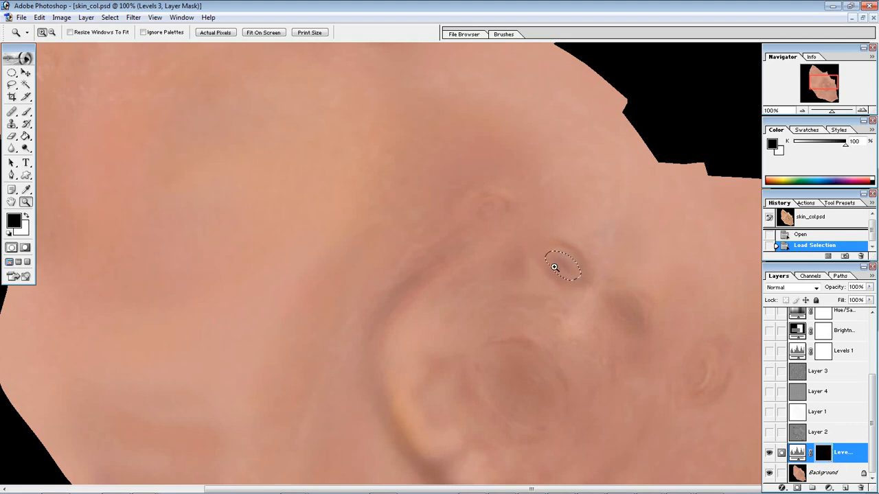
pyautogui.hotkey('ctrl', 'd')
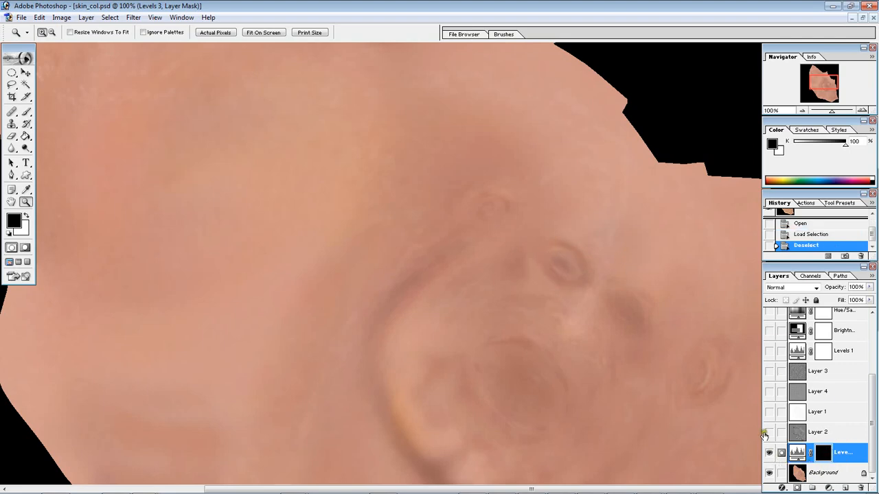
# Show and select Layer 2, with the face area viewed at 66.7%
pyautogui.click(770, 432)
pyautogui.keyDown('alt'); pyautogui.click(556, 244); pyautogui.keyUp('alt')
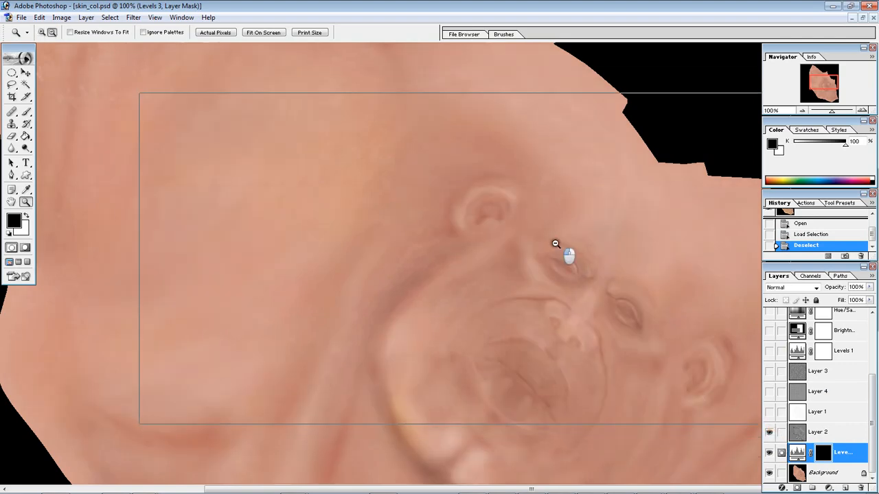
pyautogui.moveTo(599, 417); pyautogui.dragTo(540, 304)
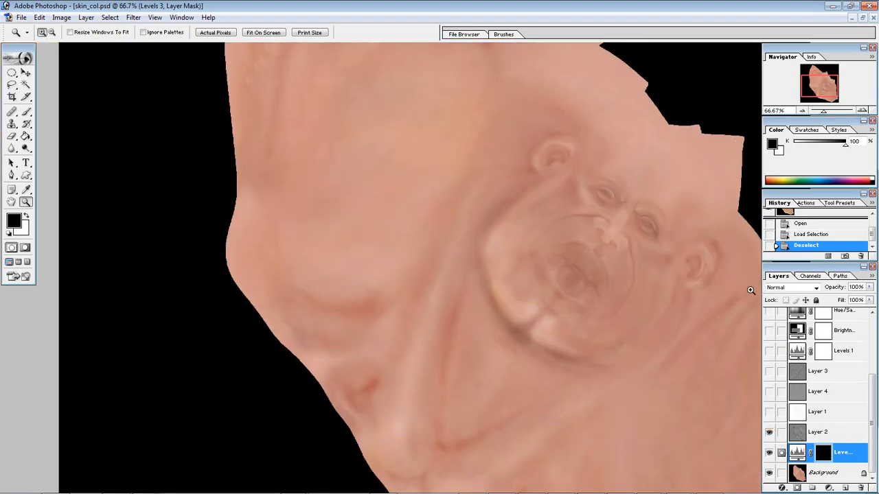
pyautogui.click(803, 430)
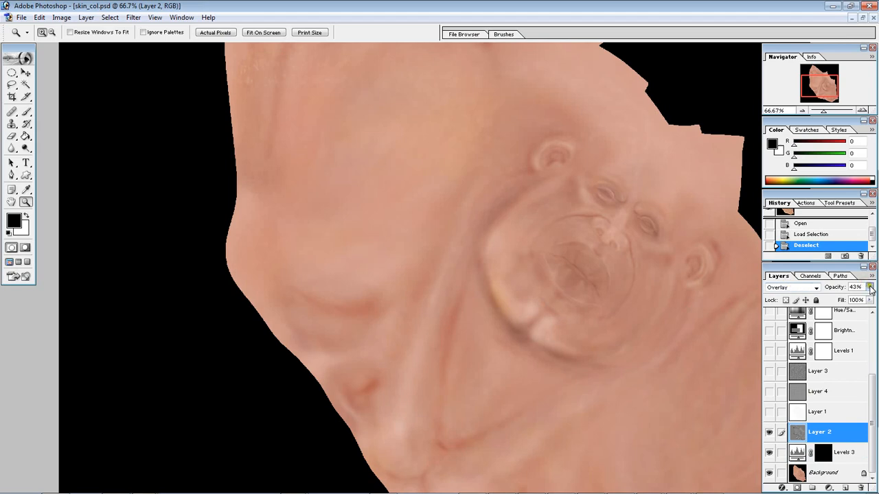
# Preview Layer 2 in Normal blend mode at 100% opacity, and undo both changes
pyautogui.click(790, 283)
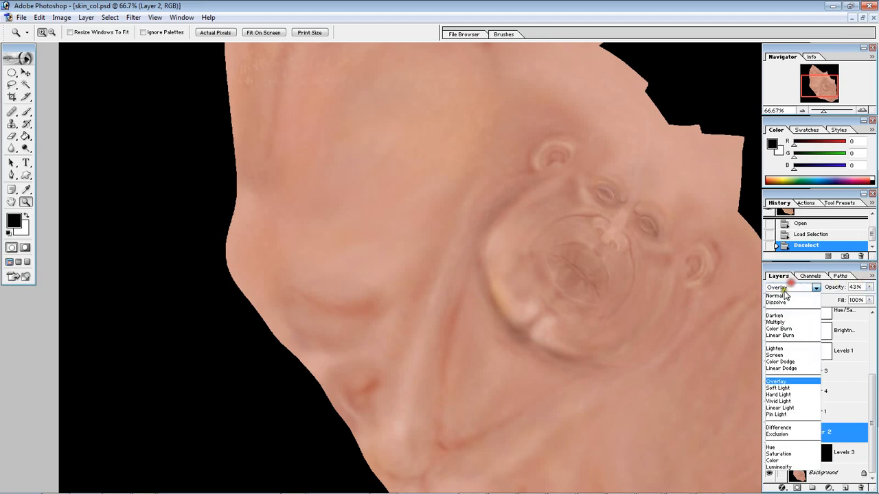
pyautogui.click(784, 295)
pyautogui.moveTo(869, 287); pyautogui.dragTo(873, 294)
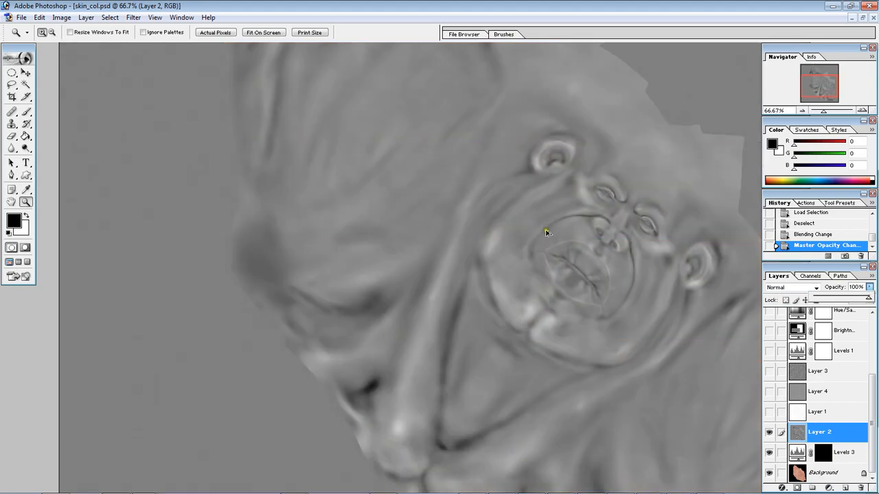
pyautogui.hotkey('ctrl', 'alt', 'z')
pyautogui.hotkey('ctrl', 'alt', 'z')
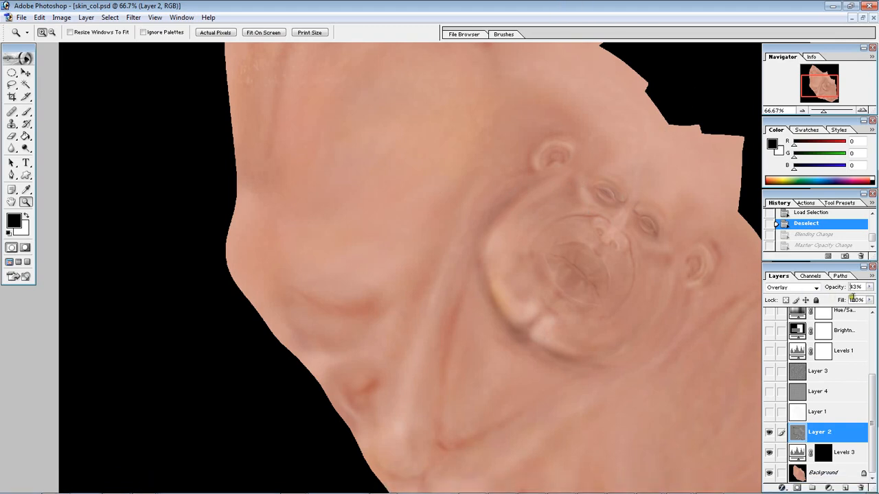
# Try Layer 2 at 100% opacity in Overlay mode, and undo the opacity change
pyautogui.click(868, 287)
pyautogui.click(867, 298)
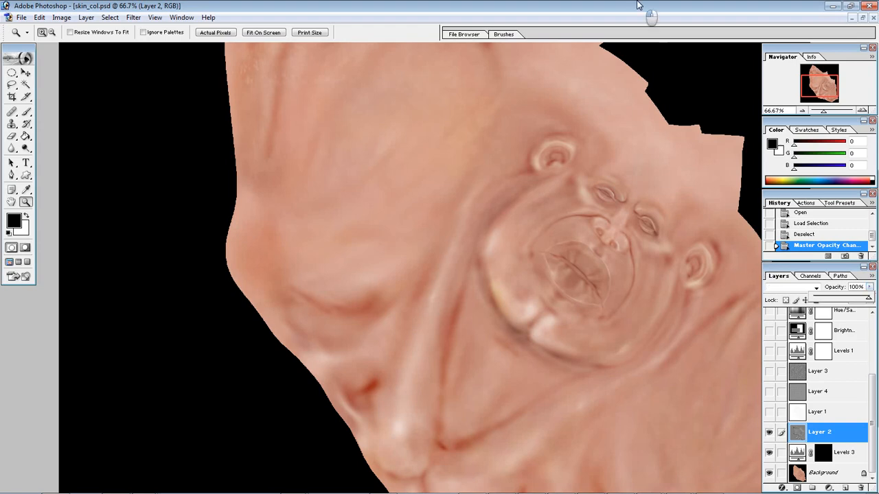
pyautogui.hotkey('ctrl', 'z')
# Show and select Layer 1, examine the face and ear area close up, and return to 66.7% magnification
pyautogui.click(798, 414)
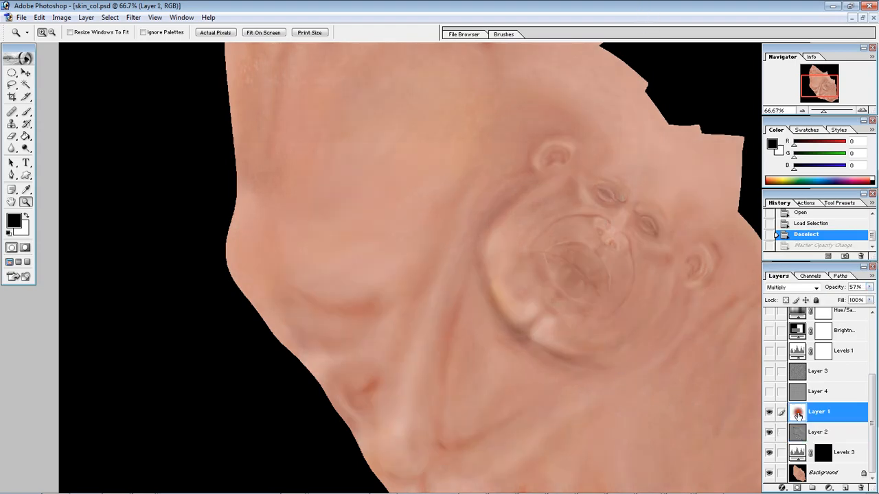
pyautogui.click(472, 215)
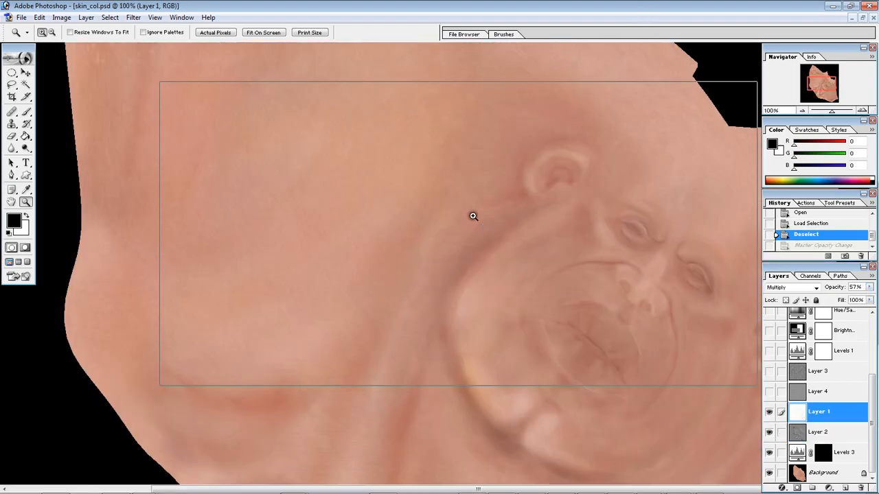
pyautogui.click(471, 215)
pyautogui.press('super')
pyautogui.keyDown('alt'); pyautogui.click(424, 235); pyautogui.keyUp('alt')
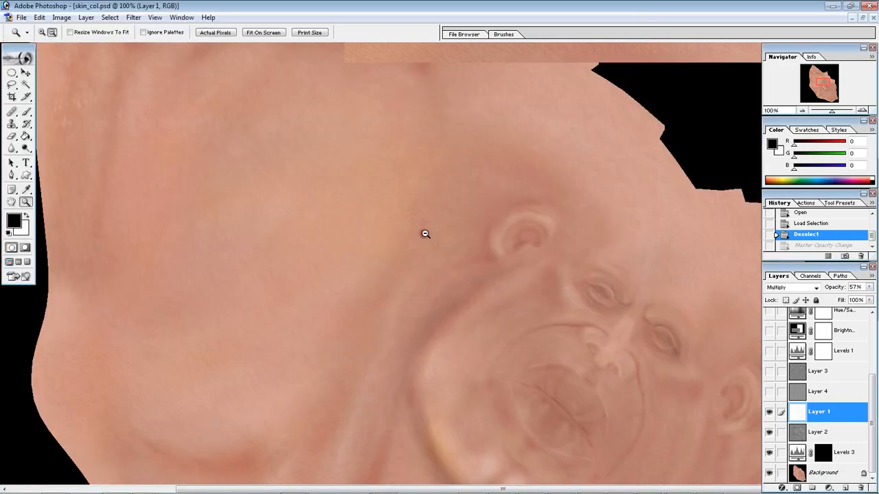
pyautogui.keyDown('alt'); pyautogui.click(423, 234); pyautogui.keyUp('alt')
# Open the tough_guy_v03_01_NM.tif normal map from the texture folder in Photoshop and move its window aside
pyautogui.click(144, 485)
pyautogui.click(143, 425)
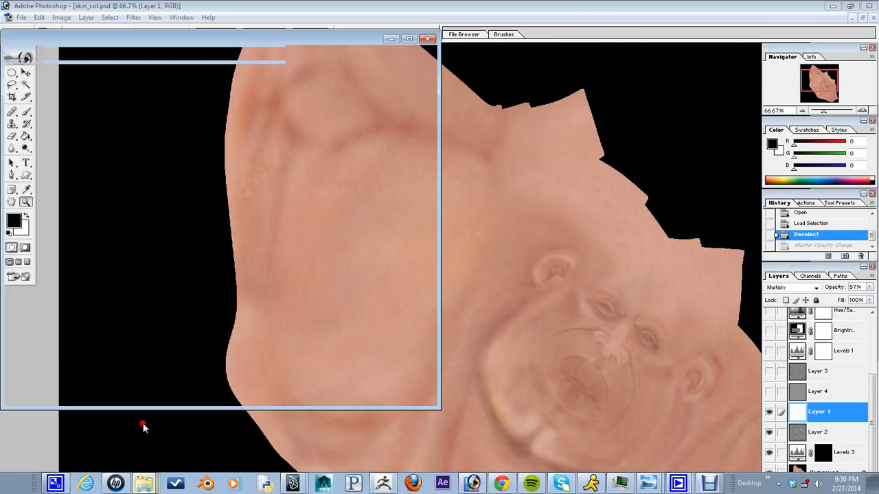
pyautogui.click(341, 268)
pyautogui.moveTo(341, 268); pyautogui.dragTo(527, 12)
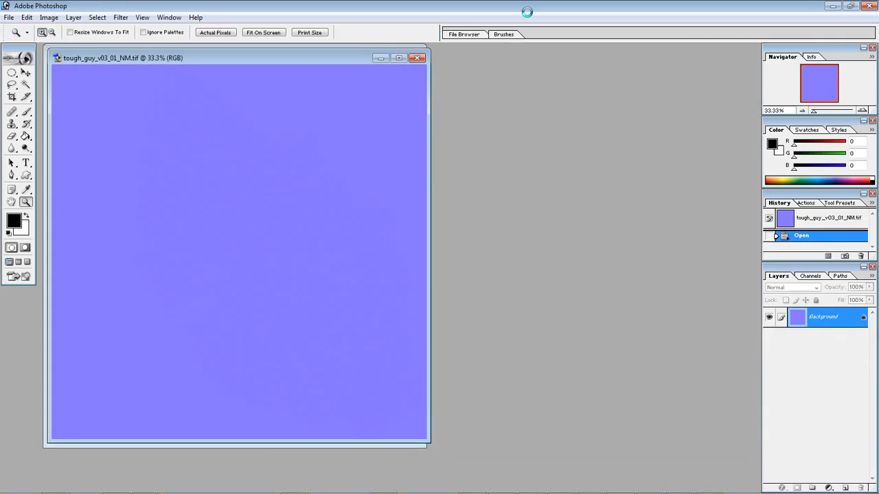
pyautogui.moveTo(335, 61); pyautogui.dragTo(575, 78)
# Bring skin_col.psd to the front and hide its Layer 1
pyautogui.click(252, 54)
pyautogui.scroll(-3, 839, 424)
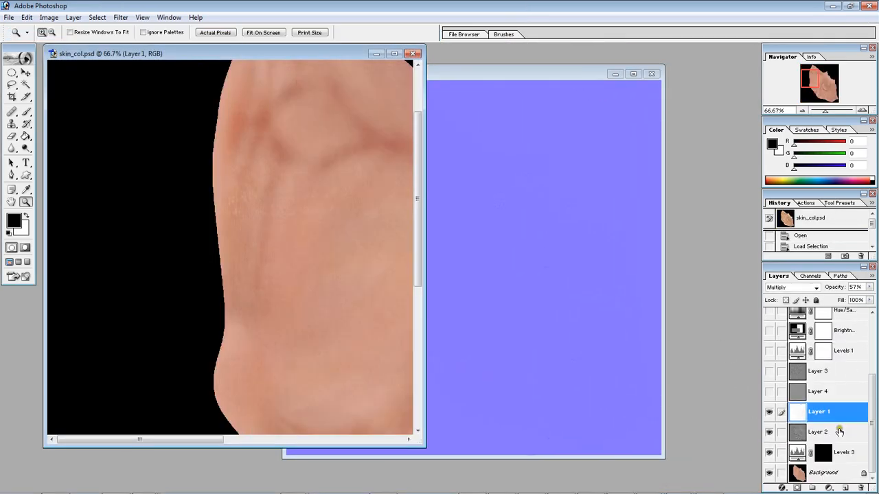
pyautogui.click(769, 412)
# Place the normal map window beside skin_col.psd and reduce skin_col.psd to 25% so the whole map is in view
pyautogui.click(527, 74)
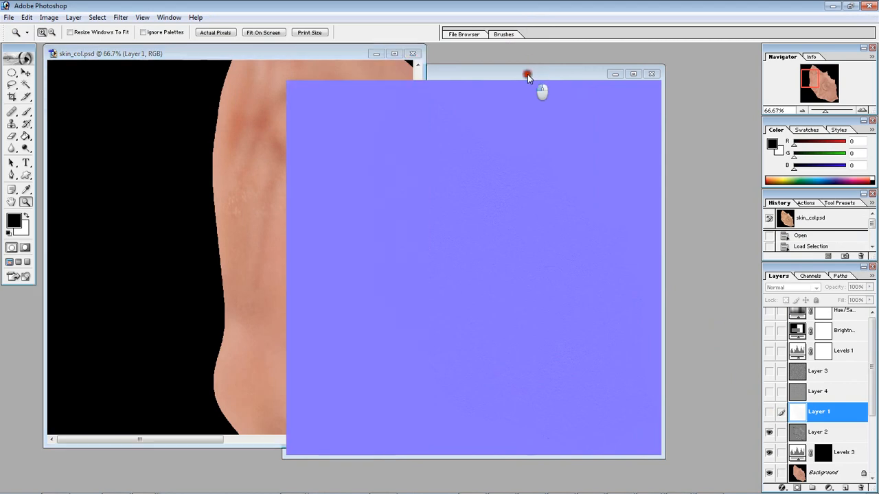
pyautogui.press('v')
pyautogui.moveTo(488, 74); pyautogui.dragTo(635, 73)
pyautogui.moveTo(536, 177); pyautogui.dragTo(536, 179)
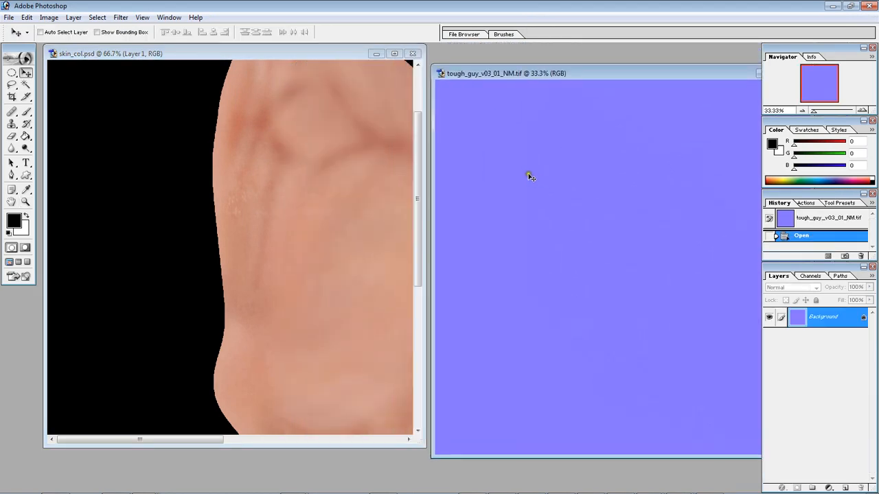
pyautogui.press('z')
pyautogui.click(296, 184)
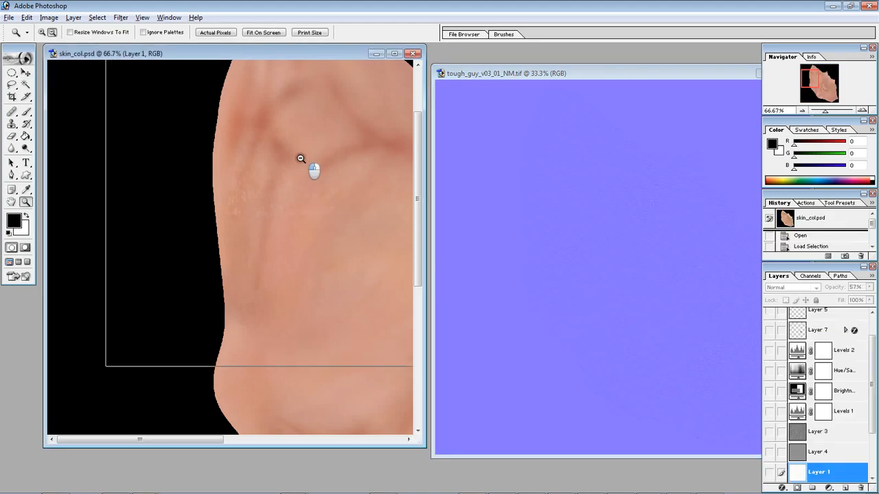
pyautogui.keyDown('alt'); pyautogui.click(299, 157); pyautogui.keyUp('alt')
pyautogui.keyDown('alt'); pyautogui.click(326, 152); pyautogui.keyUp('alt')
pyautogui.keyDown('alt'); pyautogui.click(325, 151); pyautogui.keyUp('alt')
# Try to copy the normal map freehand into skin_col.psd, and undo the copy
pyautogui.press('v')
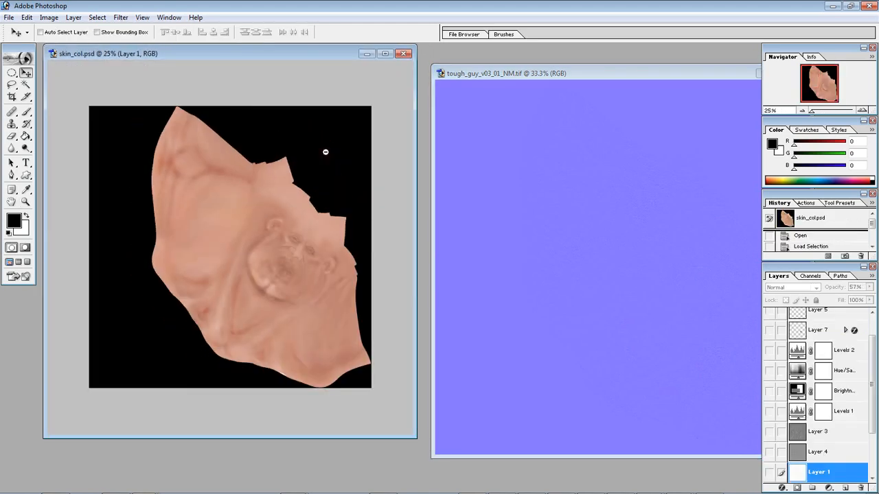
pyautogui.click(642, 194)
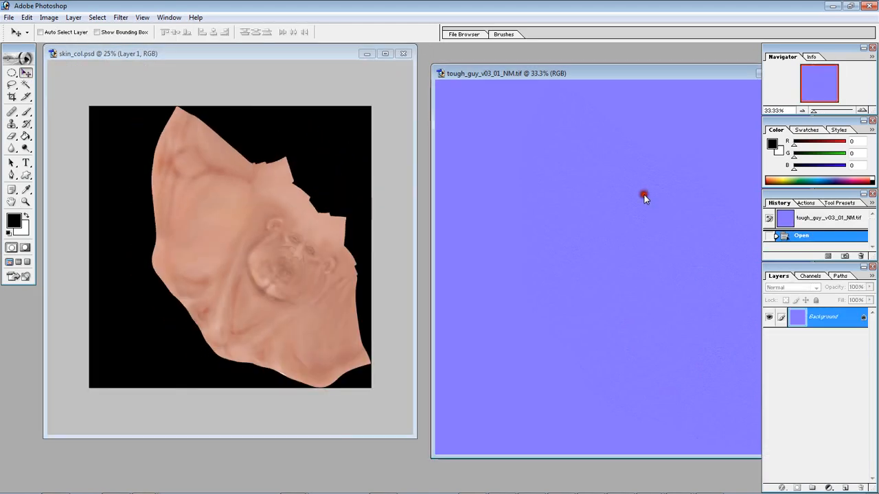
pyautogui.moveTo(663, 148); pyautogui.dragTo(234, 171)
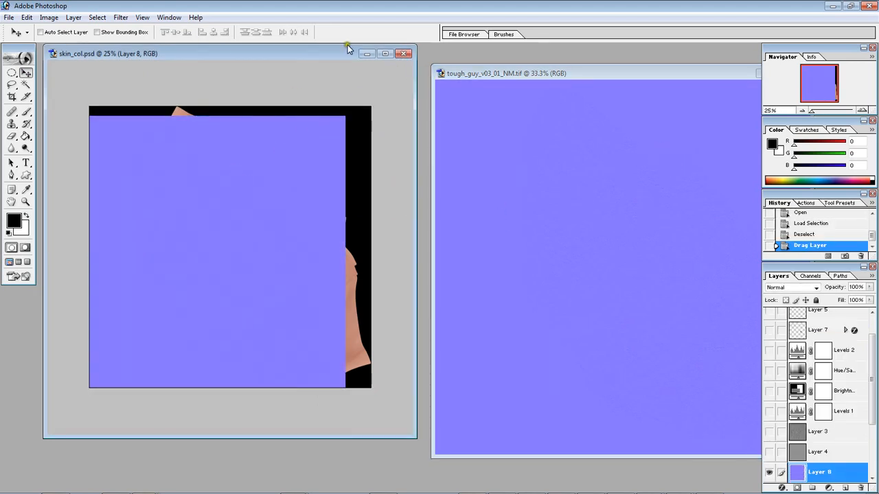
pyautogui.hotkey('ctrl', 'z')
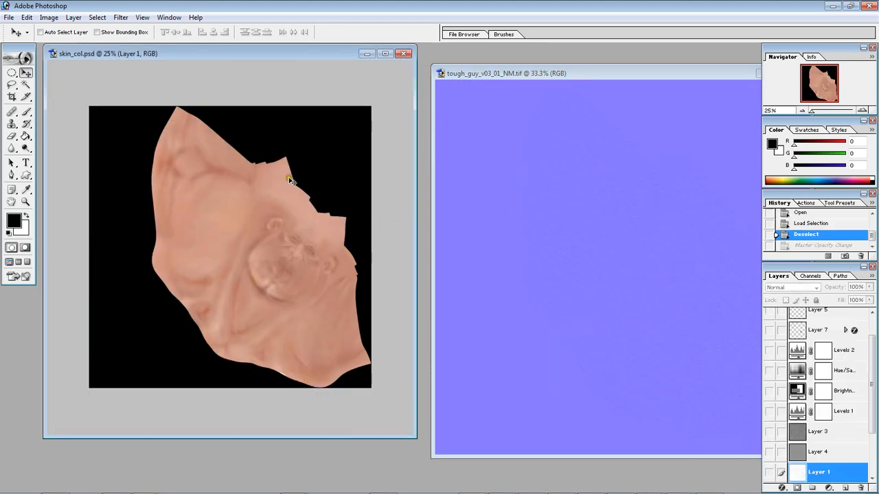
# Check the pixel dimensions of skin_col.psd in Image Size and cancel without resizing
pyautogui.click(50, 17)
pyautogui.click(38, 101)
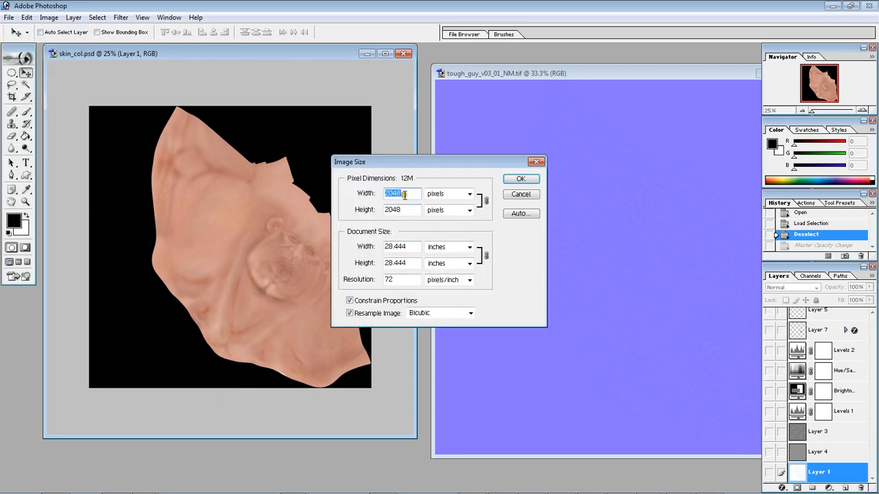
pyautogui.click(520, 194)
pyautogui.click(526, 195)
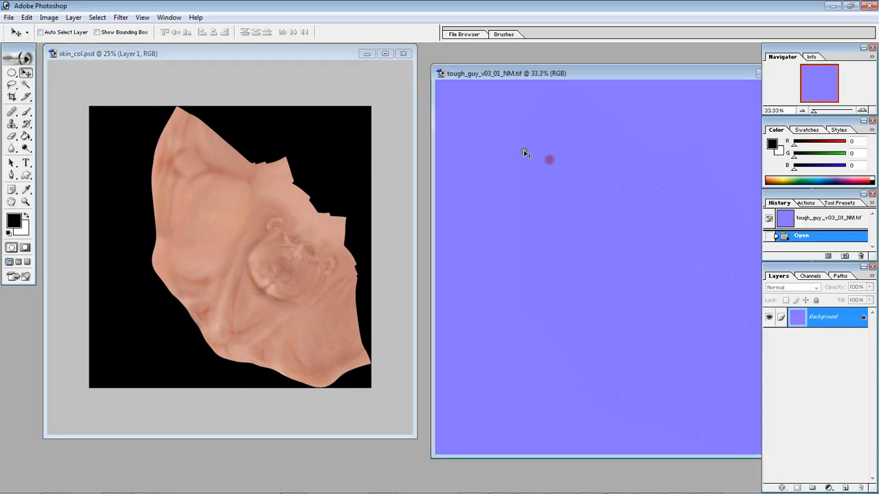
# Copy the normal map into skin_col.psd so it covers the whole canvas, and close tough_guy_v03_01_NM.tif
pyautogui.moveTo(621, 147); pyautogui.dragTo(280, 195)
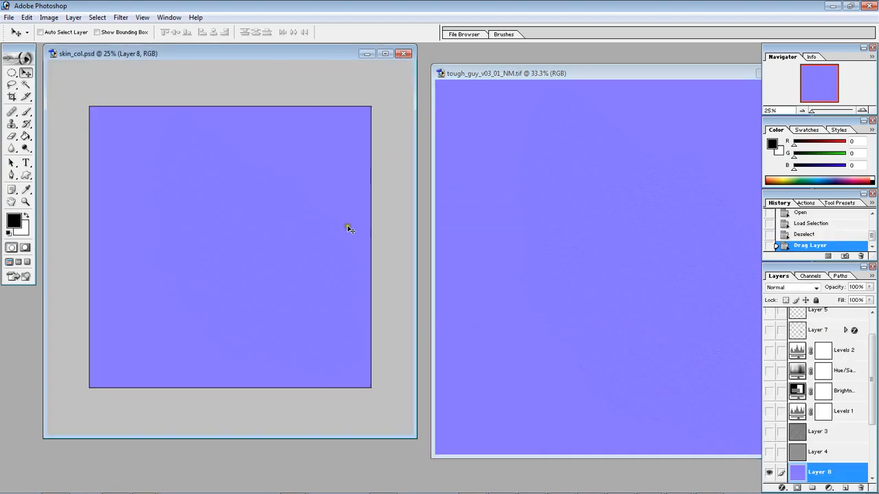
pyautogui.moveTo(610, 73); pyautogui.dragTo(381, 81)
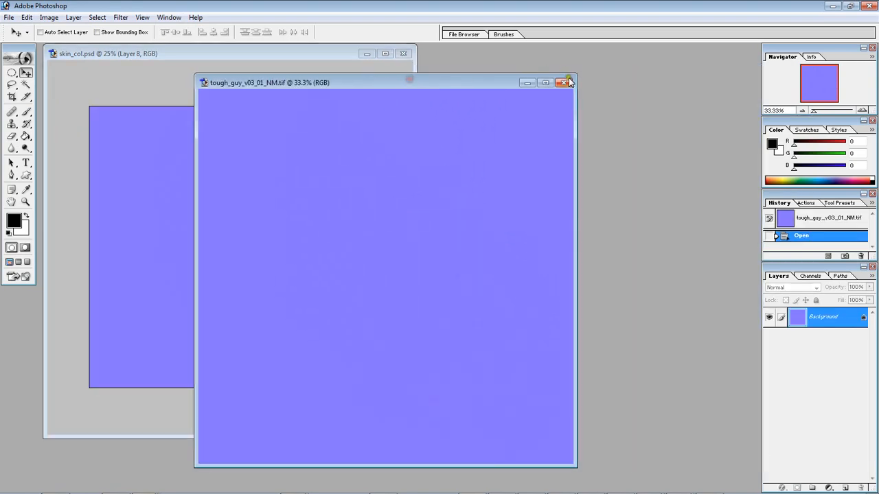
pyautogui.click(565, 80)
# Maximize skin_col.psd at 33.3%, hide Layer 1 and make the copied normal map on Layer 8 active
pyautogui.click(385, 53)
pyautogui.press('z')
pyautogui.click(408, 204)
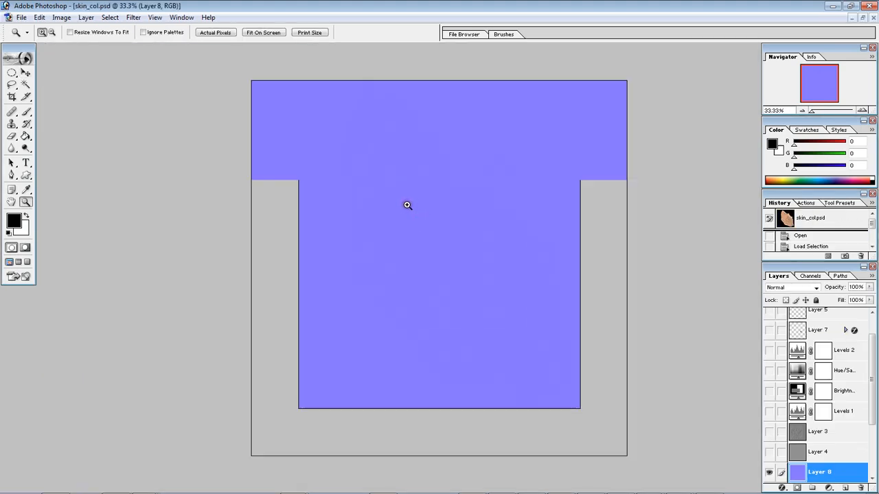
pyautogui.scroll(-1, 822, 361)
pyautogui.scroll(-1, 823, 361)
pyautogui.click(823, 412)
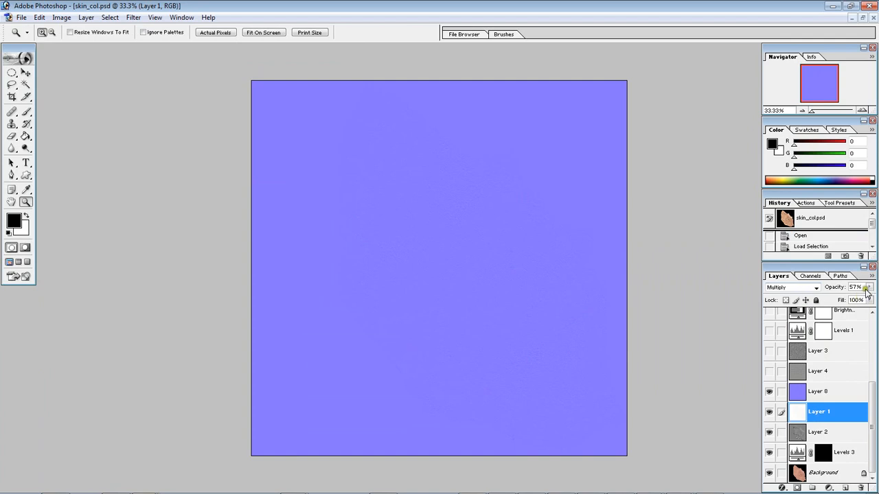
pyautogui.click(769, 412)
pyautogui.click(816, 392)
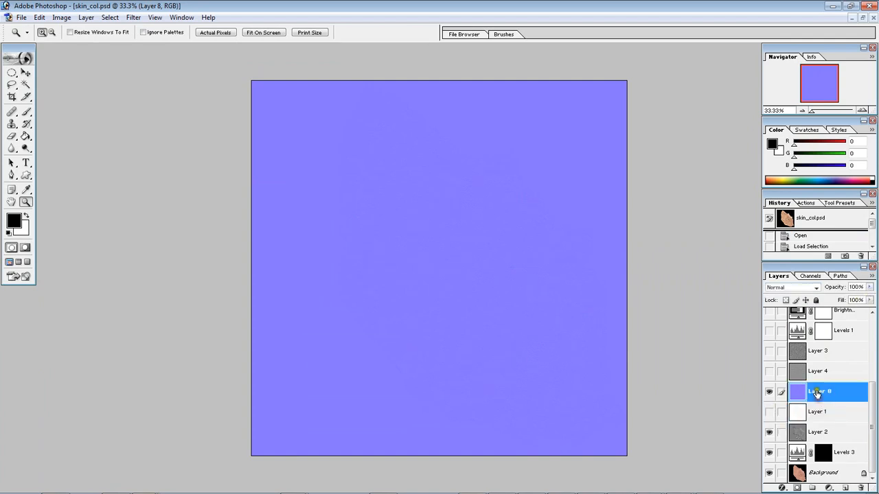
# Examine the fine wrinkle detail of the normal map around the face at up to 200%
pyautogui.click(430, 168)
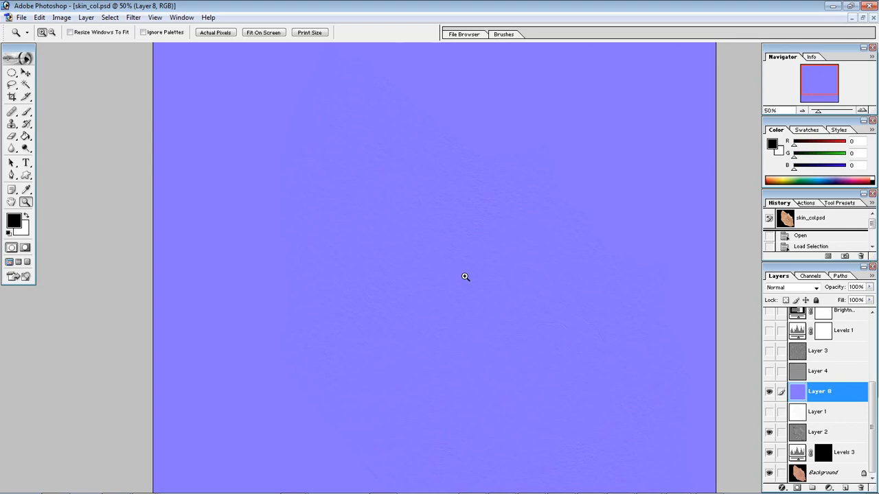
pyautogui.click(447, 214)
pyautogui.click(447, 213)
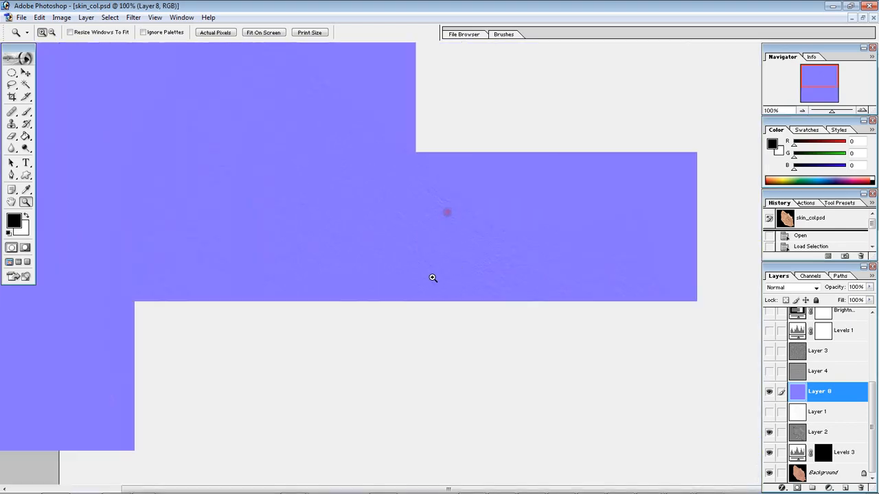
pyautogui.click(434, 278)
pyautogui.moveTo(437, 286); pyautogui.dragTo(427, 55)
pyautogui.moveTo(467, 294); pyautogui.dragTo(322, 102)
pyautogui.moveTo(621, 307); pyautogui.dragTo(296, 81)
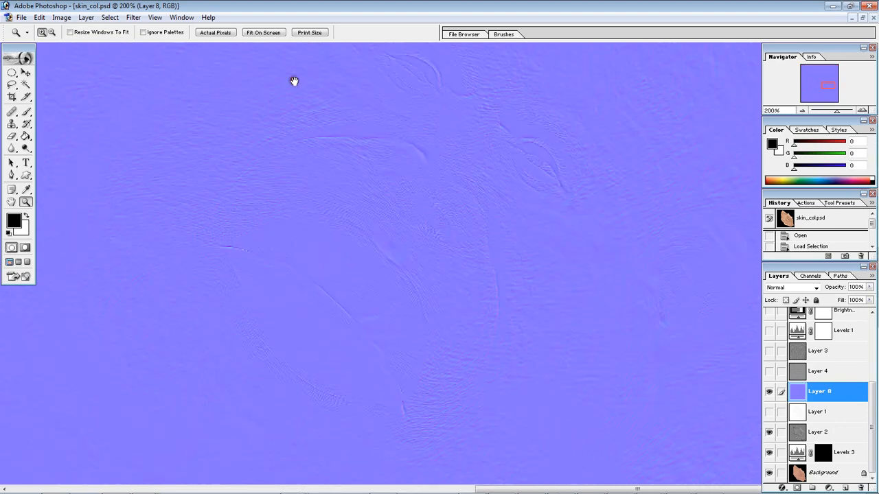
pyautogui.keyDown('alt'); pyautogui.click(485, 303); pyautogui.keyUp('alt')
pyautogui.click(430, 271)
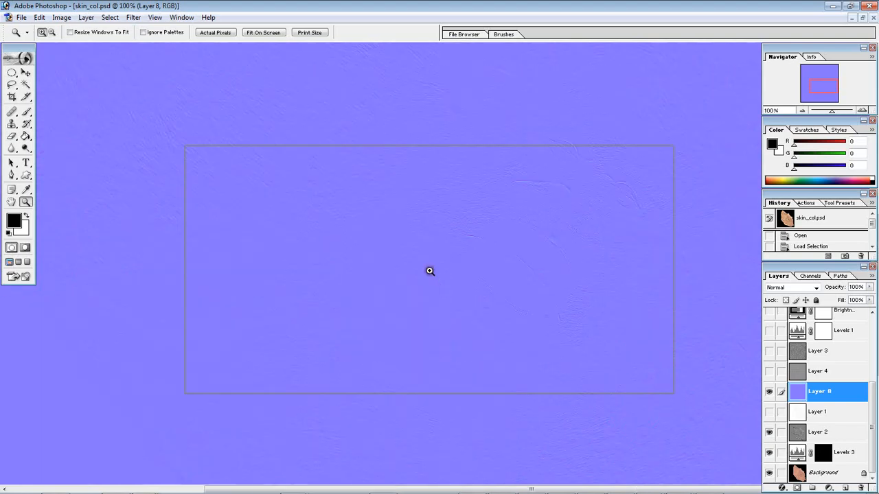
pyautogui.moveTo(602, 306); pyautogui.dragTo(552, 286)
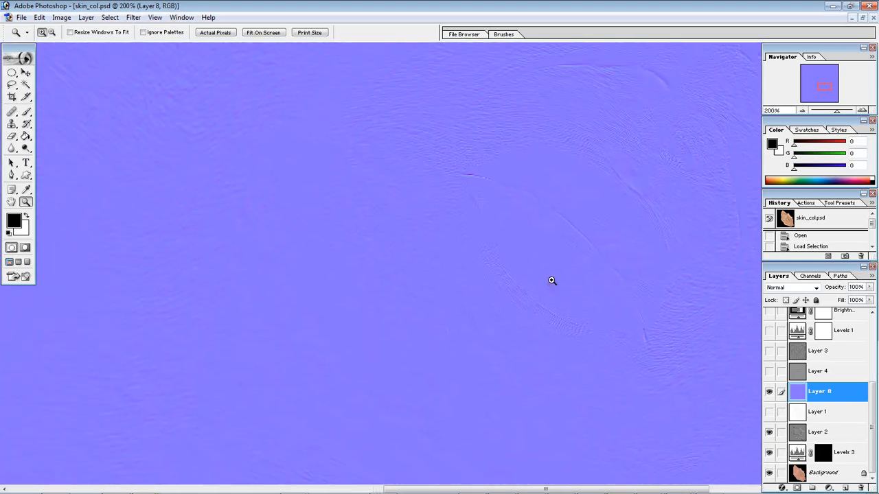
pyautogui.press('i')
pyautogui.hotkey('ctrl', 'u')
pyautogui.press('Tab')
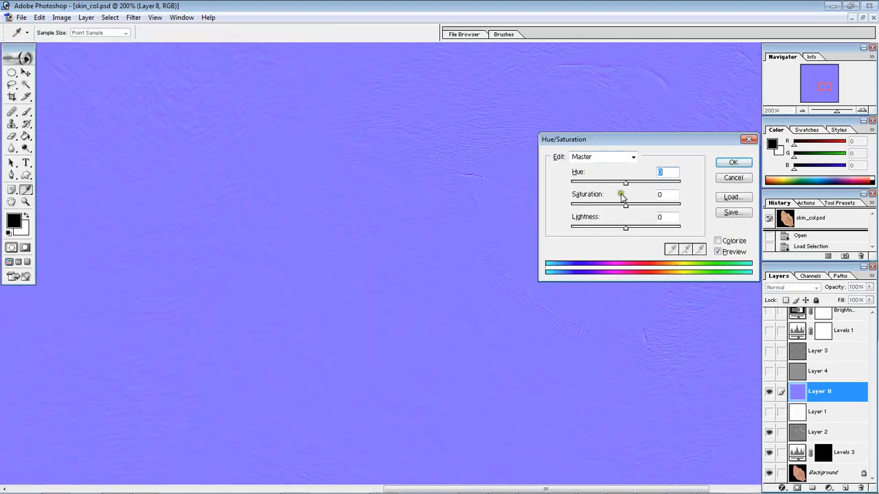
pyautogui.write('-100')
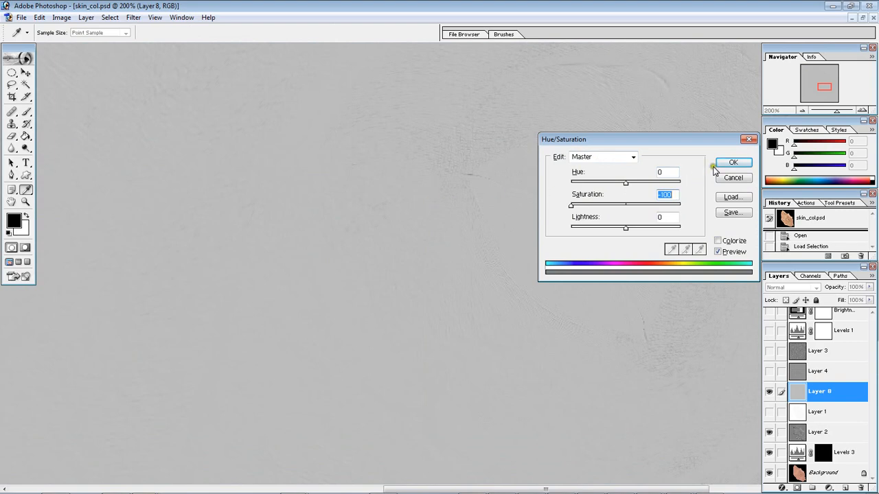
pyautogui.click(733, 178)
pyautogui.press('z')
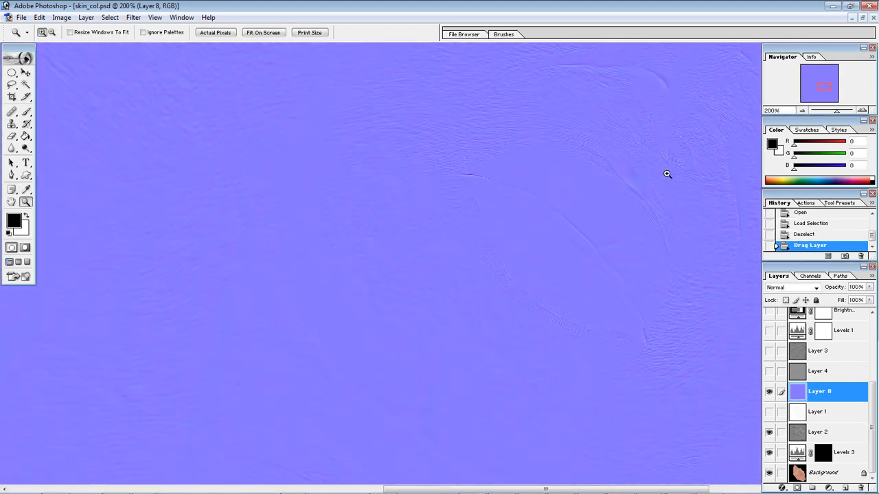
# Desaturate the normal map on Layer 8 and set its blend mode to Multiply
pyautogui.hotkey('ctrl', 'shift', 'u')
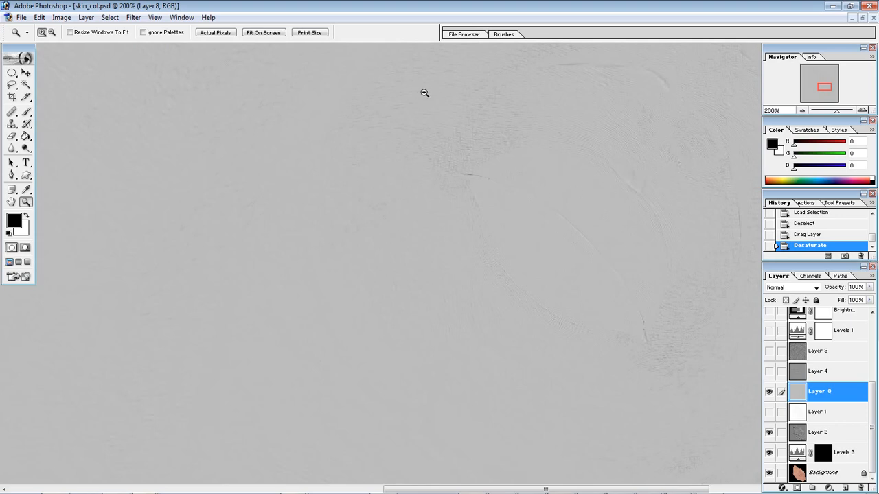
pyautogui.click(816, 287)
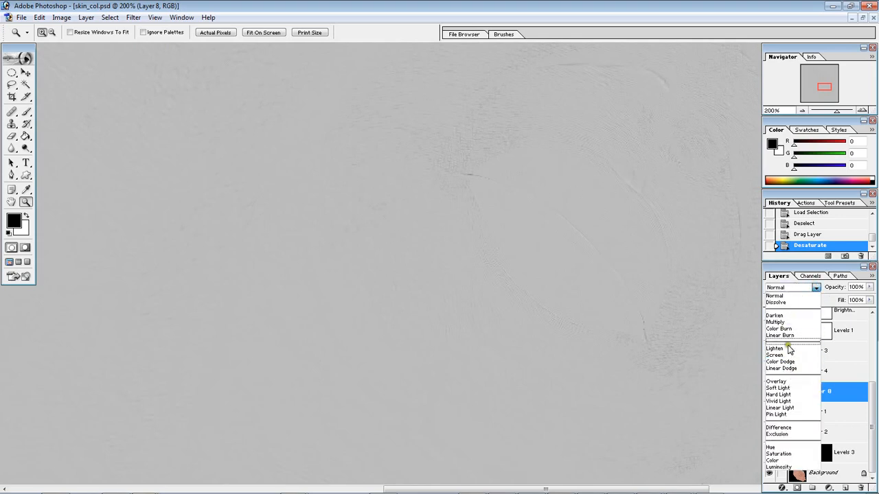
pyautogui.click(774, 322)
# Hide Layer 1, set Layer 8's opacity to 57% and inspect the blended skin around the face
pyautogui.click(814, 415)
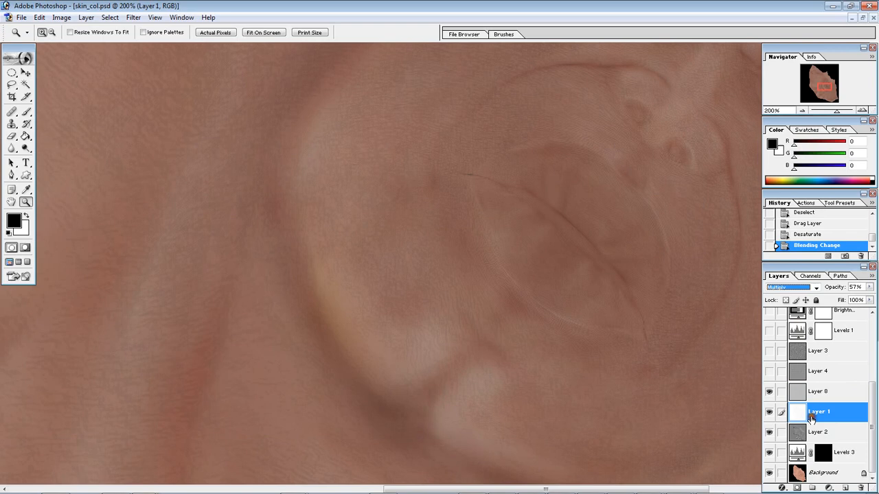
pyautogui.click(768, 412)
pyautogui.click(820, 391)
pyautogui.click(854, 287)
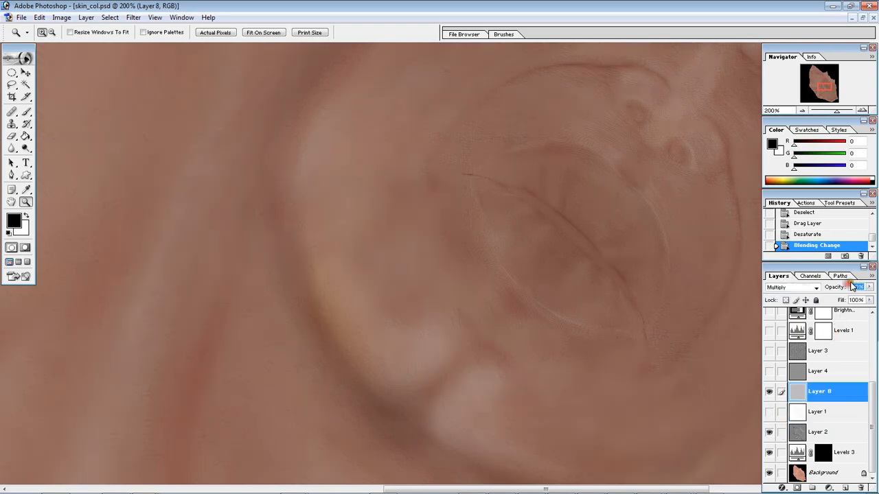
pyautogui.write('57')
pyautogui.press('Return')
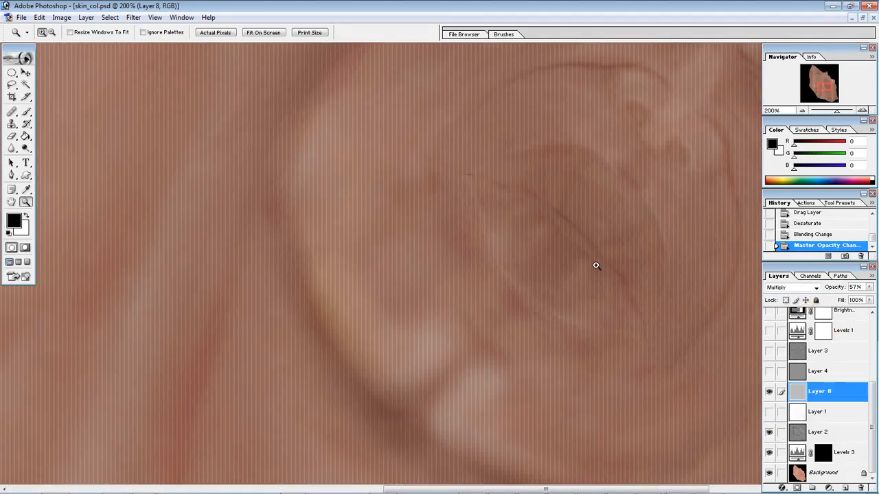
pyautogui.keyDown('alt'); pyautogui.click(588, 251); pyautogui.keyUp('alt')
pyautogui.click(530, 200)
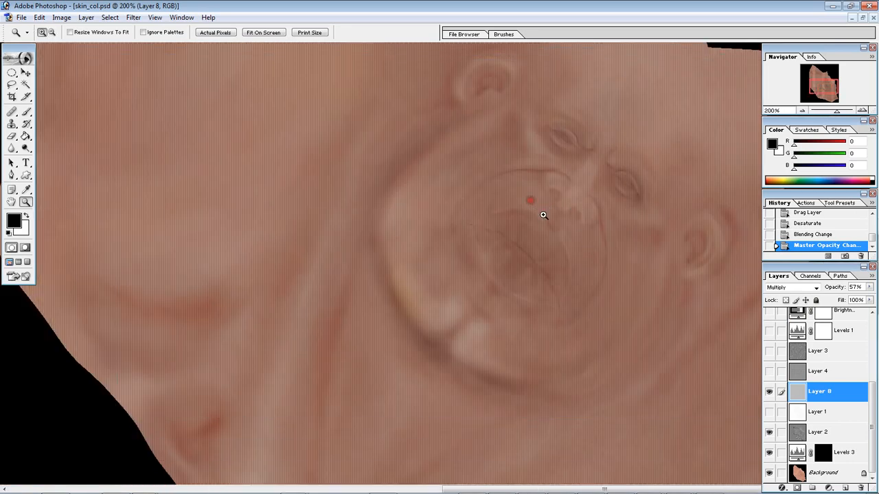
# Set Layer 8's opacity and fill to 100%, and compare the skin with the layer hidden and shown
pyautogui.click(869, 287)
pyautogui.moveTo(850, 300); pyautogui.dragTo(873, 308)
pyautogui.click(768, 389)
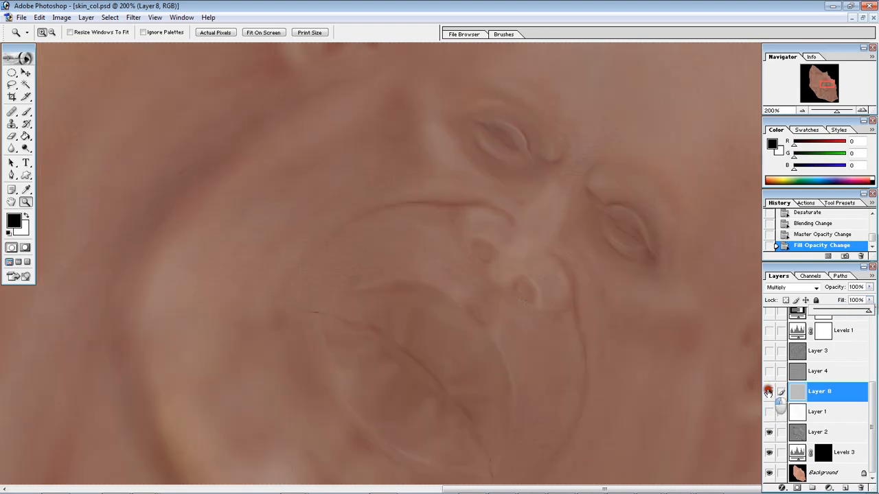
pyautogui.click(768, 390)
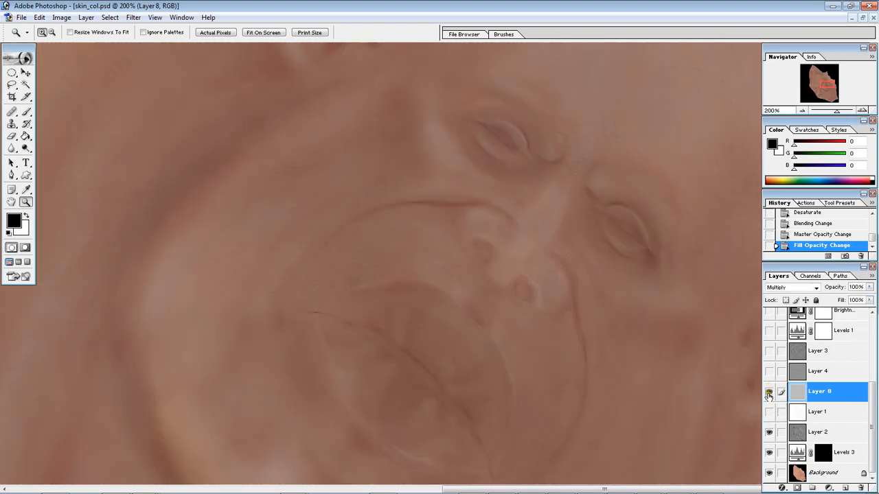
# Compare Layer 8 in Normal and Multiply blend modes, leaving it on Normal
pyautogui.click(813, 289)
pyautogui.click(782, 290)
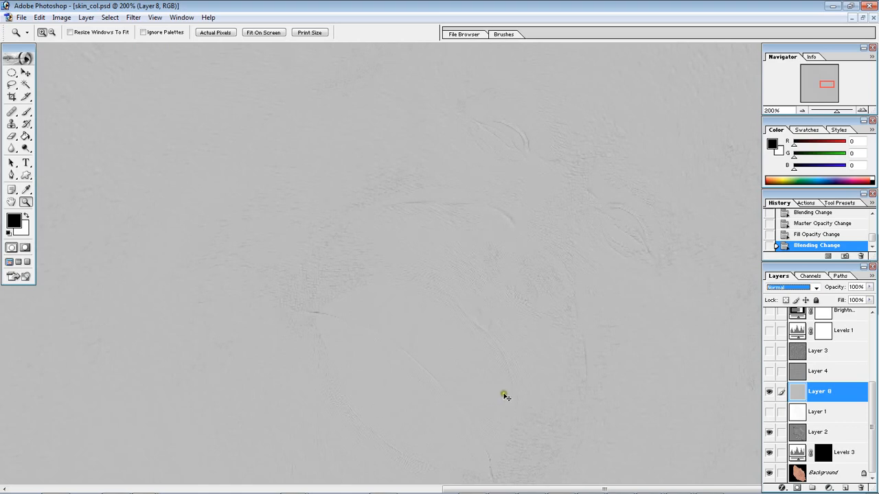
pyautogui.click(789, 287)
pyautogui.click(777, 323)
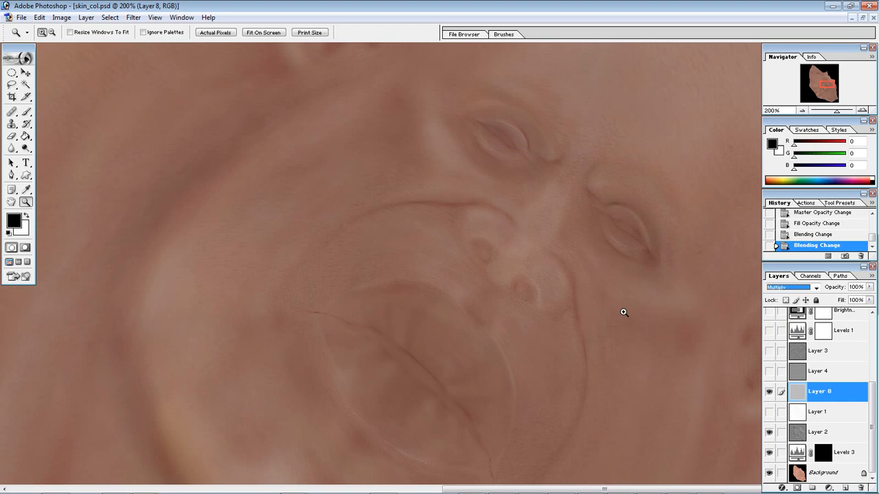
pyautogui.click(783, 287)
pyautogui.click(781, 289)
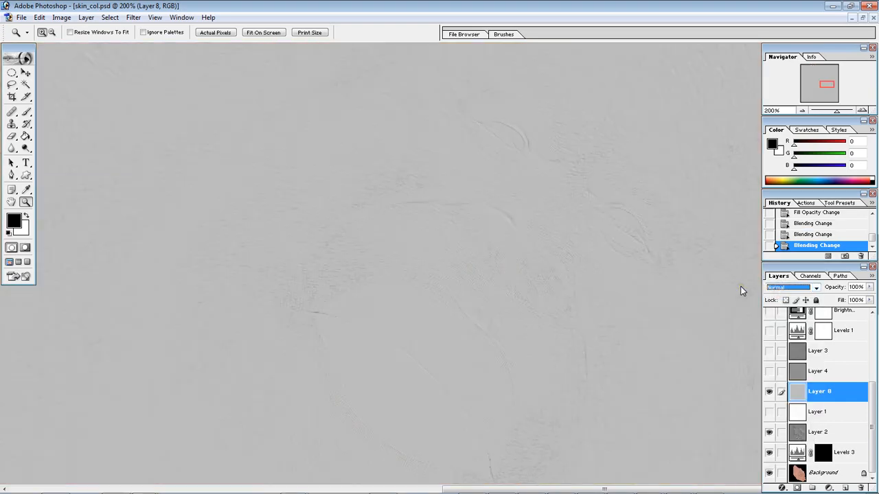
# Increase Layer 8's contrast using Levels with input levels 148, 1.00 and 195
pyautogui.hotkey('ctrl', 'l')
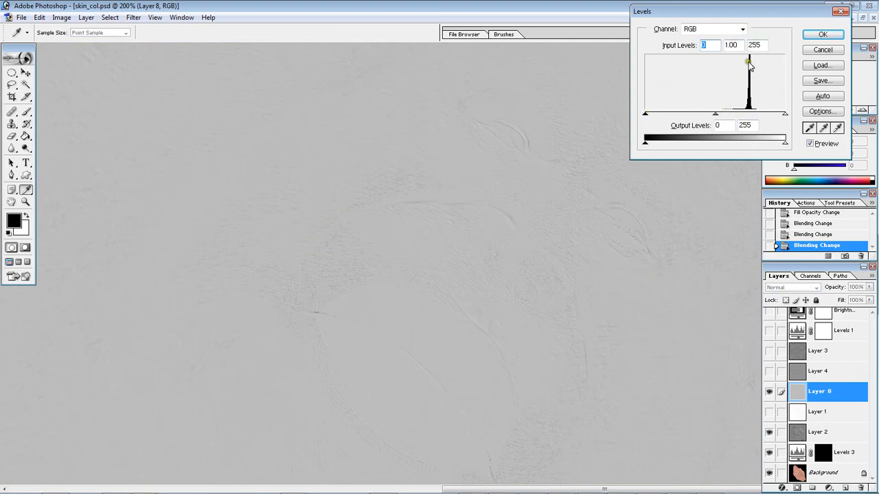
pyautogui.moveTo(745, 114); pyautogui.dragTo(773, 117)
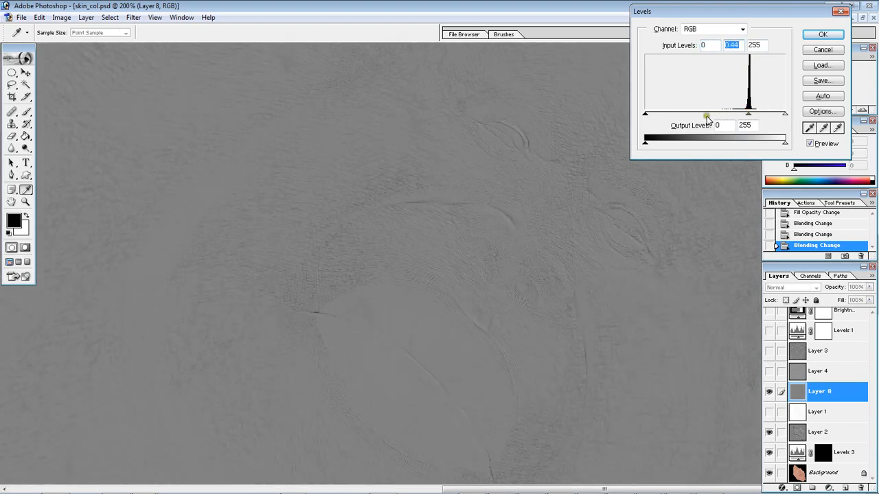
pyautogui.moveTo(786, 115); pyautogui.dragTo(741, 116)
pyautogui.moveTo(645, 114); pyautogui.dragTo(737, 114)
pyautogui.moveTo(756, 114); pyautogui.dragTo(752, 114)
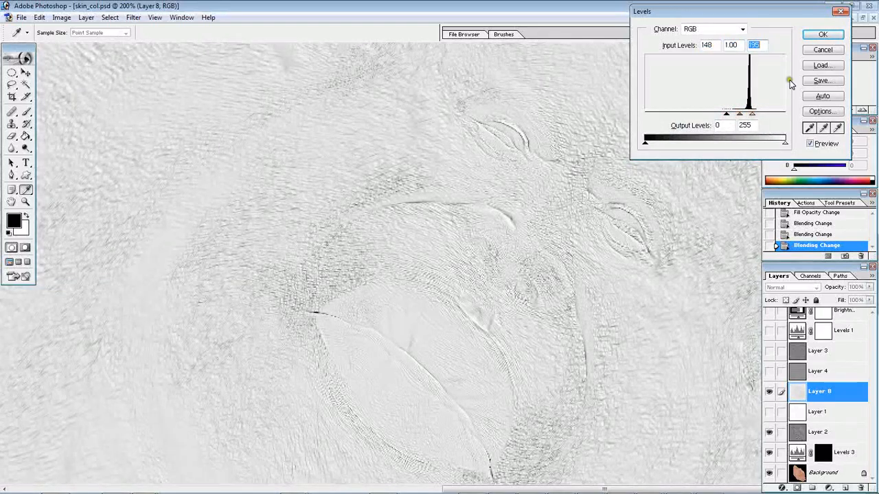
pyautogui.click(824, 39)
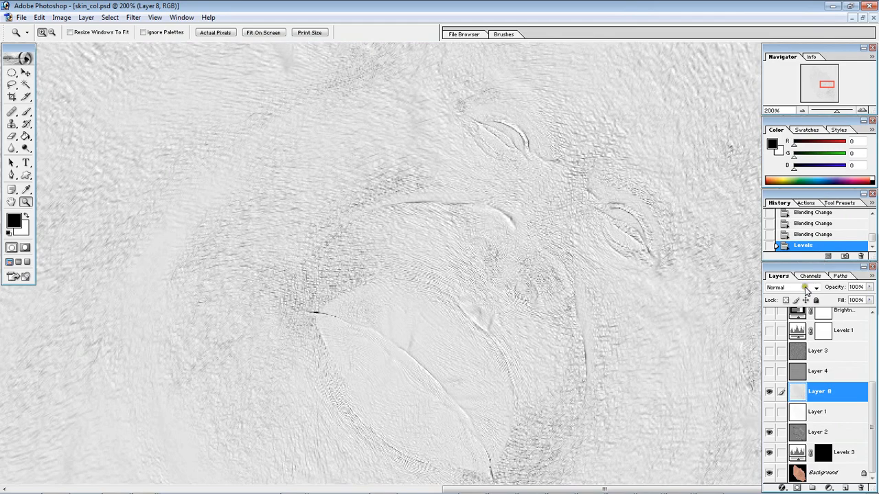
# Set Layer 8's blend mode to Multiply and compare the skin with and without its crease detail
pyautogui.click(806, 288)
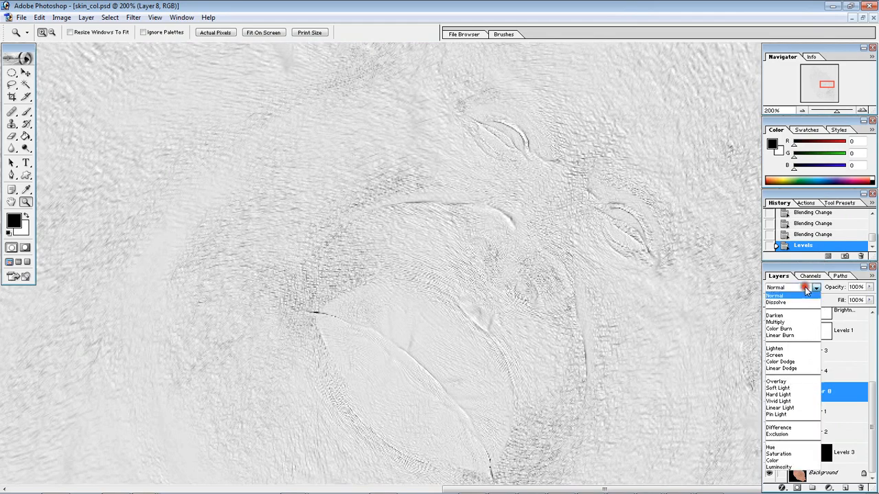
pyautogui.click(805, 322)
pyautogui.click(769, 391)
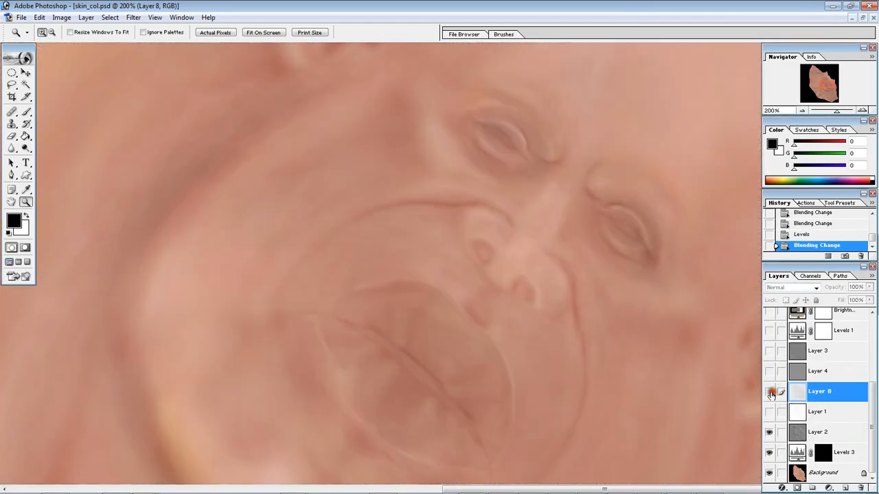
pyautogui.click(769, 391)
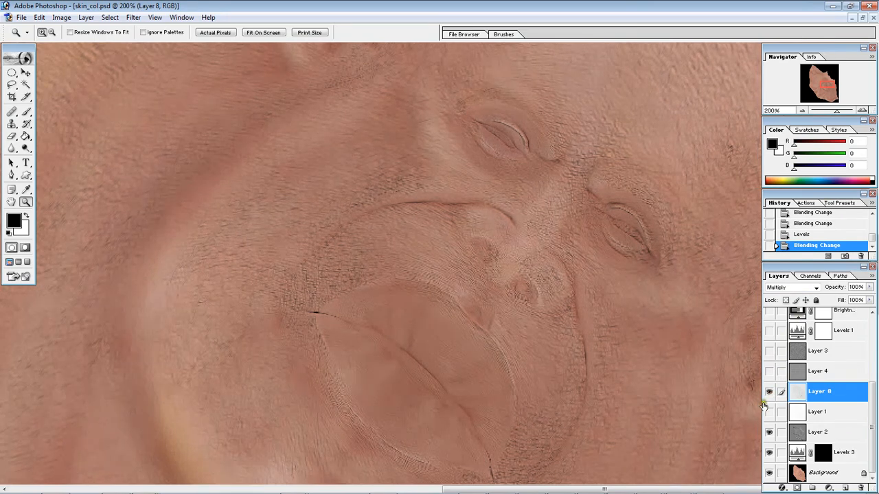
pyautogui.click(769, 392)
# Delete Layer 8 and make Layer 1 active and visible
pyautogui.moveTo(812, 392); pyautogui.dragTo(858, 485)
pyautogui.click(781, 415)
pyautogui.click(768, 412)
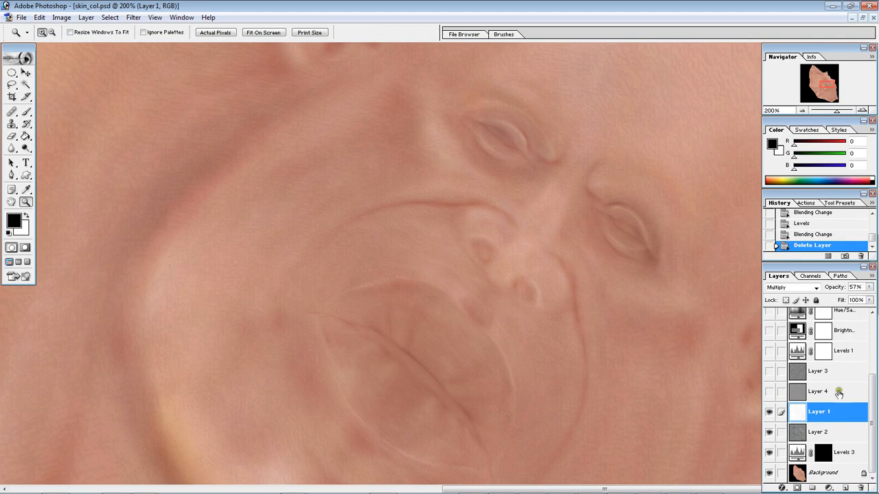
# Try Layer 1 at 100% opacity, check the skin around the eye and ear, and undo the opacity change
pyautogui.moveTo(869, 287); pyautogui.dragTo(876, 292)
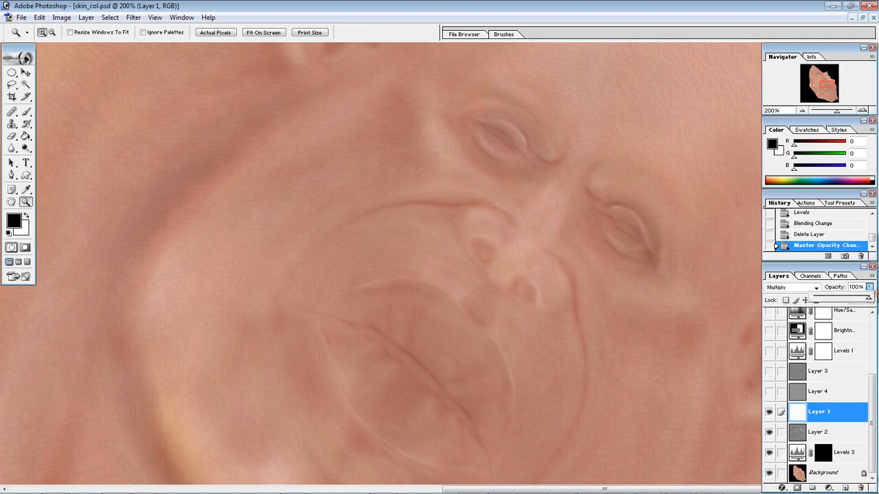
pyautogui.click(733, 281)
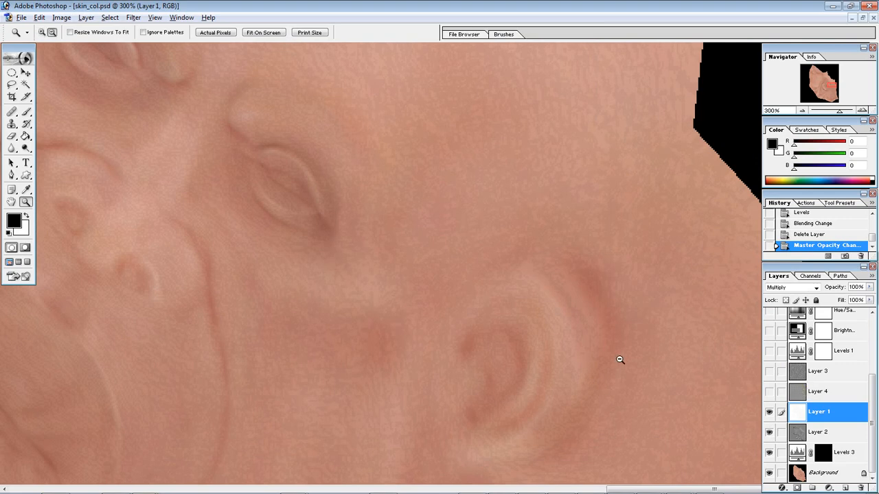
pyautogui.keyDown('alt'); pyautogui.click(619, 359); pyautogui.keyUp('alt')
pyautogui.hotkey('ctrl', 'z')
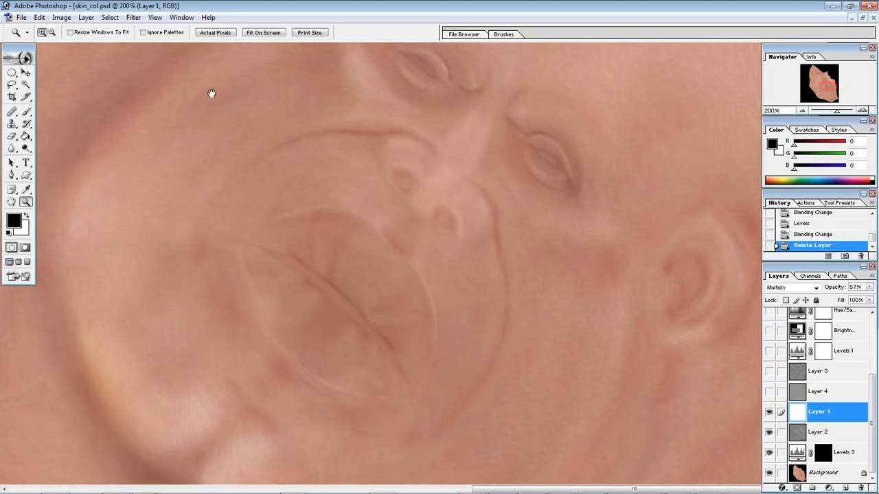
# Try darkening Layer 1 with Levels by lowering the white output level, and cancel the adjustment
pyautogui.moveTo(211, 93); pyautogui.dragTo(328, 252)
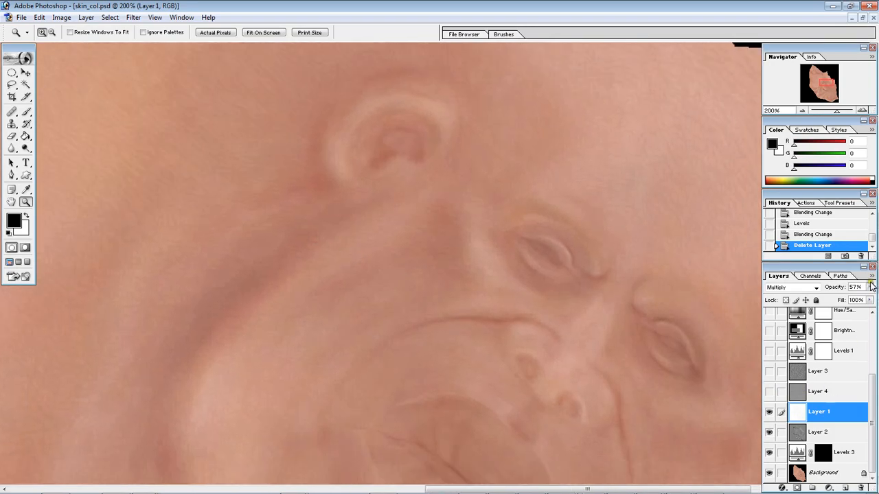
pyautogui.hotkey('ctrl', 'l')
pyautogui.click(786, 143)
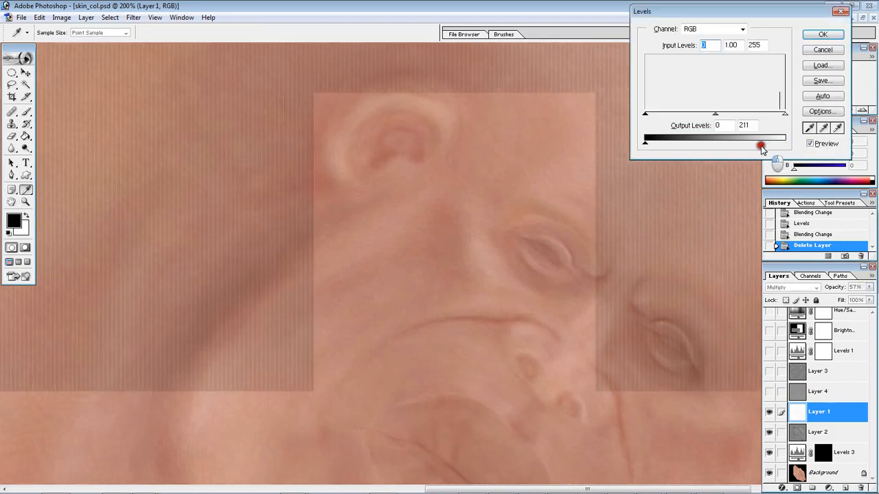
pyautogui.moveTo(645, 143)
pyautogui.mouseDown()
pyautogui.moveTo(780, 141)
pyautogui.moveTo(660, 142)
pyautogui.moveTo(646, 157)
pyautogui.moveTo(762, 144)
pyautogui.moveTo(646, 151)
pyautogui.mouseUp()
pyautogui.click(822, 50)
pyautogui.press('z')
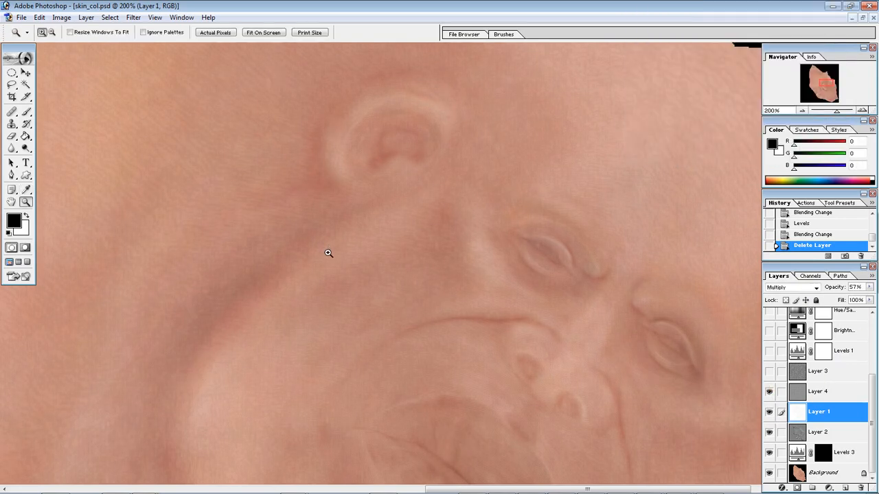
# Hide Layer 1 and examine the skin around the cheek, neck and mouth with Layer 4 visible
pyautogui.moveTo(328, 253); pyautogui.dragTo(569, 124)
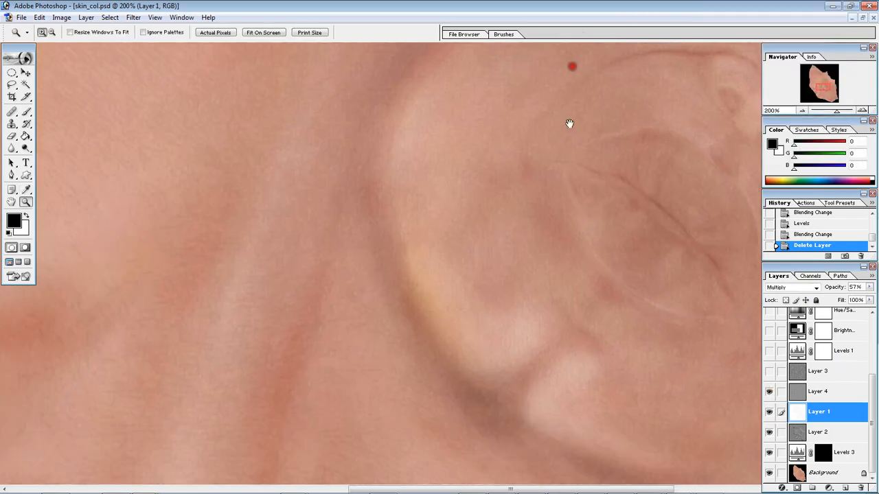
pyautogui.click(768, 412)
pyautogui.moveTo(384, 267); pyautogui.dragTo(482, 222)
pyautogui.moveTo(526, 349); pyautogui.dragTo(410, 55)
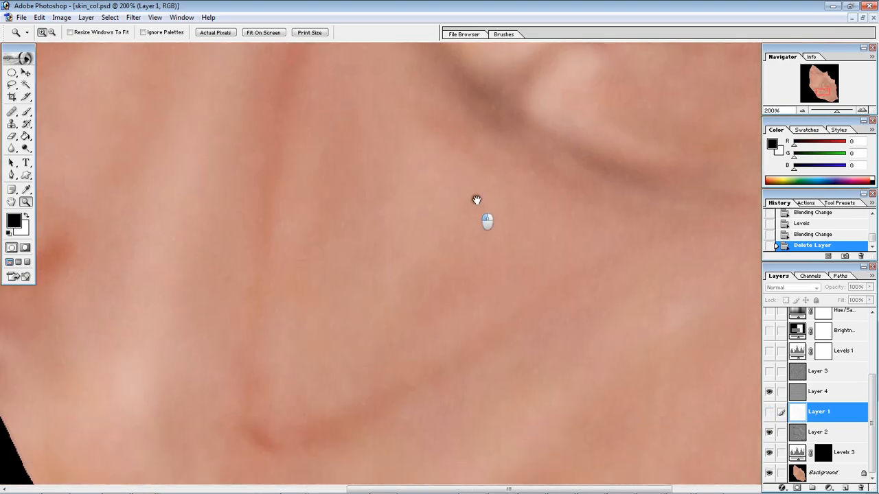
pyautogui.moveTo(476, 200); pyautogui.dragTo(503, 170)
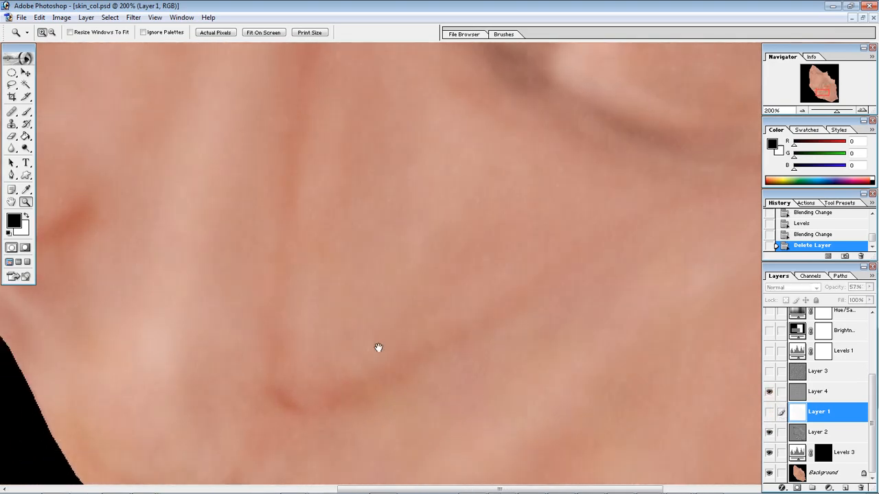
pyautogui.moveTo(378, 348); pyautogui.dragTo(392, 360)
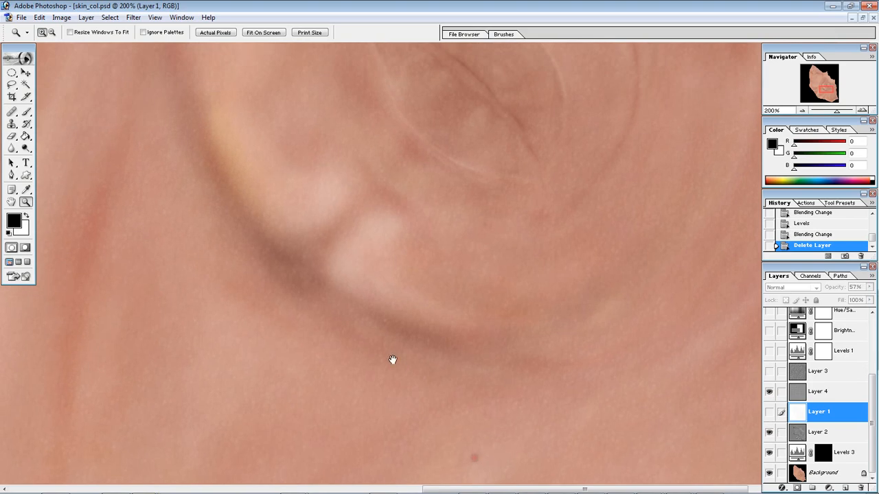
pyautogui.moveTo(418, 193); pyautogui.dragTo(436, 389)
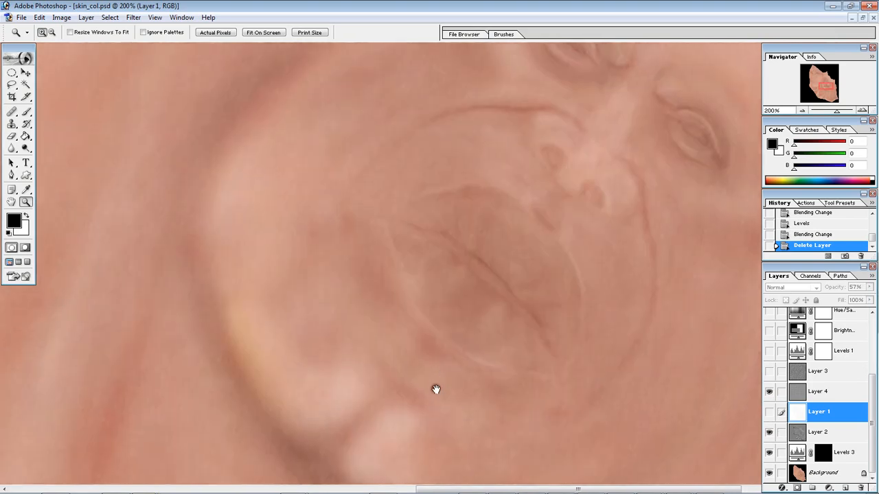
# Make Layer 1 visible again and compare the skin around the mouth with and without Layer 4
pyautogui.click(769, 391)
pyautogui.keyDown('alt'); pyautogui.click(480, 215); pyautogui.keyUp('alt')
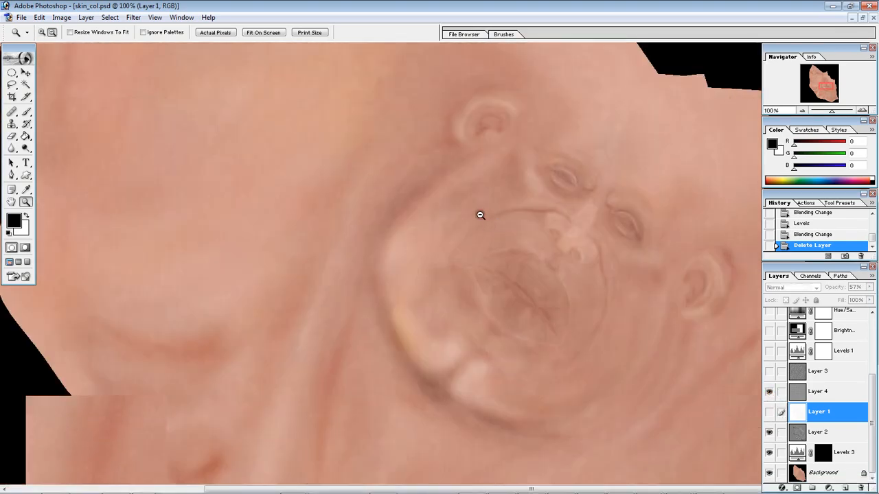
pyautogui.click(769, 411)
pyautogui.click(584, 212)
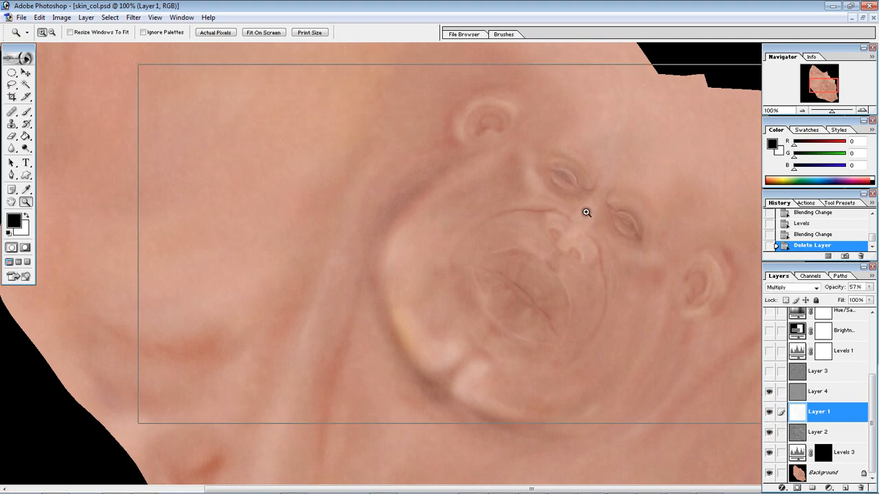
pyautogui.moveTo(302, 233); pyautogui.dragTo(391, 195)
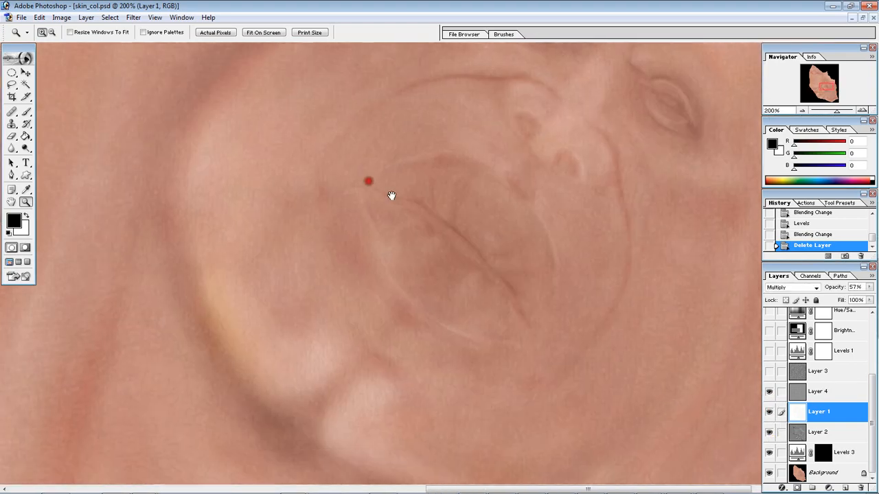
pyautogui.click(768, 391)
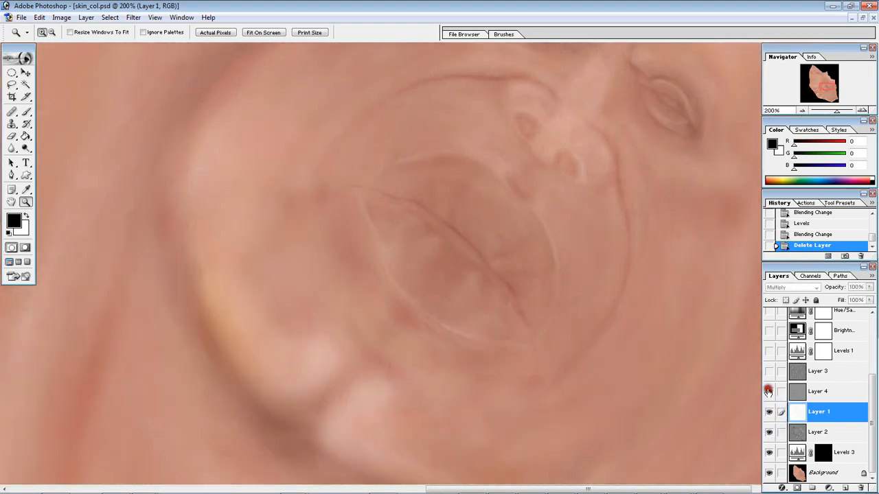
# Open the skin photo 380.jpg from the toughGuyTest project's tex folder in Photoshop
pyautogui.press('super')
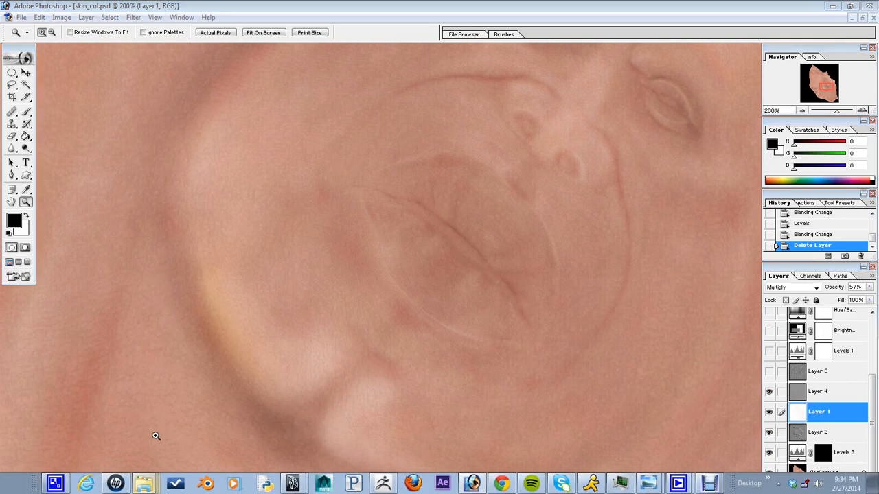
pyautogui.click(144, 482)
pyautogui.click(144, 423)
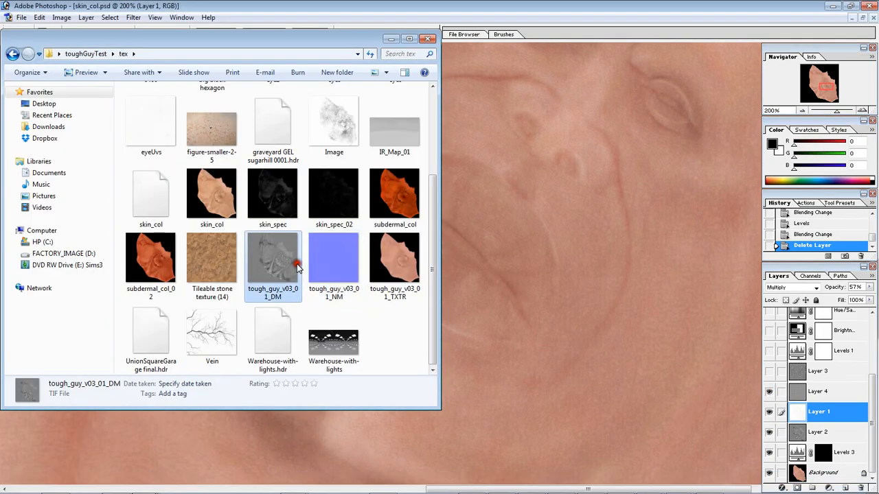
pyautogui.scroll(3, 296, 264)
pyautogui.moveTo(392, 110); pyautogui.dragTo(596, 62)
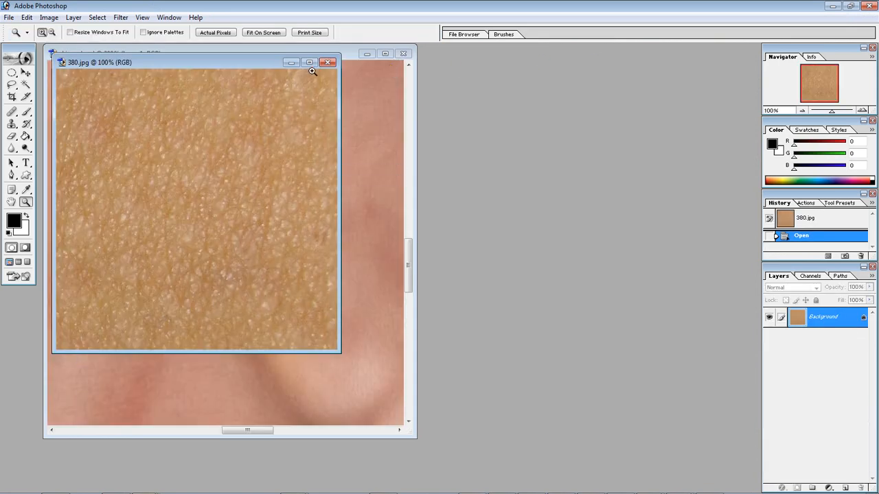
# Copy the skin photo into skin_col.psd as a new layer and close 380.jpg
pyautogui.moveTo(246, 68); pyautogui.dragTo(631, 128)
pyautogui.press('v')
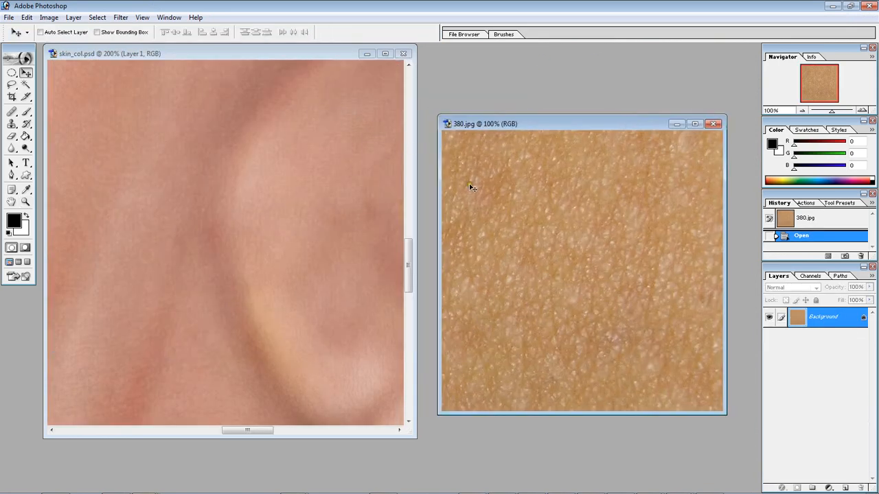
pyautogui.moveTo(609, 190); pyautogui.dragTo(257, 170)
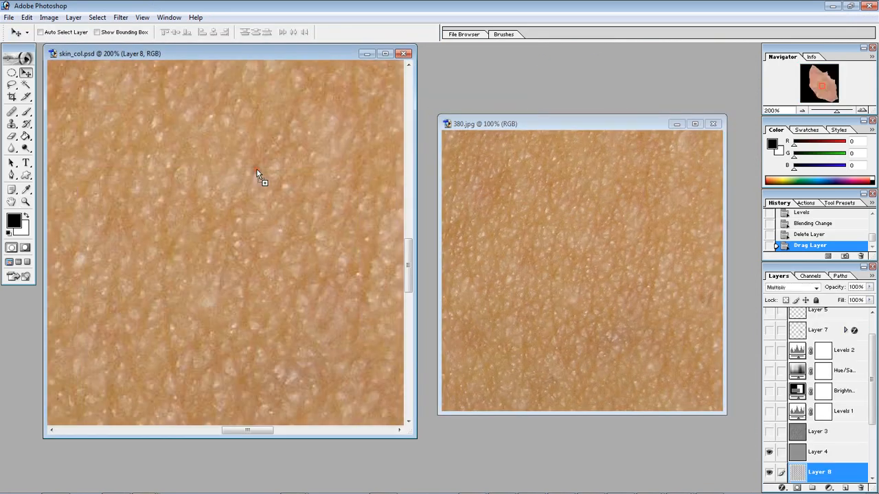
pyautogui.click(712, 124)
pyautogui.click(387, 53)
# Scale the skin photo on Layer 8 proportionally around its center to about 49% of its size
pyautogui.press('z')
pyautogui.keyDown('alt'); pyautogui.click(400, 111); pyautogui.keyUp('alt')
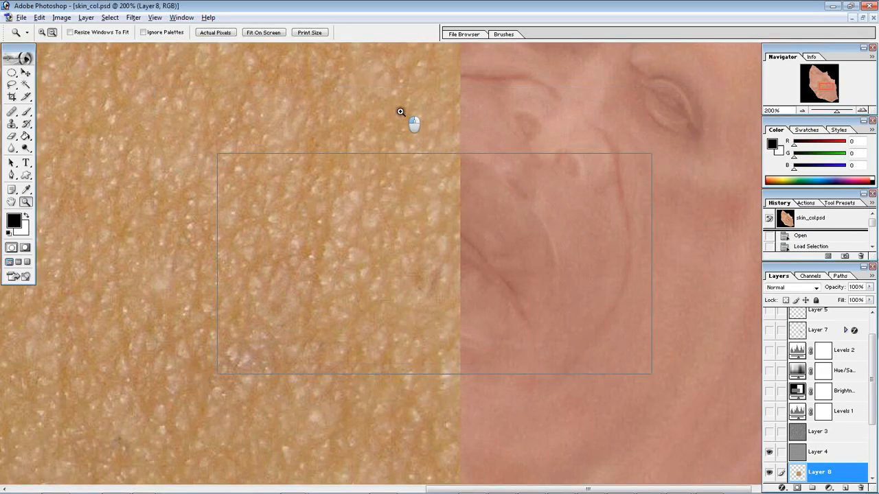
pyautogui.keyDown('alt'); pyautogui.click(400, 112); pyautogui.keyUp('alt')
pyautogui.keyDown('alt'); pyautogui.click(481, 286); pyautogui.keyUp('alt')
pyautogui.moveTo(481, 287); pyautogui.dragTo(456, 186)
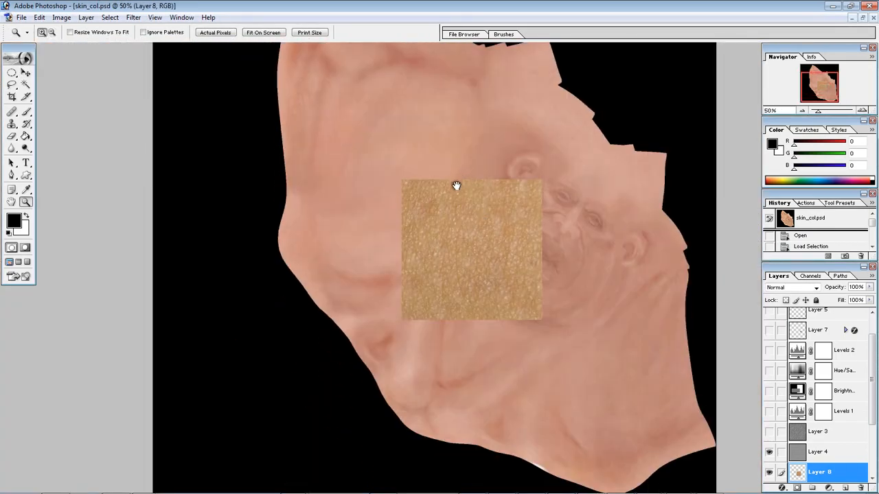
pyautogui.hotkey('ctrl', 't')
pyautogui.moveTo(542, 179); pyautogui.dragTo(499, 206)
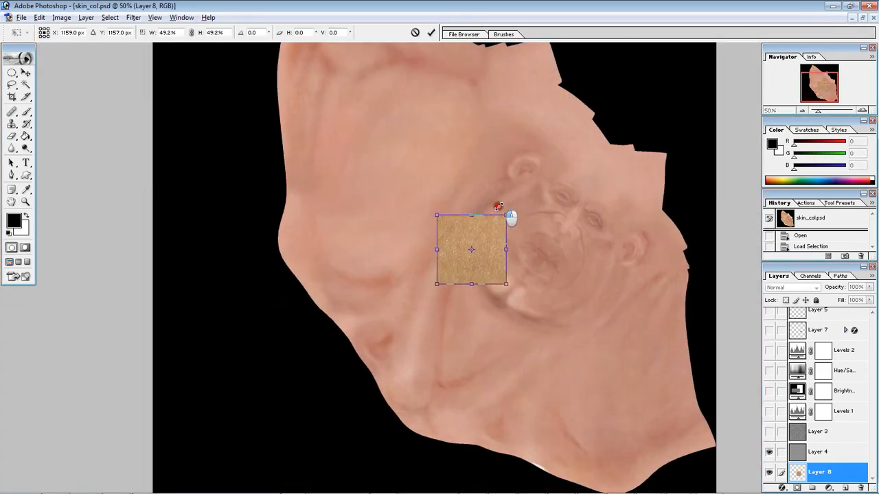
pyautogui.press('Return')
# Place a duplicate of the skin tile directly to the right of the original, and undo merging the copy down
pyautogui.press('v')
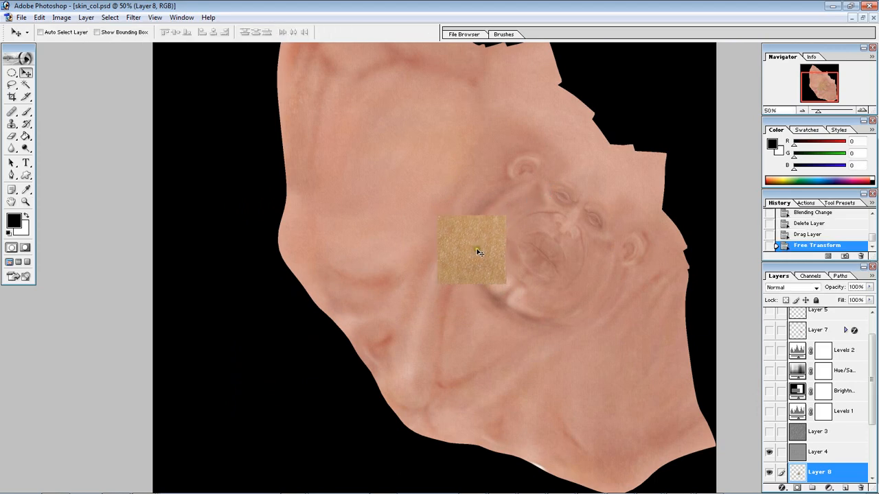
pyautogui.moveTo(471, 250); pyautogui.dragTo(539, 280)
pyautogui.hotkey('ctrl', 'e')
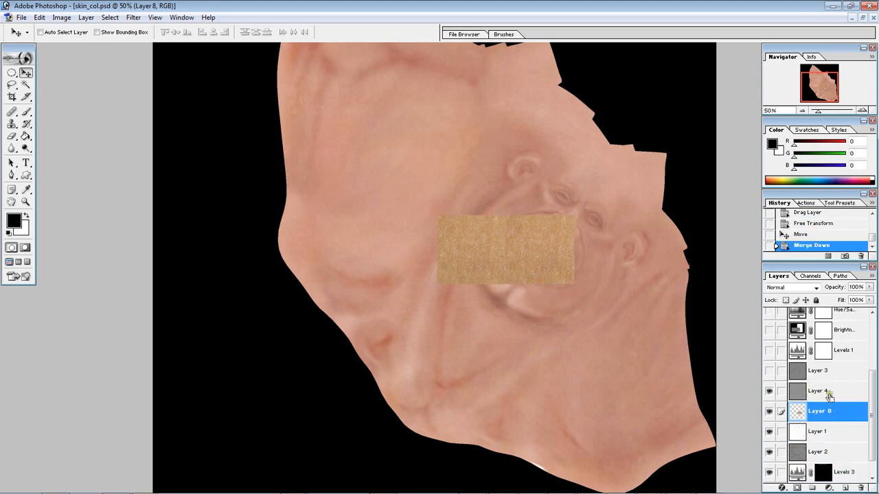
pyautogui.hotkey('ctrl', 'z')
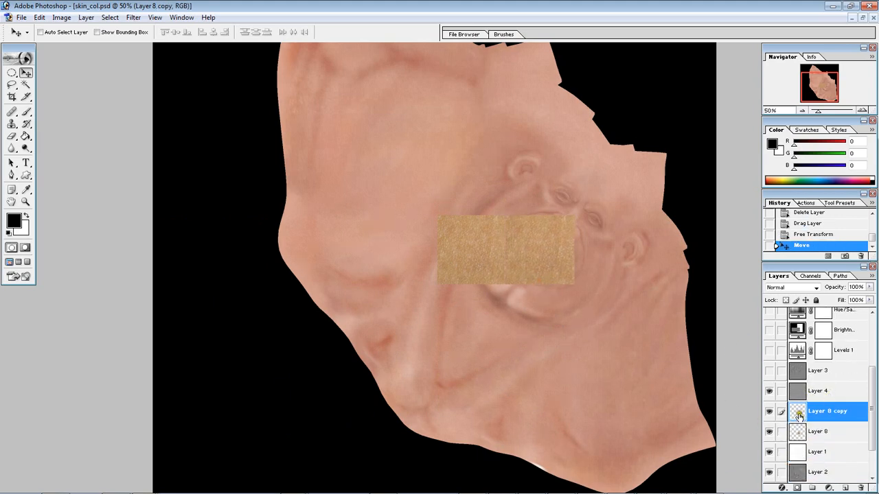
# Check the two skin tile layers individually by toggling their visibility, and merge the copy down into Layer 8
pyautogui.click(825, 433)
pyautogui.click(824, 412)
pyautogui.click(770, 412)
pyautogui.click(769, 412)
pyautogui.click(769, 433)
pyautogui.click(770, 433)
pyautogui.hotkey('ctrl', 'e')
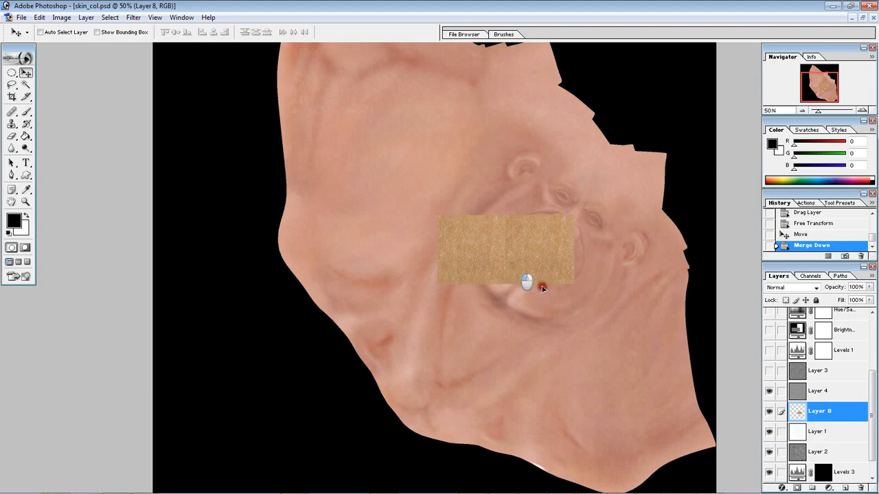
# Build a larger skin patch over the face by duplicating and merging the tiles, and delete the tiled layers
pyautogui.moveTo(542, 288); pyautogui.dragTo(482, 263)
pyautogui.hotkey('ctrl', 'e')
pyautogui.keyDown('alt'); pyautogui.moveTo(483, 206); pyautogui.dragTo(617, 202); pyautogui.keyUp('alt')
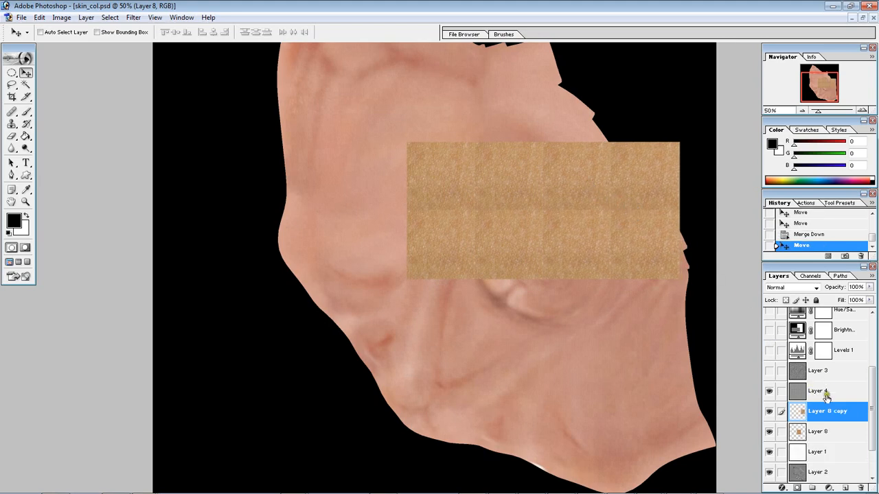
pyautogui.hotkey('ctrl', 'e')
pyautogui.keyDown('alt'); pyautogui.moveTo(516, 177); pyautogui.dragTo(539, 307); pyautogui.keyUp('alt')
pyautogui.moveTo(833, 414); pyautogui.dragTo(857, 484)
pyautogui.click(771, 390)
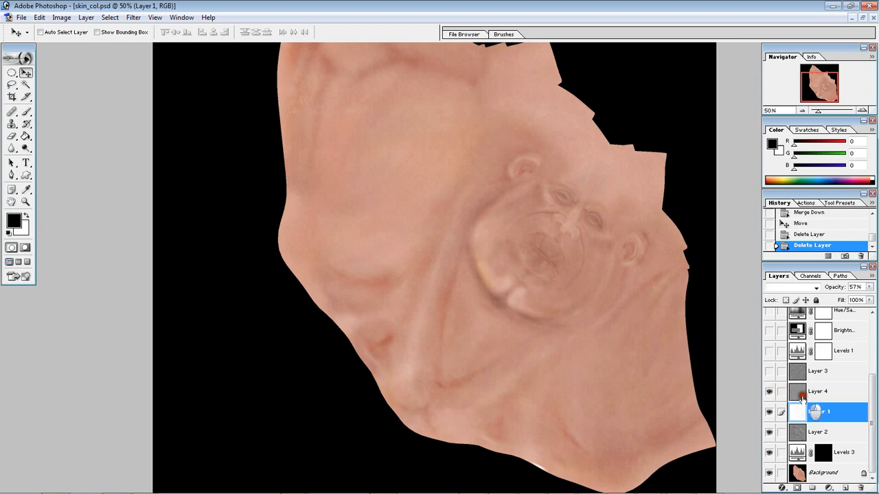
# Set Layer 4 to Normal blend mode at 100% opacity to show its tiled skin pattern by itself
pyautogui.click(817, 391)
pyautogui.click(796, 287)
pyautogui.click(789, 294)
pyautogui.click(869, 286)
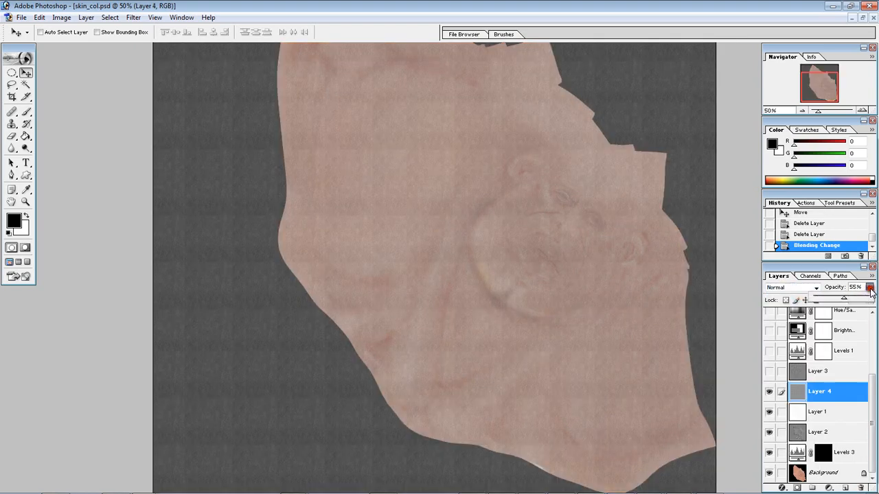
pyautogui.moveTo(844, 302); pyautogui.dragTo(871, 302)
# Examine Layer 4's grey tiled skin pattern and its visible repeats at different magnifications
pyautogui.press('z')
pyautogui.click(448, 184)
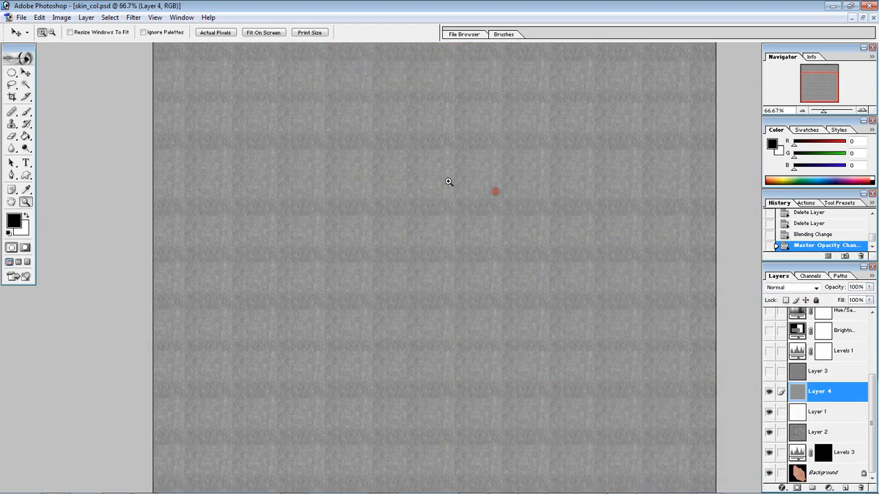
pyautogui.click(449, 181)
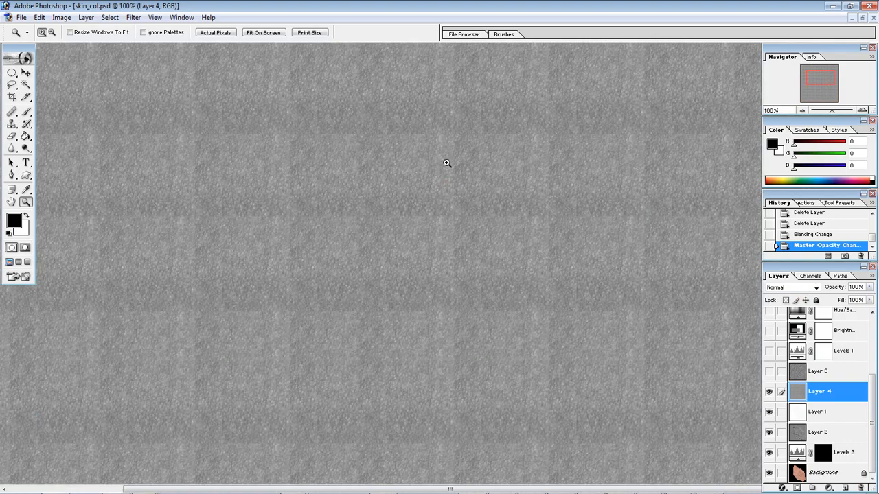
pyautogui.keyDown('alt'); pyautogui.click(470, 229); pyautogui.keyUp('alt')
pyautogui.keyDown('alt'); pyautogui.click(445, 204); pyautogui.keyUp('alt')
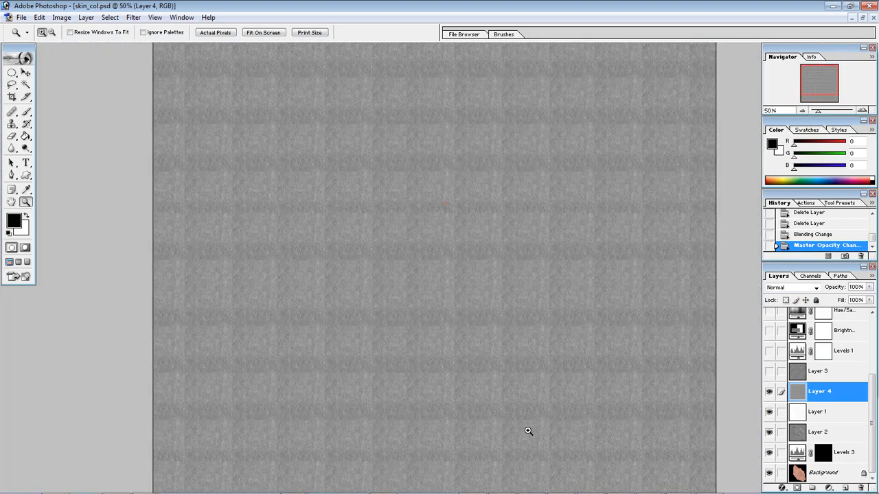
pyautogui.click(381, 144)
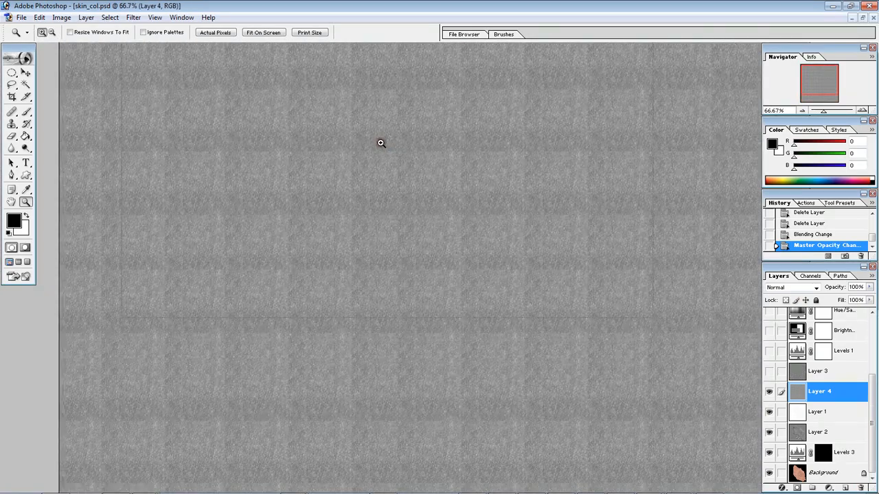
pyautogui.click(381, 143)
pyautogui.moveTo(396, 420); pyautogui.dragTo(512, 168)
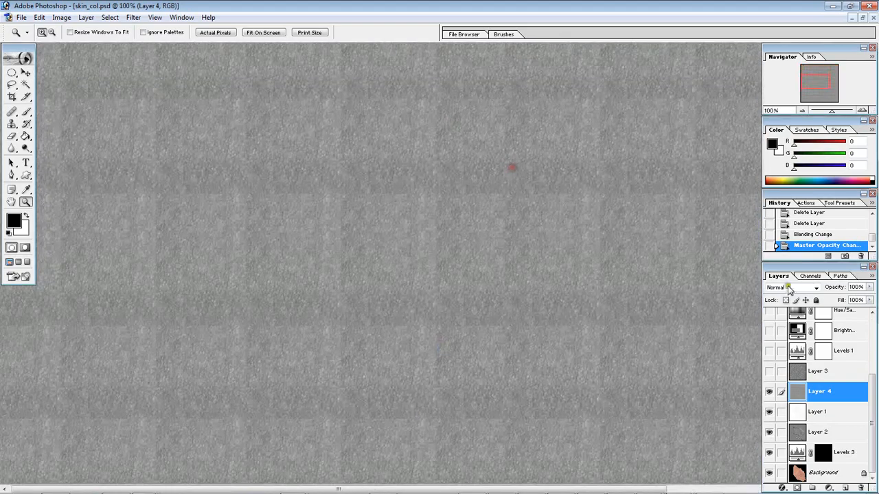
# Undo Layer 4's opacity and blend mode changes, and check the skin around the face
pyautogui.click(791, 287)
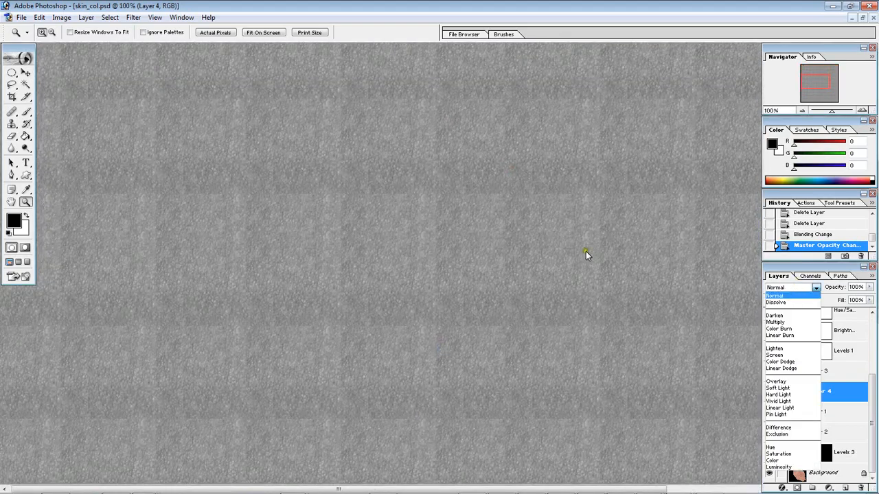
pyautogui.click(584, 251)
pyautogui.hotkey('ctrl', 'alt', 'z')
pyautogui.hotkey('ctrl', 'alt', 'z')
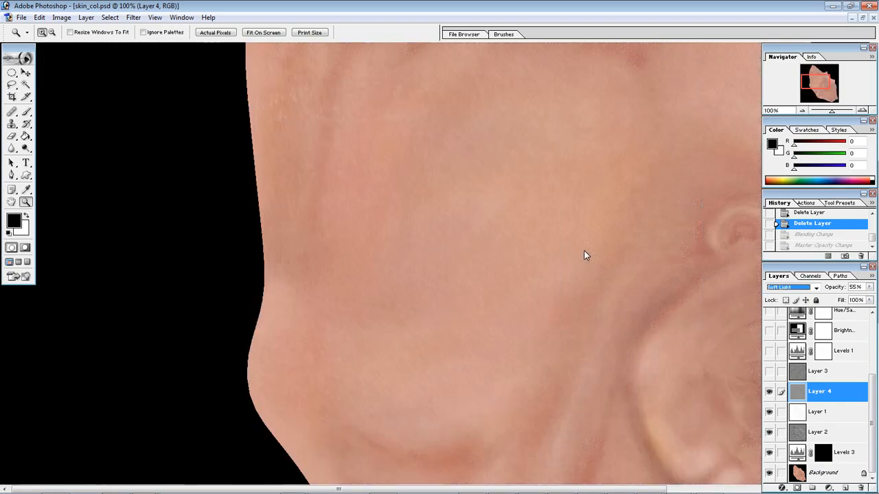
pyautogui.moveTo(590, 248); pyautogui.dragTo(261, 91)
pyautogui.click(365, 227)
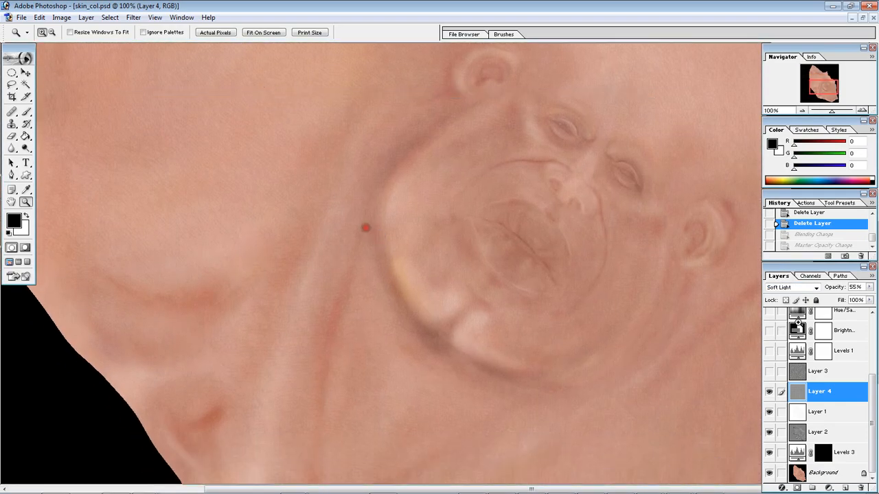
# Preview Layer 4 in the blend modes from Normal through Color Dodge, ending on Soft Light
pyautogui.click(792, 287)
pyautogui.click(792, 289)
pyautogui.click(792, 288)
pyautogui.click(787, 296)
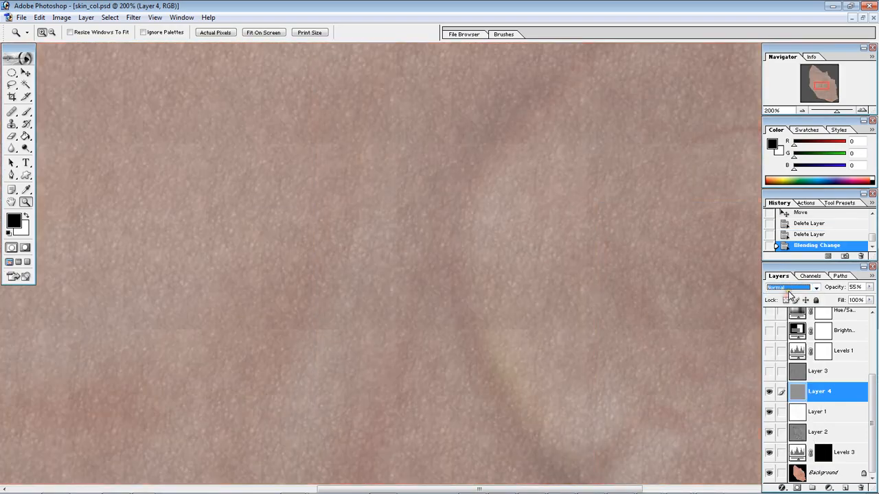
pyautogui.press('Down')
pyautogui.press('Down')
pyautogui.press('Down')
pyautogui.press('Down')
pyautogui.press('Down')
pyautogui.press('Down')
pyautogui.press('Down')
pyautogui.press('Down')
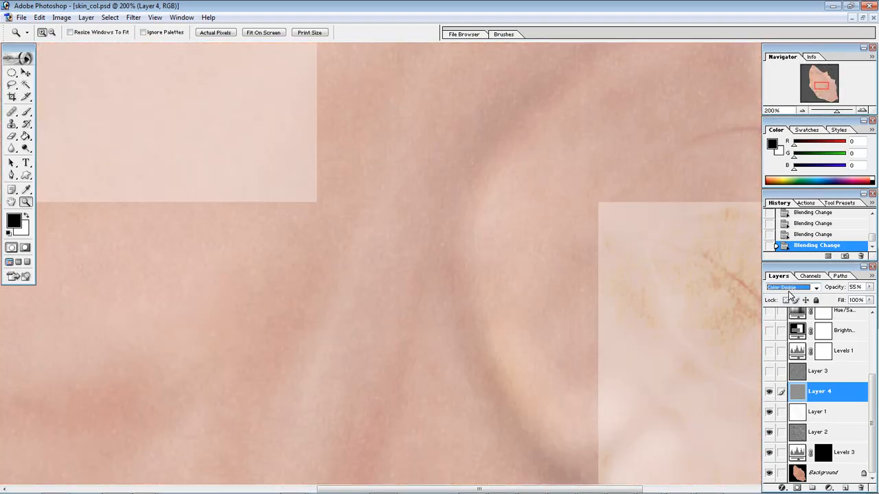
pyautogui.press('Down')
pyautogui.press('Down')
pyautogui.press('Down')
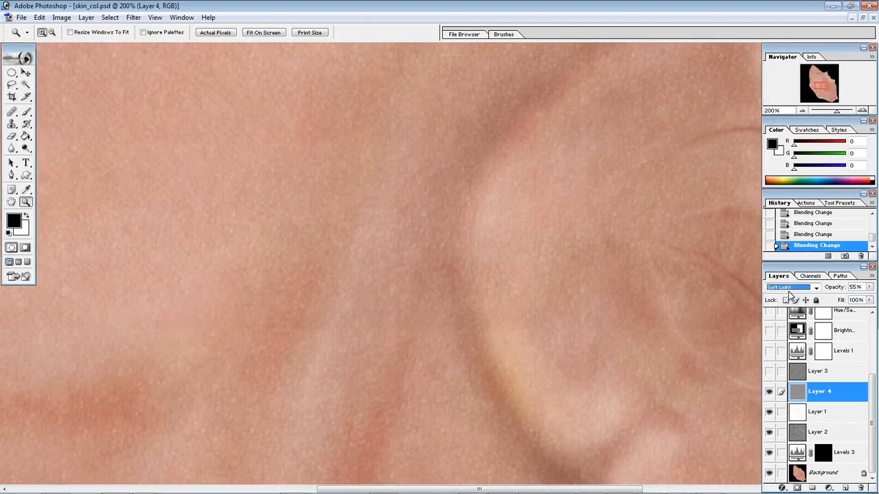
# Turn on Layer 3 above Layer 4 and compare the skin around the face and neck with it hidden and shown
pyautogui.moveTo(619, 279); pyautogui.dragTo(426, 286)
pyautogui.keyDown('alt'); pyautogui.click(617, 282); pyautogui.keyUp('alt')
pyautogui.click(800, 374)
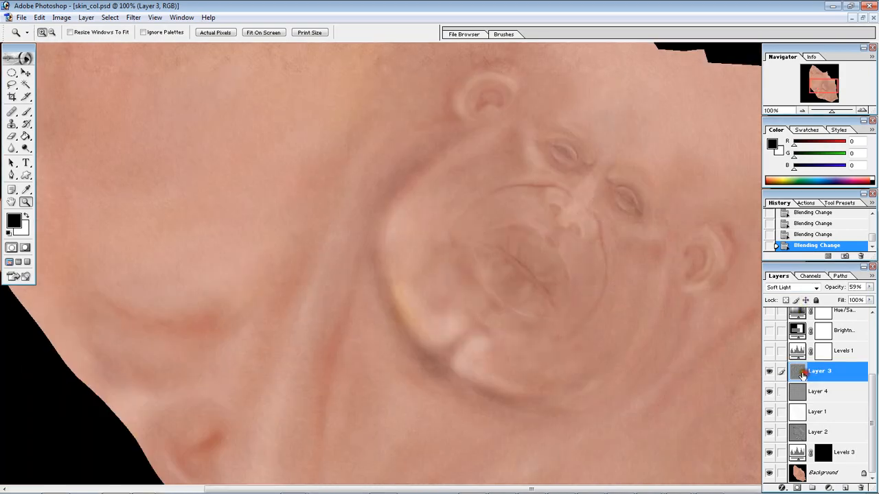
pyautogui.keyDown('alt'); pyautogui.click(486, 219); pyautogui.keyUp('alt')
pyautogui.click(506, 249)
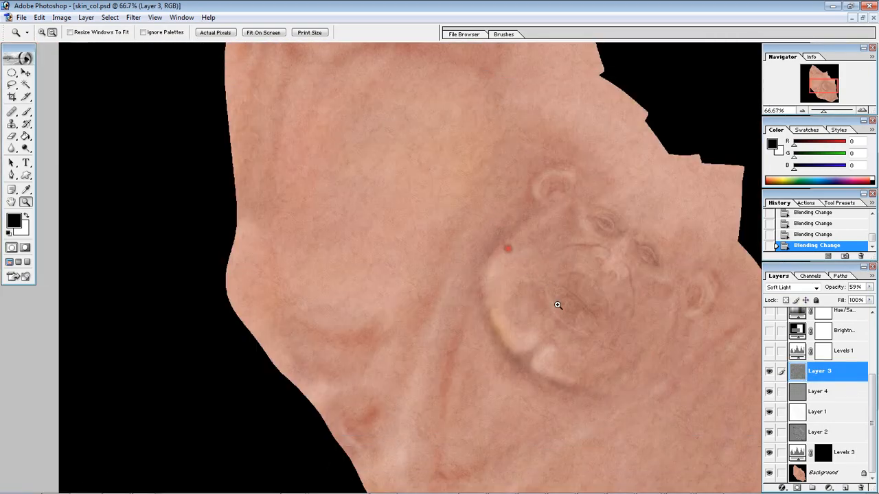
pyautogui.moveTo(554, 357); pyautogui.dragTo(408, 178)
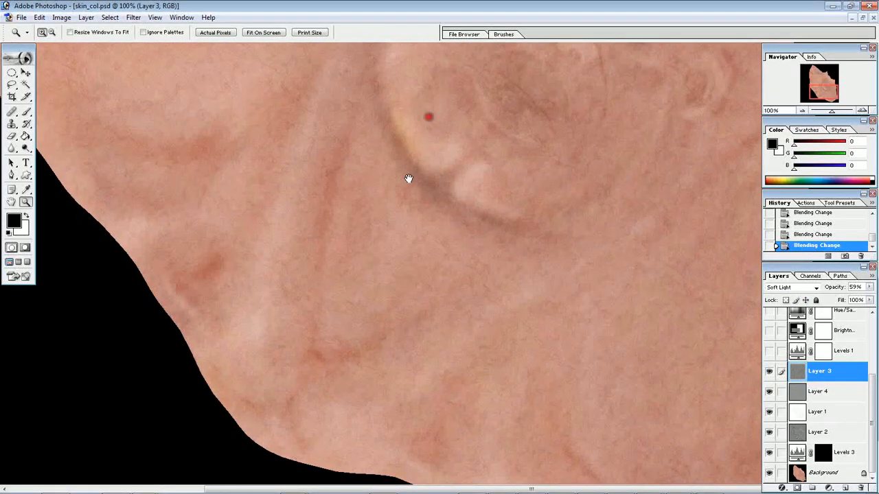
pyautogui.click(768, 372)
pyautogui.moveTo(534, 89); pyautogui.dragTo(551, 328)
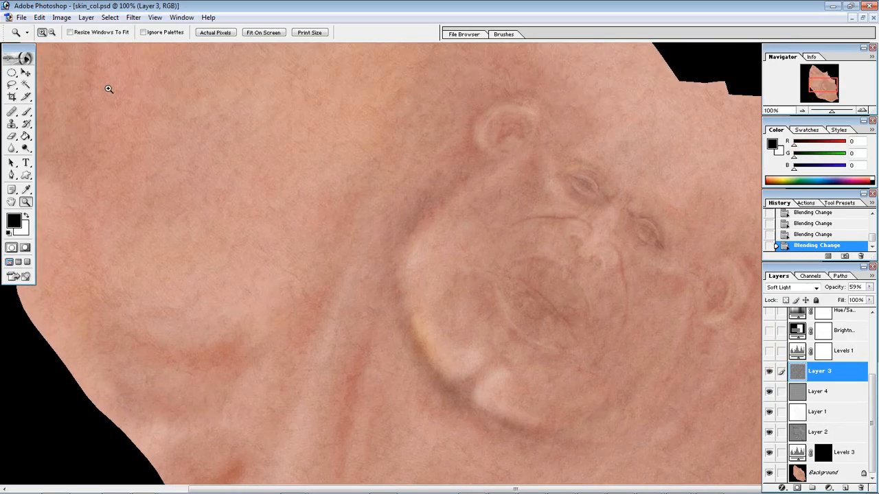
pyautogui.moveTo(618, 252); pyautogui.dragTo(326, 165)
# Open the Tileable stone texture (14) image from the tex folder to view it, and return to the maximized skin_col.psd
pyautogui.press('super')
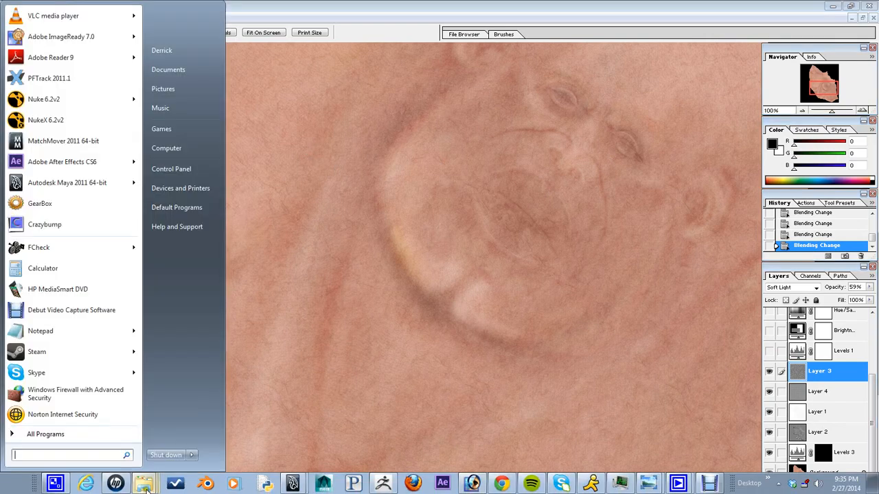
pyautogui.click(146, 486)
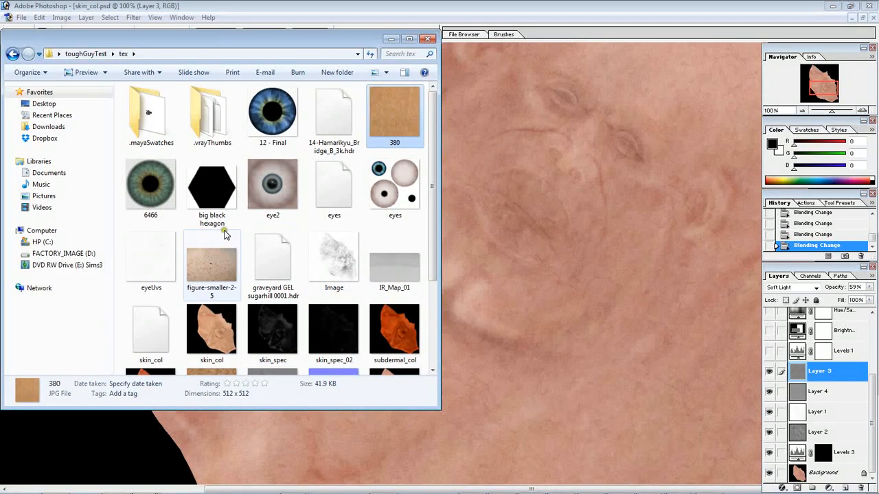
pyautogui.click(223, 235)
pyautogui.scroll(-2, 222, 247)
pyautogui.doubleClick(214, 267)
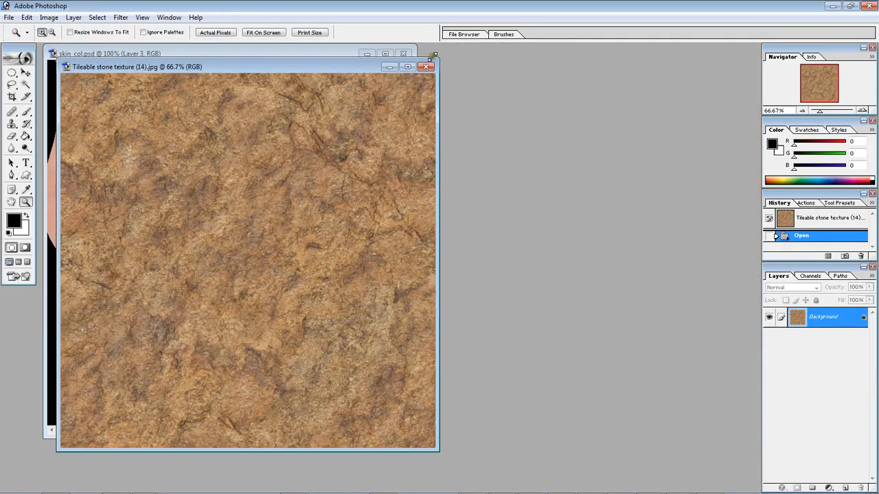
pyautogui.click(410, 55)
pyautogui.click(385, 53)
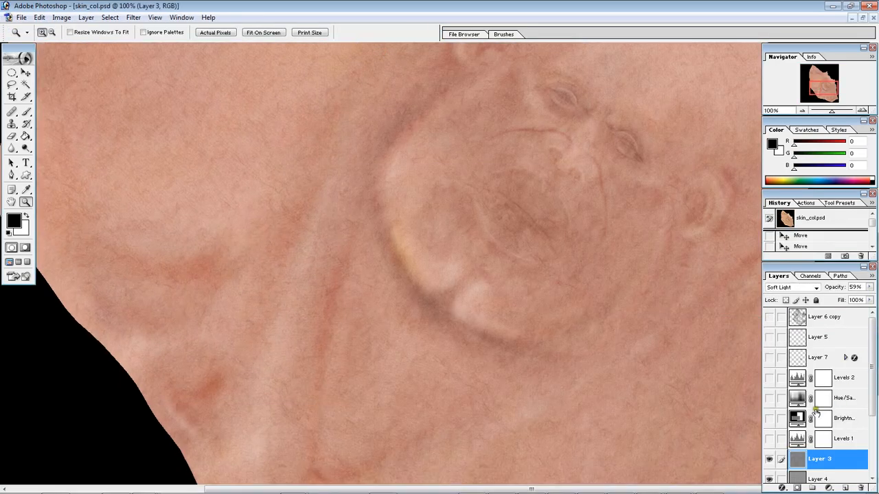
# Set Layer 3 to Normal blend mode at 100% opacity and examine its tiled grey stone pattern by itself
pyautogui.click(808, 288)
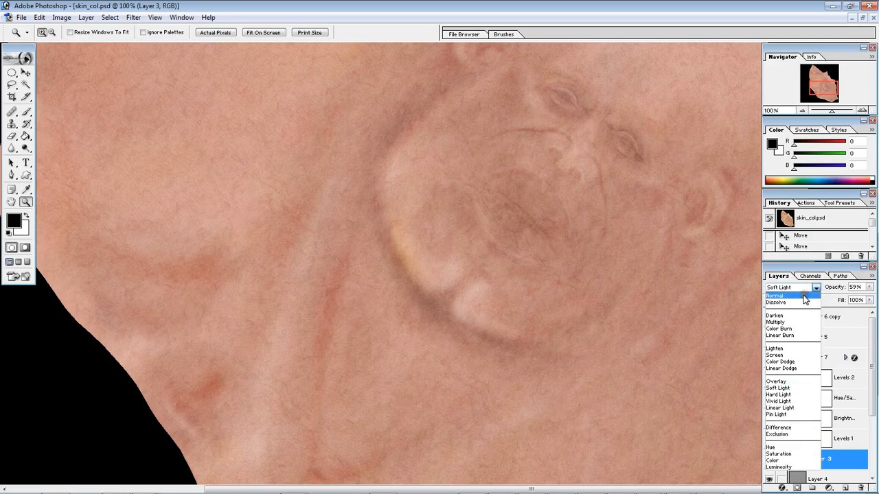
pyautogui.click(803, 296)
pyautogui.click(868, 287)
pyautogui.click(867, 297)
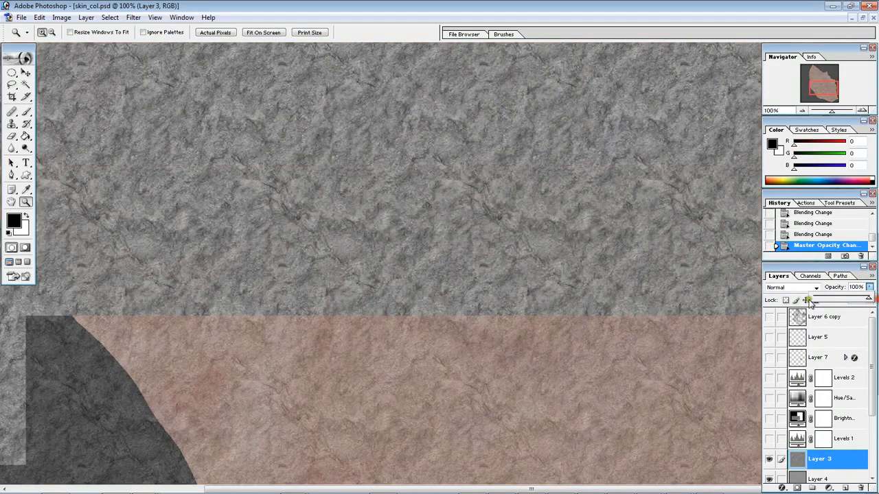
pyautogui.keyDown('alt'); pyautogui.click(581, 192); pyautogui.keyUp('alt')
pyautogui.keyDown('alt'); pyautogui.click(120, 220); pyautogui.keyUp('alt')
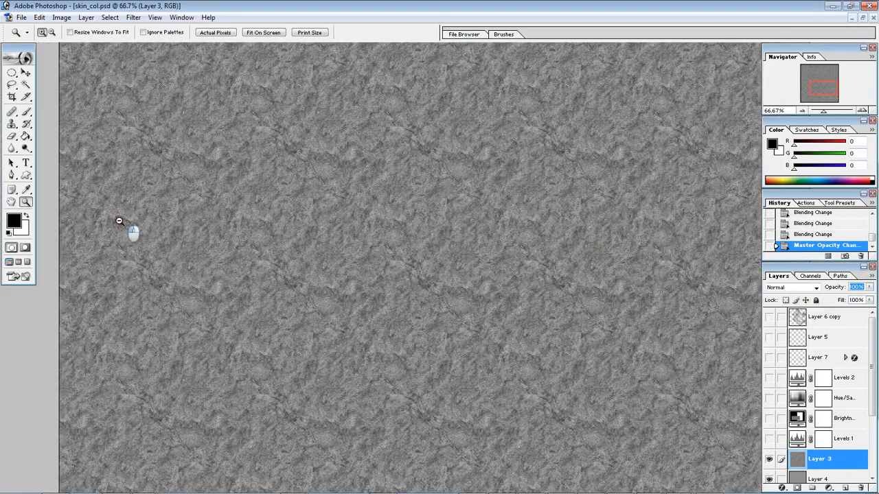
pyautogui.scroll(-2, 817, 456)
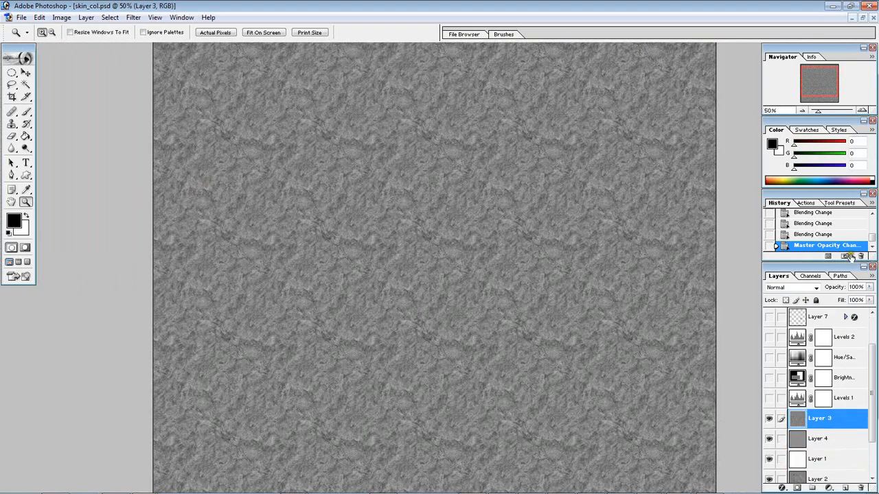
# Undo Layer 3's opacity and blend mode changes, and check the skin texture around the face
pyautogui.hotkey('ctrl', 'alt', 'z')
pyautogui.hotkey('ctrl', 'alt', 'z')
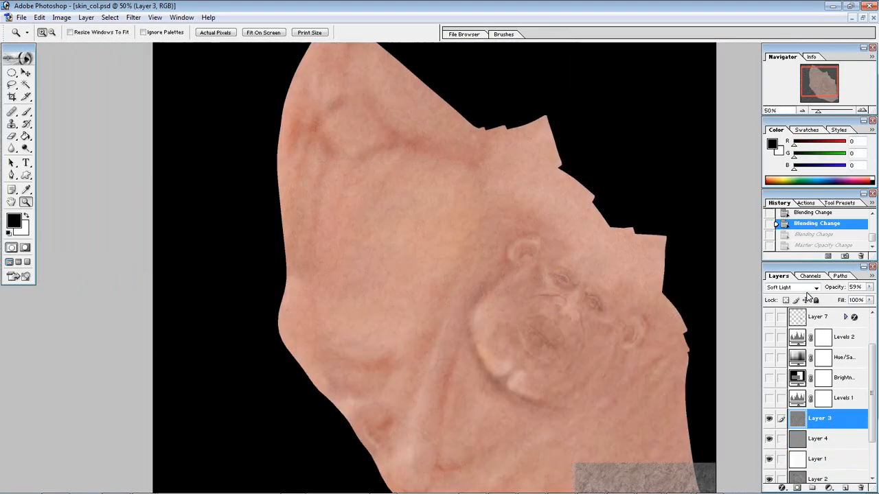
pyautogui.click(506, 289)
pyautogui.moveTo(559, 334); pyautogui.dragTo(573, 283)
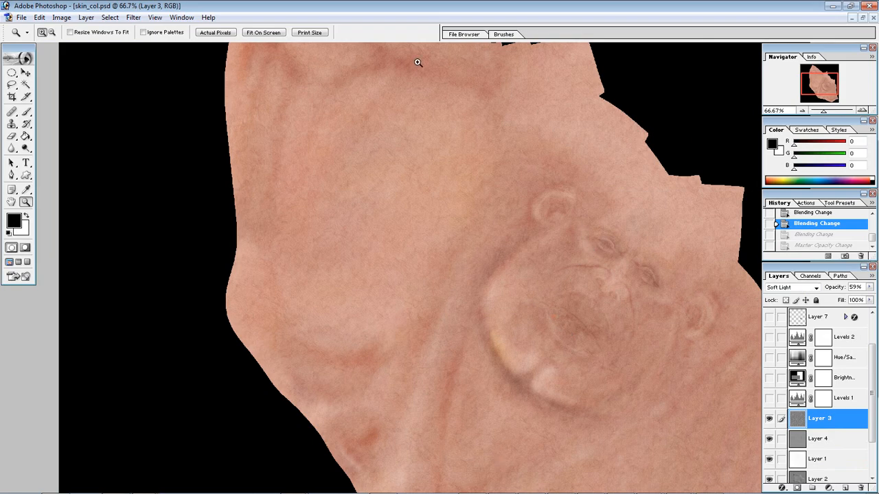
pyautogui.moveTo(604, 184); pyautogui.dragTo(541, 143)
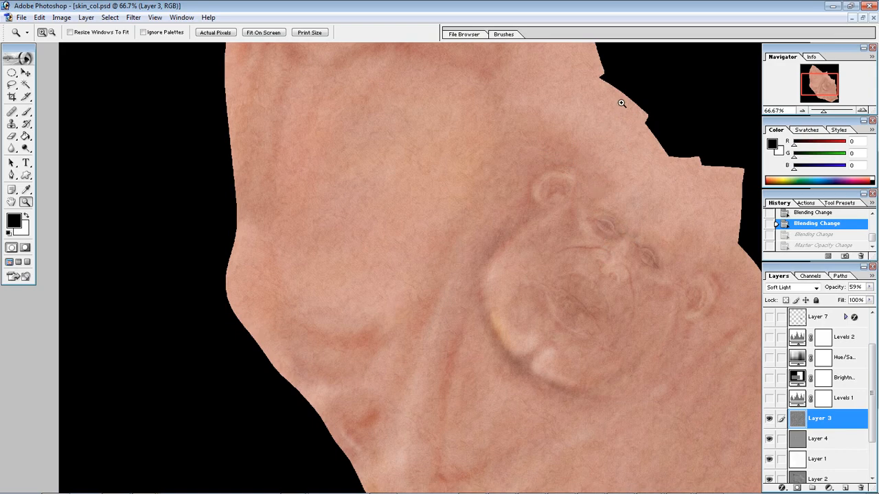
# Switch to the Final_final render in Windows Photo Viewer, examine the skin on the face and neck, and return to Photoshop
pyautogui.moveTo(656, 487)
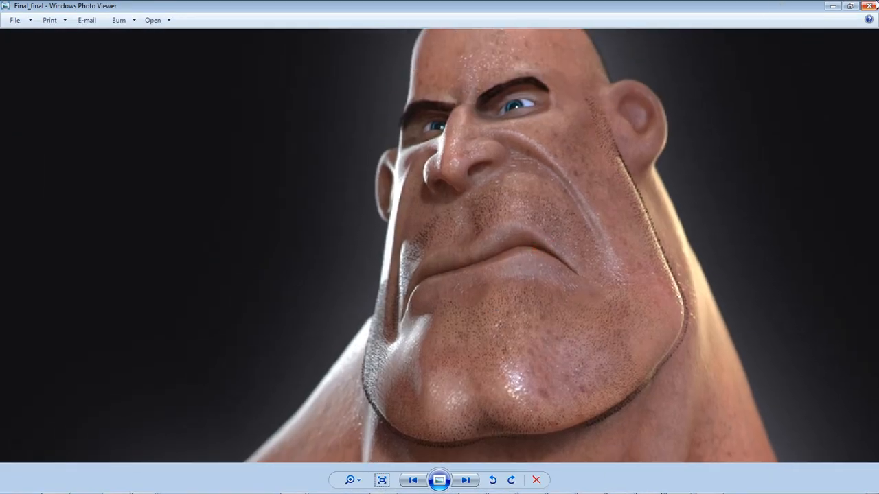
pyautogui.click(833, 5)
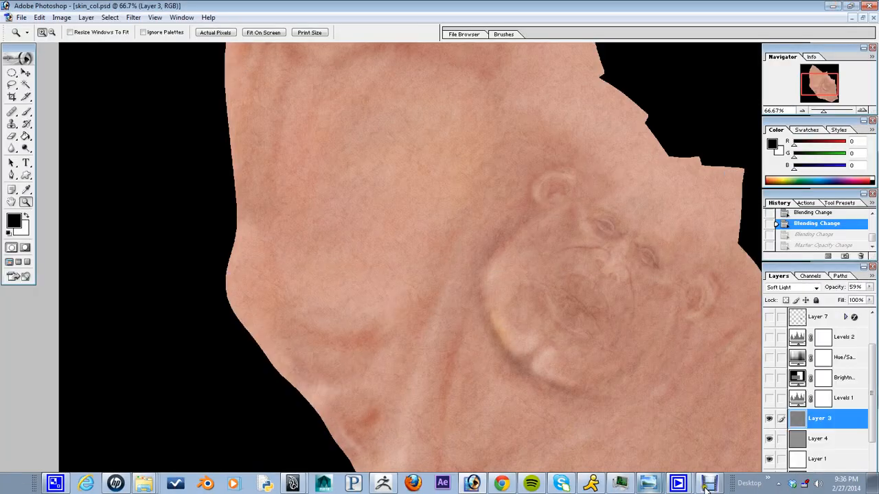
pyautogui.click(647, 443)
pyautogui.moveTo(519, 277); pyautogui.dragTo(453, 103)
pyautogui.moveTo(533, 284); pyautogui.dragTo(453, 137)
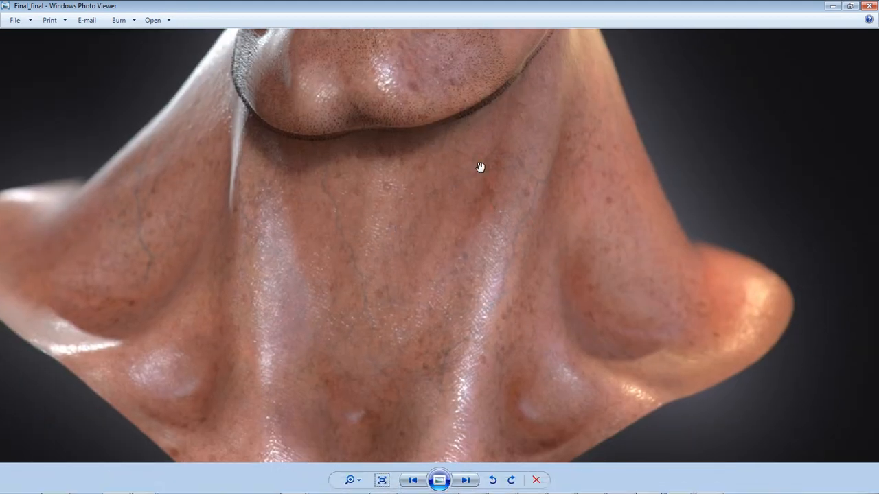
pyautogui.click(831, 6)
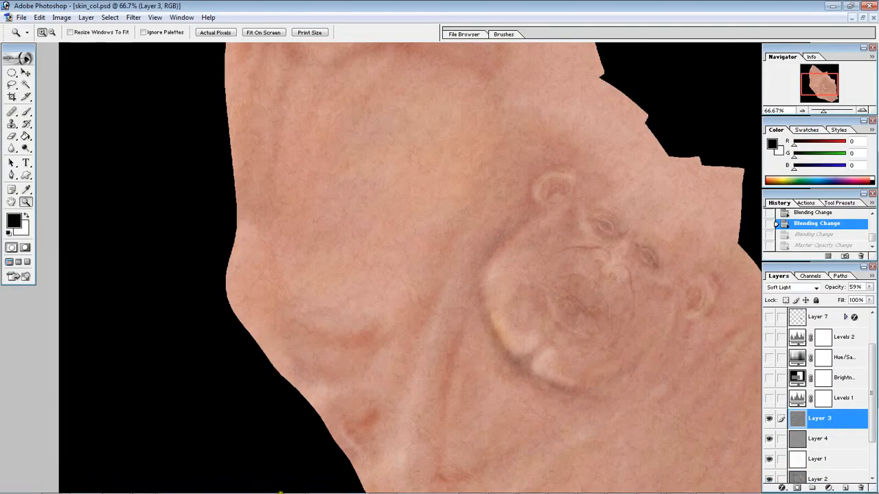
# View subdermal_col from the tex folder in Windows Photo Viewer, examine its spots and veins across the head and neck, and return to Photoshop
pyautogui.click(137, 489)
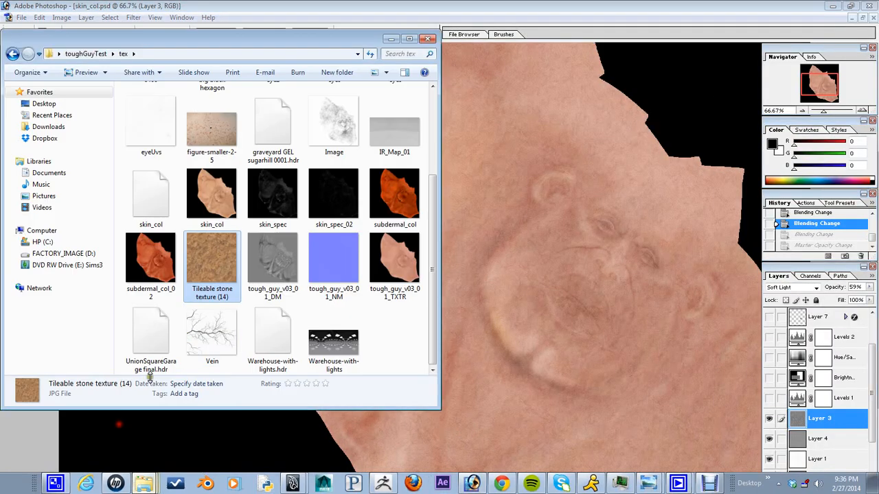
pyautogui.doubleClick(401, 200)
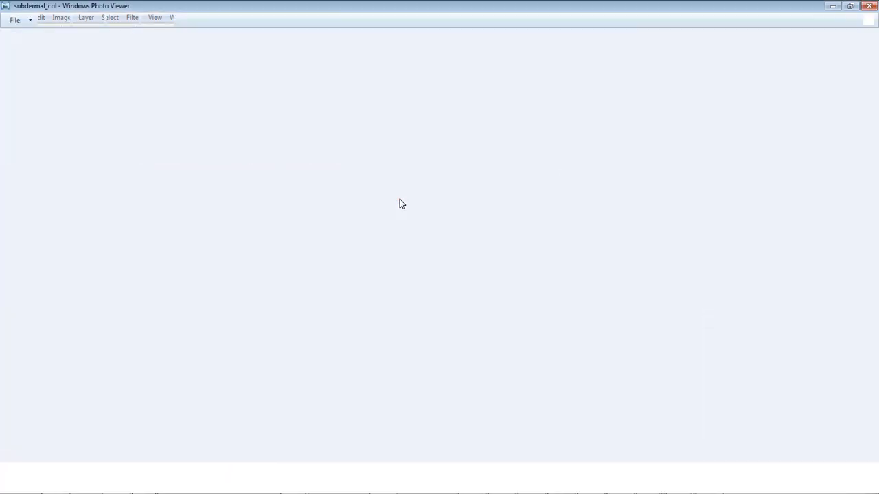
pyautogui.scroll(5, 468, 229)
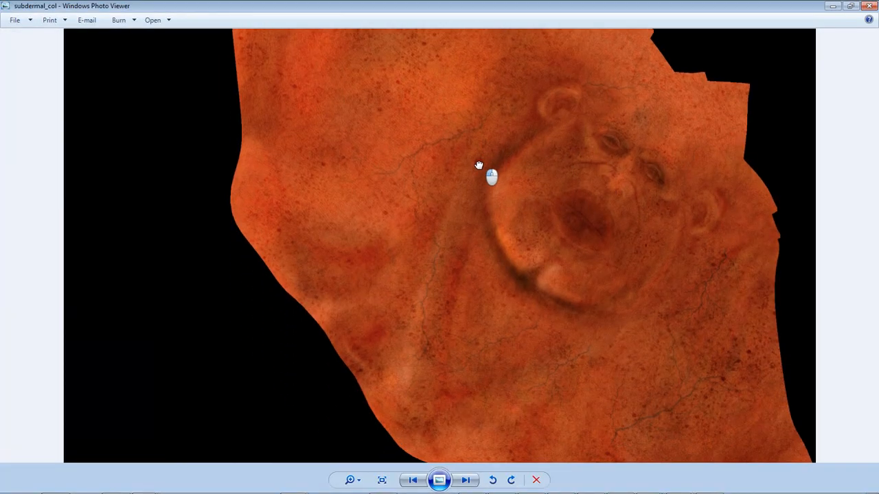
pyautogui.moveTo(478, 165); pyautogui.dragTo(471, 202)
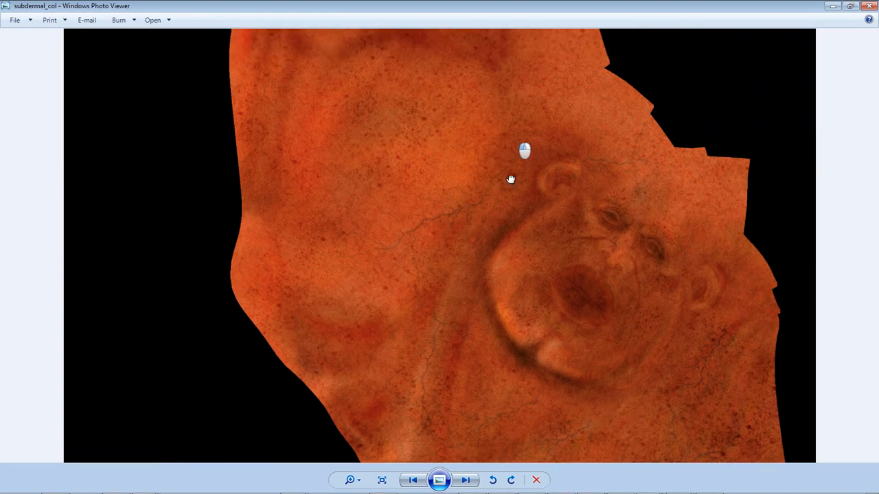
pyautogui.moveTo(510, 180); pyautogui.dragTo(510, 228)
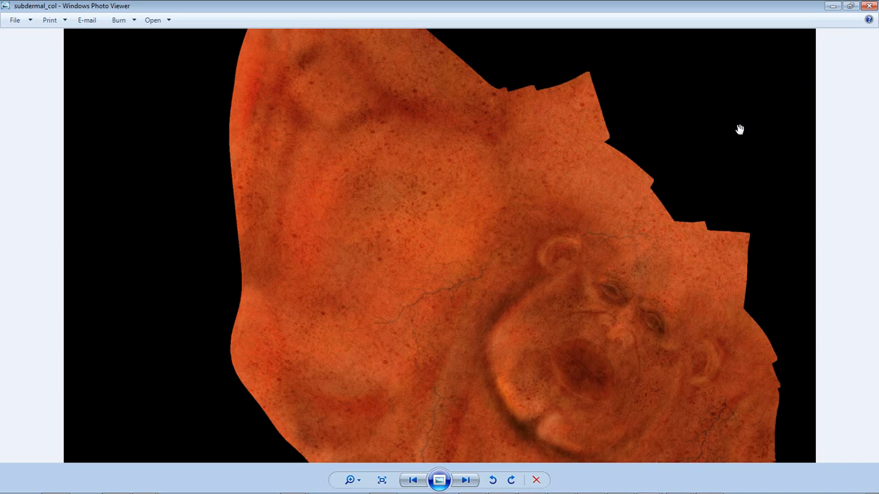
pyautogui.moveTo(353, 290); pyautogui.dragTo(352, 197)
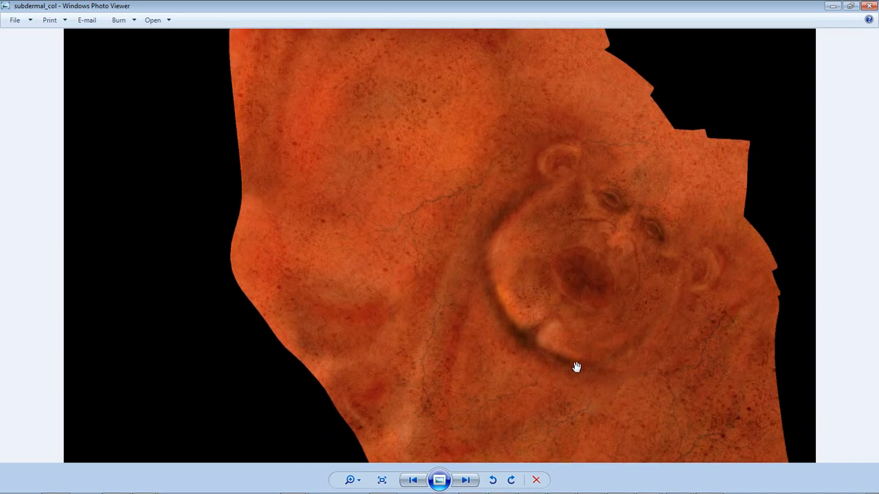
pyautogui.moveTo(569, 342); pyautogui.dragTo(580, 247)
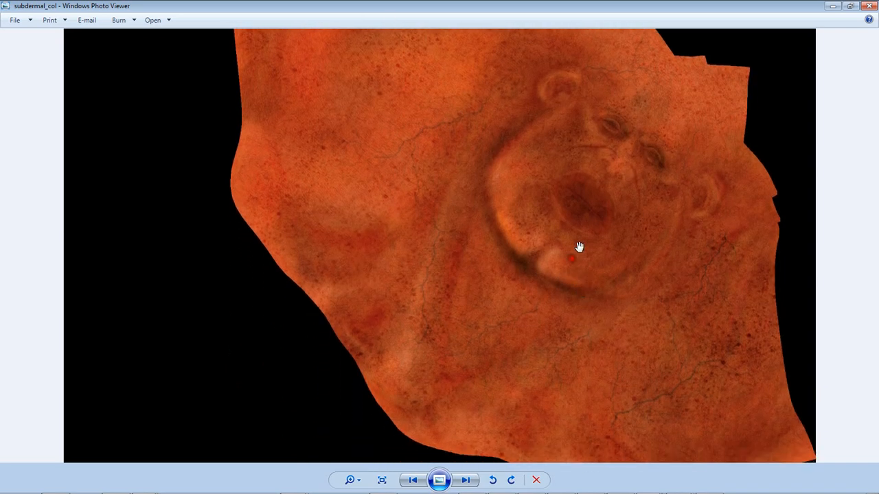
pyautogui.moveTo(560, 183); pyautogui.dragTo(696, 112)
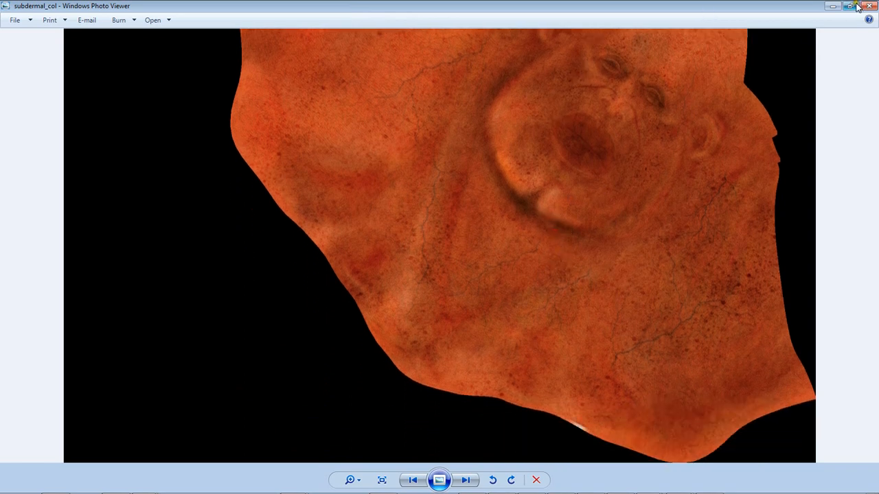
pyautogui.moveTo(569, 161); pyautogui.dragTo(566, 210)
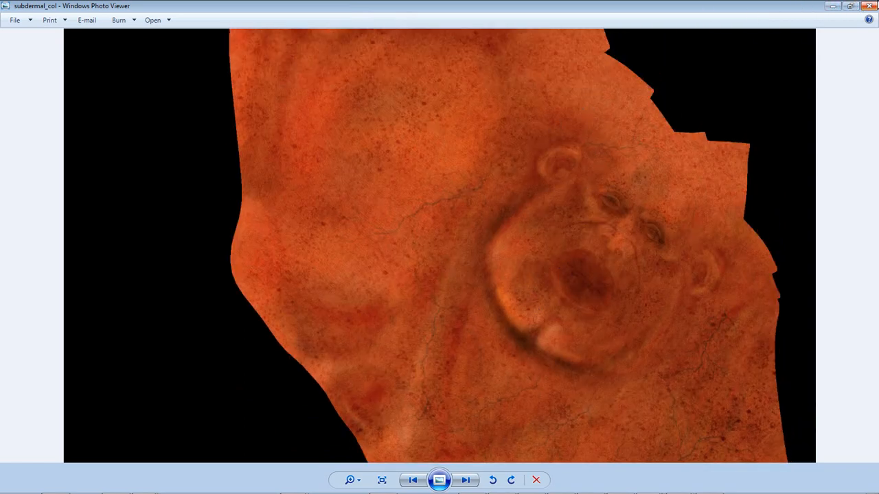
pyautogui.click(868, 7)
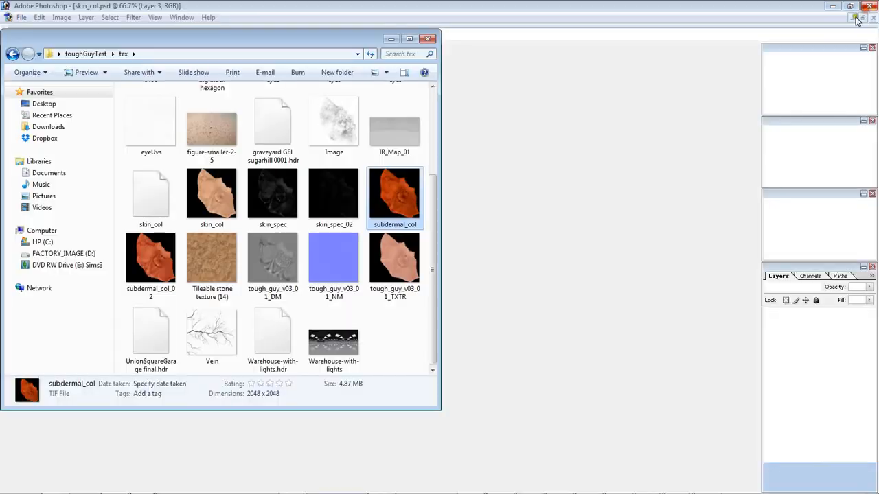
pyautogui.click(518, 245)
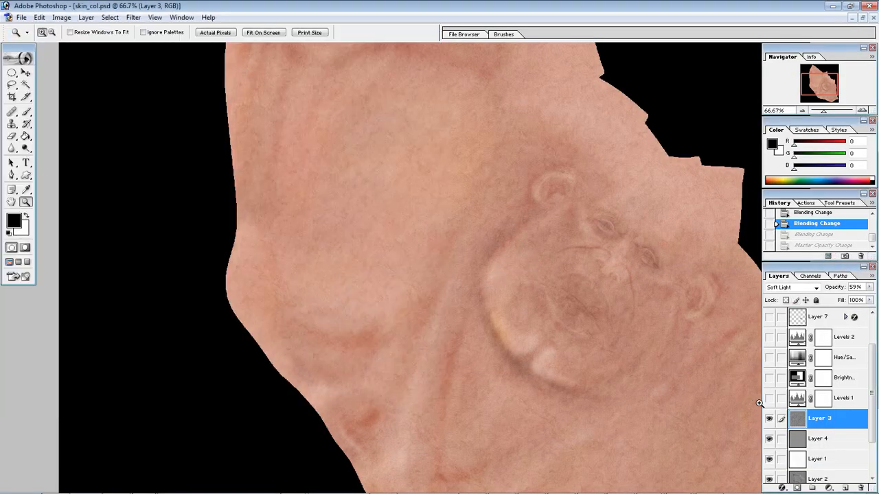
# Show the Levels 1 and Brightness/Contrast adjustment layers, comparing the skin with and without the Levels 1 correction
pyautogui.click(798, 398)
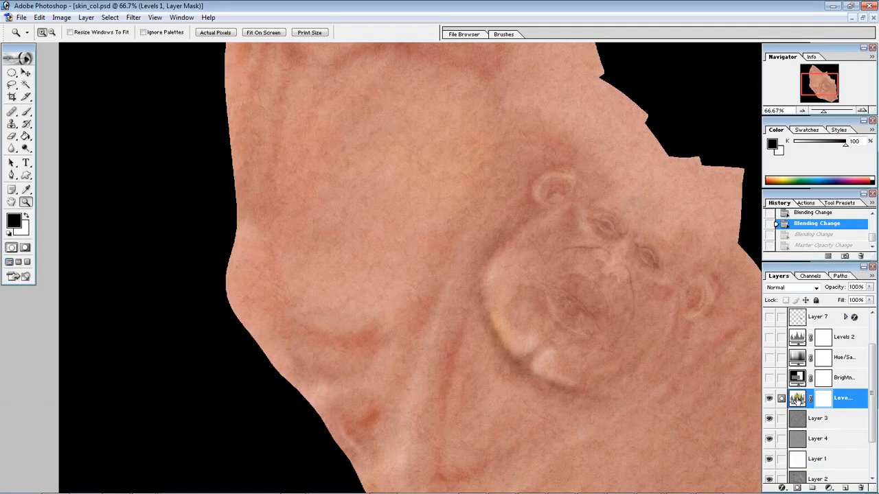
pyautogui.click(770, 398)
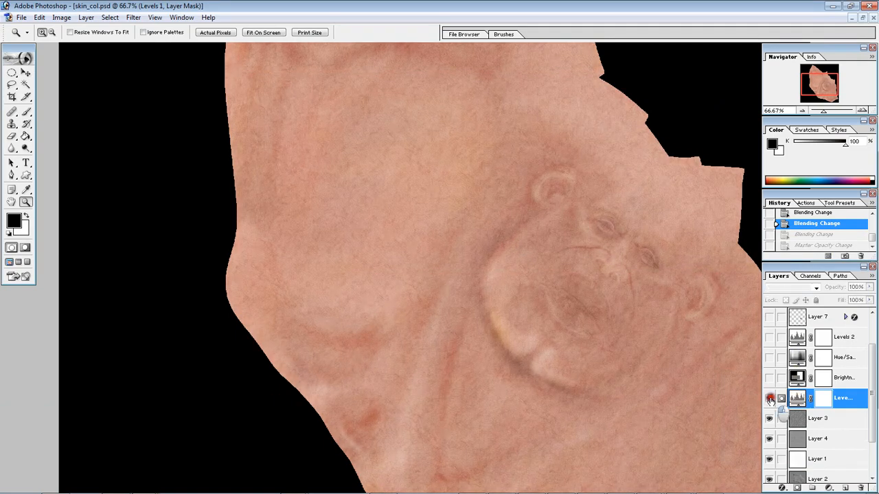
pyautogui.click(770, 399)
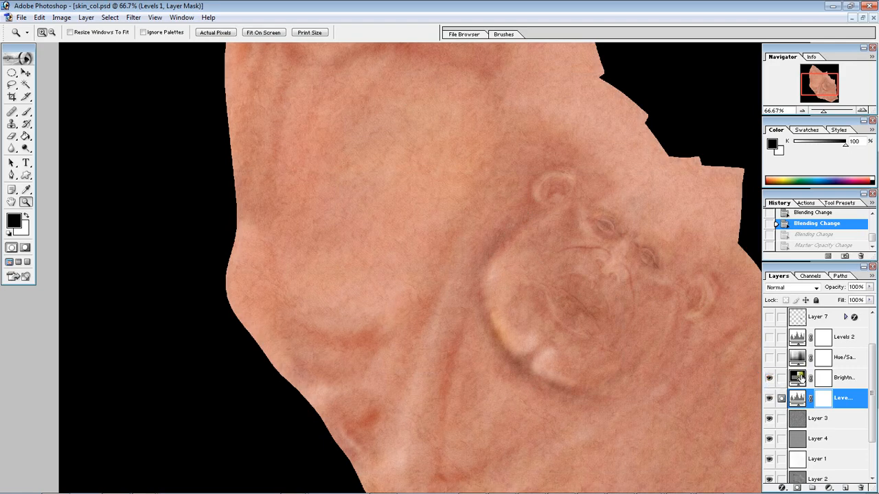
pyautogui.click(770, 398)
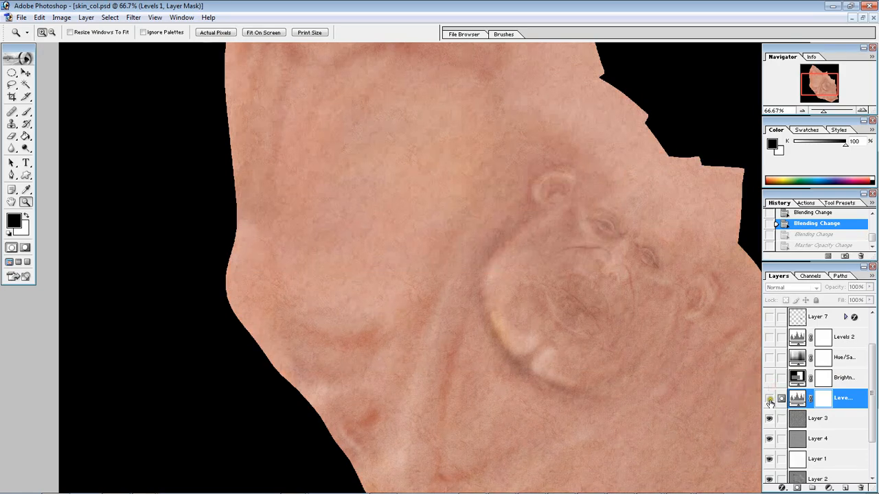
pyautogui.click(769, 399)
pyautogui.click(769, 377)
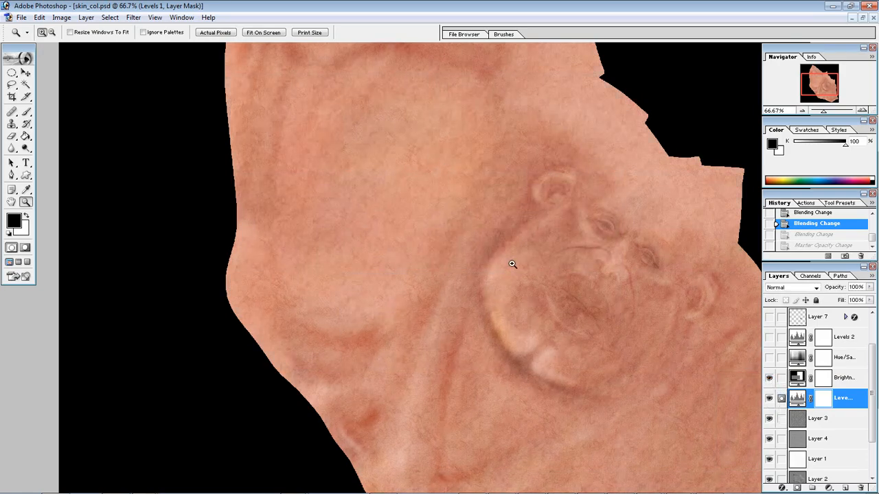
# Show the Hue/Saturation and Levels 2 adjustment layers and check their effect on the skin colour
pyautogui.click(769, 357)
pyautogui.click(769, 357)
pyautogui.click(769, 358)
pyautogui.click(769, 338)
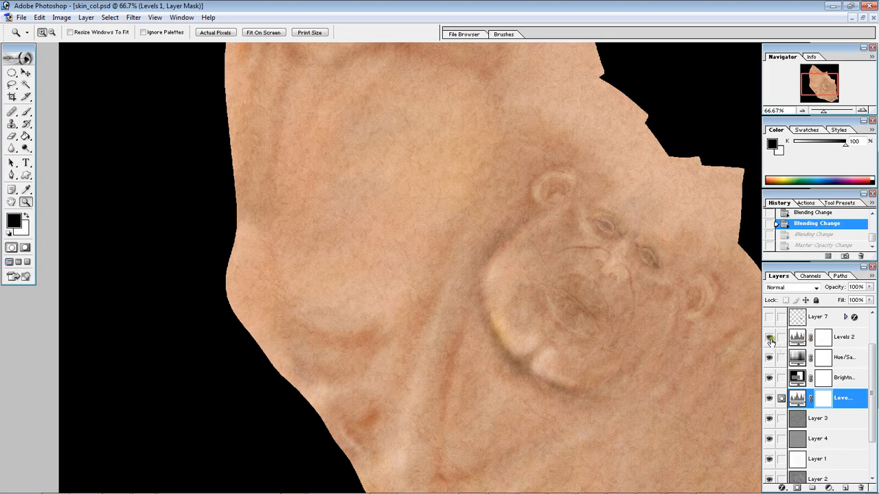
pyautogui.moveTo(769, 339)
pyautogui.mouseDown()
pyautogui.moveTo(769, 398)
pyautogui.moveTo(765, 343)
pyautogui.mouseUp()
pyautogui.moveTo(545, 234); pyautogui.dragTo(410, 178)
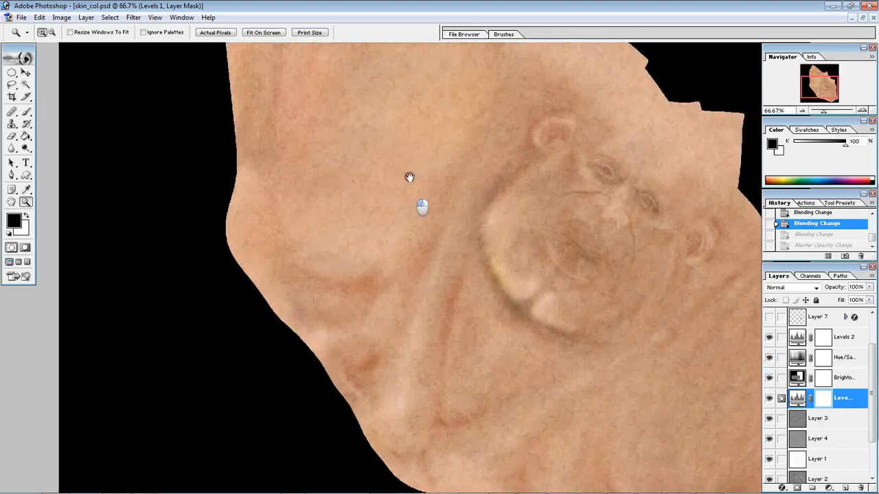
# Select Layer 7 and make it visible, with the mouth area in close view
pyautogui.click(619, 231)
pyautogui.scroll(2, 857, 344)
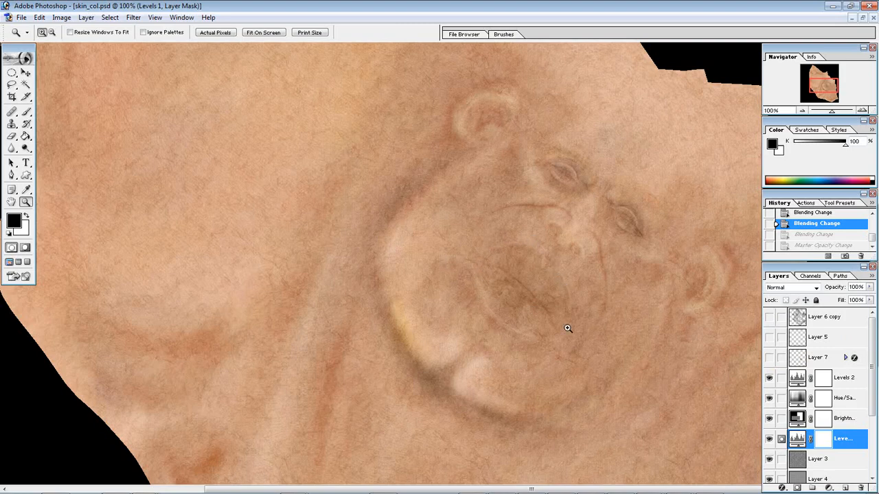
pyautogui.click(800, 360)
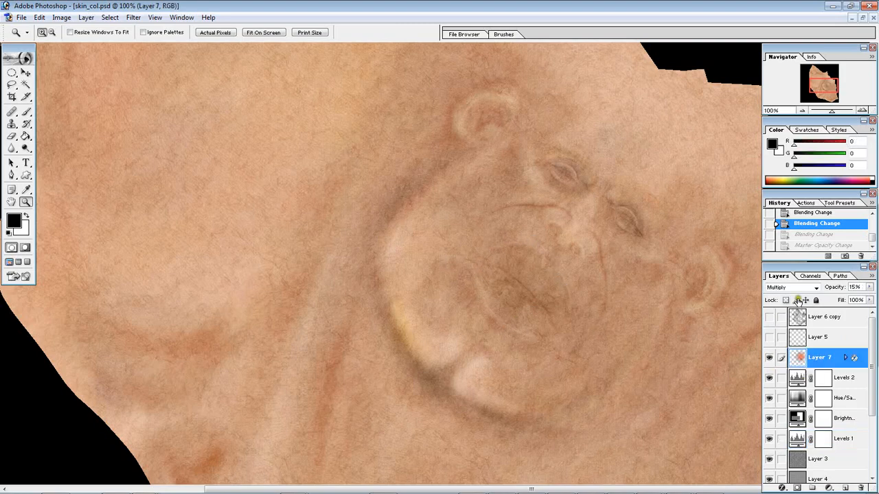
# Set Layer 7 to Normal blend mode at 100% opacity to expose its red mouth patch
pyautogui.click(799, 291)
pyautogui.click(792, 297)
pyautogui.click(869, 287)
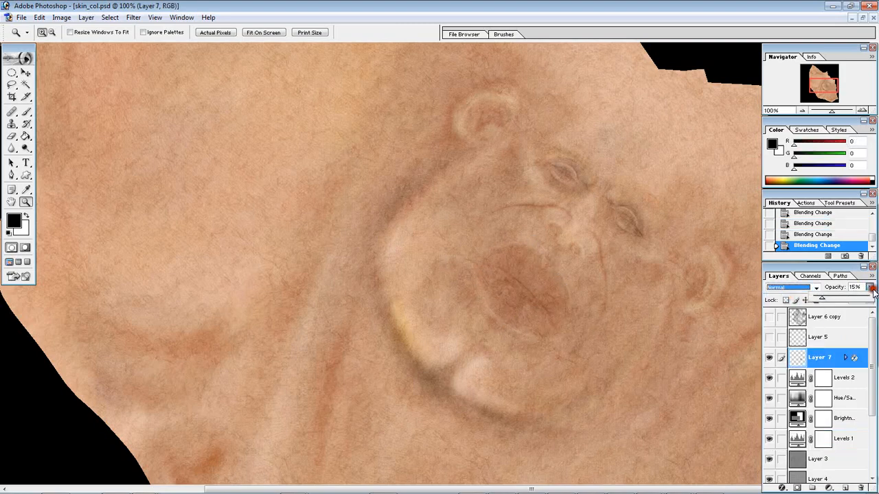
pyautogui.click(870, 299)
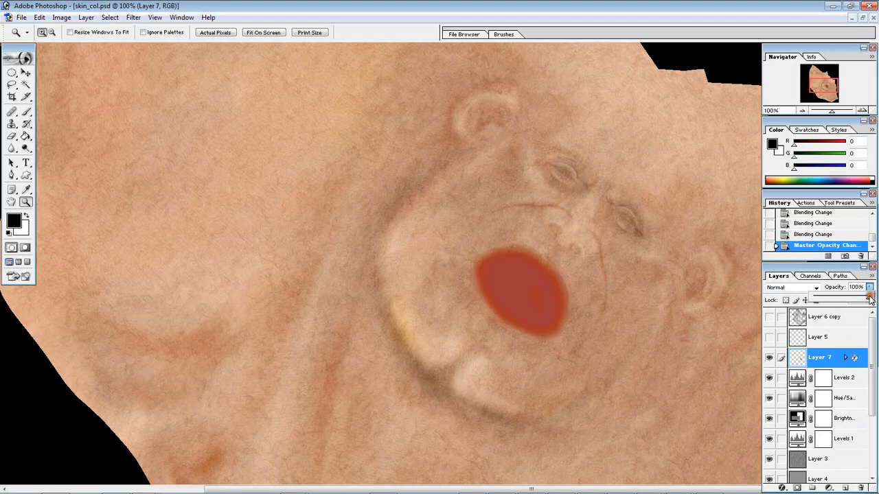
# Examine the red mouth patch up close and review the settings of Layer 7's Inner Shadow effect
pyautogui.click(526, 300)
pyautogui.click(435, 208)
pyautogui.press('b')
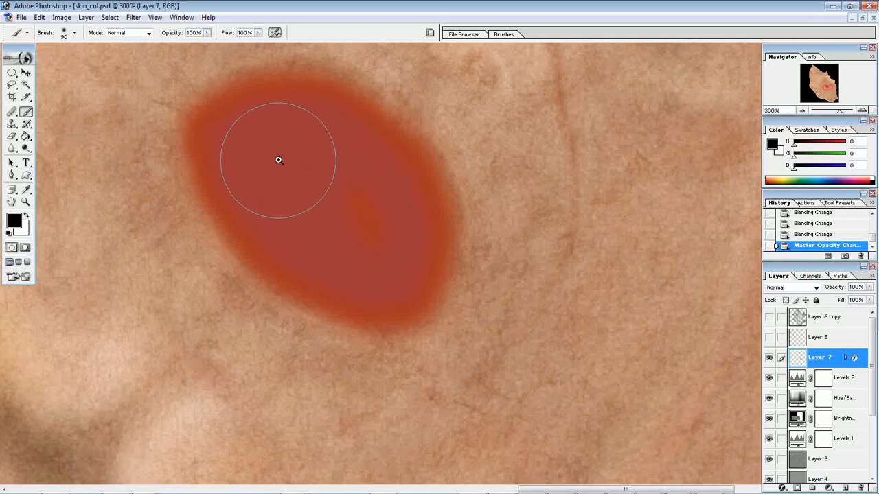
pyautogui.click(849, 357)
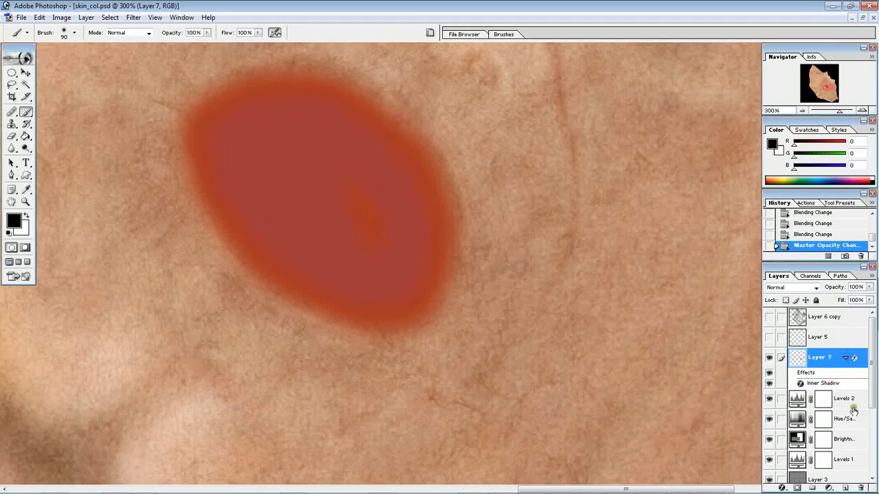
pyautogui.doubleClick(827, 383)
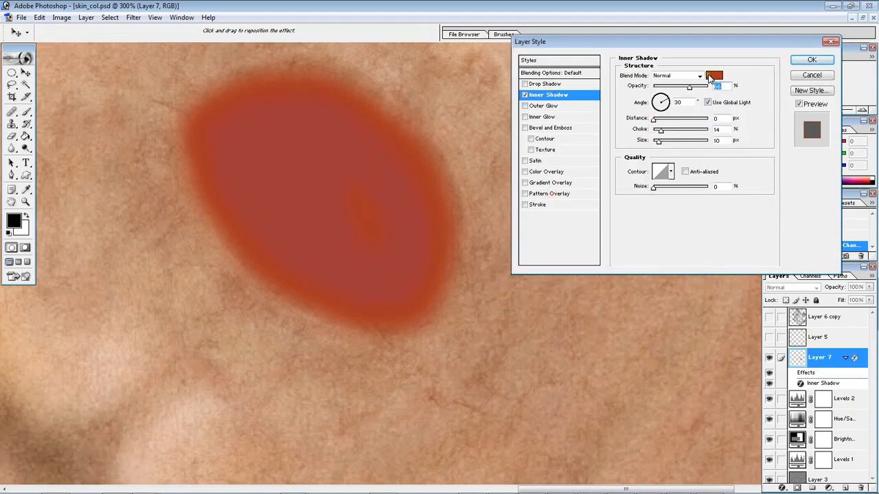
pyautogui.click(806, 60)
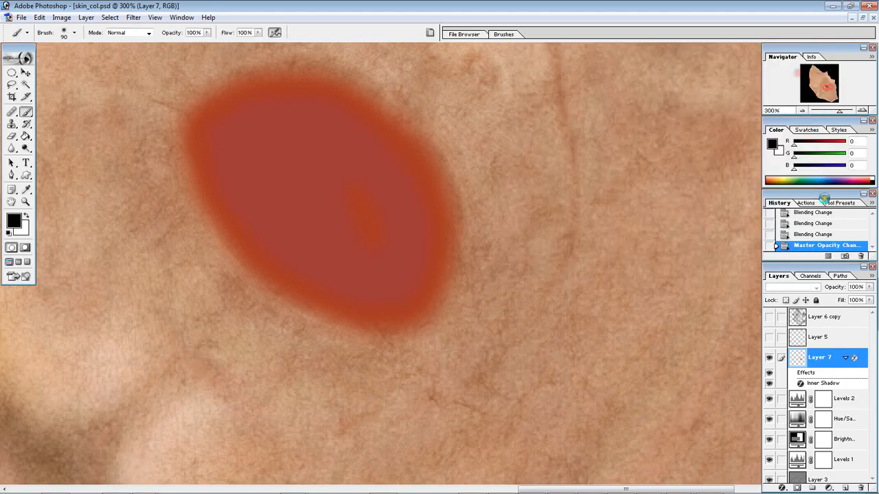
# Undo Layer 7's opacity and blend mode changes
pyautogui.hotkey('ctrl', 'alt', 'z')
pyautogui.hotkey('ctrl', 'alt', 'z')
pyautogui.hotkey('ctrl', 'alt', 'z')
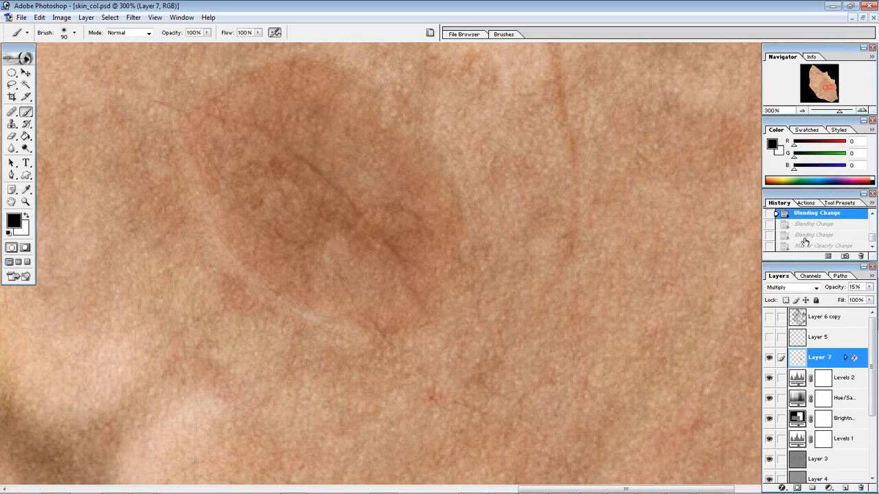
# Compare the mouth area with Layer 7 hidden and shown, both up close and with the whole face in view
pyautogui.click(769, 357)
pyautogui.keyDown('alt'); pyautogui.click(431, 228); pyautogui.keyUp('alt')
pyautogui.press('z')
pyautogui.keyDown('alt'); pyautogui.click(433, 225); pyautogui.keyUp('alt')
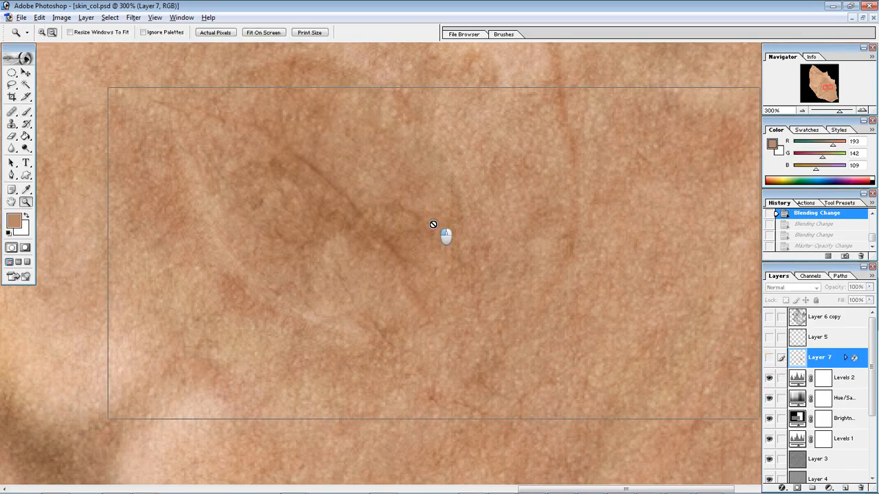
pyautogui.keyDown('alt'); pyautogui.click(504, 256); pyautogui.keyUp('alt')
pyautogui.click(769, 358)
pyautogui.click(868, 287)
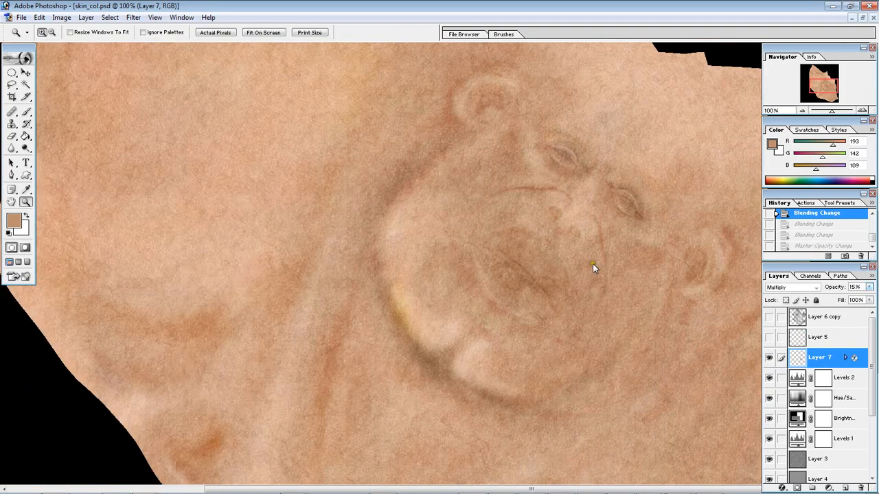
pyautogui.moveTo(593, 264); pyautogui.dragTo(554, 274)
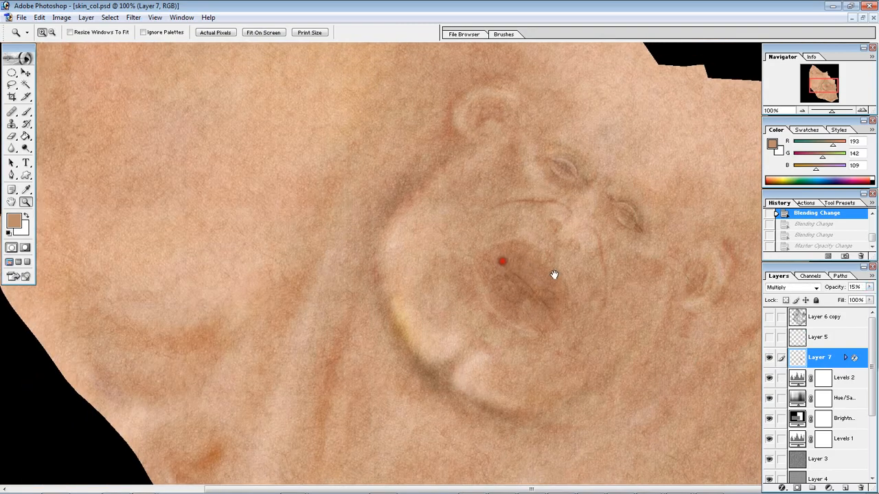
pyautogui.click(769, 357)
pyautogui.click(769, 357)
# Show Layer 5 and examine its detail across the head and neck
pyautogui.click(768, 337)
pyautogui.moveTo(381, 212); pyautogui.dragTo(364, 306)
pyautogui.keyDown('alt'); pyautogui.click(369, 245); pyautogui.keyUp('alt')
pyautogui.moveTo(413, 364); pyautogui.dragTo(428, 208)
# Open the Vein image from the tex folder in Photoshop and place its window beside skin_col.psd
pyautogui.press('super')
pyautogui.click(144, 484)
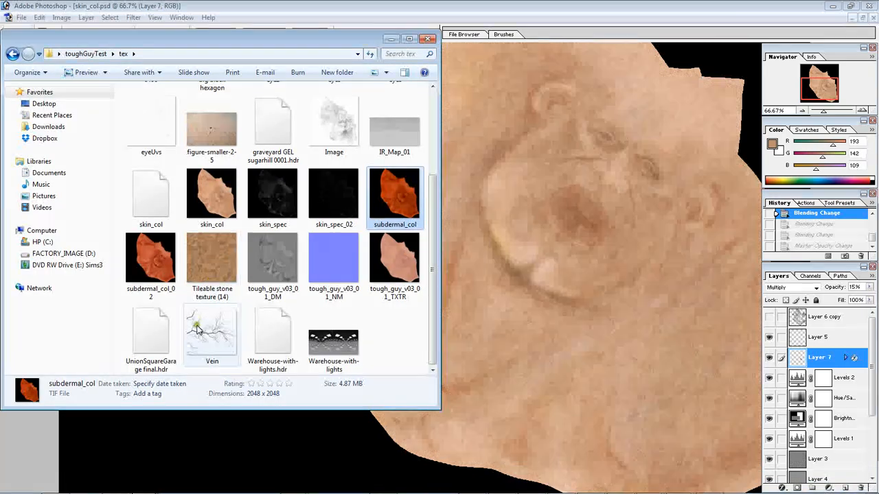
pyautogui.moveTo(201, 326); pyautogui.dragTo(556, 192)
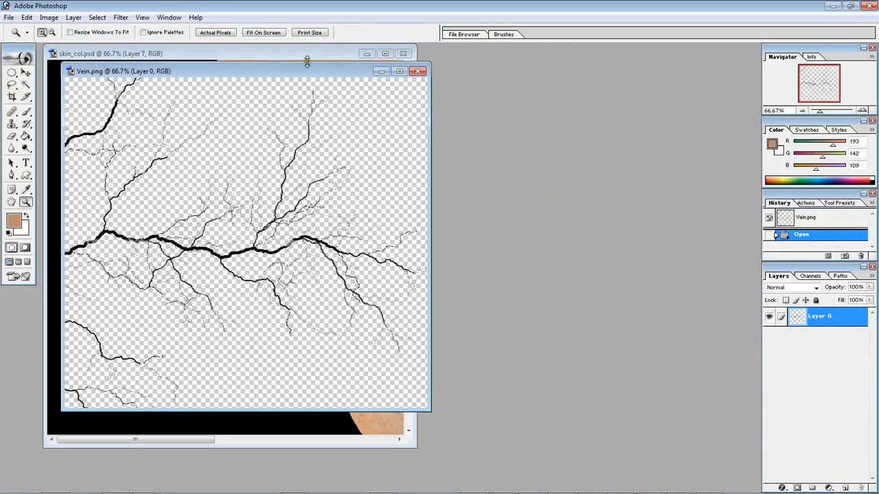
pyautogui.moveTo(307, 66); pyautogui.dragTo(541, 70)
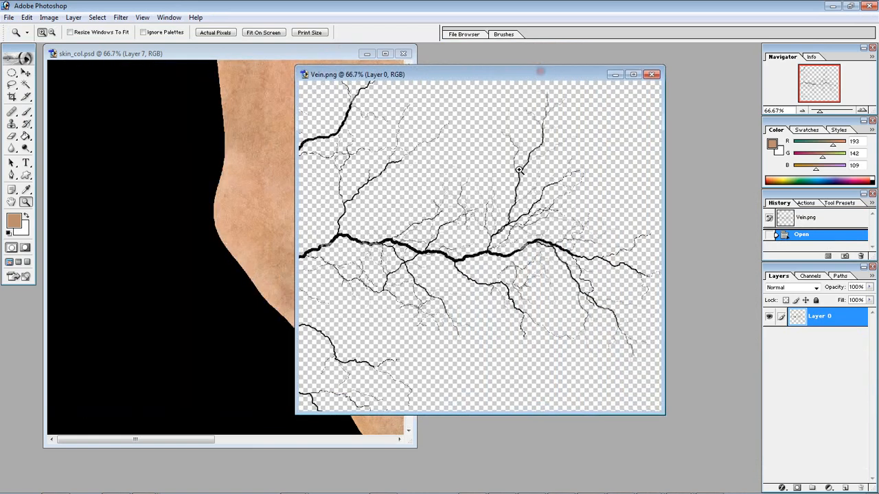
pyautogui.keyDown('alt'); pyautogui.click(450, 164); pyautogui.keyUp('alt')
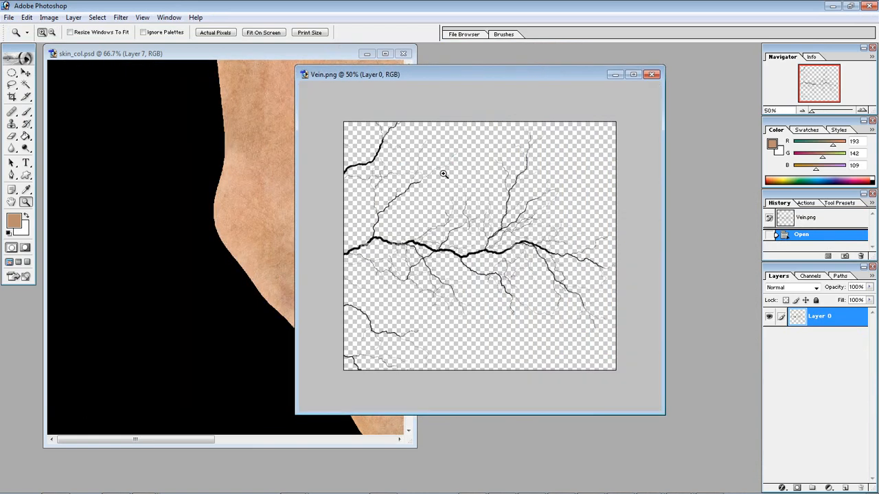
# Copy the veins into skin_col.psd as a new layer above Layer 7, then close Vein.png and maximise skin_col.psd
pyautogui.press('v')
pyautogui.moveTo(539, 205); pyautogui.dragTo(213, 185)
pyautogui.click(652, 75)
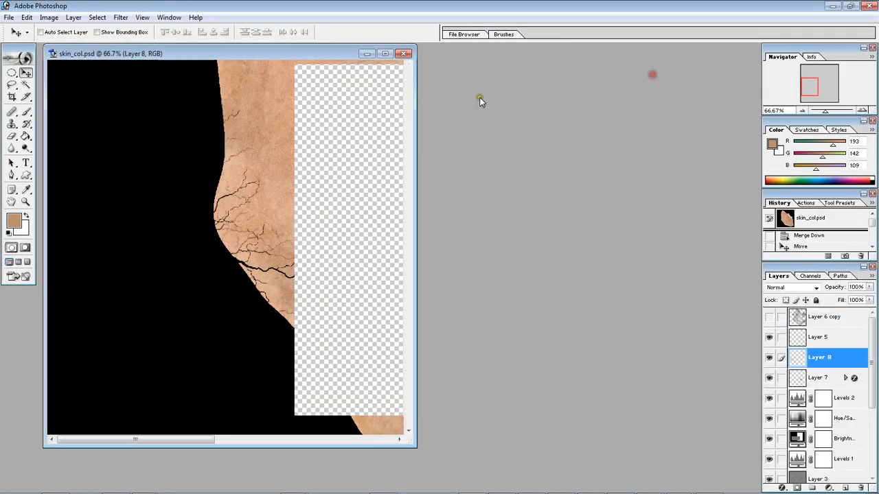
pyautogui.click(385, 53)
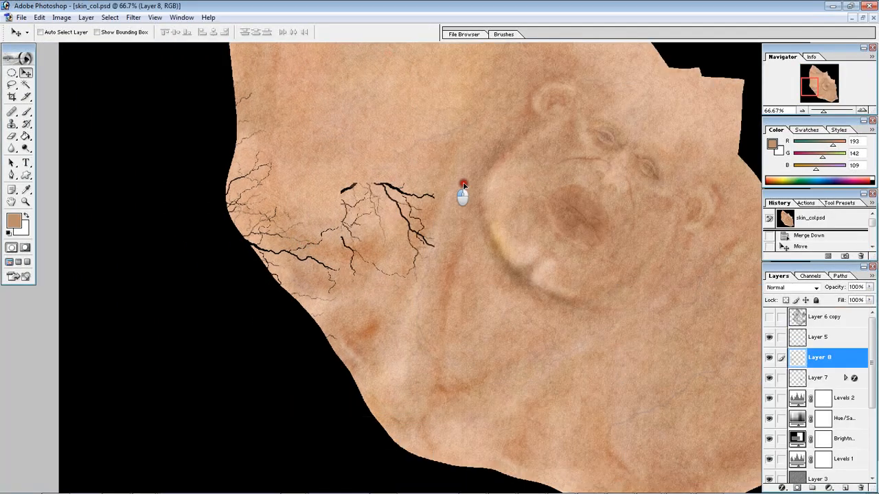
# Scale the vein layer proportionally to 51.5% over the skin beside the face
pyautogui.hotkey('ctrl', 't')
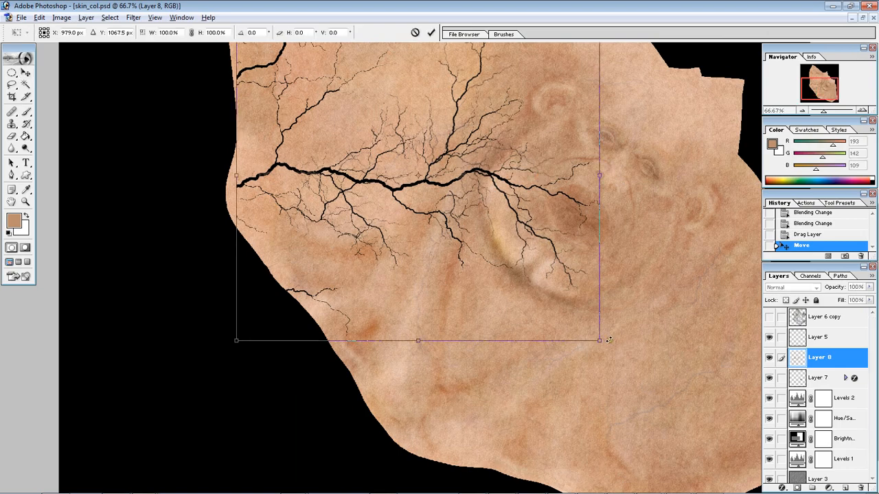
pyautogui.moveTo(597, 339); pyautogui.dragTo(511, 260)
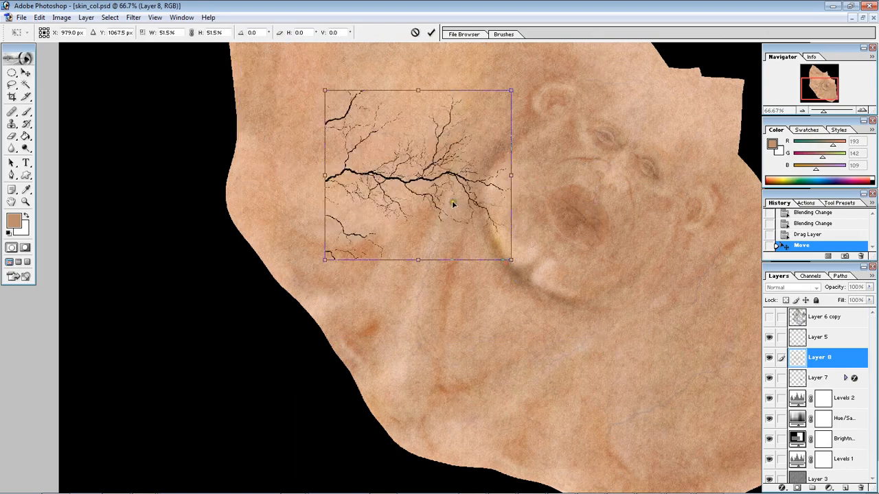
pyautogui.press('Return')
pyautogui.press('z')
pyautogui.click(396, 190)
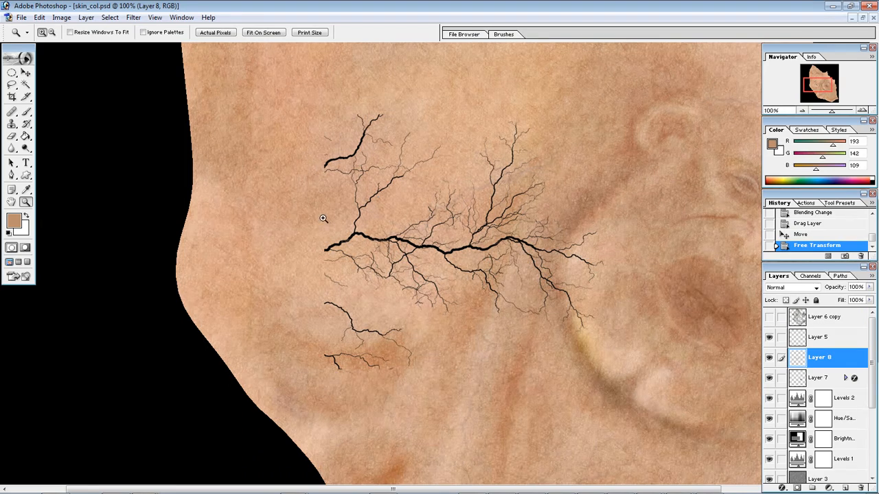
# Choose the Eraser and set its brush diameter to 150 px for softening the vein ends
pyautogui.press('e')
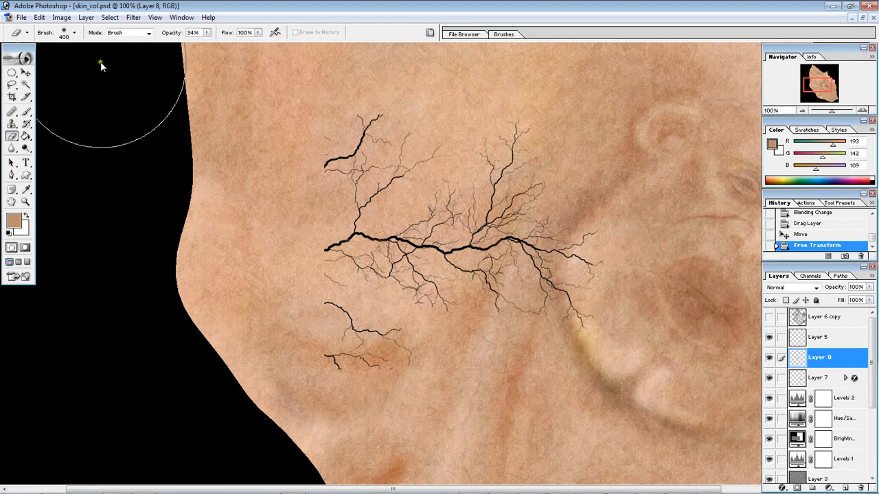
pyautogui.click(74, 33)
pyautogui.click(70, 60)
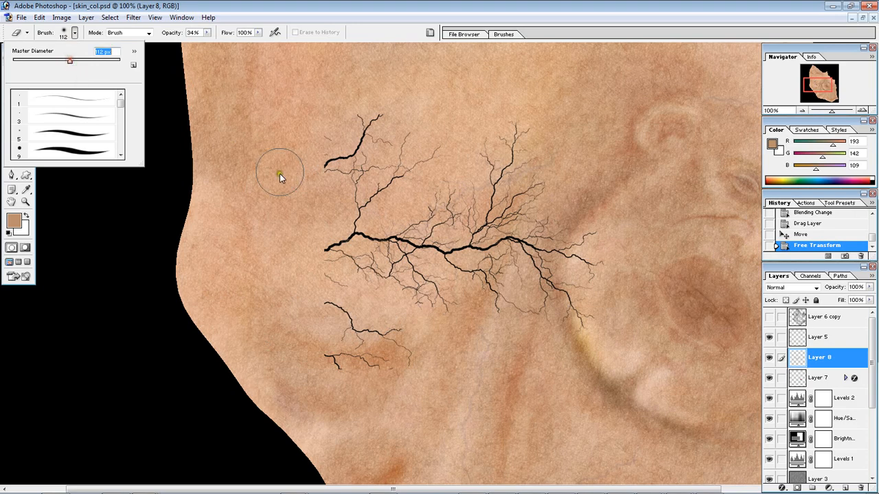
pyautogui.press('Return')
pyautogui.click(296, 234)
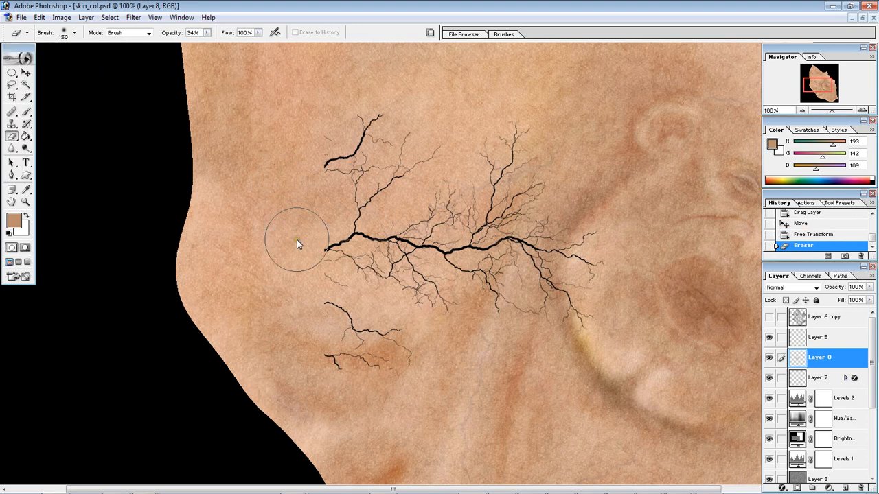
pyautogui.press('[')
pyautogui.press(']')
pyautogui.press(']')
pyautogui.press(']')
pyautogui.press(']')
pyautogui.press(']')
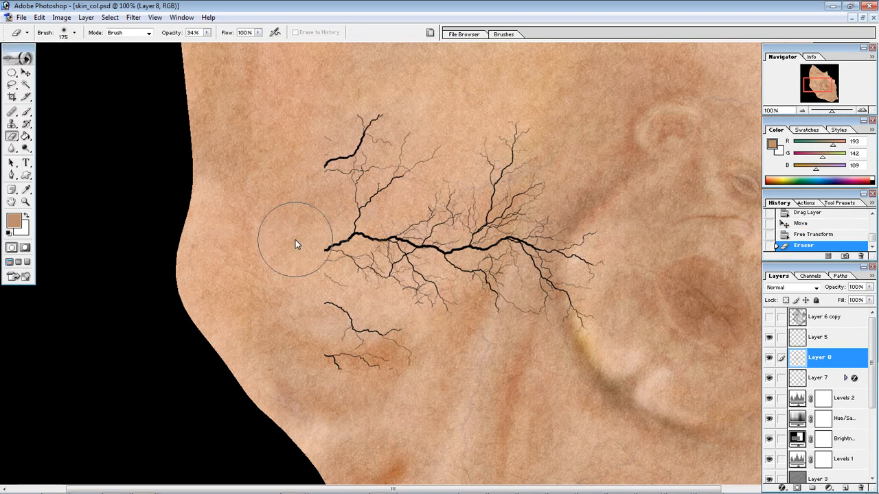
pyautogui.press('[')
pyautogui.press('[')
pyautogui.press('[')
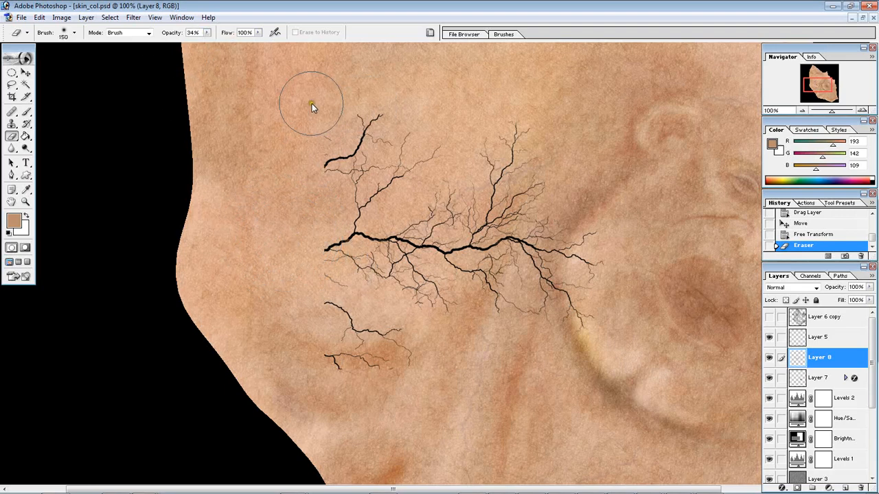
# Fade the cut-off thick ends of the veins on Layer 8 with the Eraser at 34% opacity
pyautogui.click(335, 157)
pyautogui.click(309, 192)
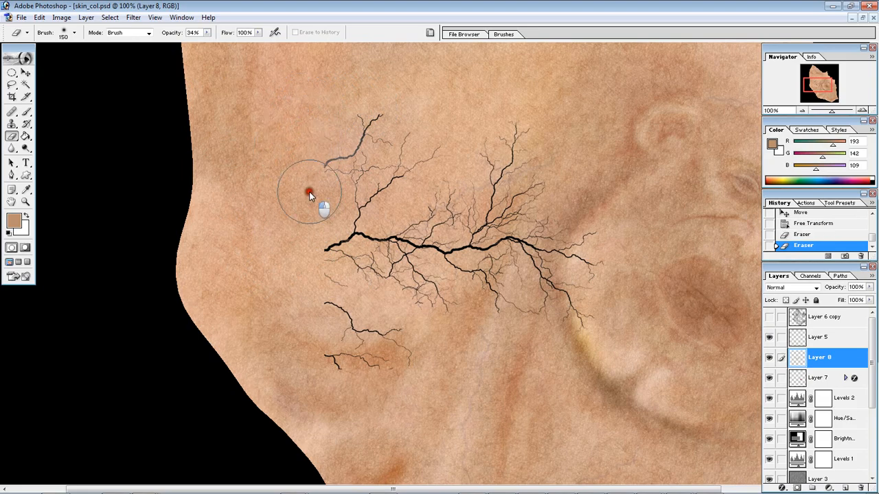
pyautogui.click(298, 136)
pyautogui.moveTo(593, 134); pyautogui.dragTo(432, 138)
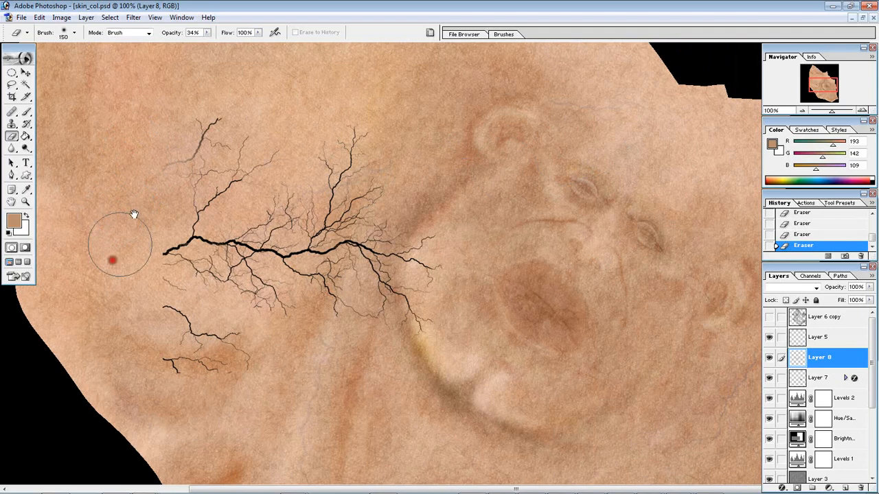
pyautogui.click(151, 238)
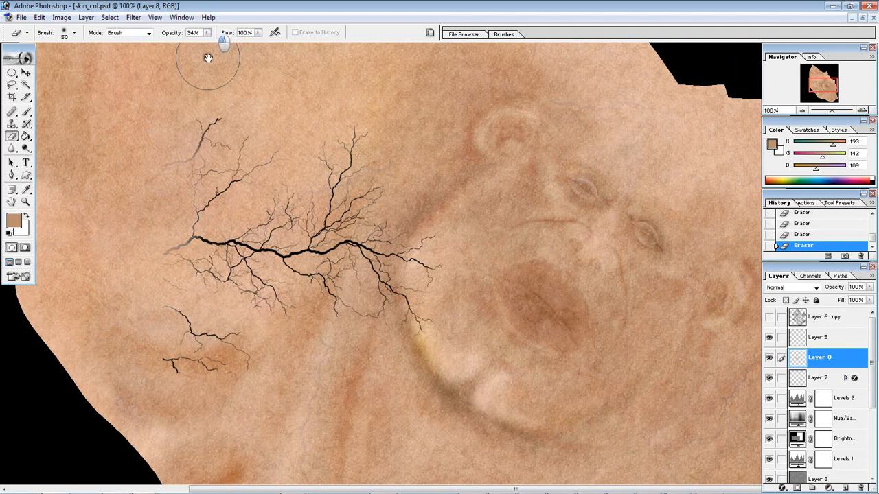
pyautogui.click(279, 68)
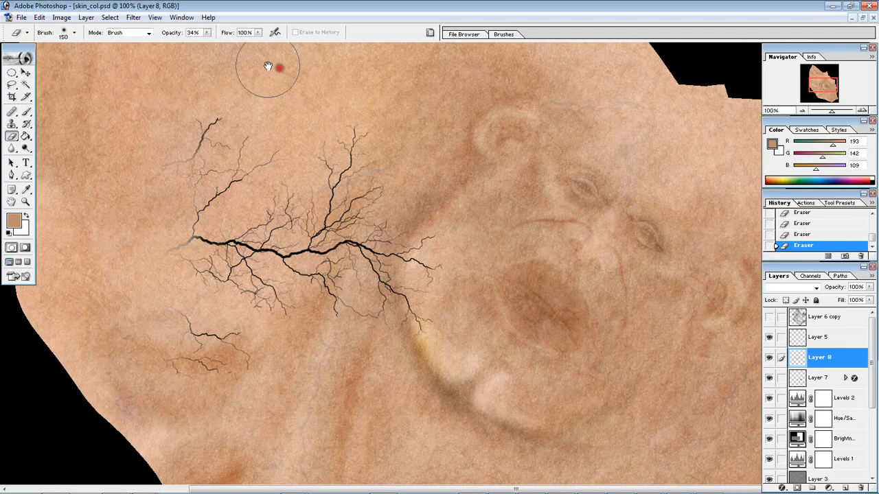
# Erase the detached vein fragments below the main vein on Layer 8
pyautogui.click(194, 346)
pyautogui.click(165, 322)
pyautogui.click(216, 353)
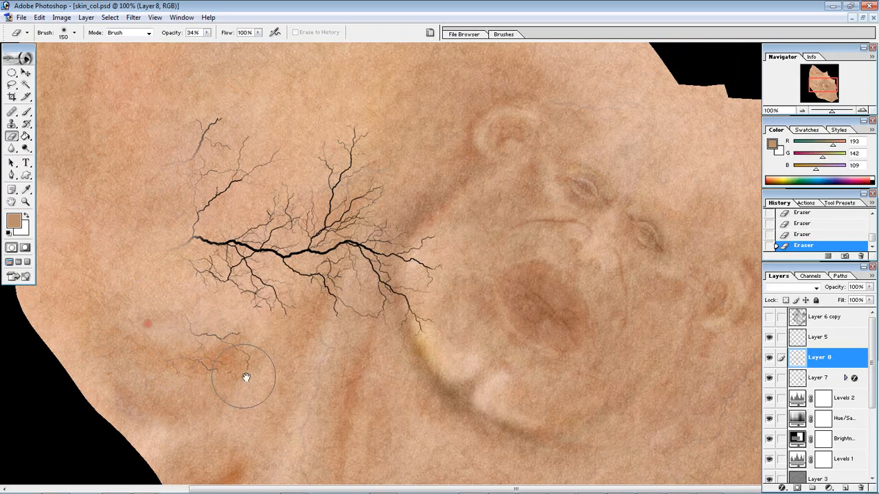
pyautogui.click(234, 388)
pyautogui.click(207, 350)
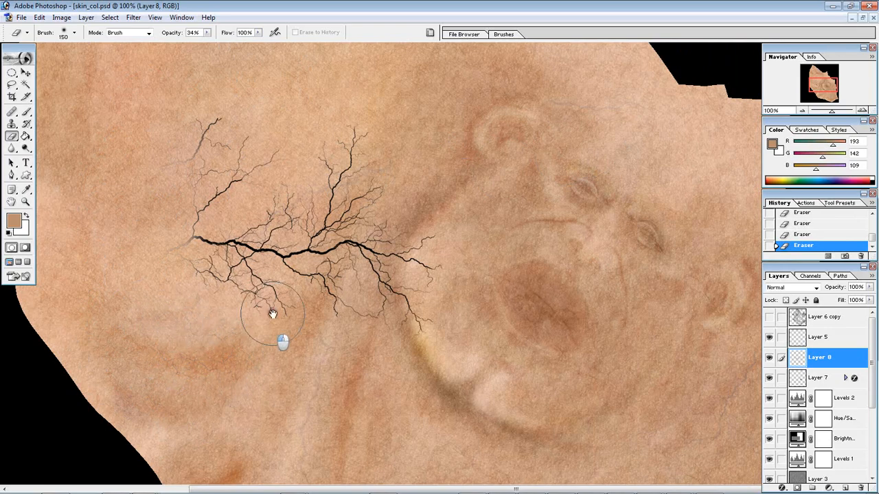
# Lightly fade the remaining vein branches with the Eraser and move the veins up to the skin above the ear
pyautogui.click(474, 288)
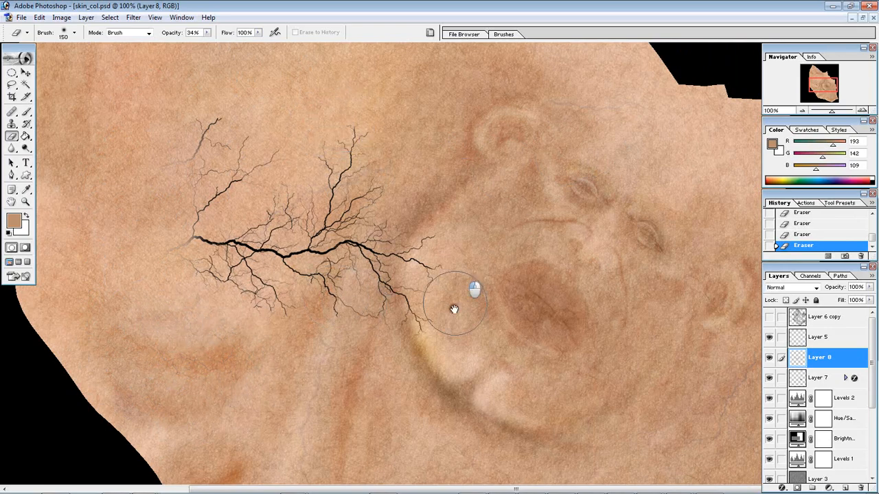
pyautogui.click(201, 369)
pyautogui.click(294, 268)
pyautogui.click(438, 303)
pyautogui.click(375, 304)
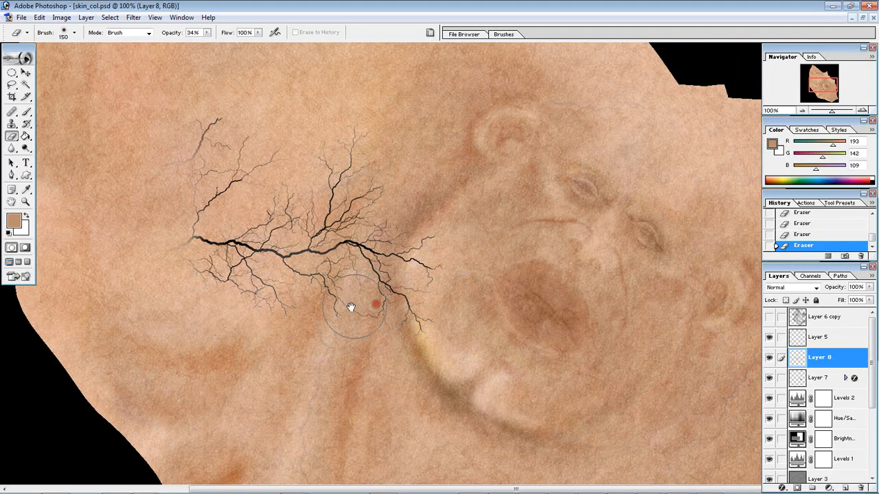
pyautogui.click(275, 235)
pyautogui.click(267, 244)
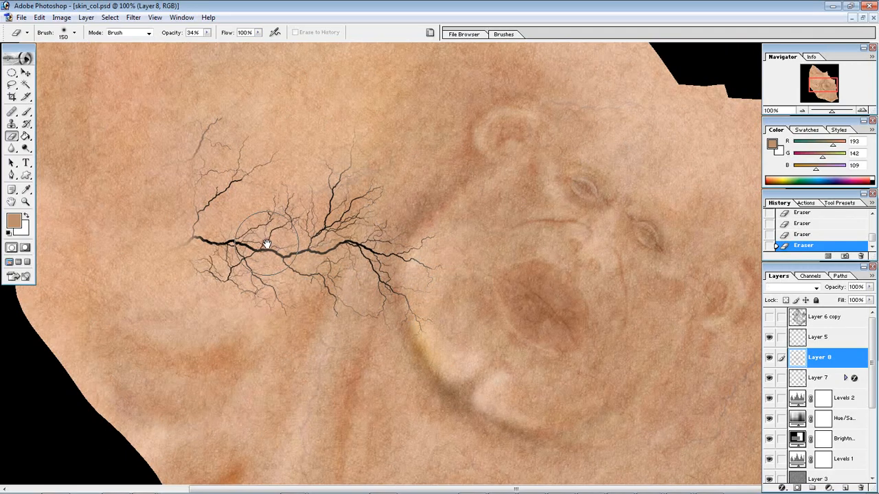
pyautogui.press('v')
pyautogui.moveTo(348, 266); pyautogui.dragTo(472, 80)
pyautogui.click(824, 337)
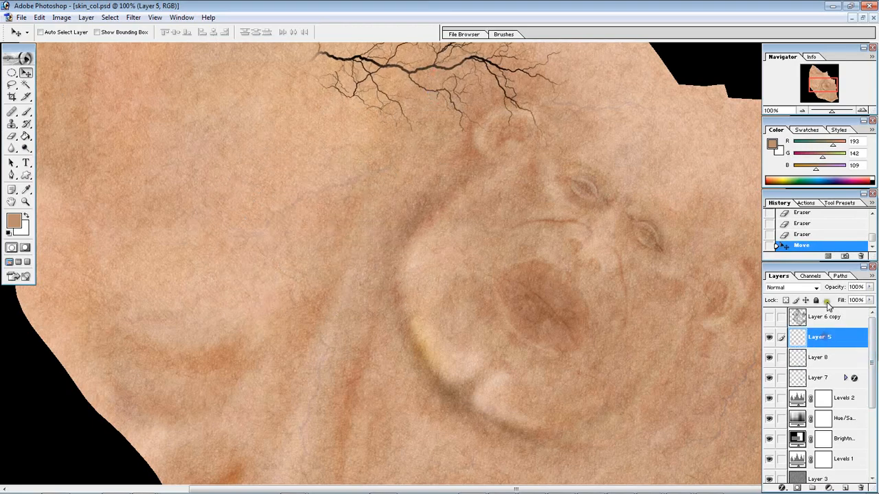
pyautogui.moveTo(437, 326); pyautogui.dragTo(386, 238)
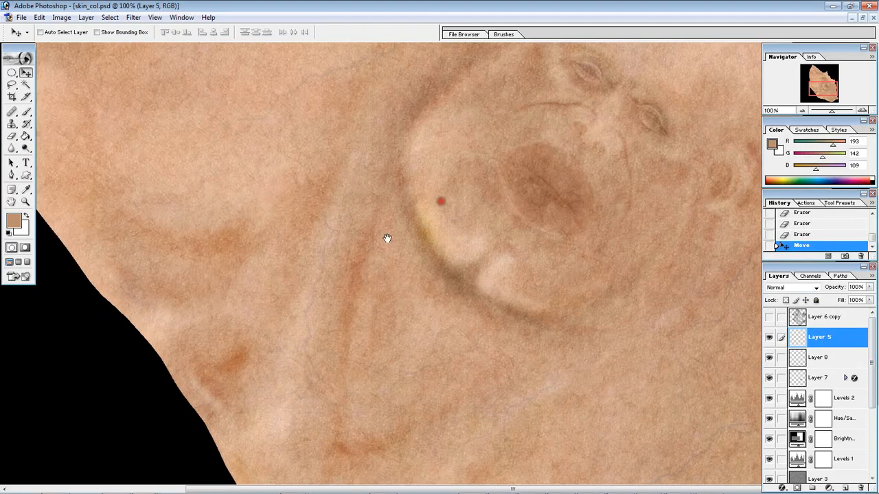
pyautogui.moveTo(364, 138); pyautogui.dragTo(349, 370)
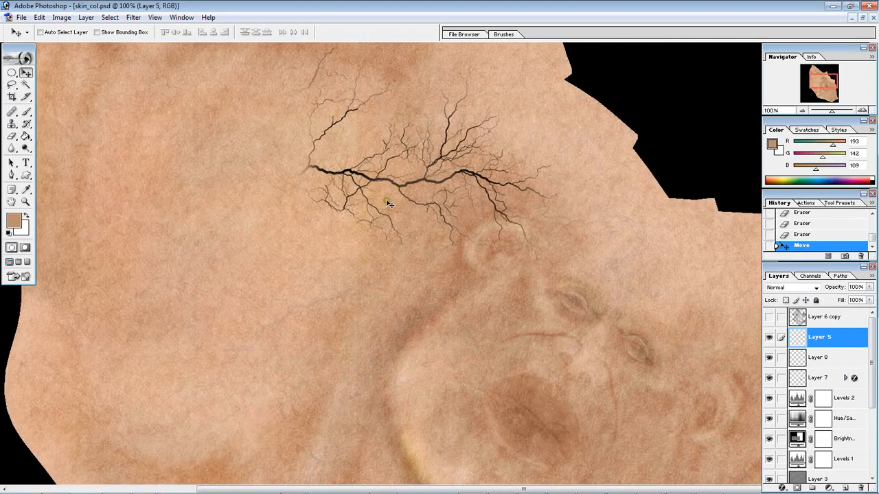
pyautogui.hotkey('ctrl', 'u')
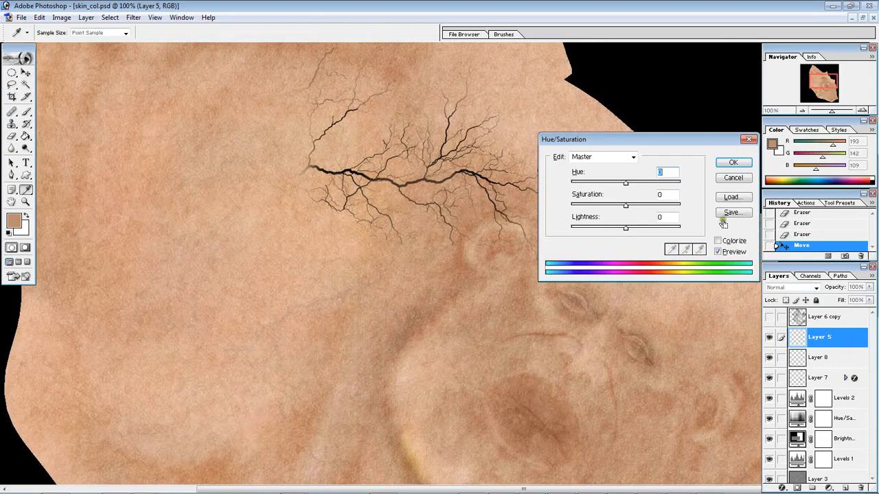
pyautogui.click(718, 241)
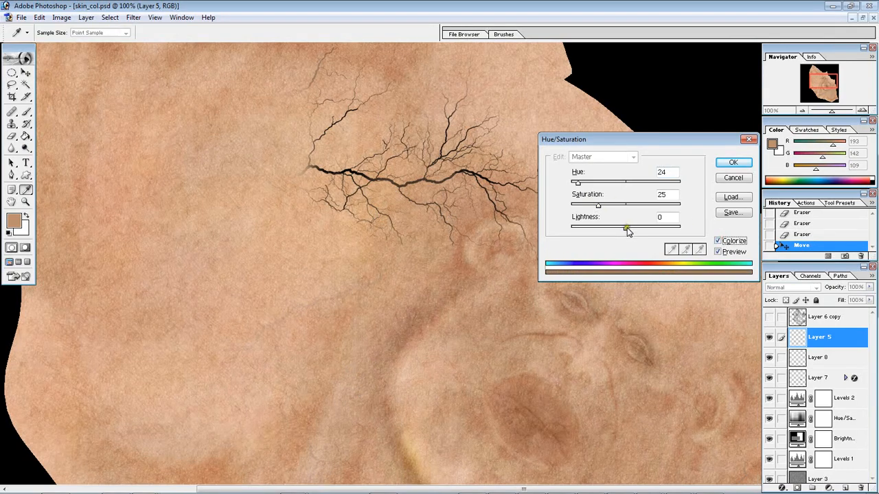
pyautogui.moveTo(626, 230); pyautogui.dragTo(654, 228)
pyautogui.moveTo(599, 206); pyautogui.dragTo(657, 206)
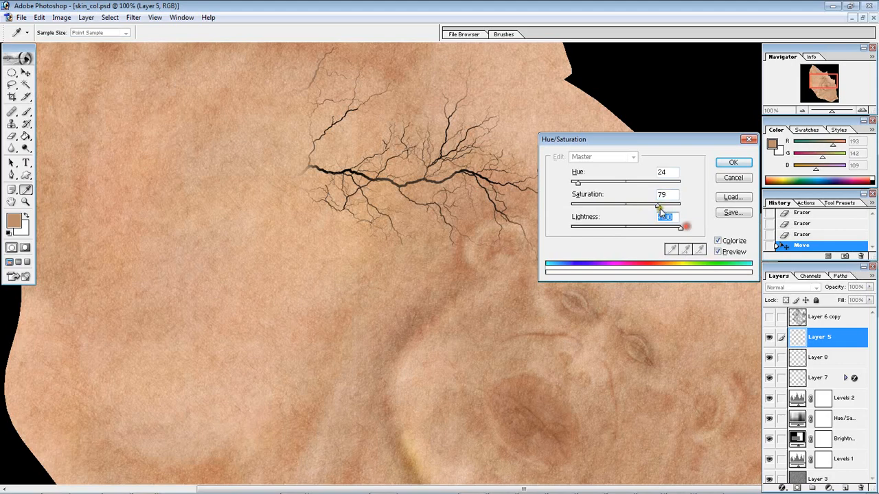
pyautogui.moveTo(657, 205); pyautogui.dragTo(642, 204)
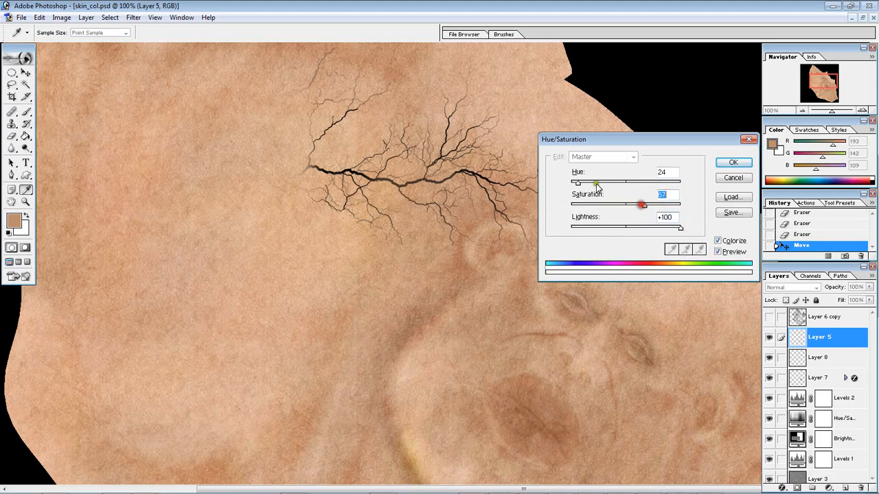
pyautogui.click(733, 178)
# Colorize the veins on Layer 8 blue with Hue/Saturation at hue 209, saturation 42 and lightness +37
pyautogui.click(770, 357)
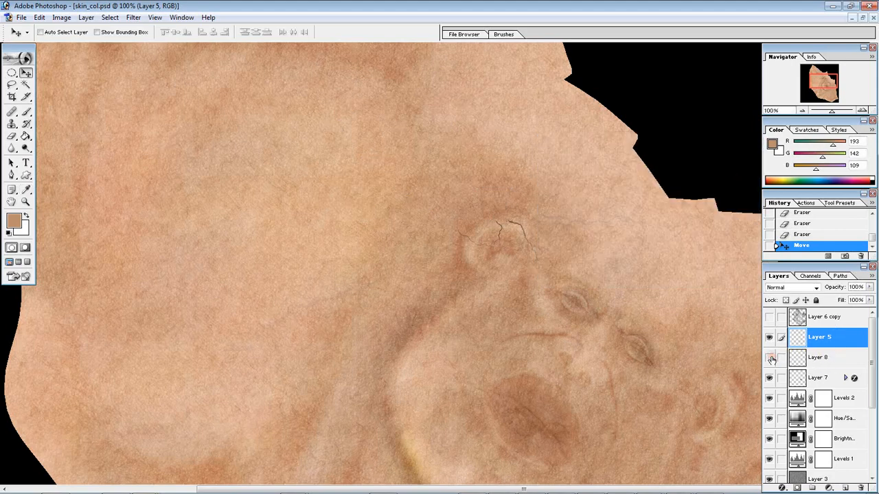
pyautogui.click(770, 357)
pyautogui.click(805, 357)
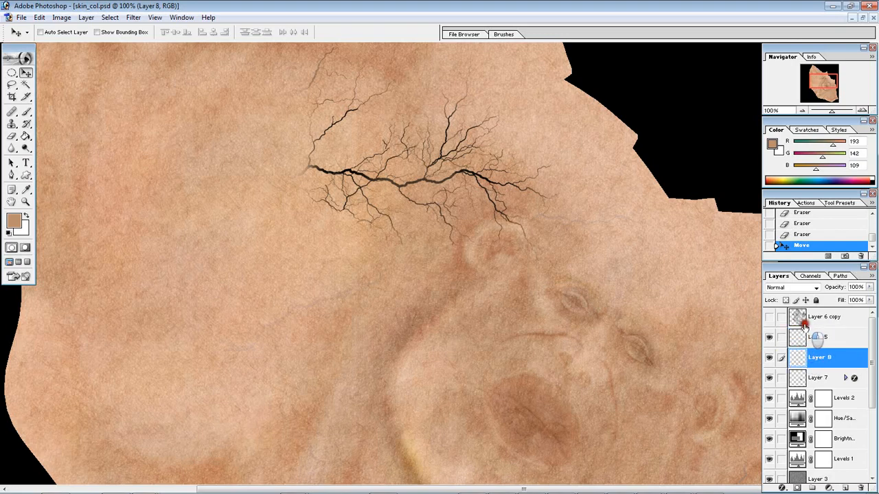
pyautogui.click(810, 75)
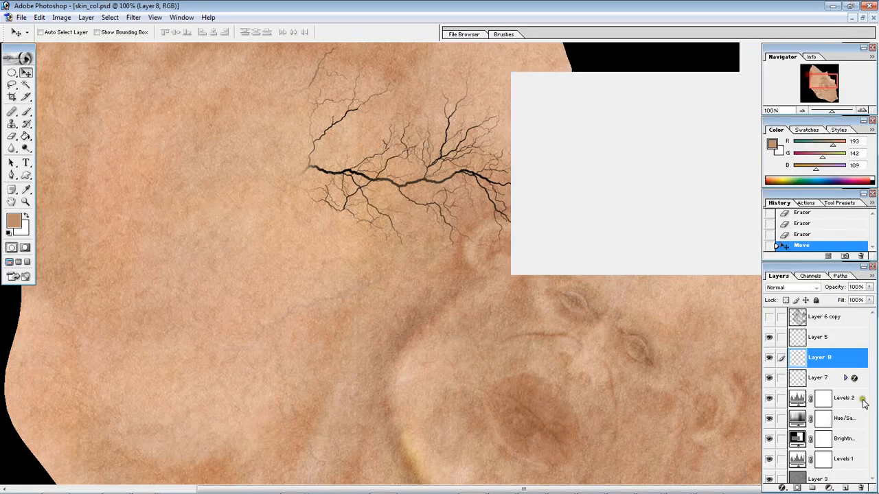
pyautogui.hotkey('ctrl', 'u')
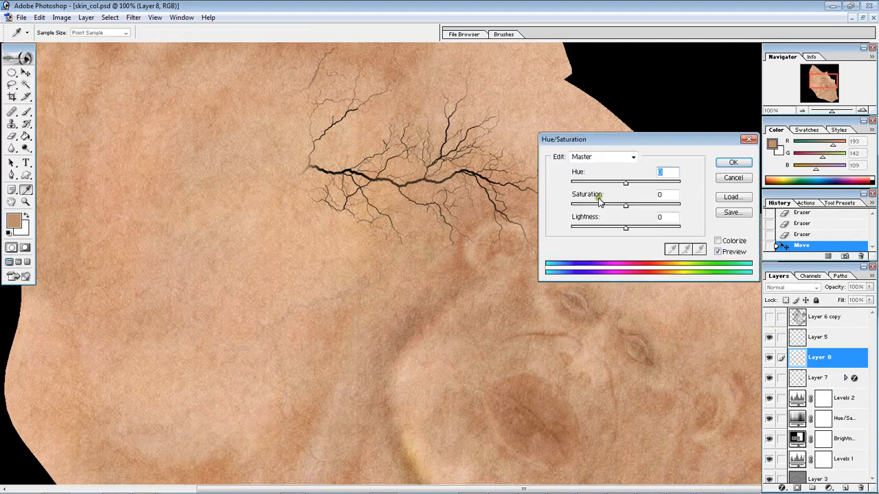
pyautogui.click(719, 241)
pyautogui.moveTo(632, 232); pyautogui.dragTo(647, 229)
pyautogui.moveTo(599, 205); pyautogui.dragTo(646, 209)
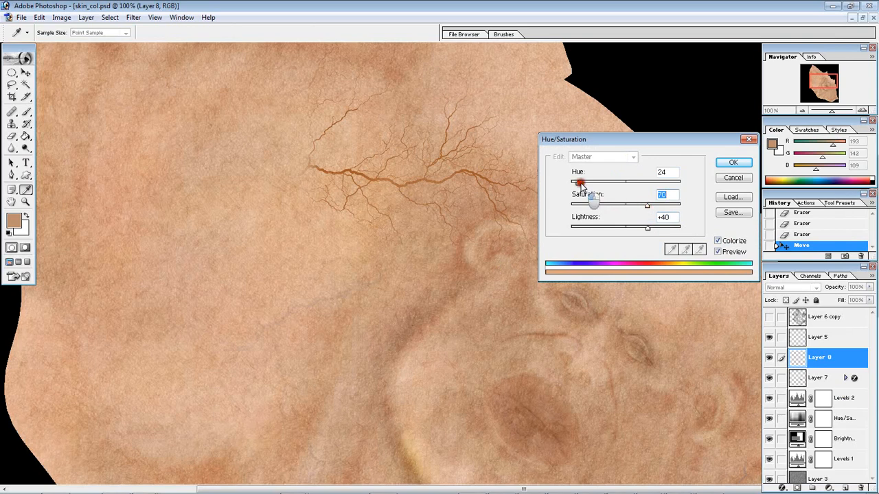
pyautogui.moveTo(580, 184); pyautogui.dragTo(644, 229)
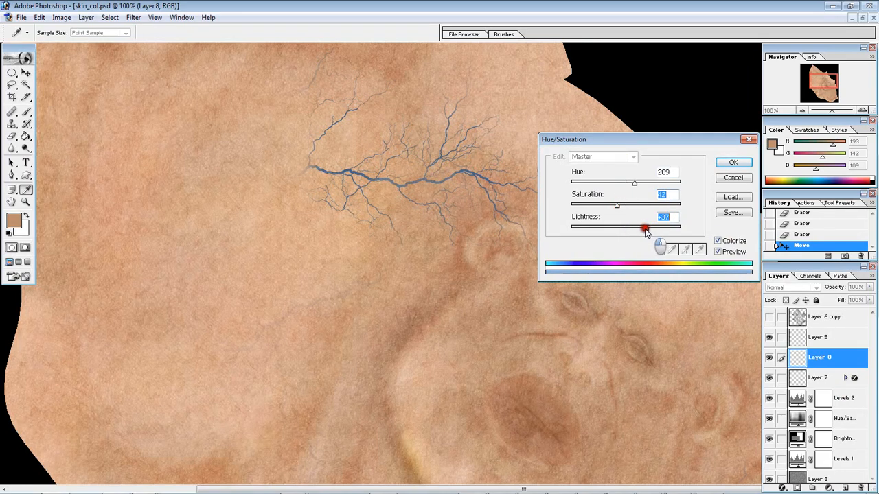
pyautogui.click(731, 162)
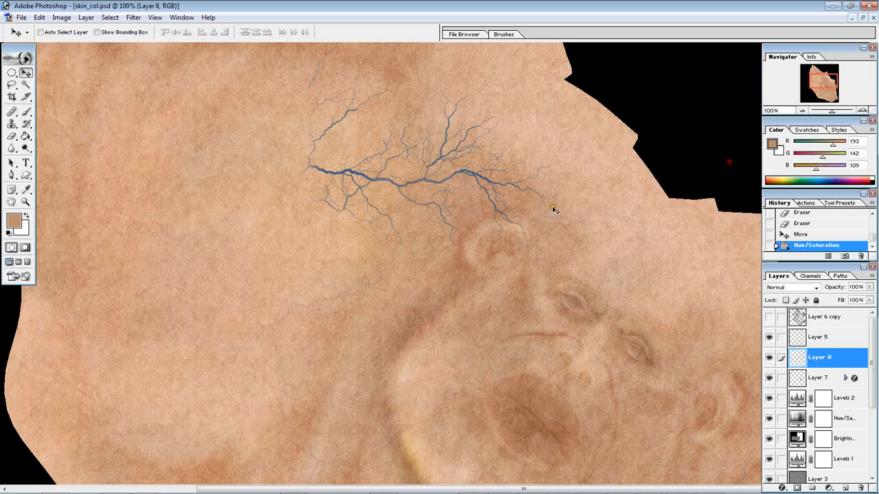
# Lower the opacity of Layer 8 to 26%
pyautogui.click(868, 287)
pyautogui.moveTo(868, 298); pyautogui.dragTo(832, 302)
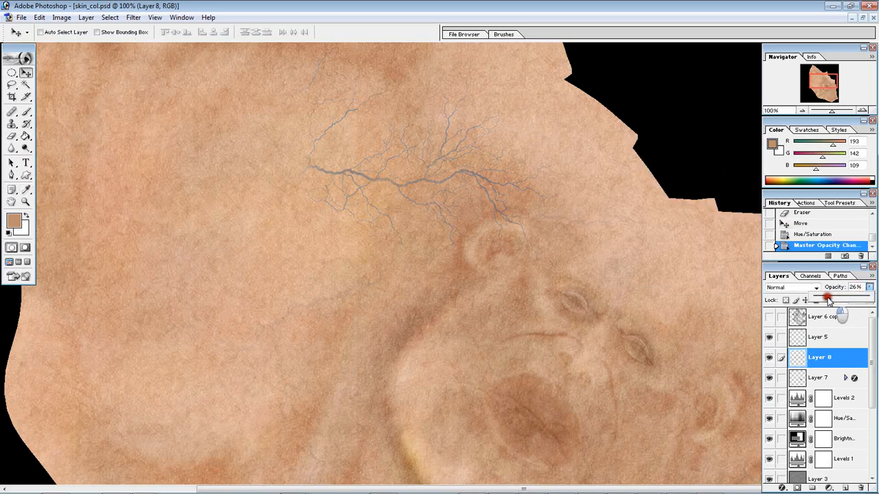
pyautogui.moveTo(481, 229); pyautogui.dragTo(475, 205)
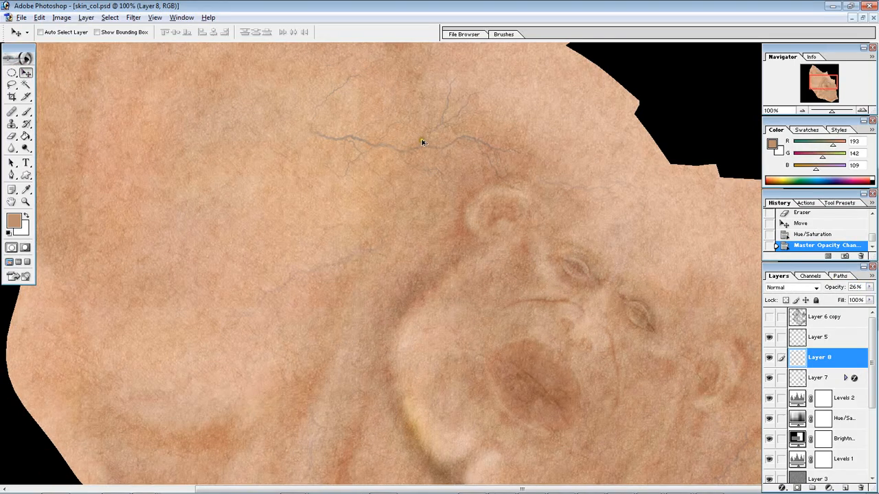
# Duplicate the vein layer onto the skin beside the jaw and rotate the copy with Free Transform, keeping it as a separate layer
pyautogui.moveTo(422, 142); pyautogui.dragTo(280, 296)
pyautogui.hotkey('ctrl', 't')
pyautogui.moveTo(487, 263); pyautogui.dragTo(185, 454)
pyautogui.press('Return')
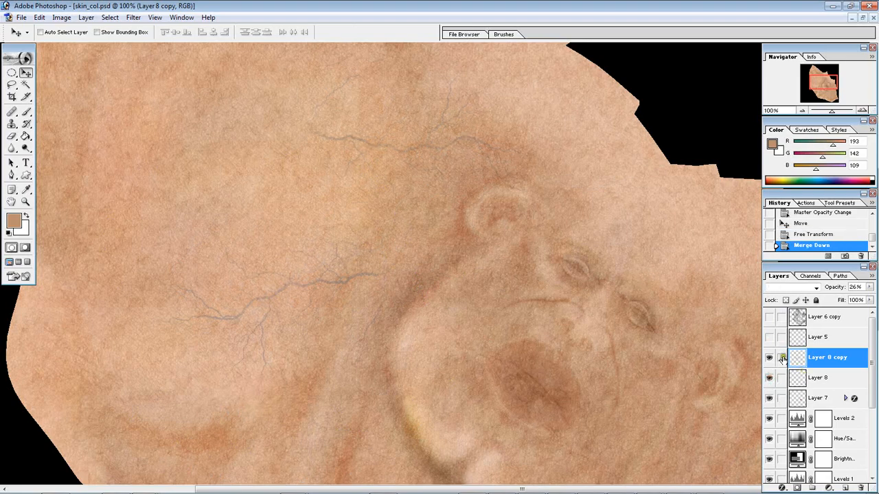
pyautogui.hotkey('ctrl', 'e')
pyautogui.hotkey('ctrl', 'z')
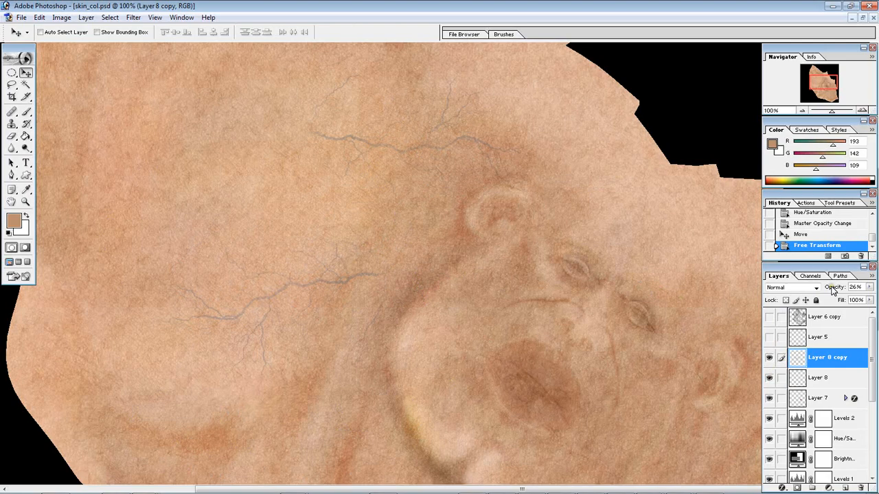
# Set the blend mode of Layer 5 to Multiply
pyautogui.click(841, 339)
pyautogui.click(797, 289)
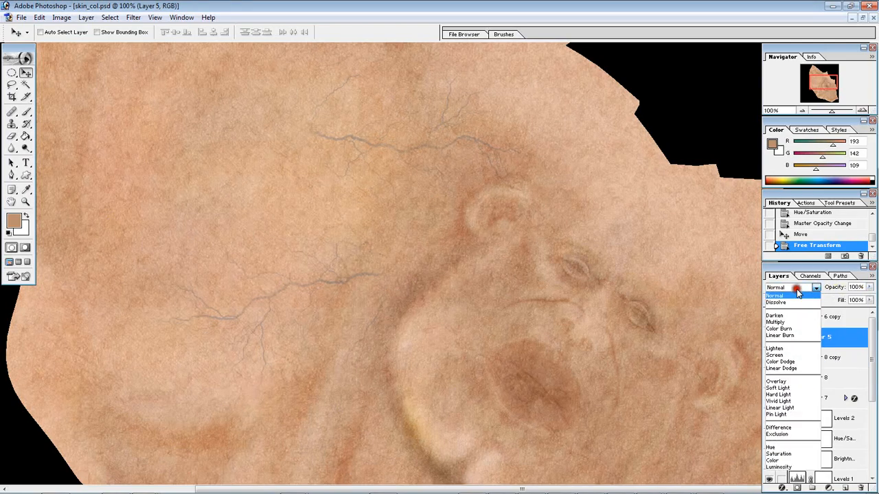
pyautogui.click(785, 323)
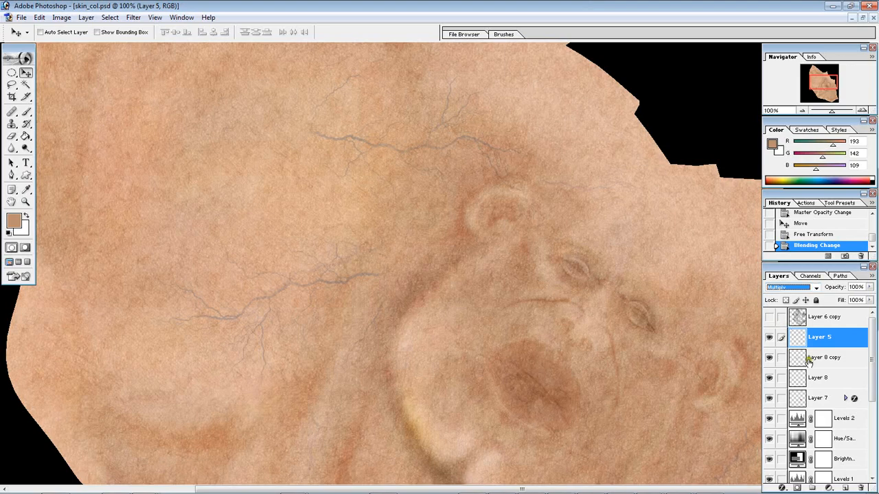
# Set the blend mode of Layer 8 copy to Overlay
pyautogui.click(809, 363)
pyautogui.click(796, 287)
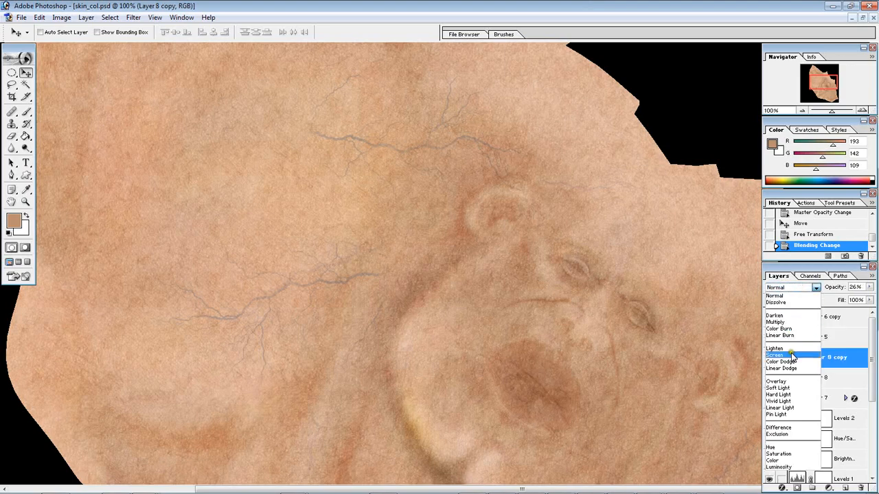
pyautogui.click(795, 382)
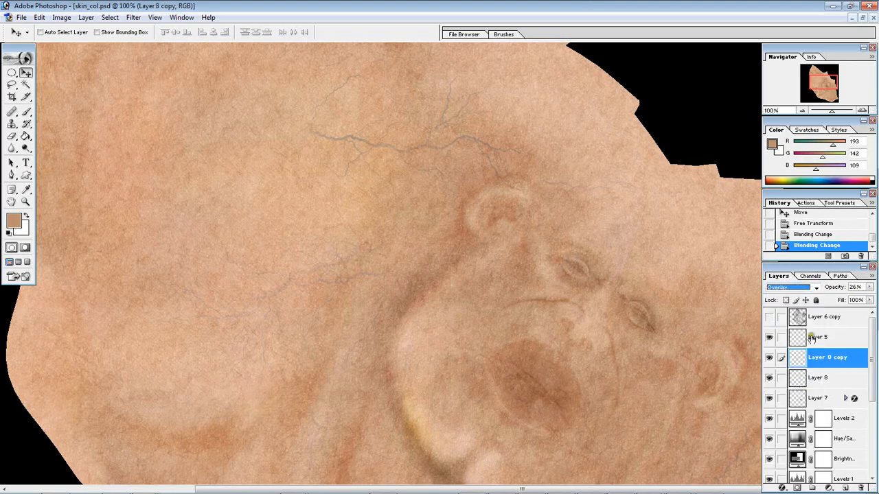
# Try the Overlay blend mode on Layer 5 and undo the change
pyautogui.click(810, 338)
pyautogui.click(796, 287)
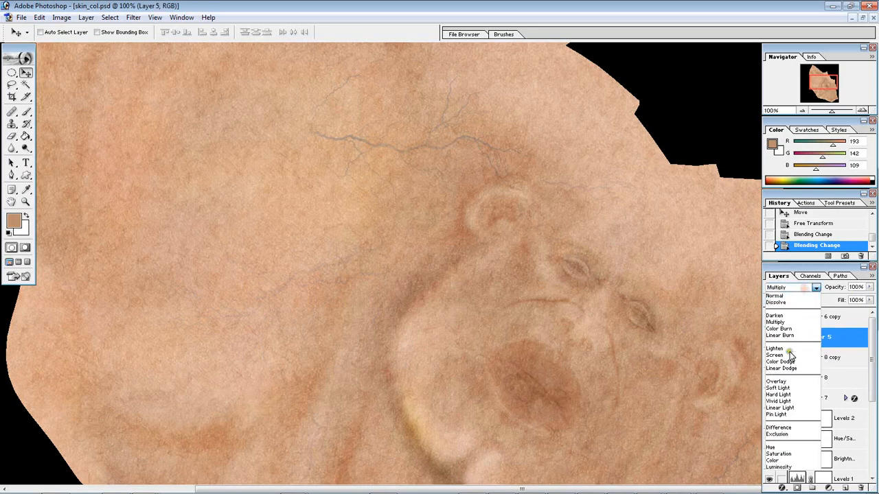
pyautogui.click(786, 383)
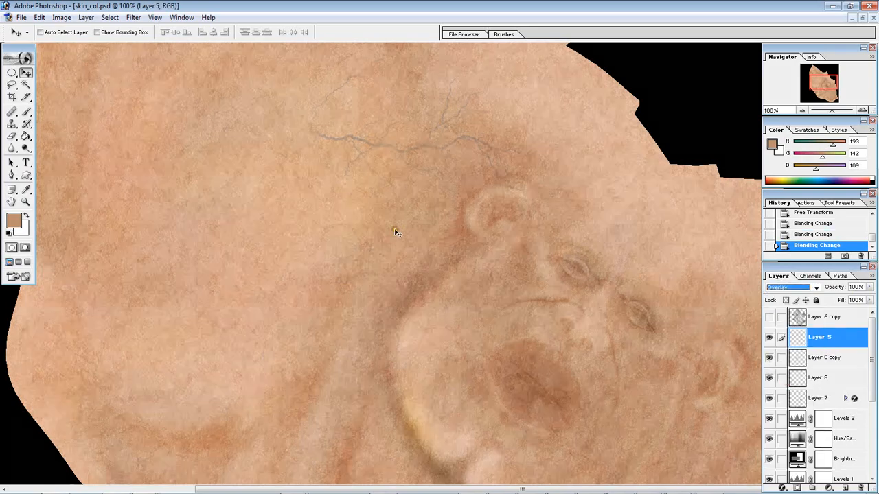
pyautogui.hotkey('ctrl', 'z')
# Set the blend mode of Layer 8 to Overlay and adjust the layer's opacity
pyautogui.click(810, 378)
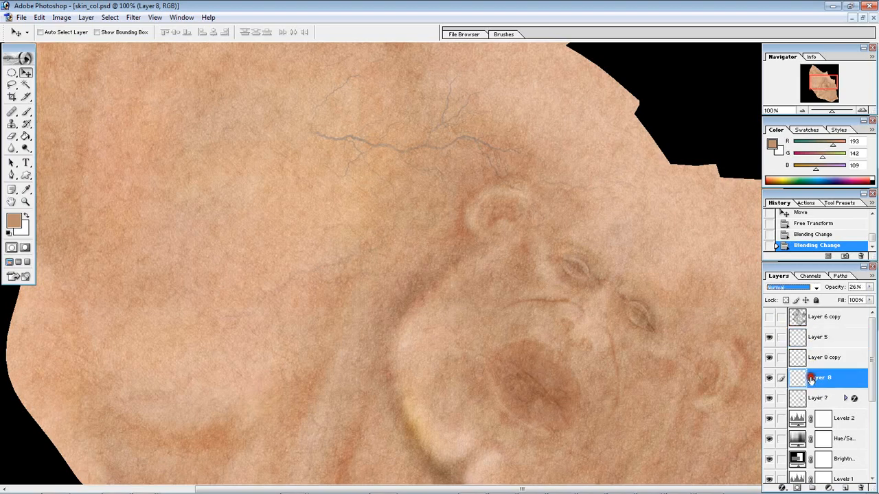
pyautogui.click(806, 289)
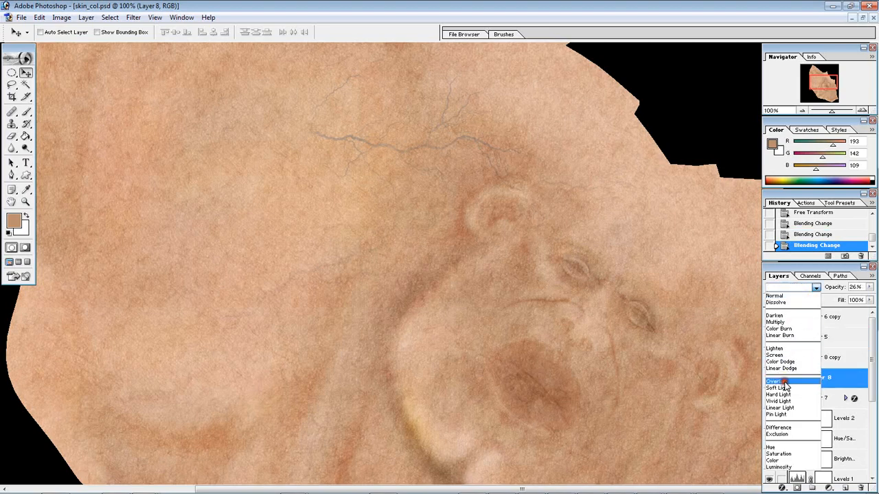
pyautogui.click(786, 378)
pyautogui.moveTo(869, 287); pyautogui.dragTo(823, 302)
# Merge Layer 8 copy down into Layer 8 and set the merged vein layer to Normal mode at 39% opacity
pyautogui.click(843, 359)
pyautogui.hotkey('ctrl', 'e')
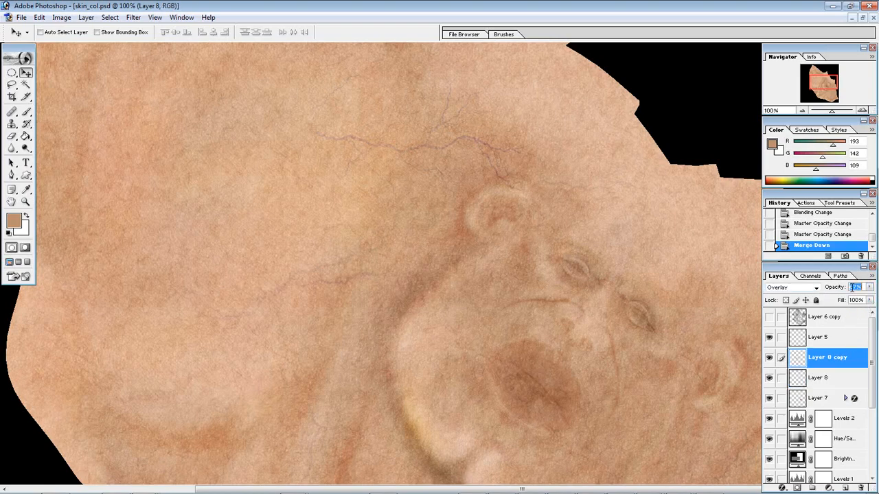
pyautogui.click(816, 288)
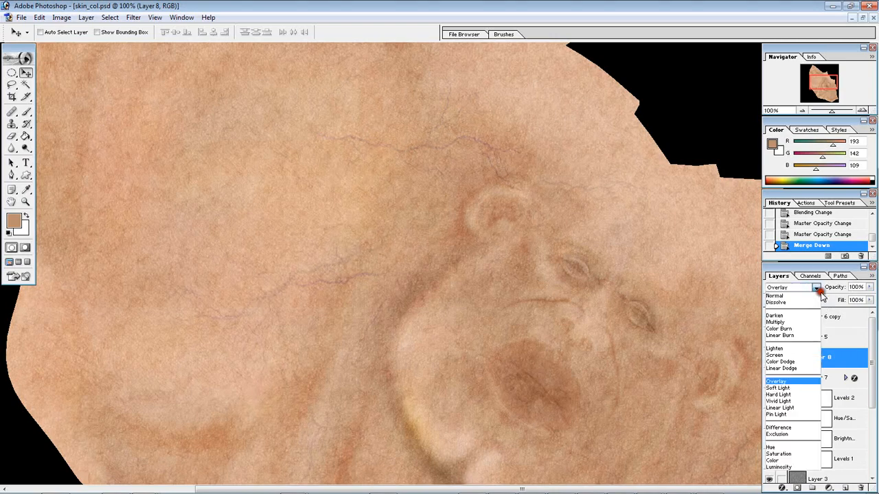
pyautogui.click(774, 296)
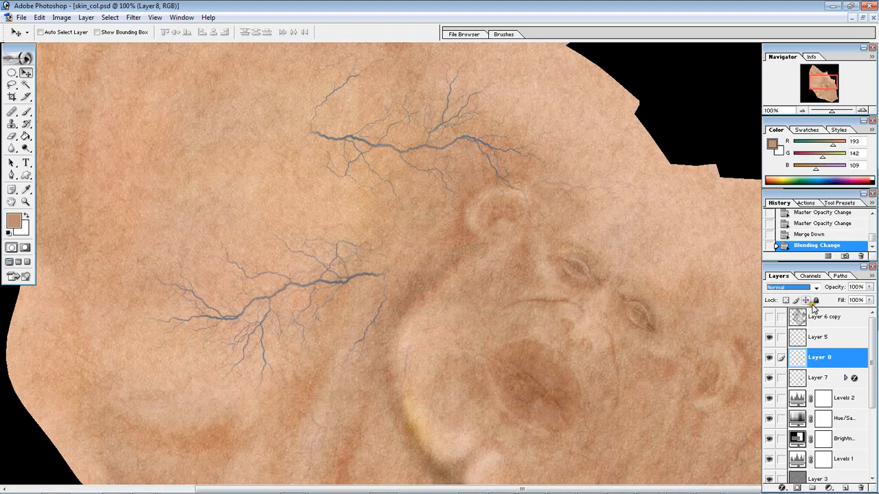
pyautogui.moveTo(871, 287); pyautogui.dragTo(835, 298)
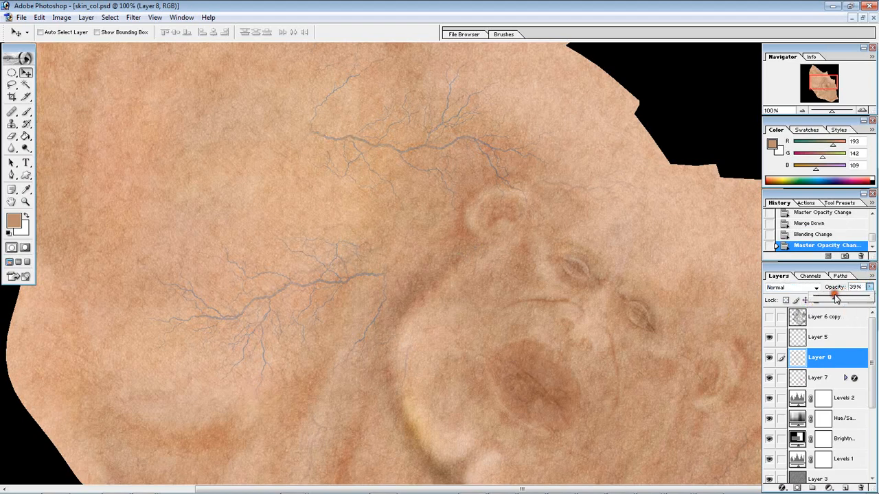
# Duplicate the merged veins across the face and mouth area and merge the copy down into Layer 8
pyautogui.moveTo(357, 213); pyautogui.dragTo(523, 339)
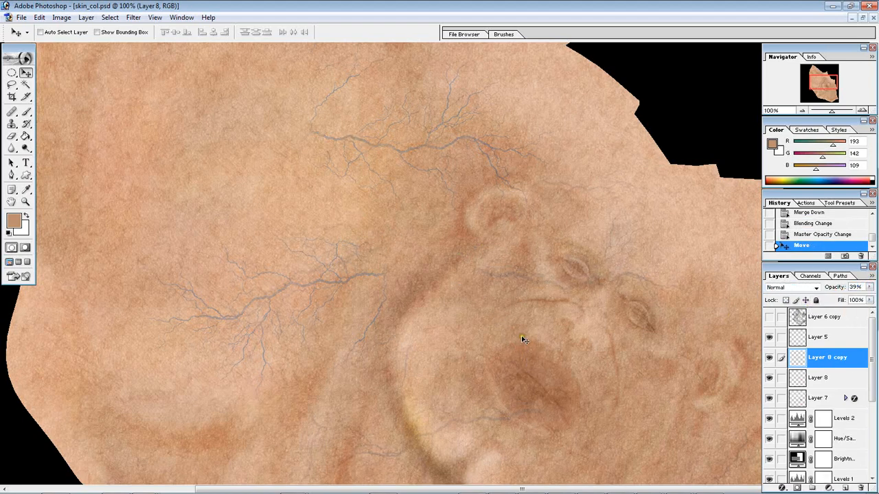
pyautogui.hotkey('ctrl', 'e')
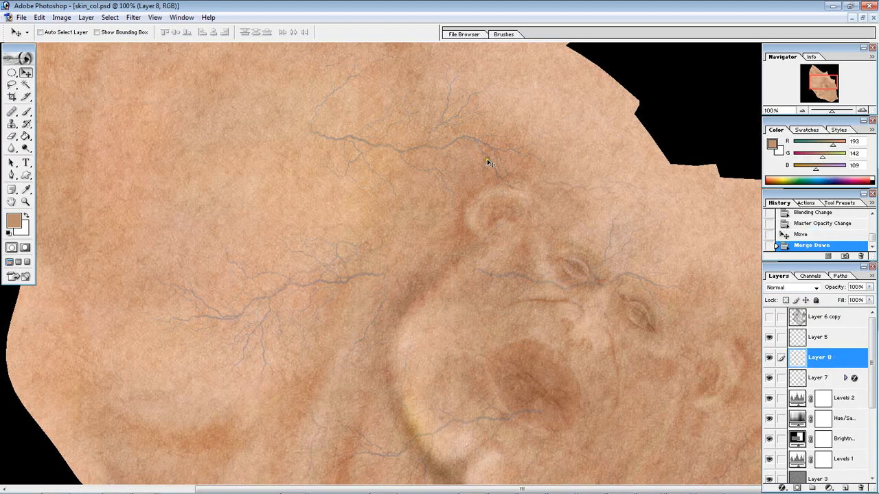
# Activate the Eraser tool for the veins over the face on Layer 8
pyautogui.moveTo(471, 280)
pyautogui.mouseDown()
pyautogui.moveTo(465, 215)
pyautogui.moveTo(338, 210)
pyautogui.mouseUp()
pyautogui.press('e')
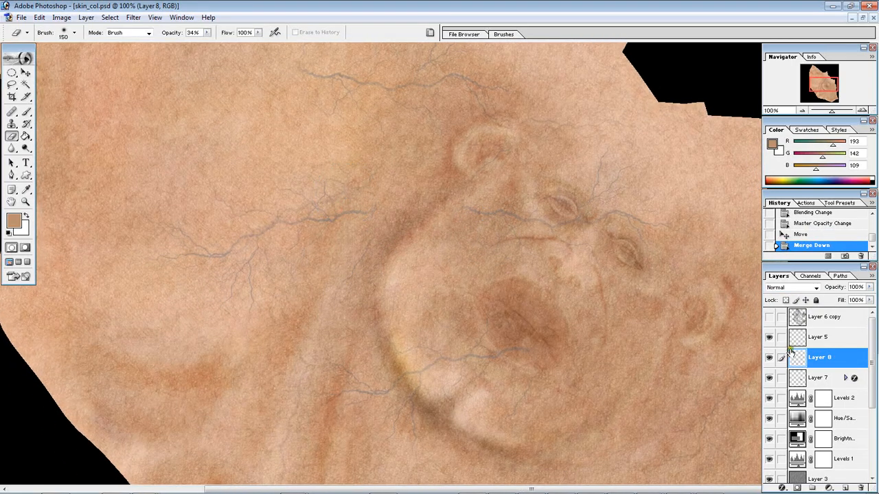
# Fade the veins across the skin on Layer 8 using the Eraser with a 150 brush at 34% opacity
pyautogui.moveTo(320, 127); pyautogui.dragTo(323, 235)
pyautogui.moveTo(334, 179)
pyautogui.mouseDown()
pyautogui.moveTo(473, 184)
pyautogui.moveTo(435, 180)
pyautogui.mouseUp()
pyautogui.click(444, 131)
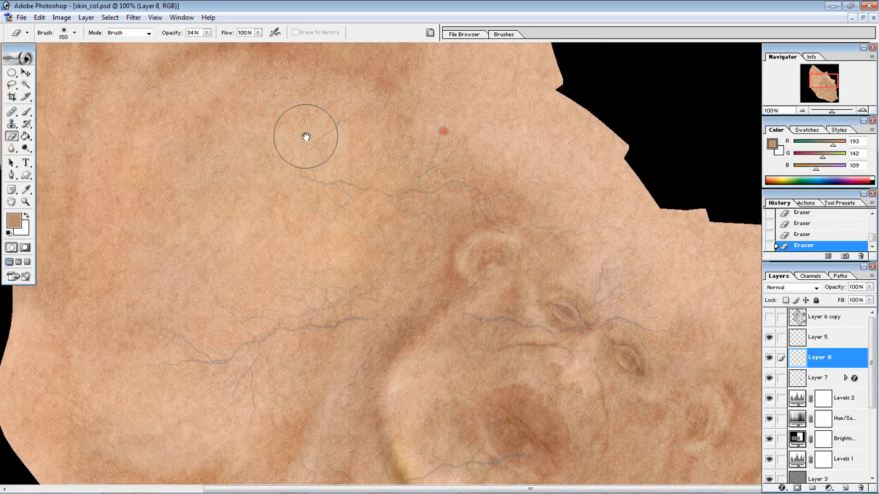
pyautogui.moveTo(337, 350); pyautogui.dragTo(335, 267)
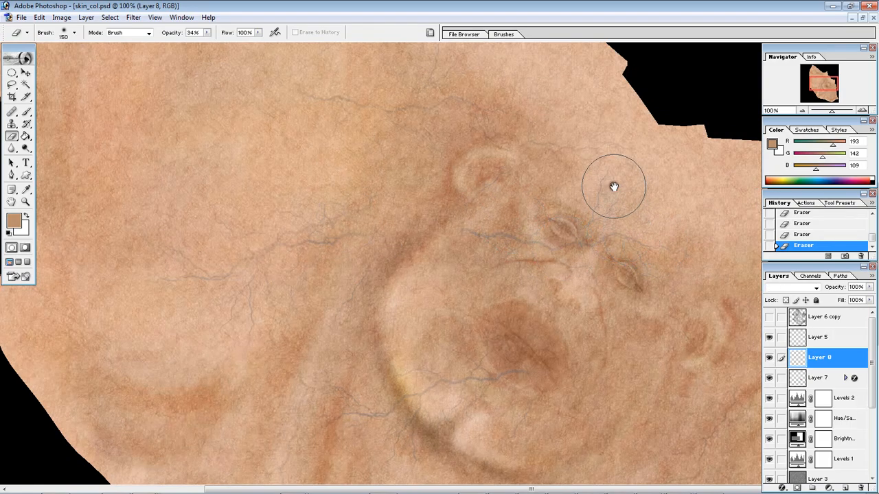
pyautogui.click(580, 287)
# Delete the vein layer, Layer 8, and make Layer 6 copy visible
pyautogui.moveTo(833, 357); pyautogui.dragTo(860, 487)
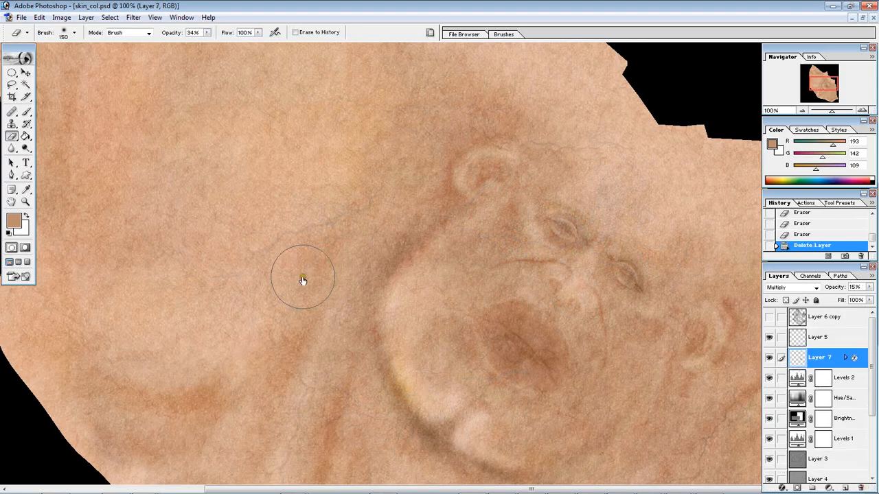
pyautogui.moveTo(300, 279); pyautogui.dragTo(447, 78)
pyautogui.moveTo(563, 324); pyautogui.dragTo(549, 191)
pyautogui.moveTo(446, 188); pyautogui.dragTo(446, 412)
pyautogui.click(768, 320)
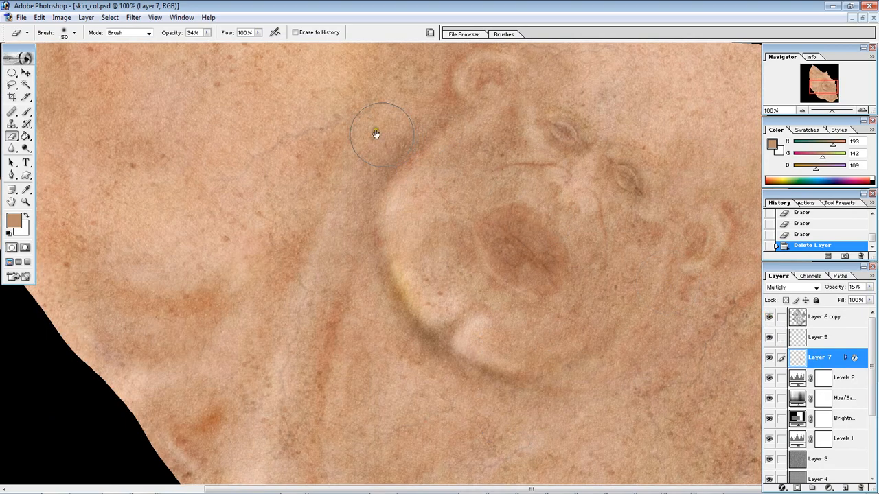
# Switch to Windows Photo Viewer and examine the skin blemishes on the neck and chest of the Final_final render
pyautogui.press('super')
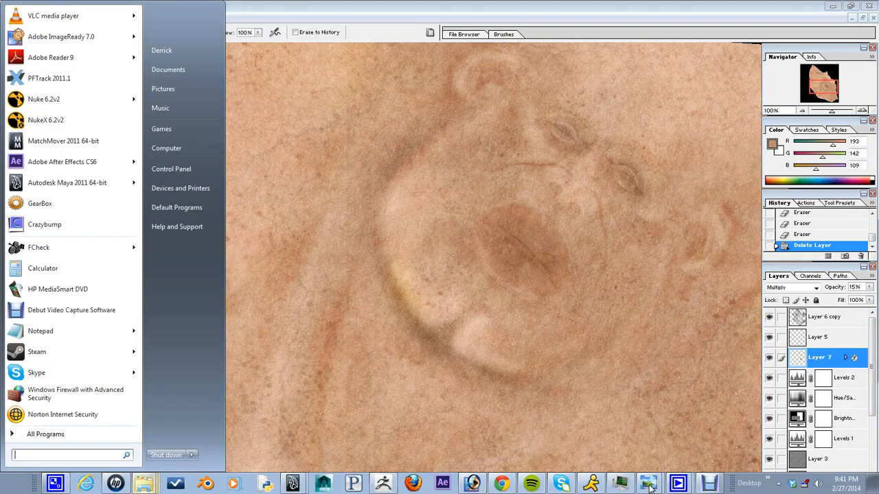
pyautogui.click(643, 484)
pyautogui.click(650, 444)
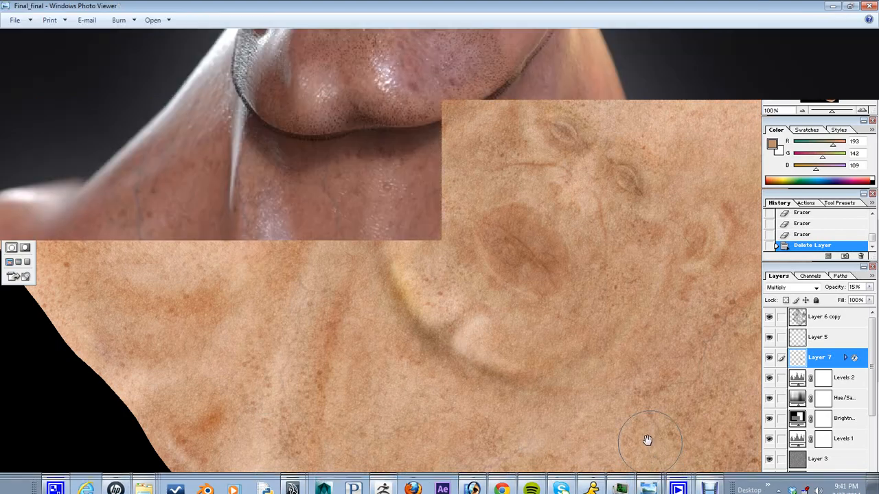
pyautogui.moveTo(454, 304); pyautogui.dragTo(477, 214)
pyautogui.click(381, 480)
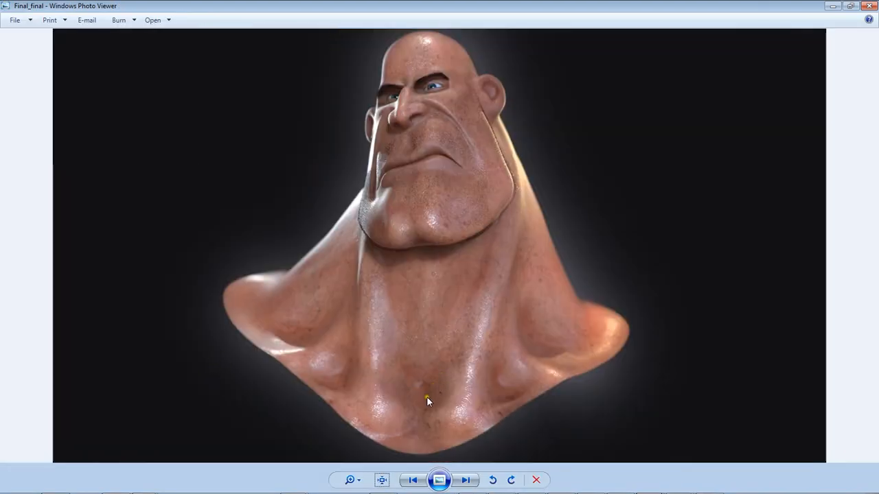
pyautogui.scroll(6, 426, 396)
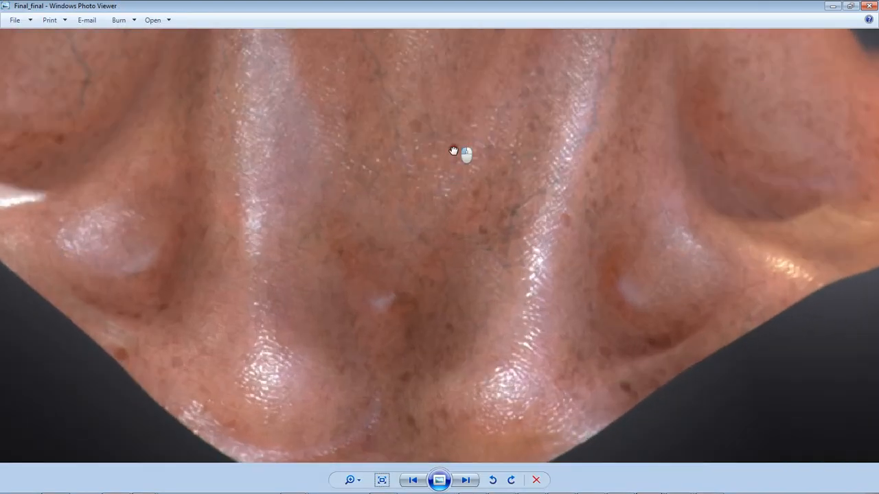
# Examine the skin detail on the render's face and chin, and return to Photoshop
pyautogui.scroll(-5, 453, 151)
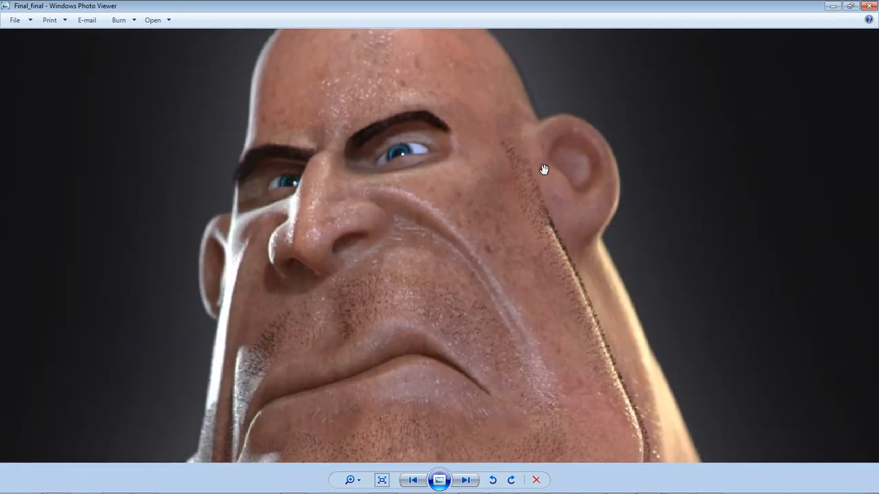
pyautogui.scroll(-3, 490, 197)
pyautogui.scroll(3, 464, 180)
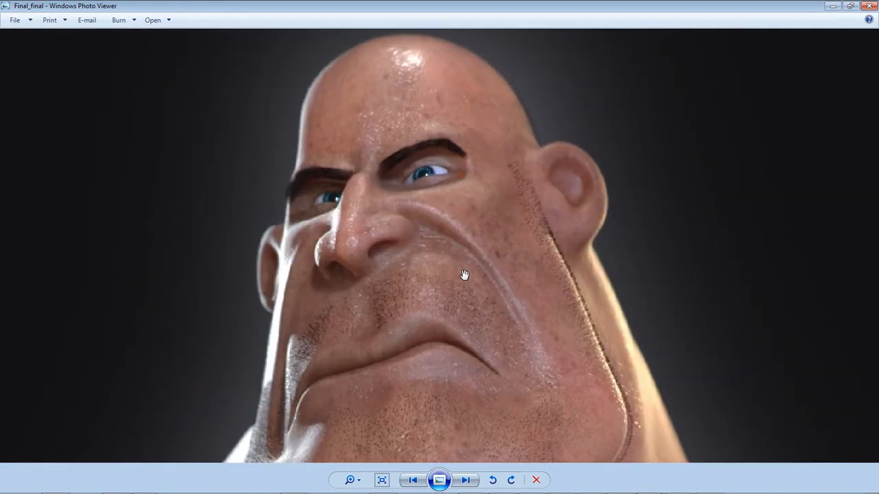
pyautogui.moveTo(520, 404); pyautogui.dragTo(439, 87)
pyautogui.press('super')
pyautogui.moveTo(383, 137); pyautogui.dragTo(387, 252)
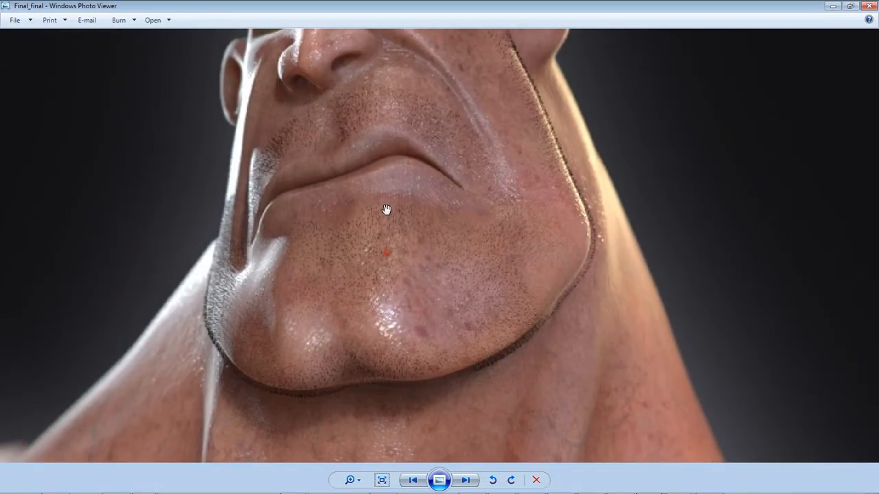
pyautogui.press('super')
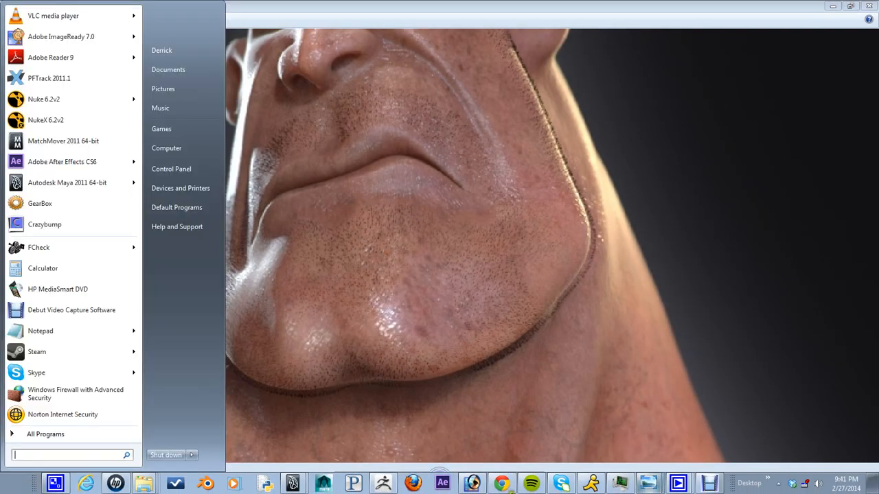
pyautogui.click(473, 484)
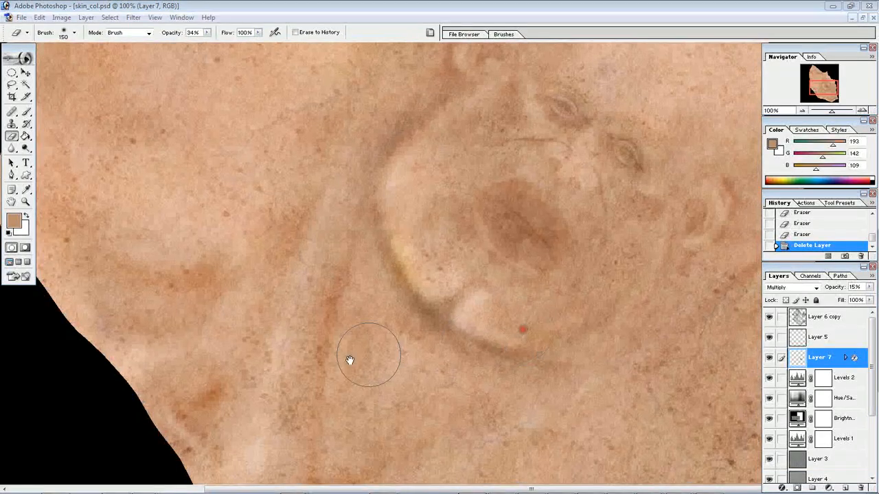
# Open the freckled skin photo figure-smaller-2-5 from the tex folder in Photoshop
pyautogui.press('super')
pyautogui.click(144, 484)
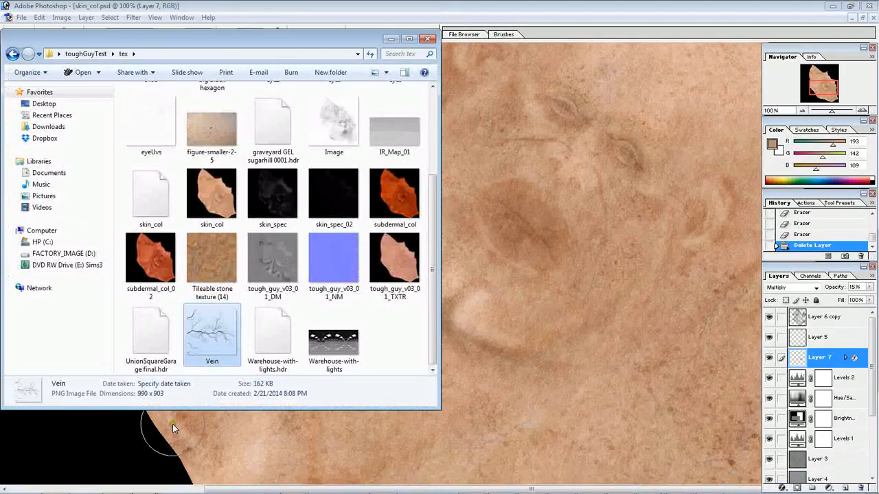
pyautogui.scroll(3, 214, 248)
pyautogui.click(193, 299)
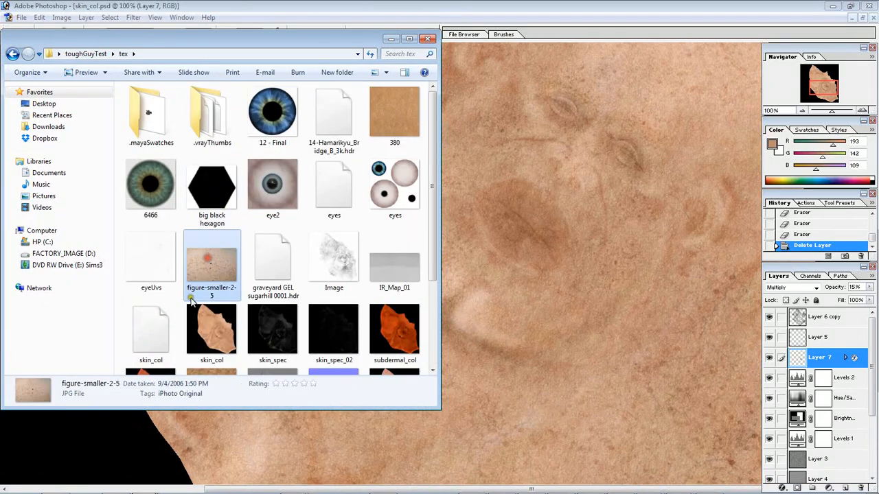
pyautogui.moveTo(474, 216); pyautogui.dragTo(477, 214)
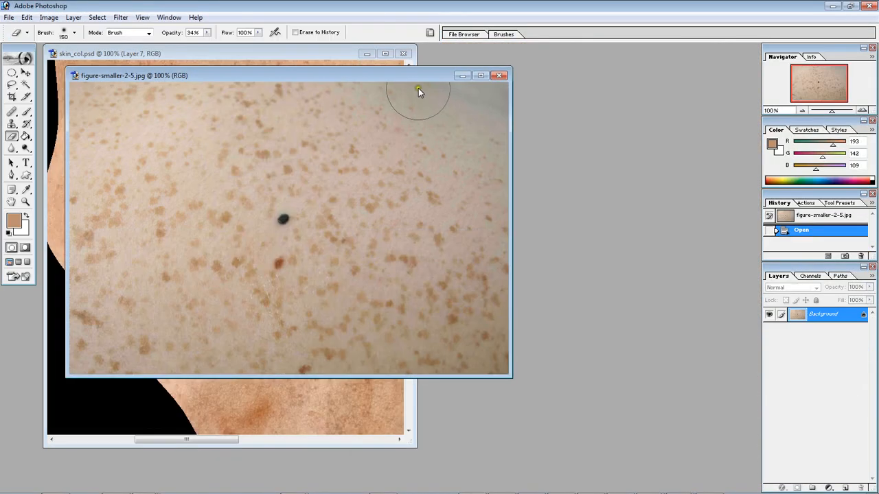
# Copy the freckle photo into skin_col.psd as a new layer, close the source image, and place the patch beside the face
pyautogui.moveTo(421, 73); pyautogui.dragTo(611, 74)
pyautogui.press('v')
pyautogui.moveTo(551, 188); pyautogui.dragTo(155, 184)
pyautogui.click(690, 76)
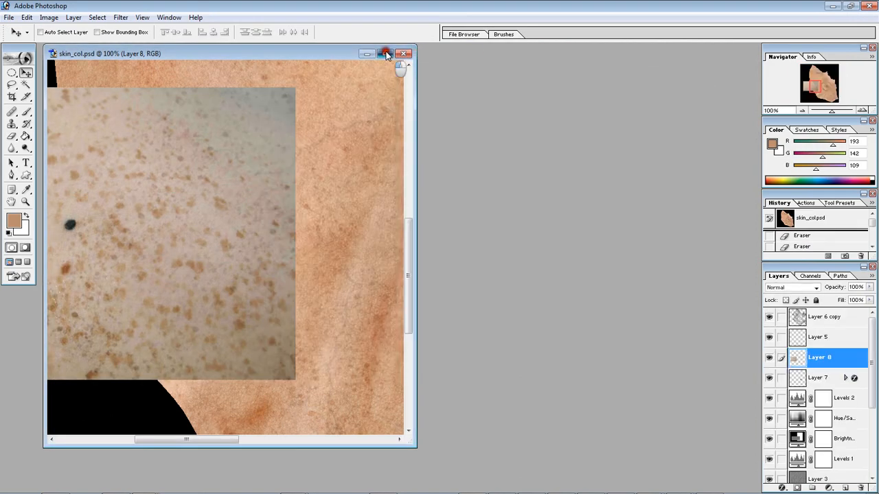
pyautogui.click(385, 53)
pyautogui.moveTo(288, 189); pyautogui.dragTo(505, 193)
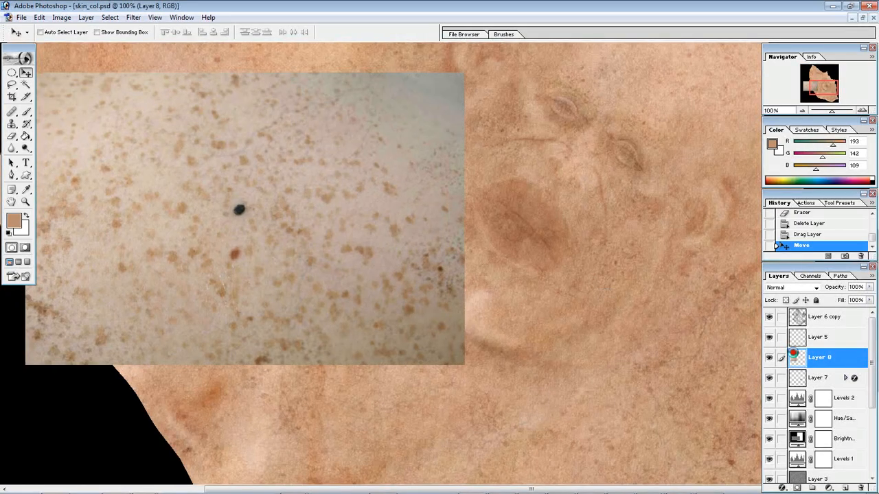
# Reorder the freckle photo layer to sit above Layer 5 and set its blending mode to Soft Light
pyautogui.click(821, 317)
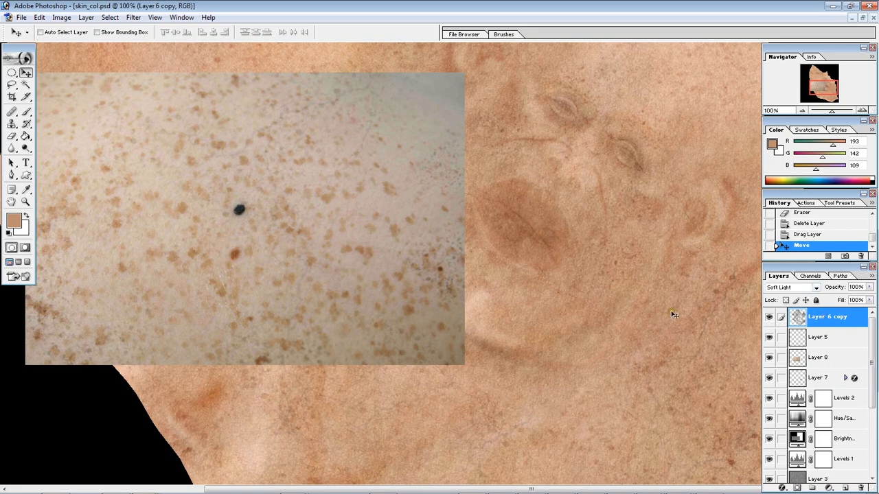
pyautogui.moveTo(819, 351); pyautogui.dragTo(810, 328)
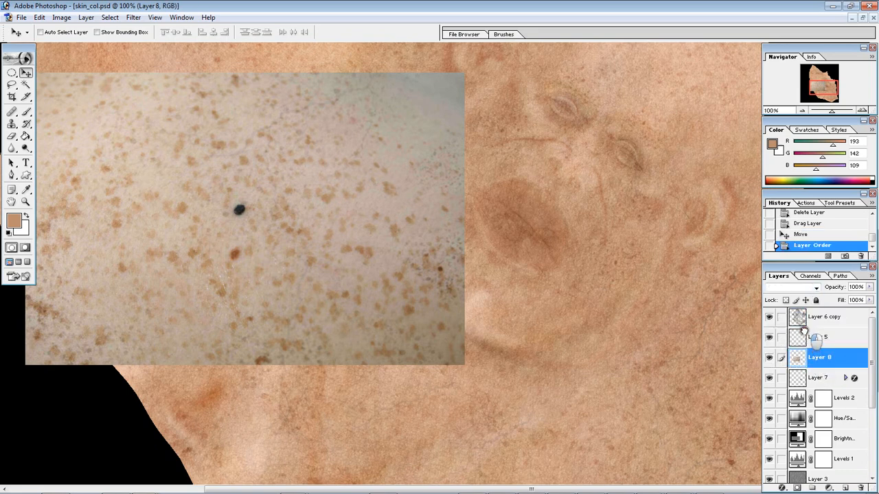
pyautogui.click(791, 286)
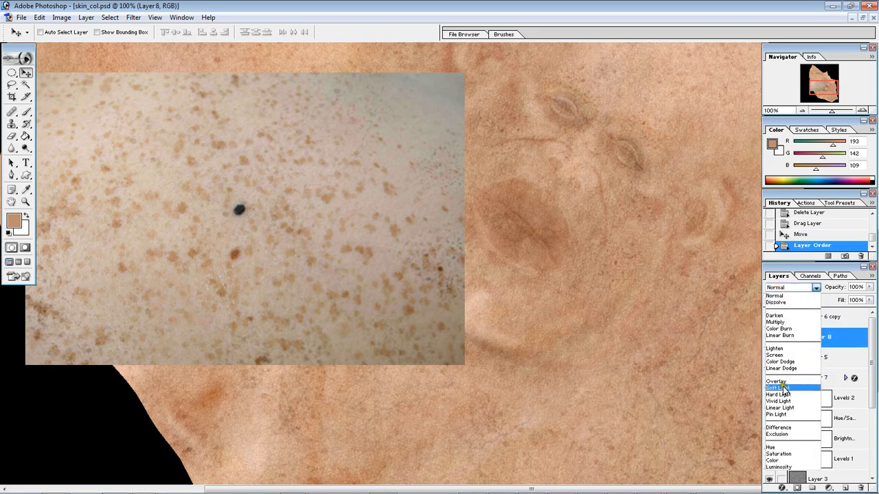
pyautogui.click(789, 389)
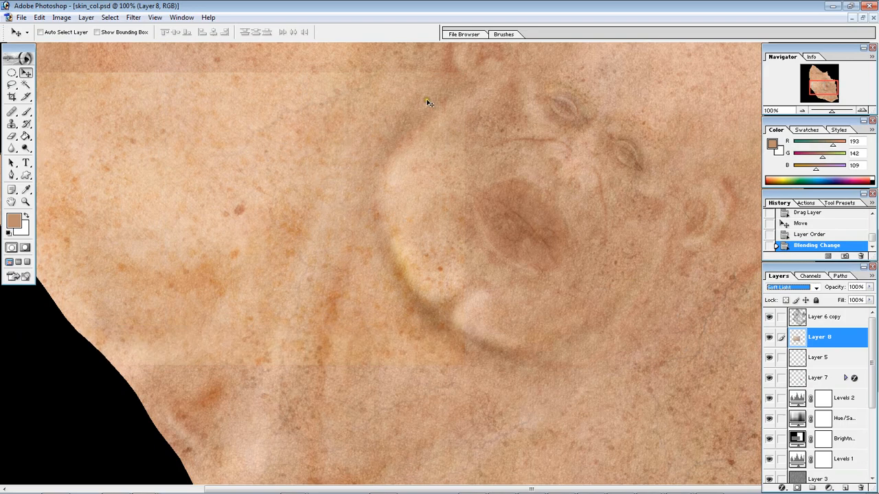
# Reposition the freckle patch higher on the skin map and hide Layer 6 copy
pyautogui.keyDown('ctrl'); pyautogui.keyDown('alt'); pyautogui.click(355, 141); pyautogui.keyUp('alt'); pyautogui.keyUp('ctrl')
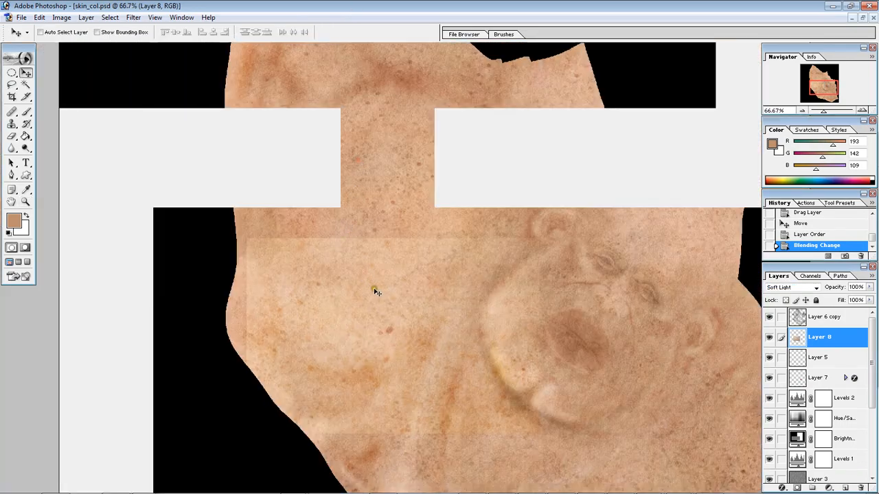
pyautogui.moveTo(374, 290); pyautogui.dragTo(513, 219)
pyautogui.click(768, 318)
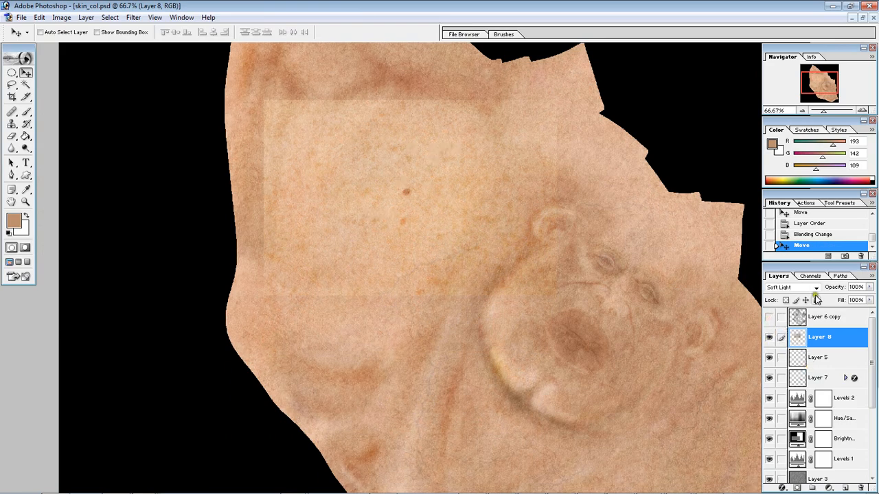
# Set the freckle layer's Levels to input 80, 1.00, 242 and output 70, 197
pyautogui.hotkey('ctrl', 'l')
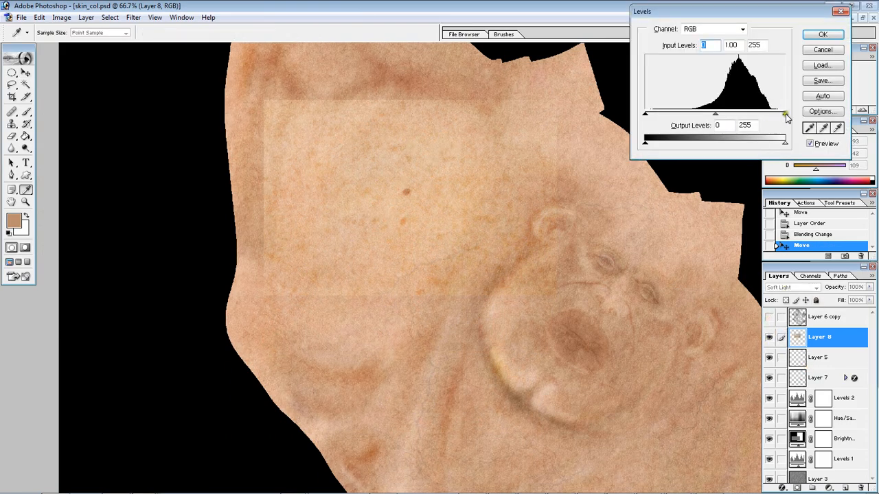
pyautogui.moveTo(785, 114); pyautogui.dragTo(778, 116)
pyautogui.moveTo(715, 115); pyautogui.dragTo(743, 117)
pyautogui.moveTo(645, 115); pyautogui.dragTo(688, 116)
pyautogui.moveTo(745, 118); pyautogui.dragTo(734, 117)
pyautogui.moveTo(650, 144); pyautogui.dragTo(725, 145)
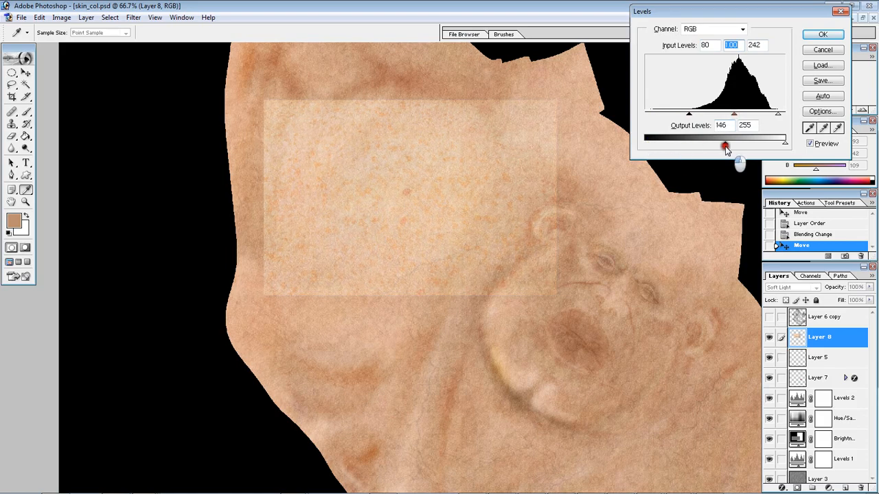
pyautogui.moveTo(777, 148); pyautogui.dragTo(683, 141)
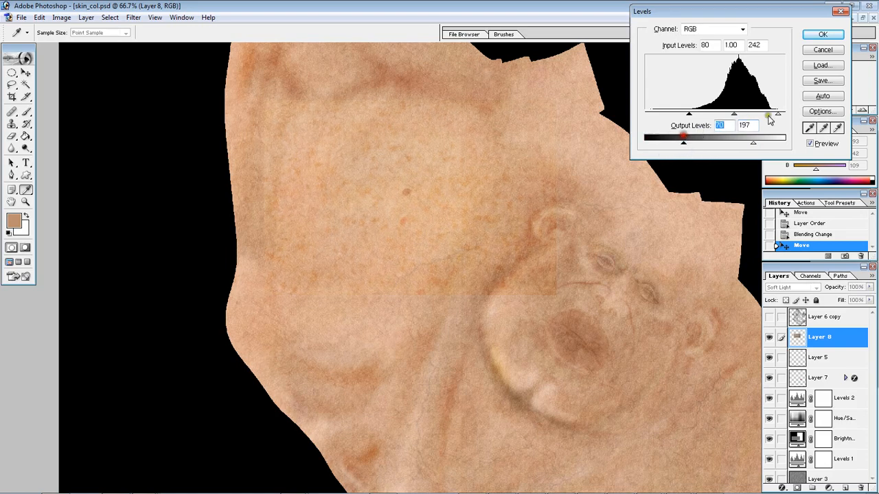
# Lower the white input level and both output levels of the freckle layer, and apply the Levels adjustment
pyautogui.moveTo(776, 118); pyautogui.dragTo(745, 118)
pyautogui.moveTo(692, 147); pyautogui.dragTo(675, 143)
pyautogui.moveTo(753, 142); pyautogui.dragTo(735, 146)
pyautogui.click(823, 35)
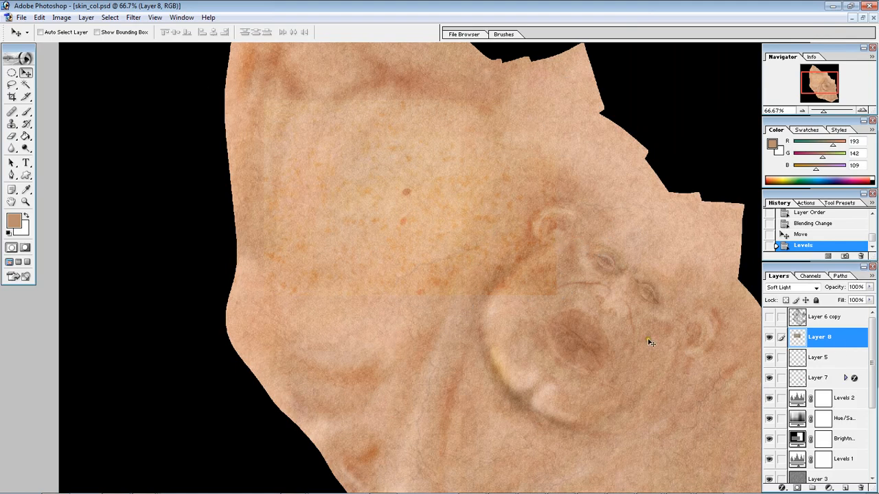
# Desaturate the freckle layer and darken its midtones in Levels with the white input at 222
pyautogui.hotkey('ctrl', 'shift', 'u')
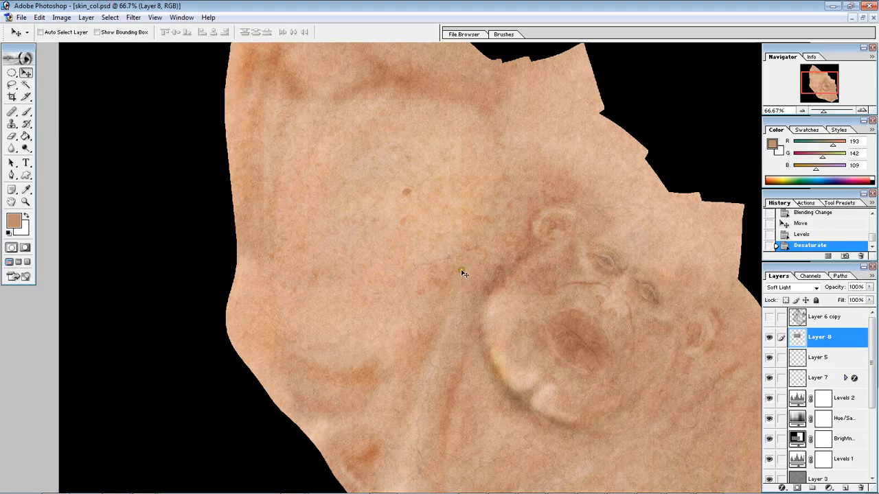
pyautogui.hotkey('ctrl', 'l')
pyautogui.moveTo(785, 114); pyautogui.dragTo(767, 114)
pyautogui.moveTo(707, 114); pyautogui.dragTo(729, 115)
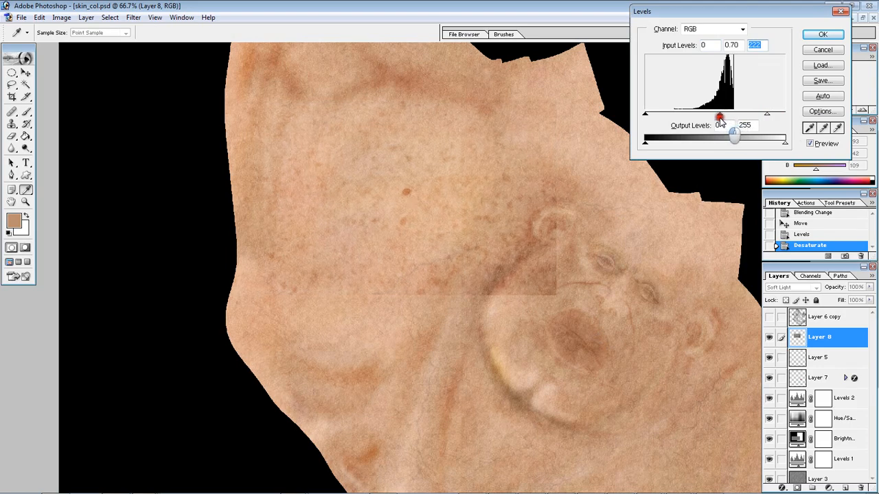
pyautogui.click(823, 35)
# Blend the freckle patch's hard edges into the surrounding skin using the Eraser at 34% opacity
pyautogui.press('w')
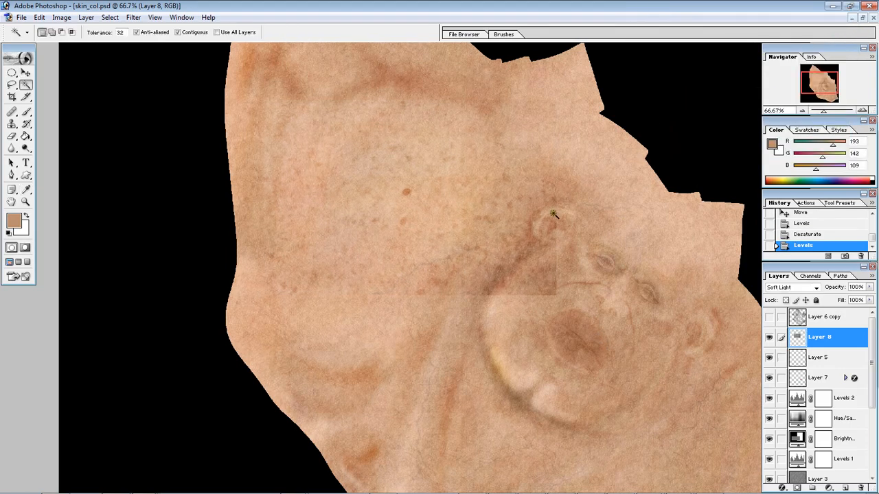
pyautogui.press('e')
pyautogui.moveTo(554, 277); pyautogui.dragTo(535, 318)
pyautogui.moveTo(554, 241); pyautogui.dragTo(527, 296)
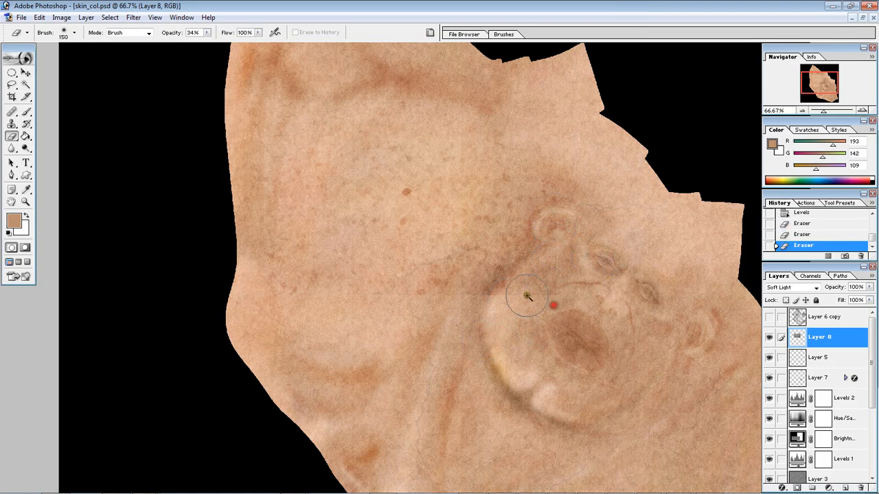
pyautogui.moveTo(538, 255)
pyautogui.mouseDown()
pyautogui.moveTo(478, 302)
pyautogui.moveTo(527, 235)
pyautogui.mouseUp()
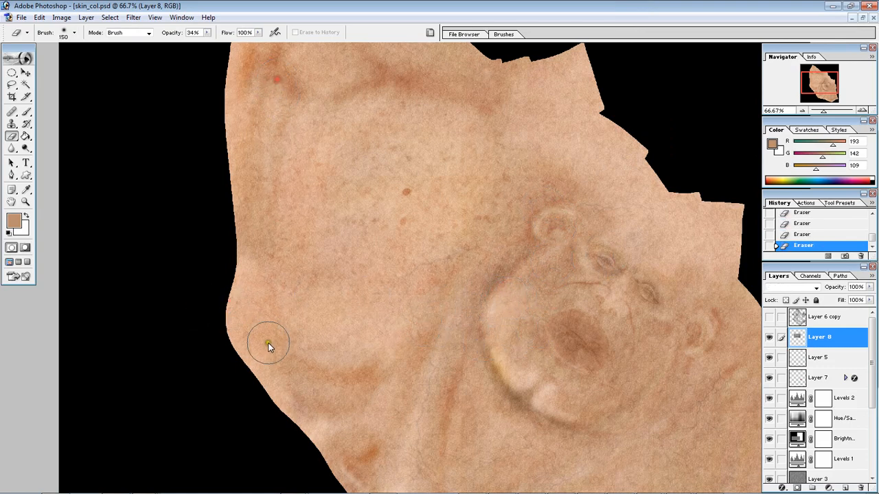
pyautogui.click(639, 105)
pyautogui.click(684, 138)
pyautogui.click(545, 276)
# Move the freckle patch up over the forehead area and scale it down to 68.1%
pyautogui.press('v')
pyautogui.moveTo(403, 186)
pyautogui.mouseDown()
pyautogui.moveTo(398, 147)
pyautogui.moveTo(473, 280)
pyautogui.moveTo(565, 371)
pyautogui.moveTo(559, 206)
pyautogui.moveTo(424, 145)
pyautogui.moveTo(458, 160)
pyautogui.mouseUp()
pyautogui.hotkey('ctrl', 't')
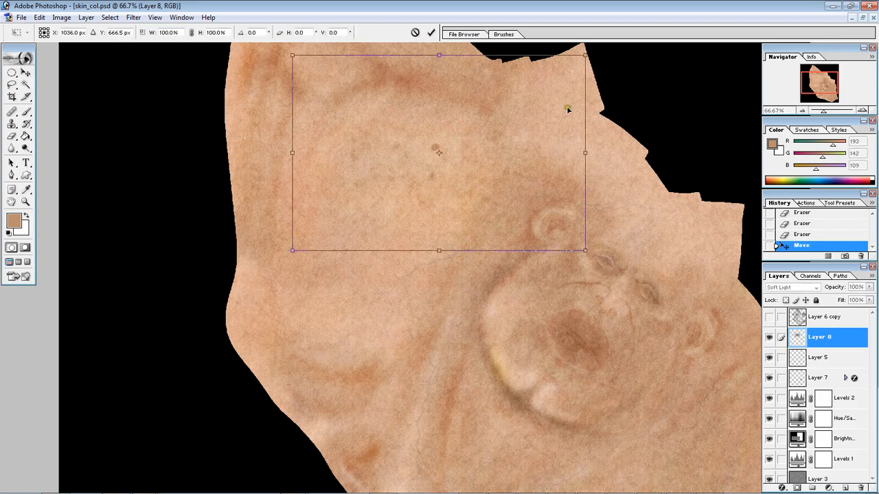
pyautogui.moveTo(582, 52); pyautogui.dragTo(551, 92)
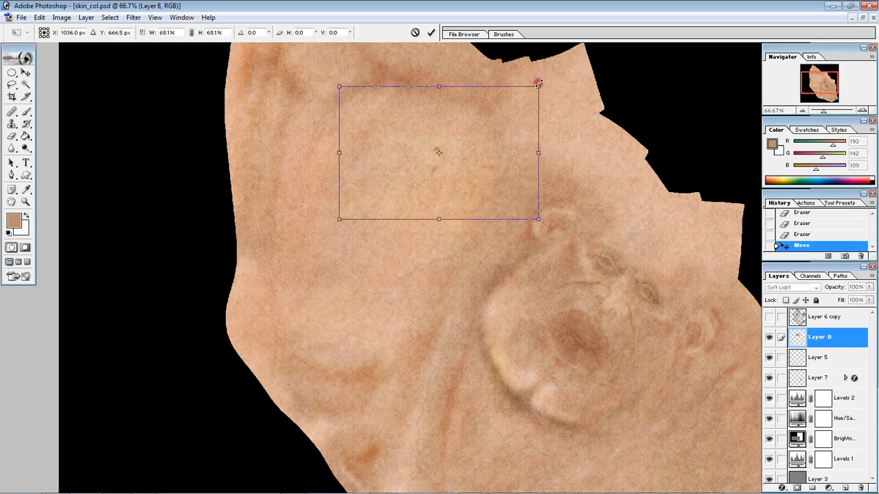
pyautogui.doubleClick(483, 118)
# Duplicate the reduced freckle patch beside and below itself, and merge the copies down into Layer 8
pyautogui.moveTo(450, 152); pyautogui.dragTo(337, 244)
pyautogui.moveTo(337, 243); pyautogui.dragTo(337, 245)
pyautogui.hotkey('ctrl', 'e')
pyautogui.hotkey('ctrl', 'e')
pyautogui.hotkey('ctrl', 'e')
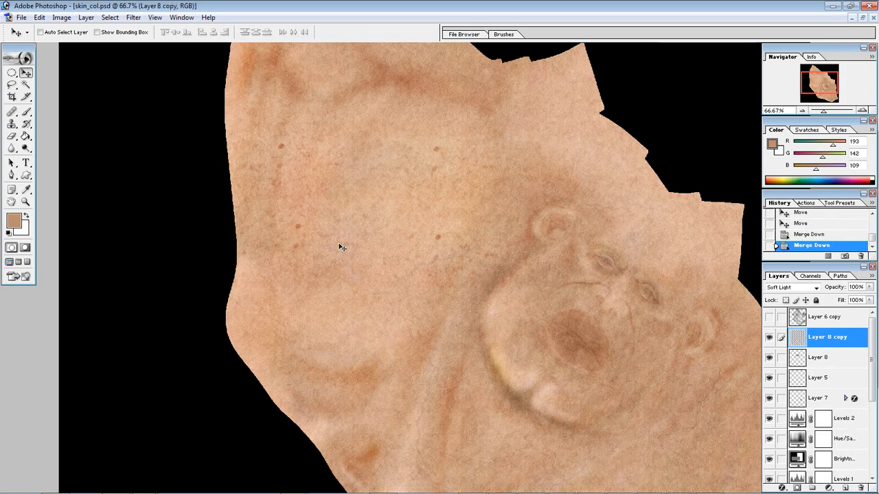
# Fade the repeated dark moles on the merged freckle layer using the Eraser at 34% opacity
pyautogui.press('e')
pyautogui.click(284, 146)
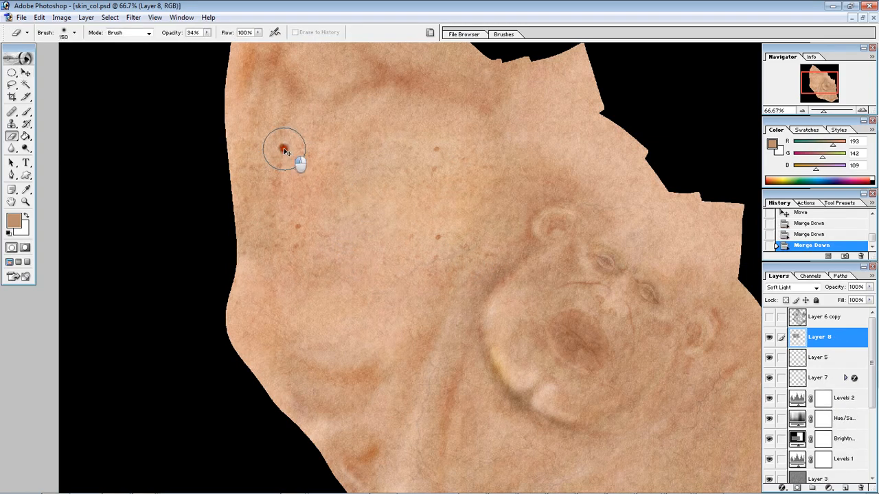
pyautogui.click(285, 145)
pyautogui.click(283, 145)
pyautogui.click(298, 223)
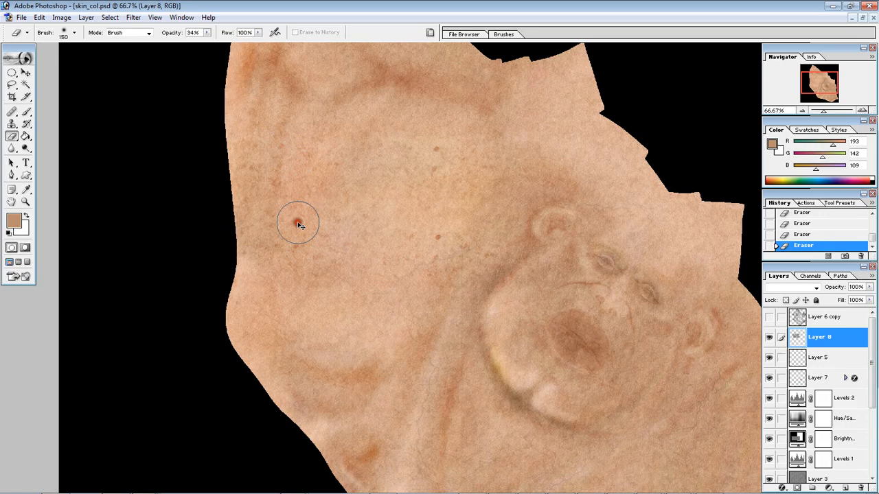
pyautogui.click(437, 148)
pyautogui.click(437, 230)
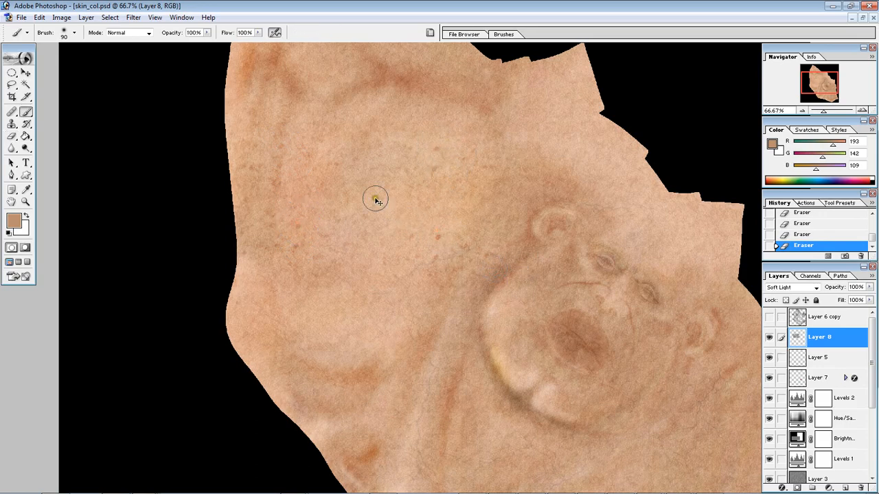
# Shift the merged freckle layer up over the skin and scale it down
pyautogui.press('v')
pyautogui.moveTo(379, 252); pyautogui.dragTo(404, 173)
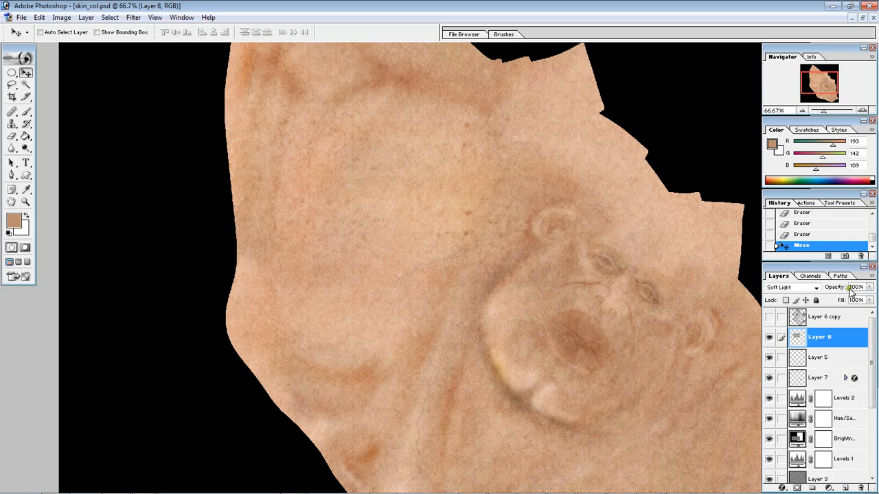
pyautogui.hotkey('ctrl', 't')
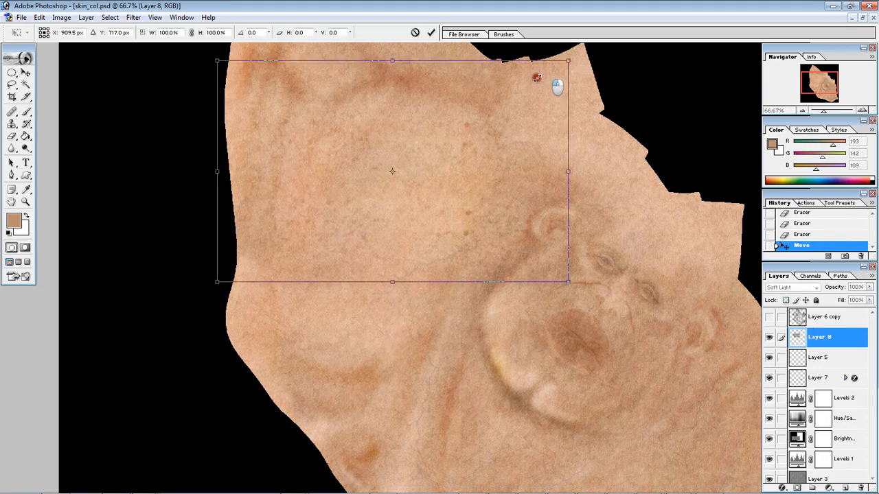
pyautogui.moveTo(549, 83); pyautogui.dragTo(509, 105)
pyautogui.press('Return')
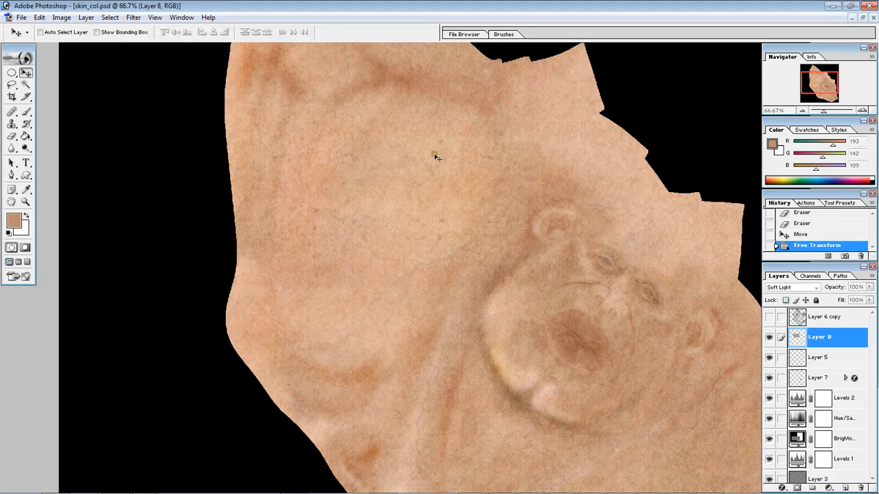
# Copy the freckle layer to the skin below the face, rotate it by -41.9° and merge it into Layer 8
pyautogui.moveTo(612, 405); pyautogui.dragTo(648, 423)
pyautogui.moveTo(666, 286); pyautogui.dragTo(672, 147)
pyautogui.hotkey('ctrl', 't')
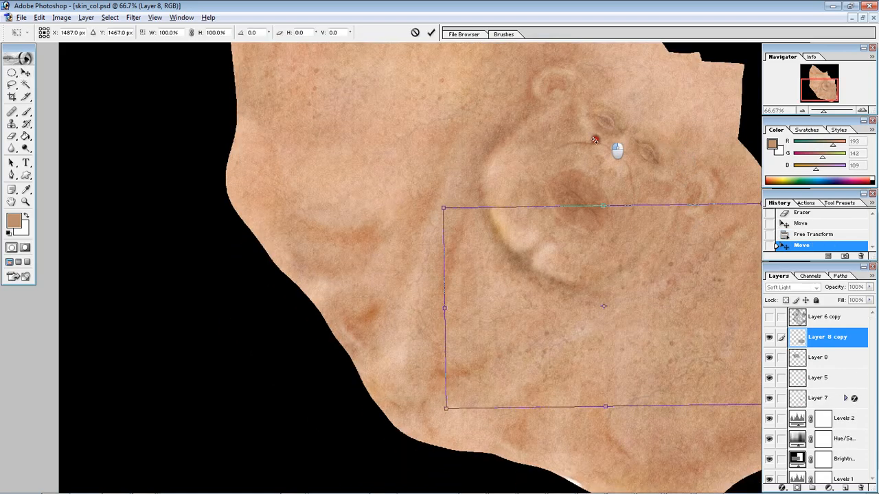
pyautogui.moveTo(550, 142); pyautogui.dragTo(529, 166)
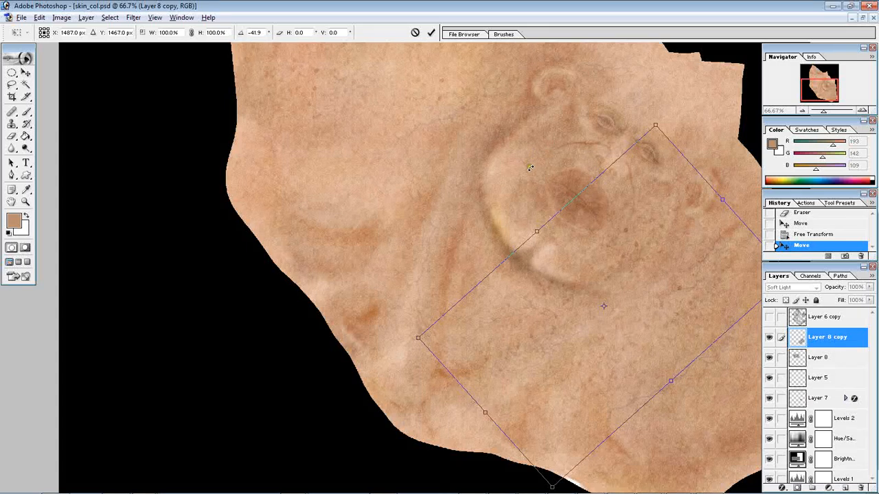
pyautogui.press('Return')
pyautogui.scroll(3, 506, 199)
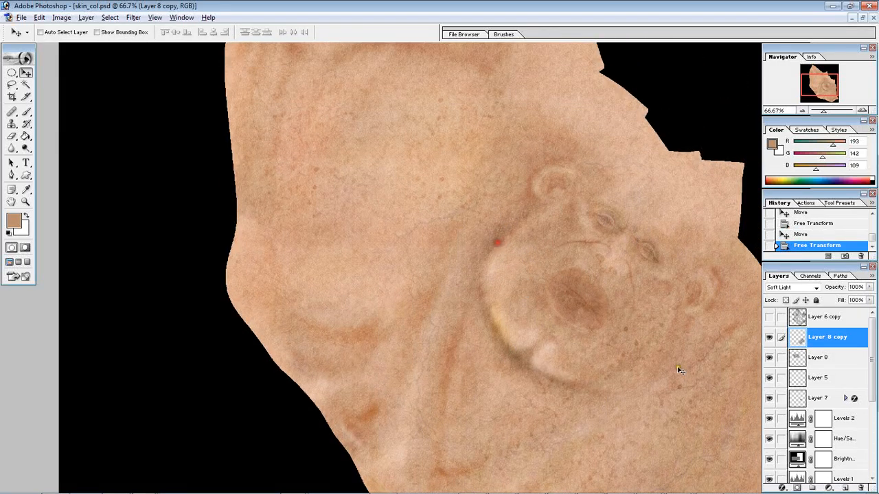
pyautogui.hotkey('ctrl', 'e')
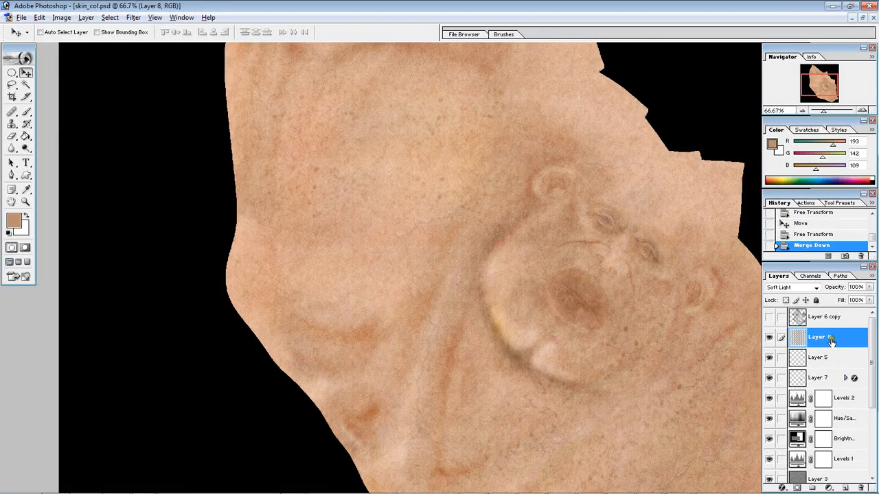
# Delete the freckle layer Layer 8 and make Layer 6 copy visible
pyautogui.moveTo(830, 339); pyautogui.dragTo(861, 486)
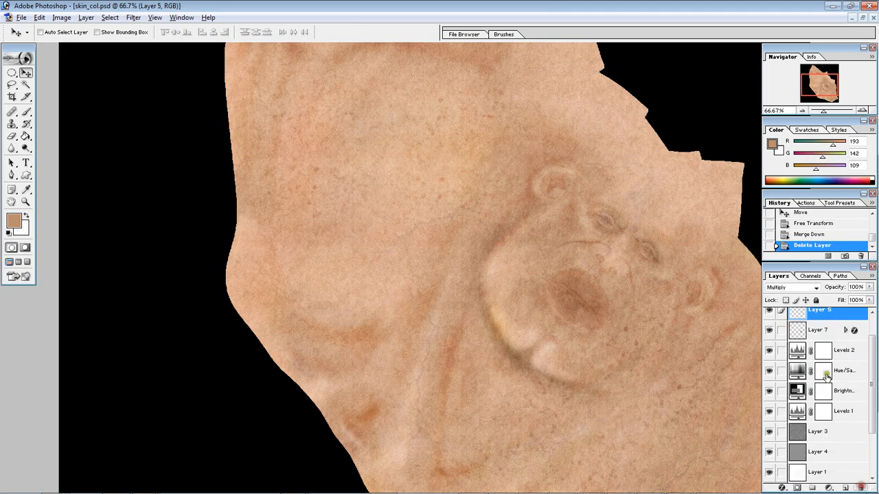
pyautogui.scroll(1, 774, 327)
pyautogui.click(768, 318)
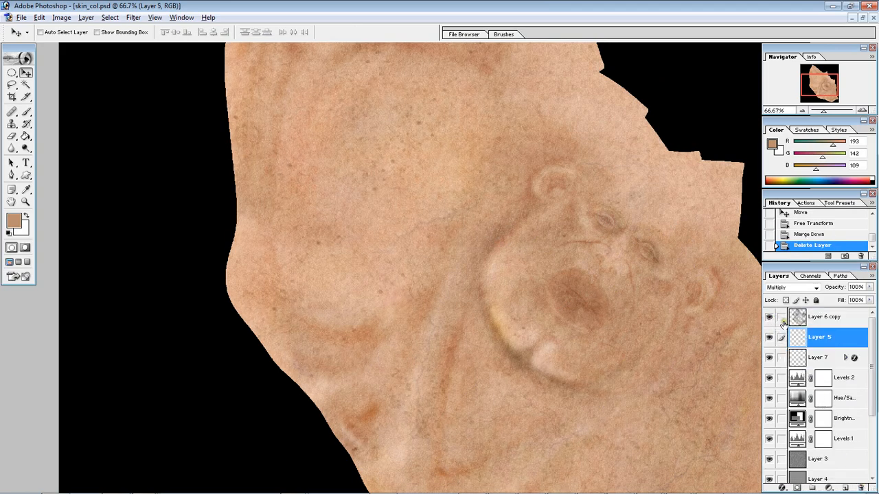
# Select Layer 6 copy, check its blend mode and inspect its freckle detail on the lower part of the map
pyautogui.click(795, 288)
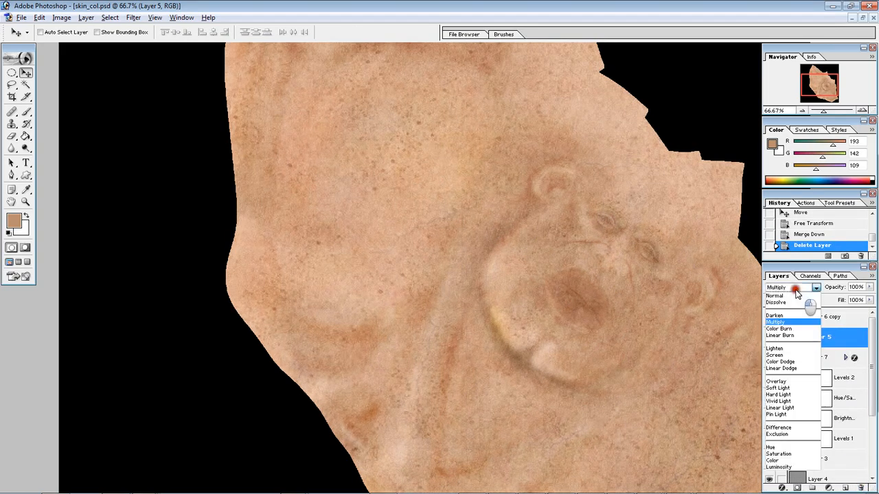
pyautogui.click(856, 320)
pyautogui.click(798, 316)
pyautogui.click(789, 287)
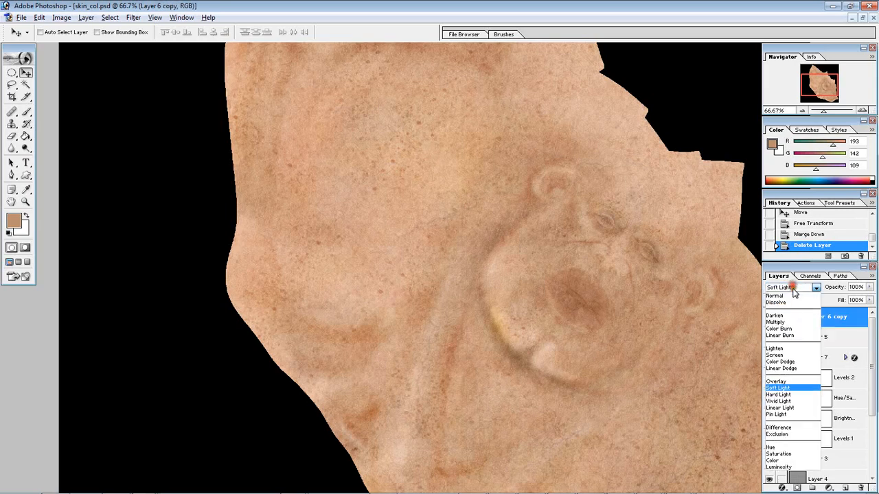
pyautogui.click(782, 285)
pyautogui.moveTo(587, 213); pyautogui.dragTo(447, 212)
pyautogui.hotkey('ctrl', 'z')
pyautogui.moveTo(519, 324); pyautogui.dragTo(480, 210)
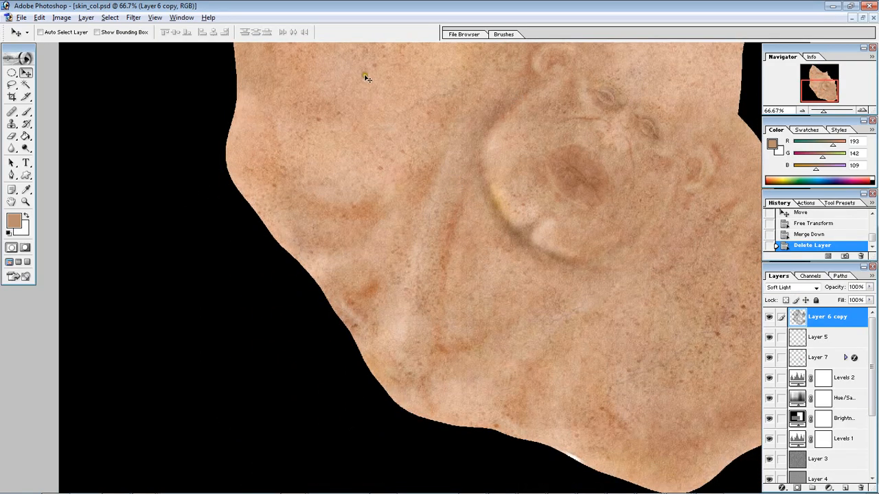
pyautogui.click(851, 18)
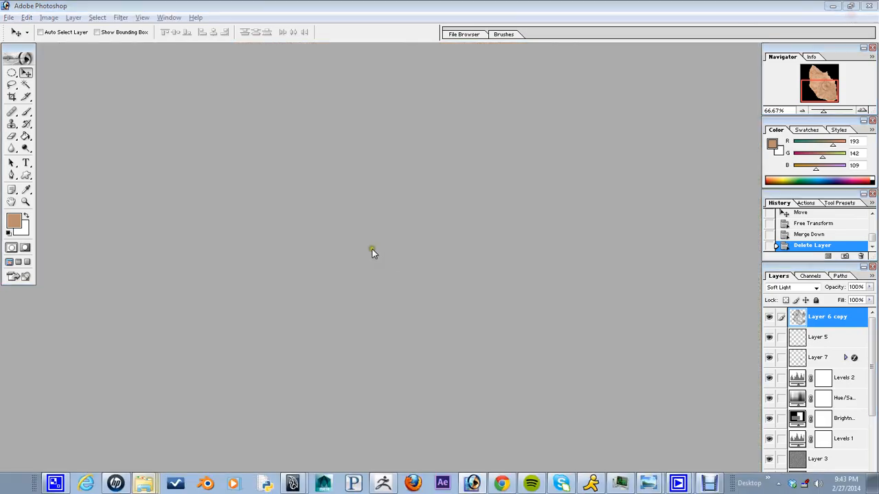
pyautogui.press('super')
pyautogui.click(295, 370)
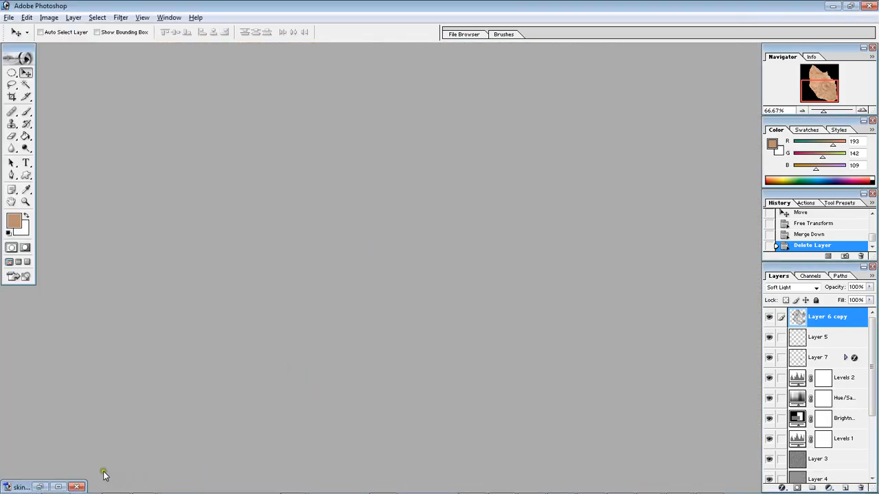
pyautogui.click(41, 486)
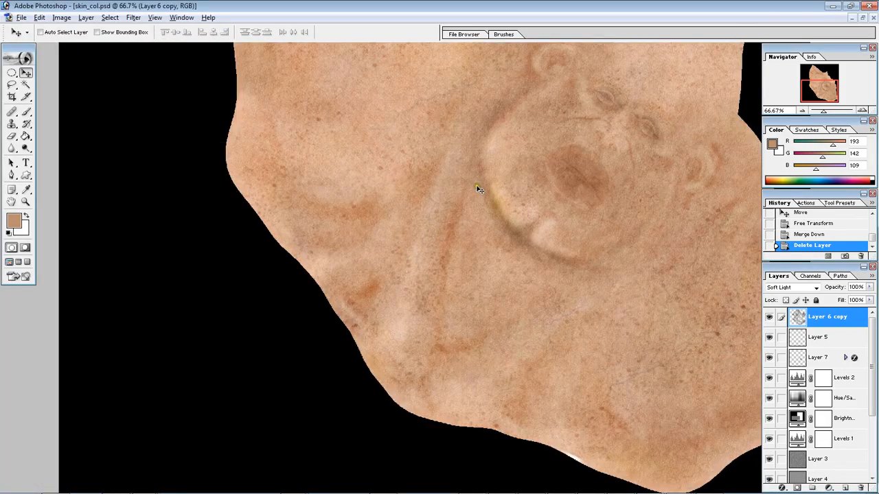
# Select the whole canvas and copy the merged content of all visible layers
pyautogui.click(472, 180)
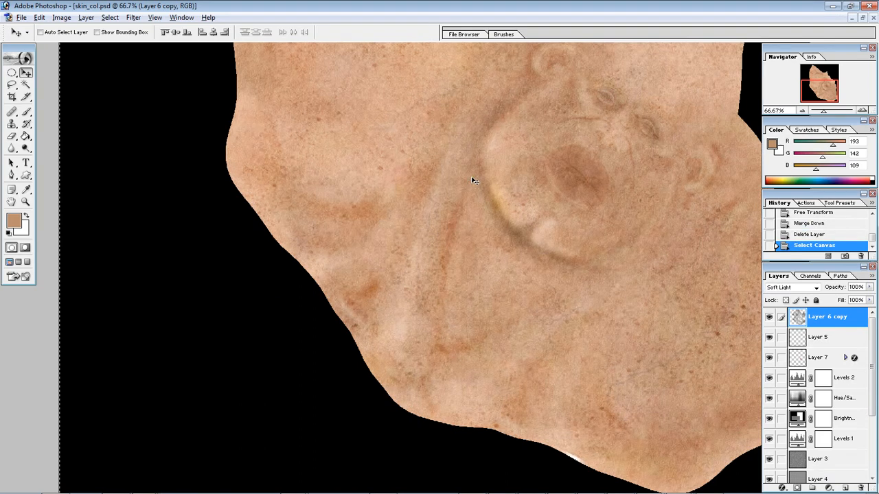
pyautogui.hotkey('ctrl', 'a')
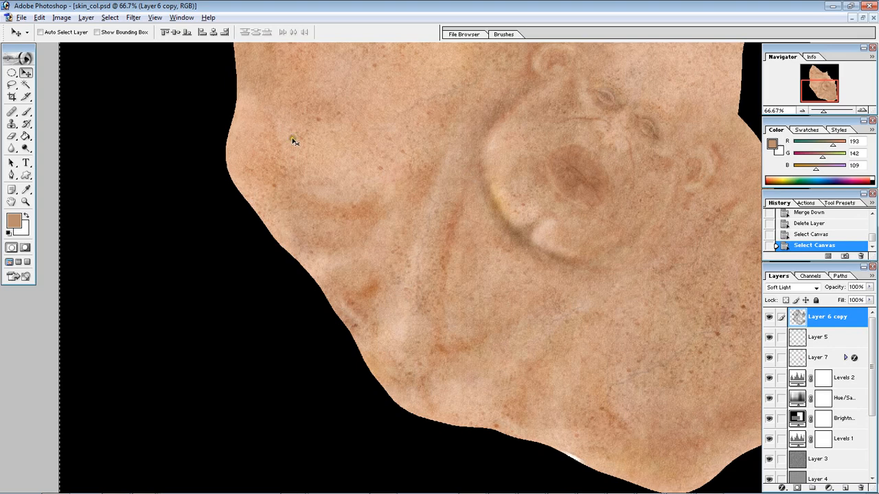
pyautogui.click(91, 19)
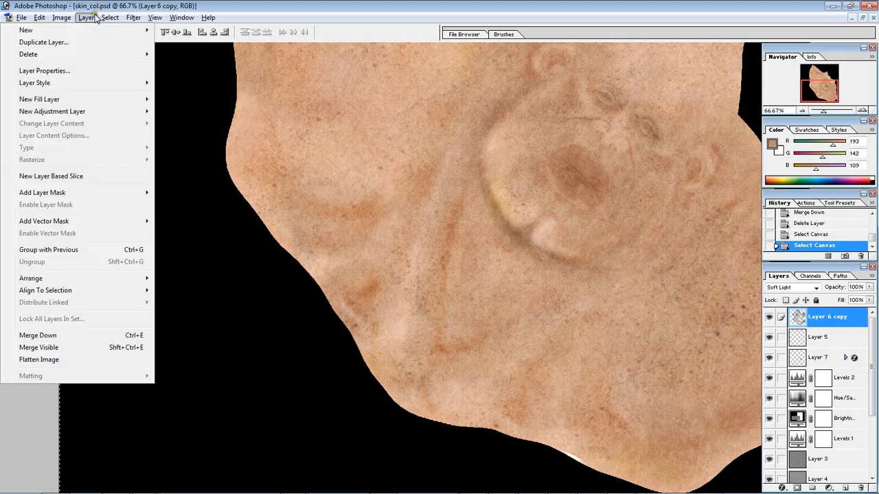
pyautogui.moveTo(61, 18)
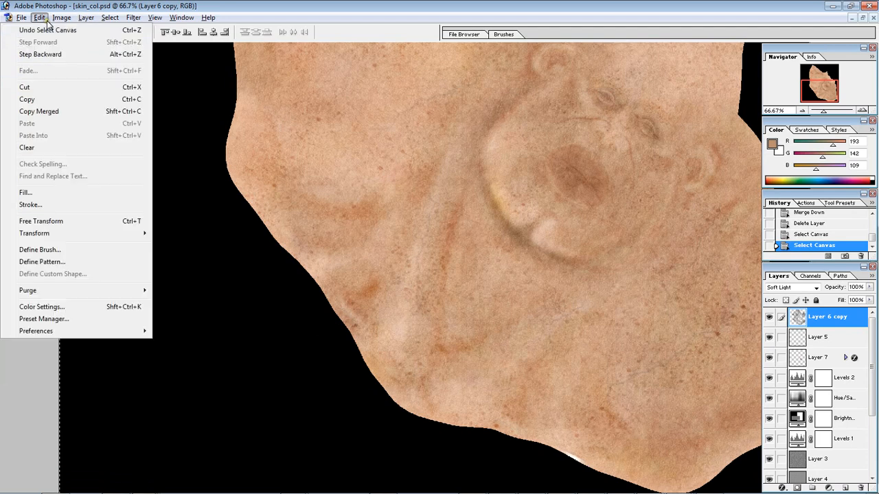
pyautogui.click(64, 111)
# Create a new transparent 2048 × 2048 pixel RGB document, paste the merged skin map and maximize its window
pyautogui.press('z')
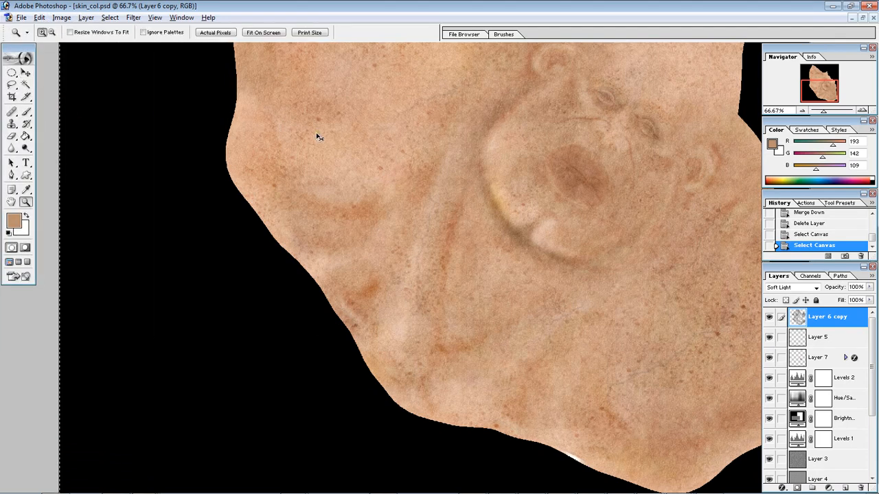
pyautogui.keyDown('alt'); pyautogui.click(318, 133); pyautogui.keyUp('alt')
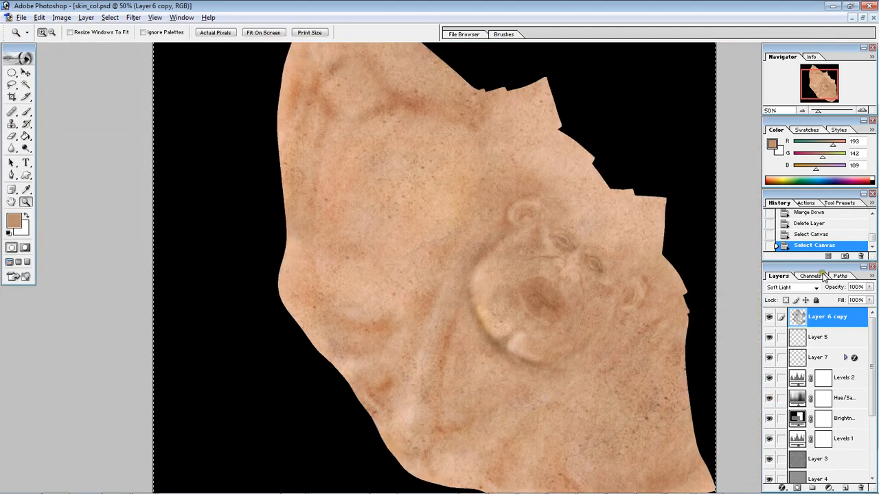
pyautogui.click(843, 17)
pyautogui.hotkey('ctrl', 'n')
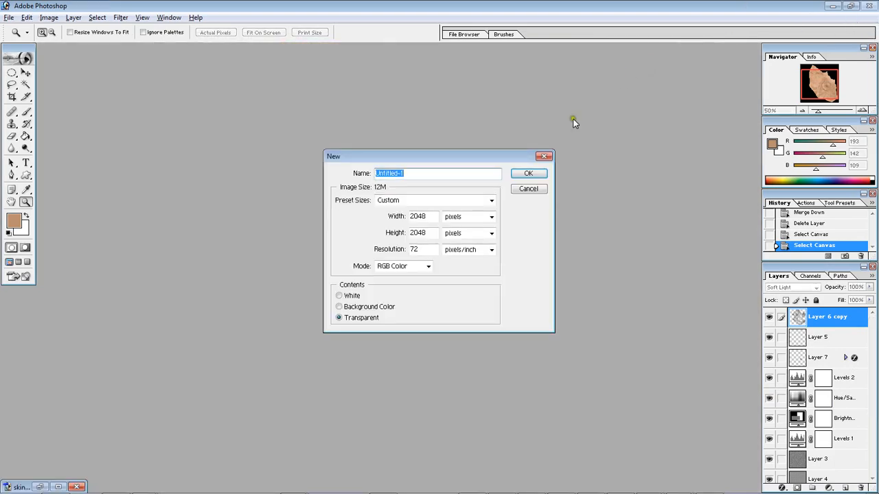
pyautogui.click(523, 173)
pyautogui.hotkey('ctrl', 'v')
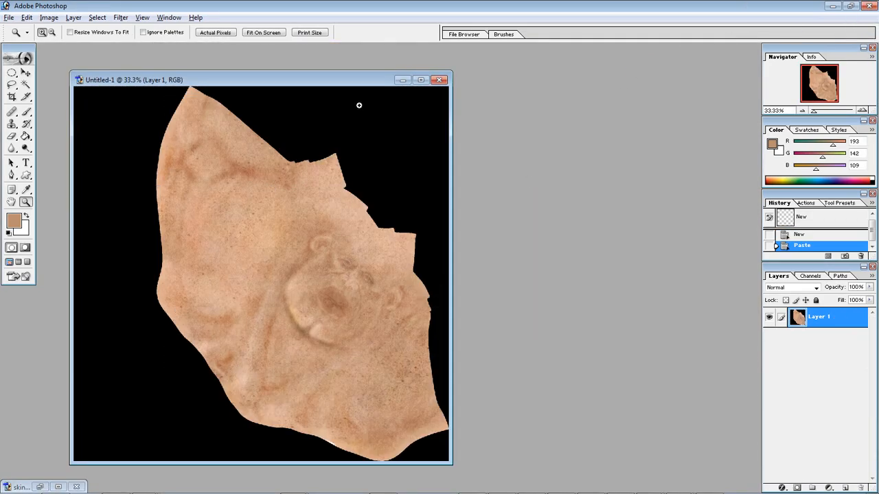
pyautogui.click(420, 81)
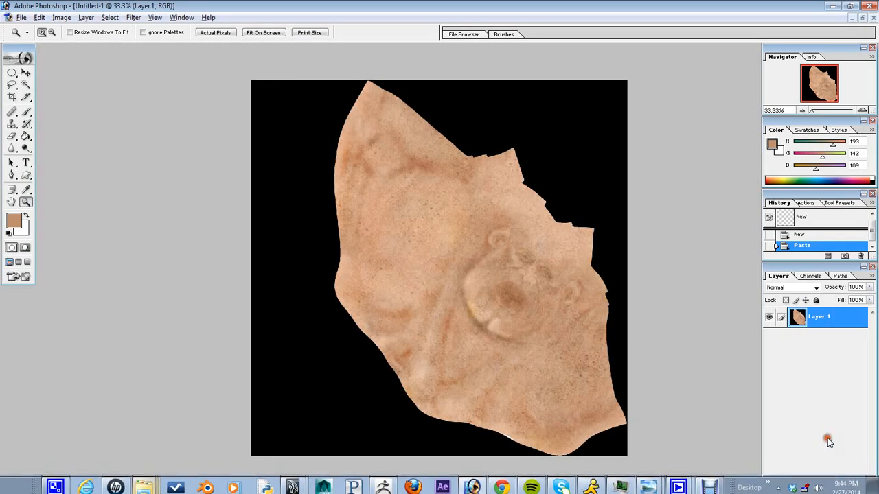
# Add a Levels adjustment layer above the pasted skin map with input levels 67, 1.00 and 228
pyautogui.click(829, 487)
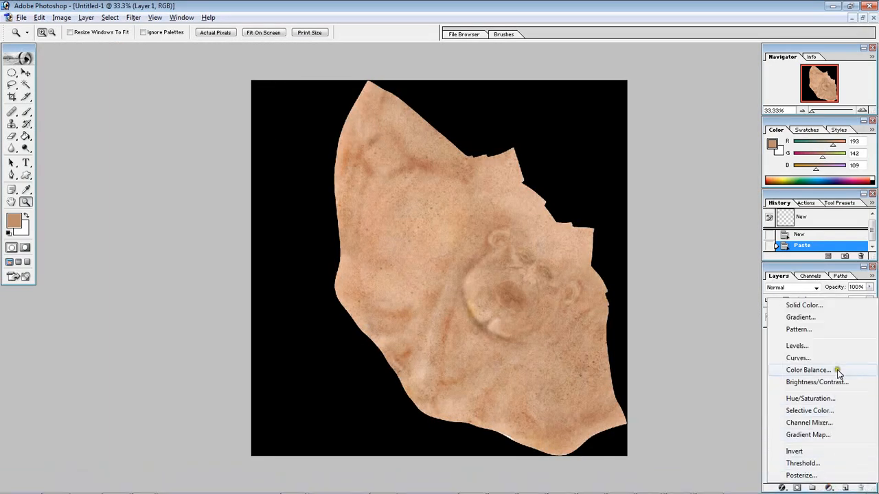
pyautogui.click(830, 345)
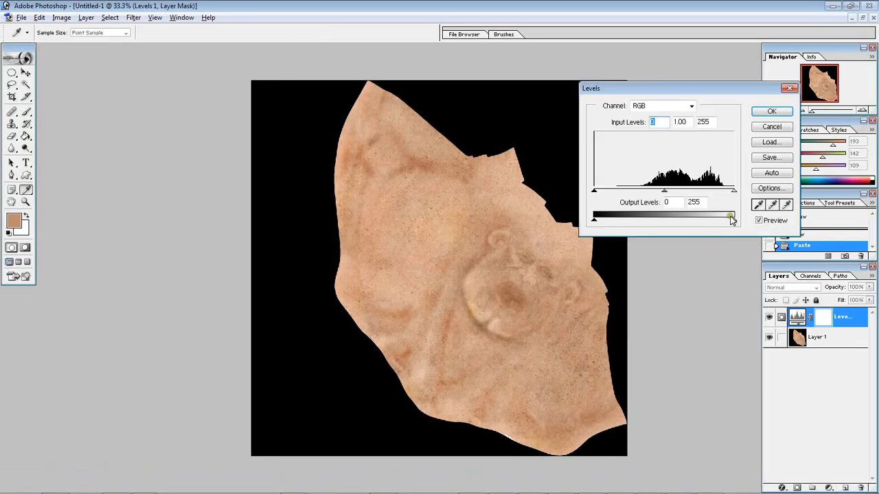
pyautogui.moveTo(733, 191); pyautogui.dragTo(719, 191)
pyautogui.moveTo(596, 191); pyautogui.dragTo(620, 191)
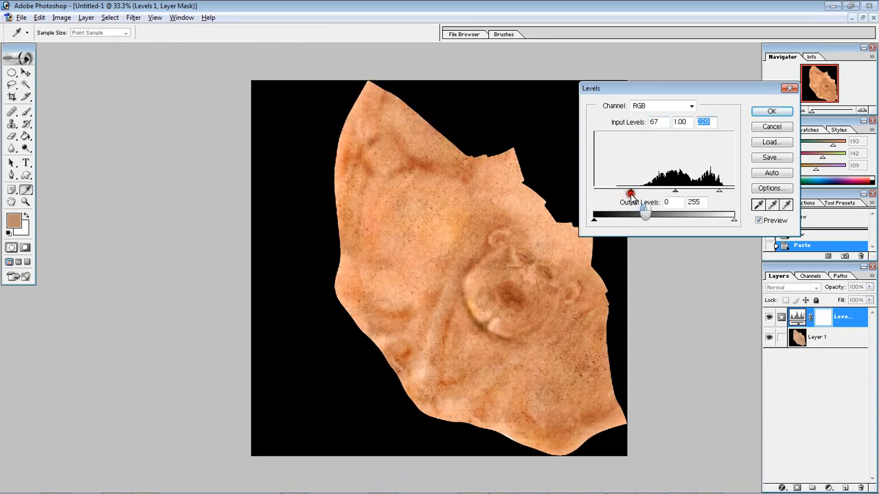
pyautogui.click(770, 111)
# Add a Hue/Saturation adjustment layer with hue -6, saturation +34 and lightness -14 above the Levels layer
pyautogui.click(829, 487)
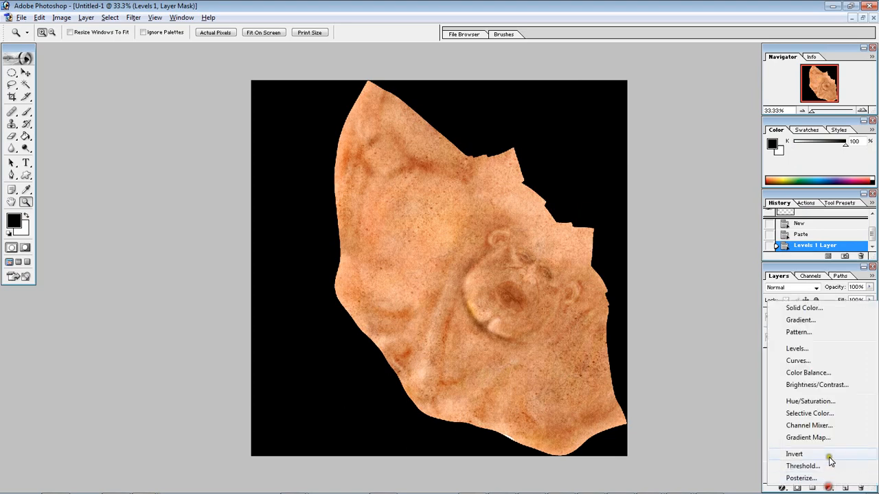
pyautogui.click(827, 402)
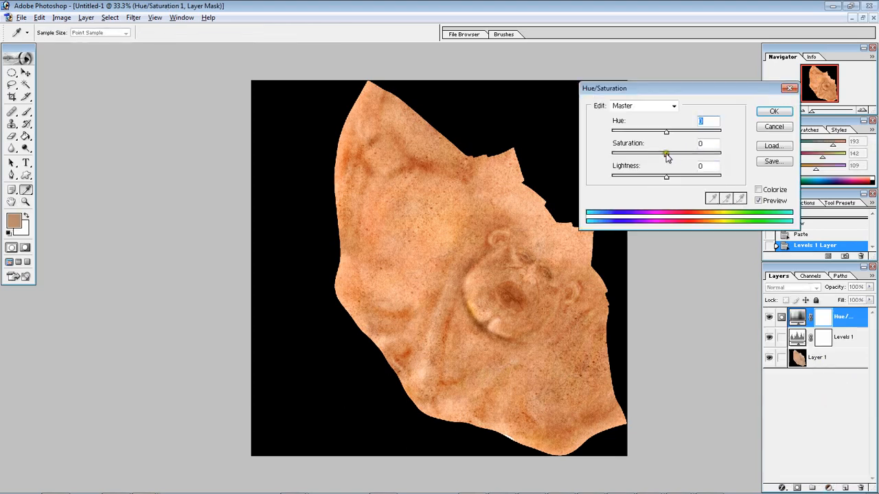
pyautogui.moveTo(667, 158); pyautogui.dragTo(659, 177)
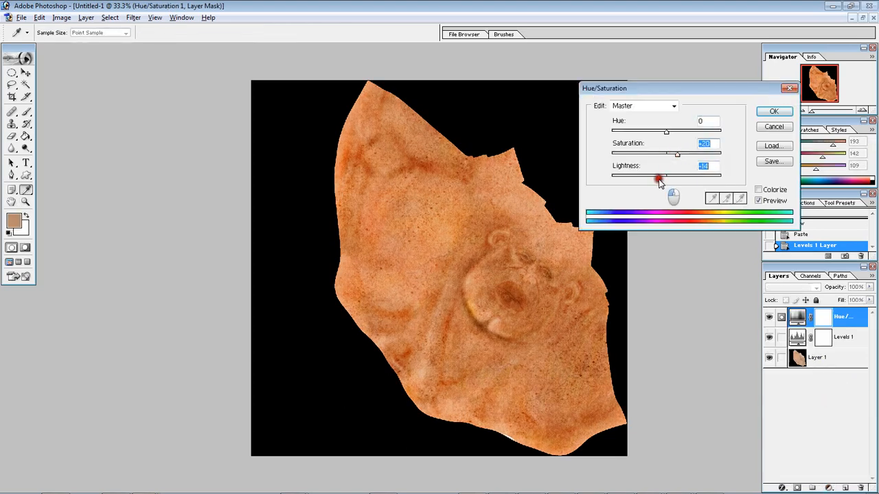
pyautogui.moveTo(666, 131); pyautogui.dragTo(688, 156)
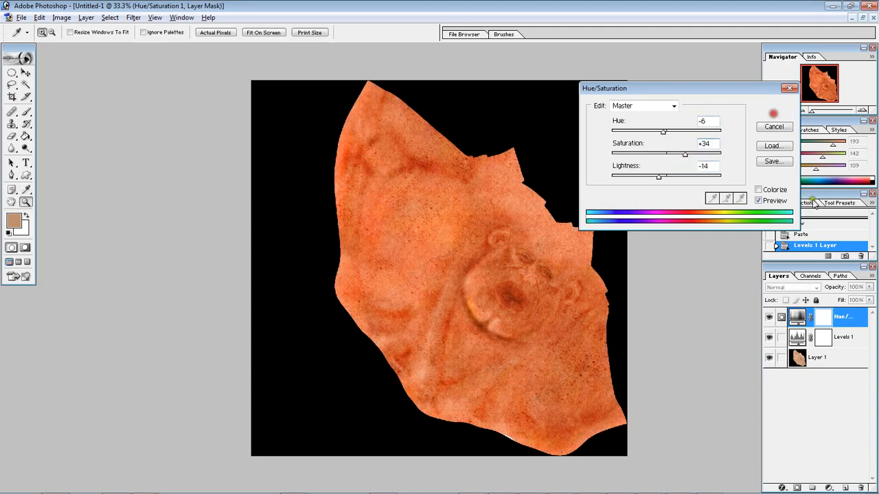
pyautogui.click(773, 111)
# Add a second Levels adjustment layer on top with midtone input 0.72 and a slightly lowered white input level
pyautogui.click(829, 487)
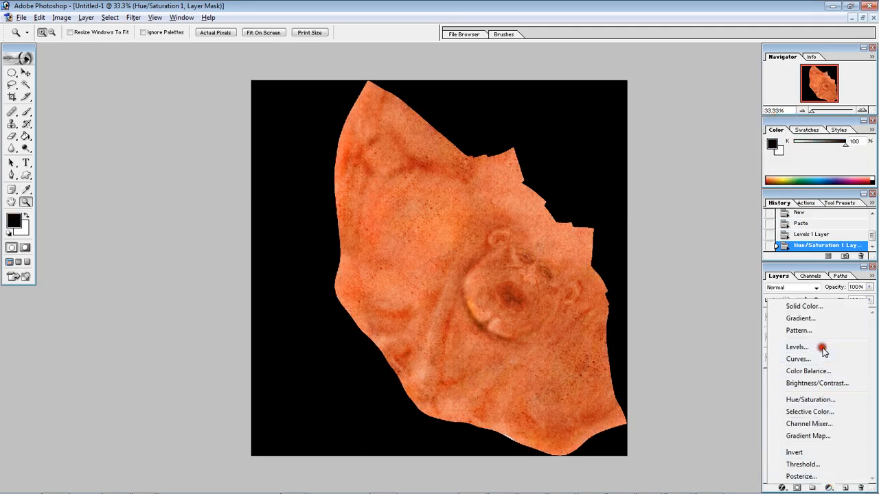
pyautogui.moveTo(669, 192); pyautogui.dragTo(678, 192)
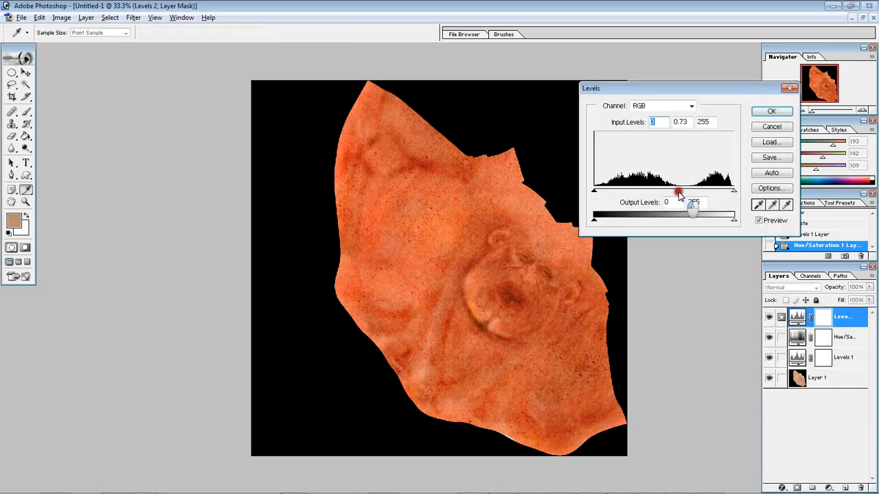
pyautogui.moveTo(734, 192); pyautogui.dragTo(731, 193)
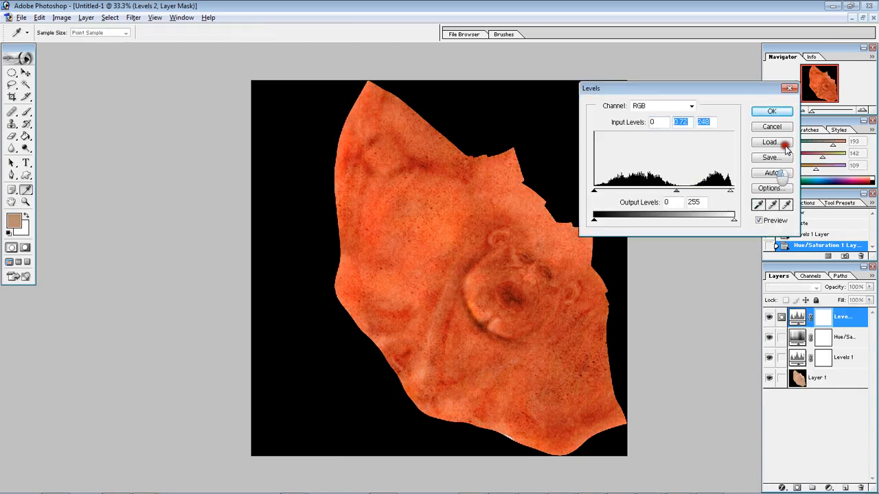
pyautogui.click(774, 112)
pyautogui.press('z')
# Switch to the tex folder in Windows Explorer and view the existing subdermal_col map for comparison, closing it when done
pyautogui.press('super')
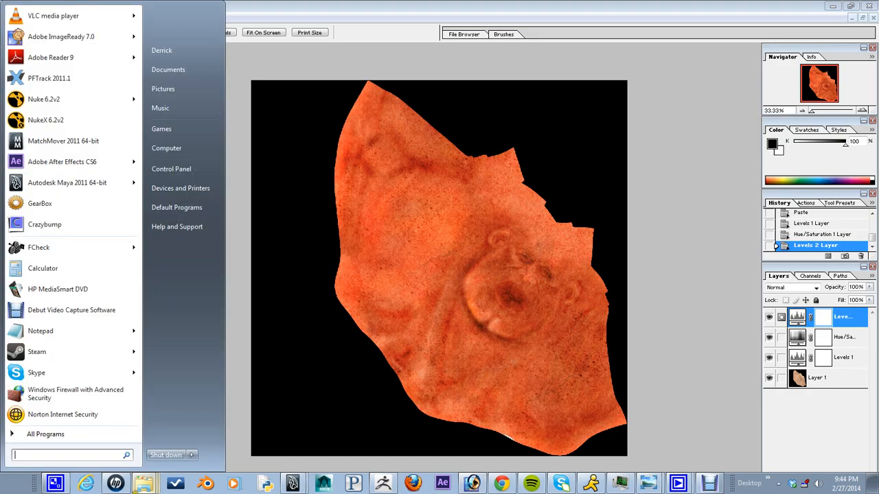
pyautogui.click(144, 483)
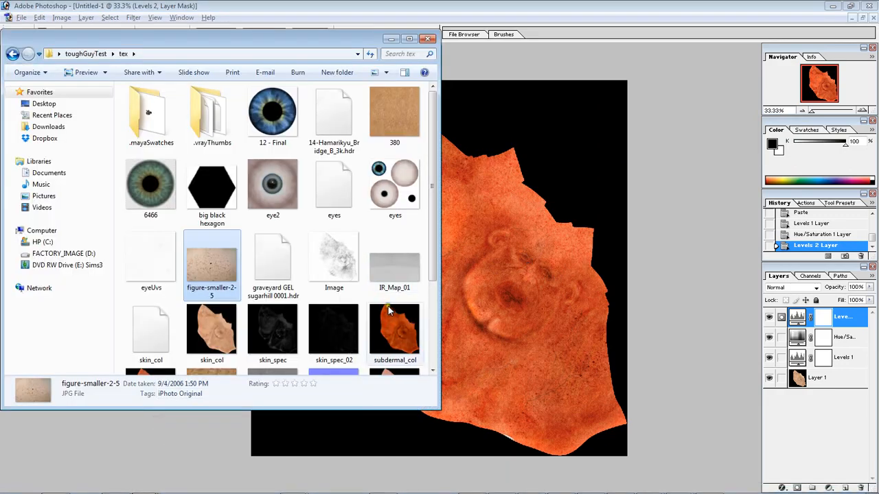
pyautogui.click(389, 314)
pyautogui.doubleClick(389, 315)
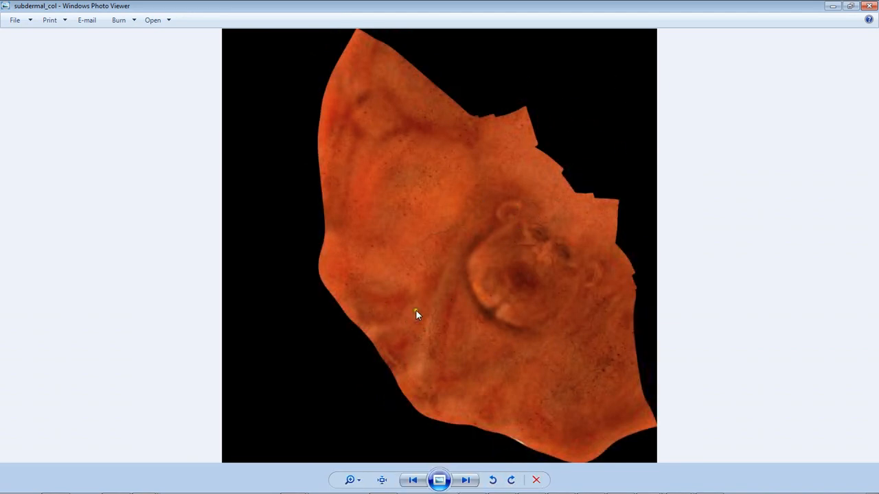
pyautogui.click(871, 5)
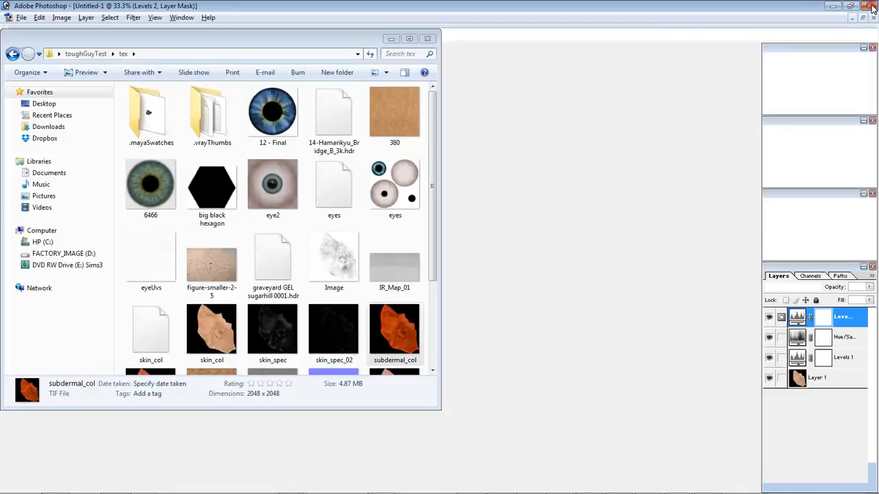
# Open the skin_spec map from the tex folder and examine the overall distribution of bright and dark specular areas
pyautogui.scroll(-2, 275, 258)
pyautogui.doubleClick(270, 193)
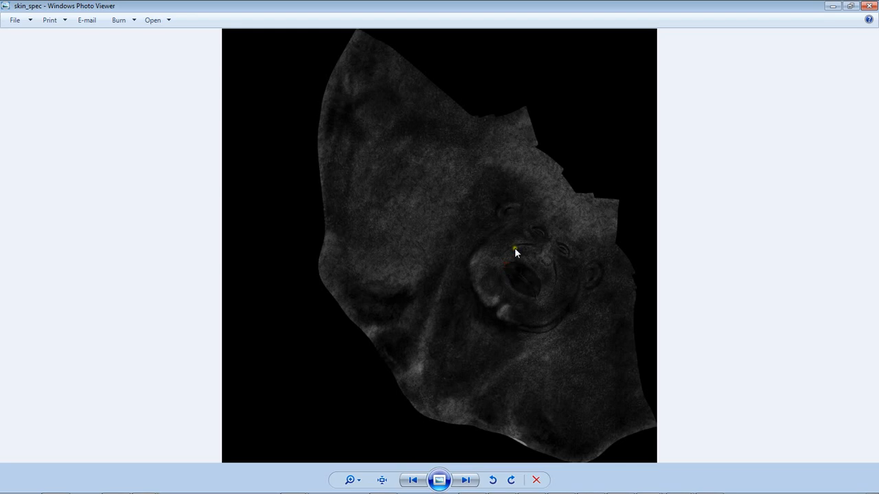
pyautogui.scroll(3, 514, 249)
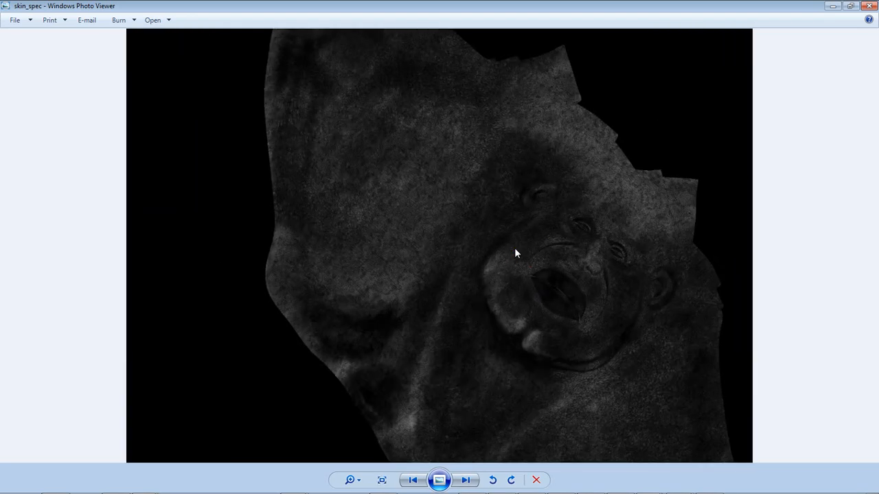
pyautogui.scroll(1, 514, 253)
pyautogui.moveTo(618, 336); pyautogui.dragTo(603, 193)
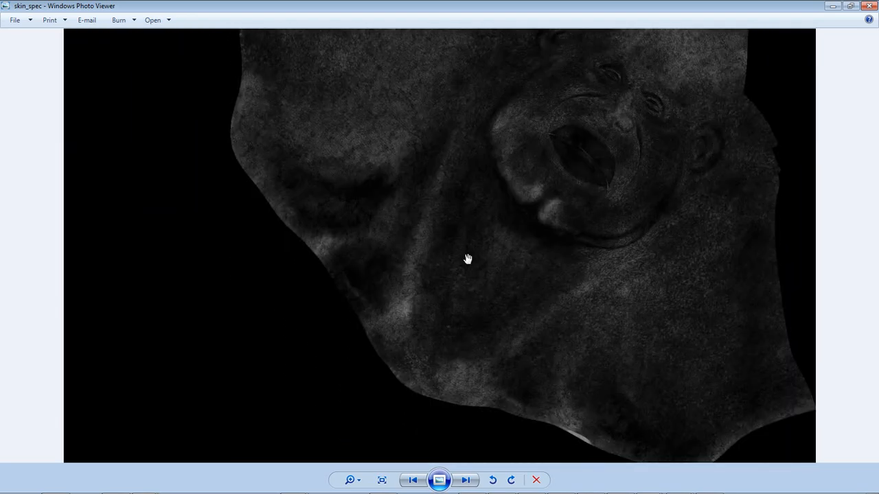
pyautogui.moveTo(466, 259); pyautogui.dragTo(414, 312)
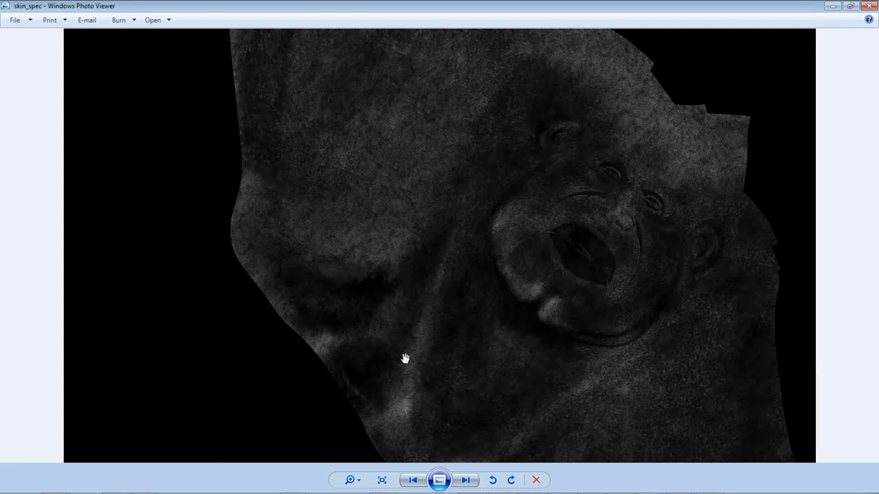
pyautogui.moveTo(529, 403); pyautogui.dragTo(539, 264)
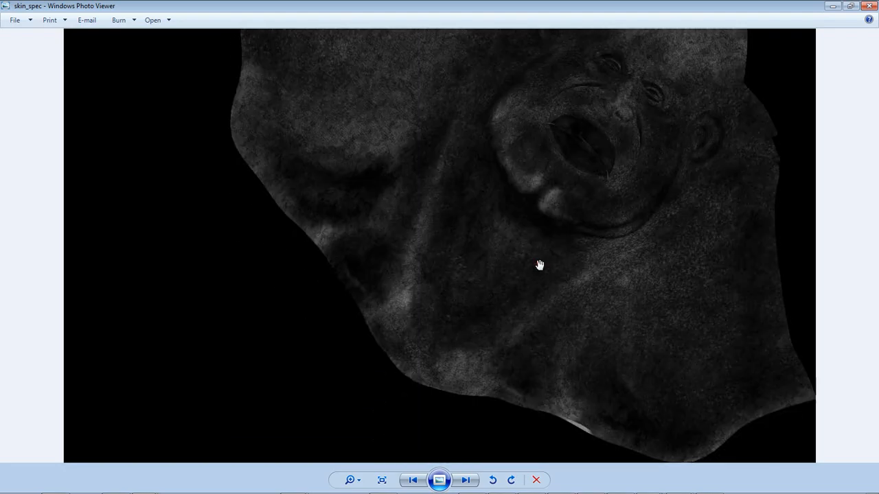
pyautogui.moveTo(557, 300); pyautogui.dragTo(512, 444)
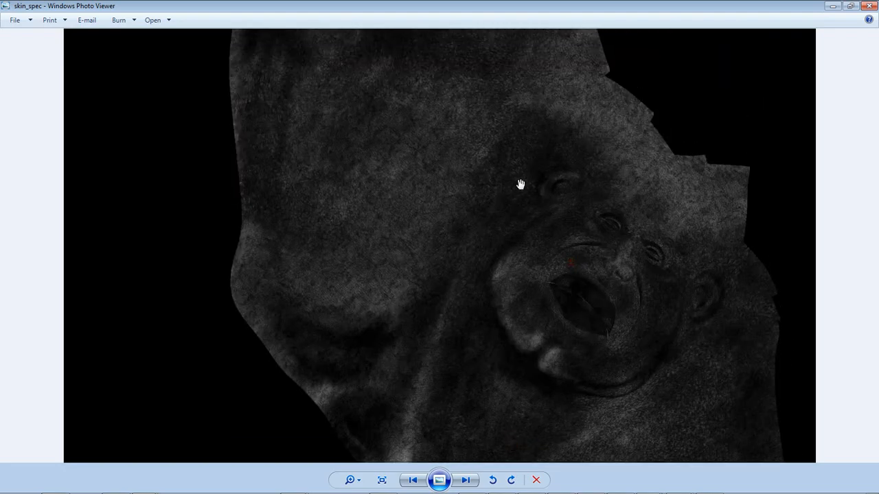
# Inspect the fine specular detail of skin_spec up close around the scalp, ears, mouth, chin and neck
pyautogui.scroll(5, 398, 407)
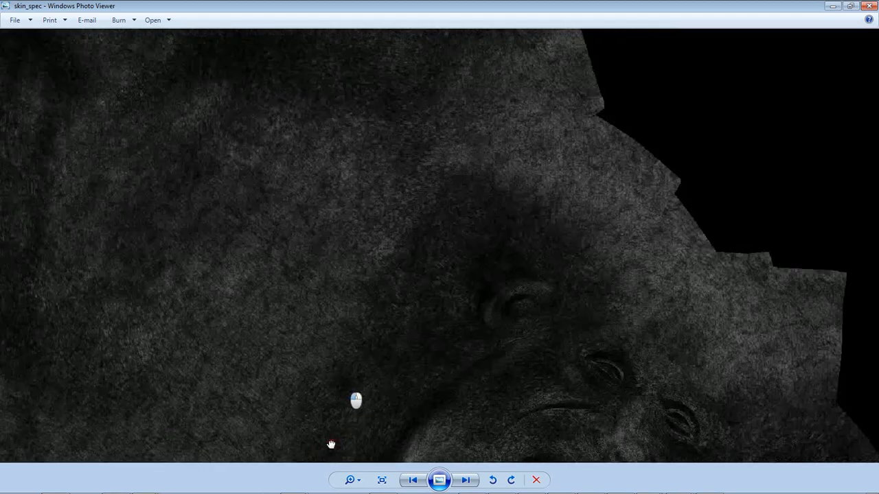
pyautogui.moveTo(330, 445); pyautogui.dragTo(366, 493)
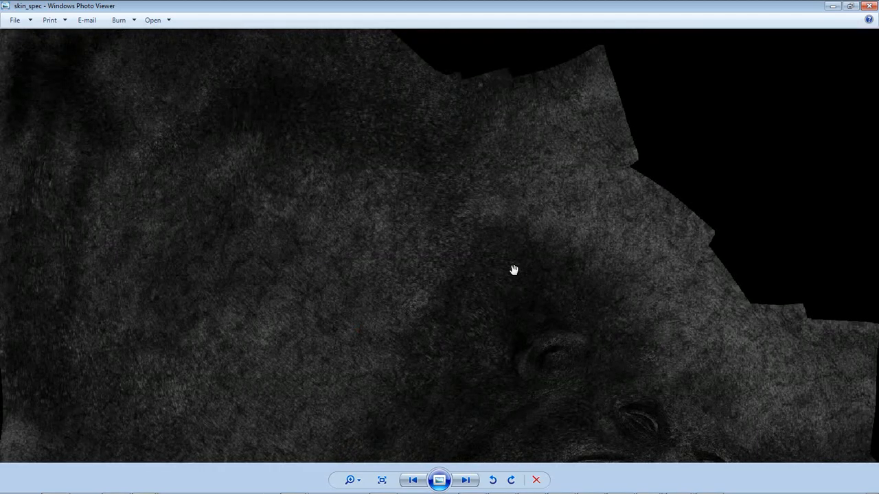
pyautogui.moveTo(513, 270); pyautogui.dragTo(433, 112)
pyautogui.moveTo(215, 377); pyautogui.dragTo(329, 153)
pyautogui.moveTo(517, 143); pyautogui.dragTo(260, 284)
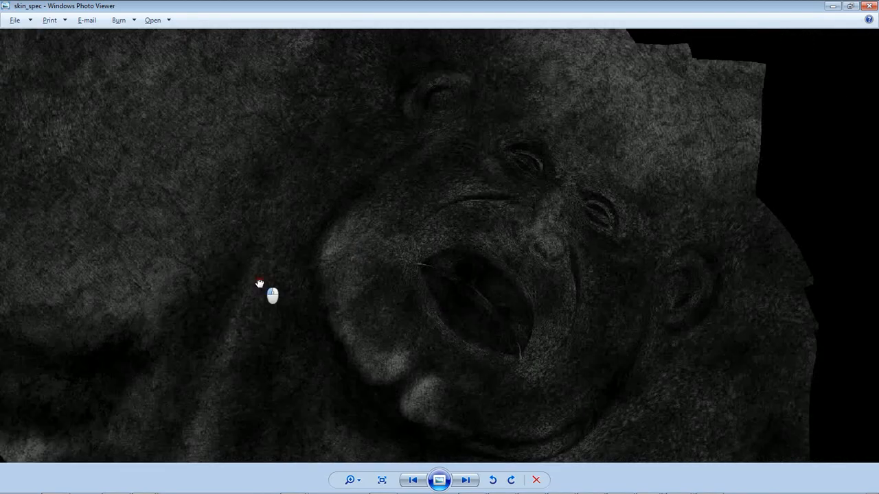
pyautogui.moveTo(648, 112); pyautogui.dragTo(648, 83)
pyautogui.moveTo(690, 195); pyautogui.dragTo(651, 133)
pyautogui.moveTo(464, 319); pyautogui.dragTo(404, 197)
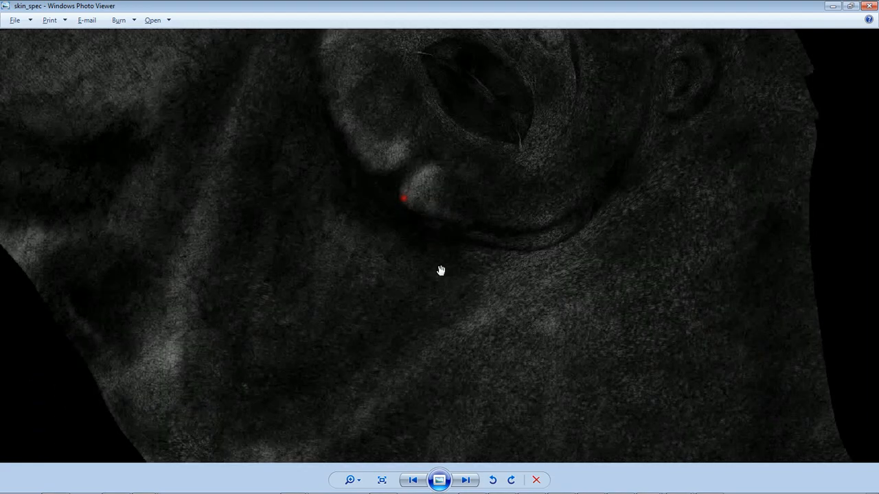
pyautogui.scroll(2, 437, 274)
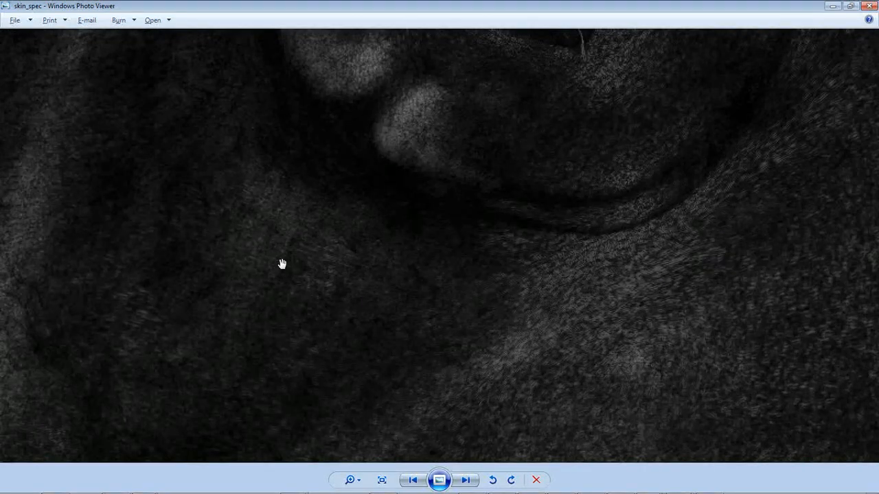
pyautogui.moveTo(423, 91); pyautogui.dragTo(454, 382)
pyautogui.moveTo(659, 145); pyautogui.dragTo(638, 208)
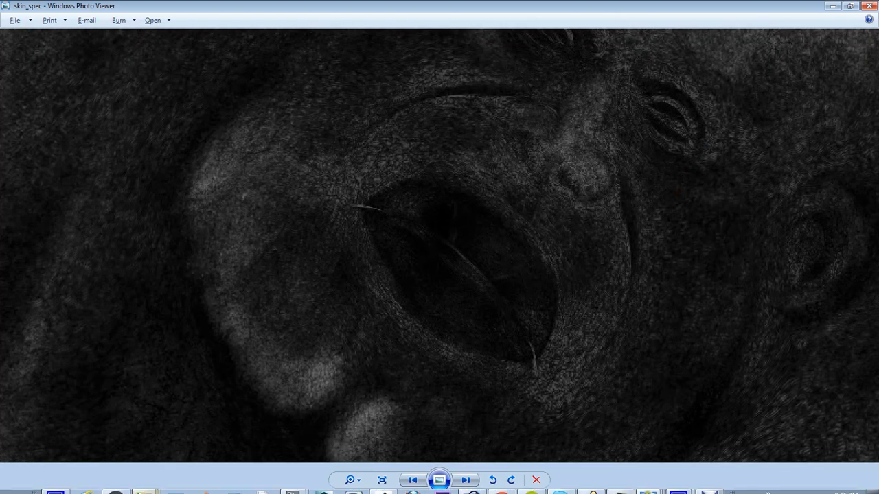
# Switch to the Final_final render in Windows Photo Viewer, check the face's highlights and minimize it
pyautogui.press('super')
pyautogui.click(656, 479)
pyautogui.click(634, 425)
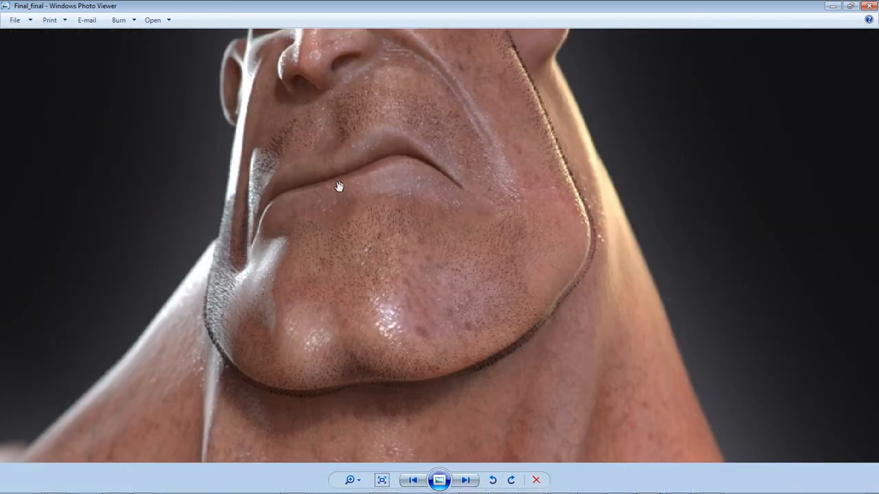
pyautogui.scroll(-5, 339, 186)
pyautogui.click(837, 6)
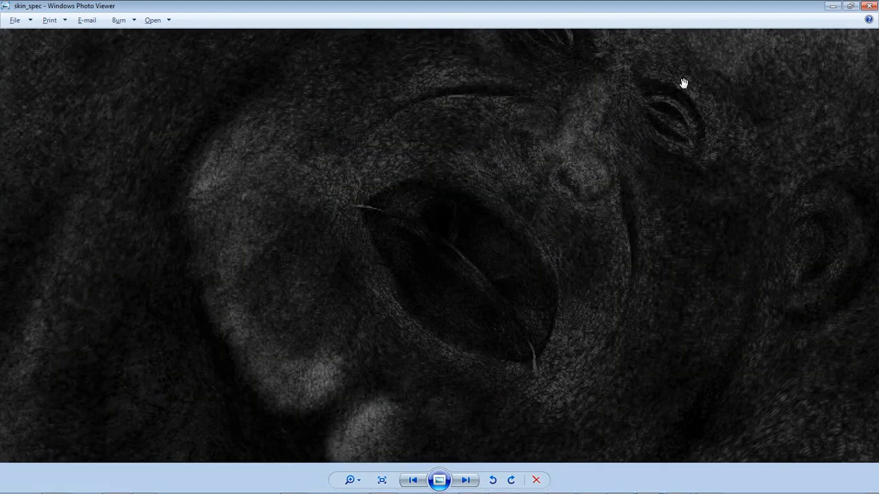
# Close the skin_spec image and look over the displacement, normal and specular map files in the tex folder
pyautogui.click(868, 6)
pyautogui.click(312, 262)
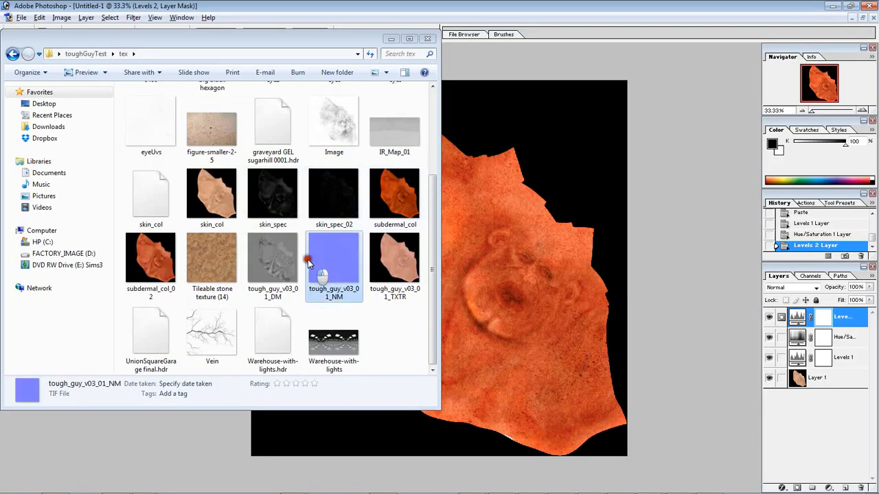
pyautogui.click(256, 258)
pyautogui.click(276, 184)
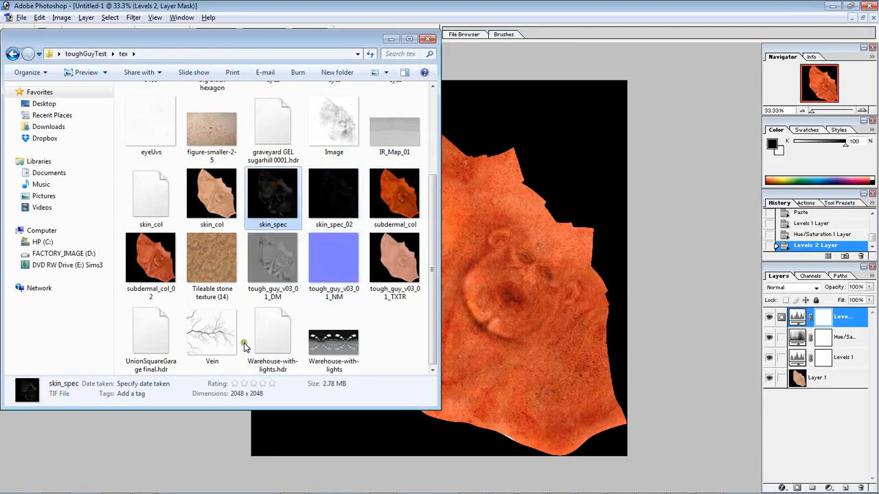
pyautogui.scroll(3, 203, 328)
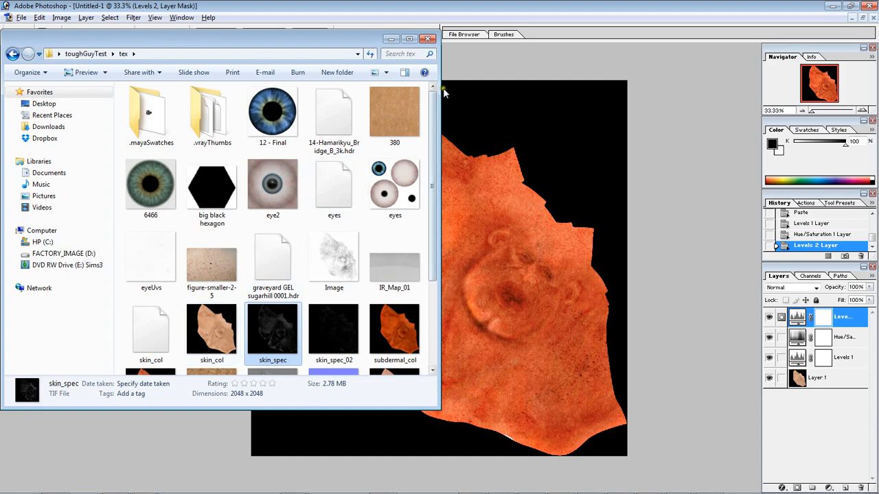
# Bring up the Final_final render again and examine the skin's highlights on the chin, neck, nose and eye area
pyautogui.click(650, 484)
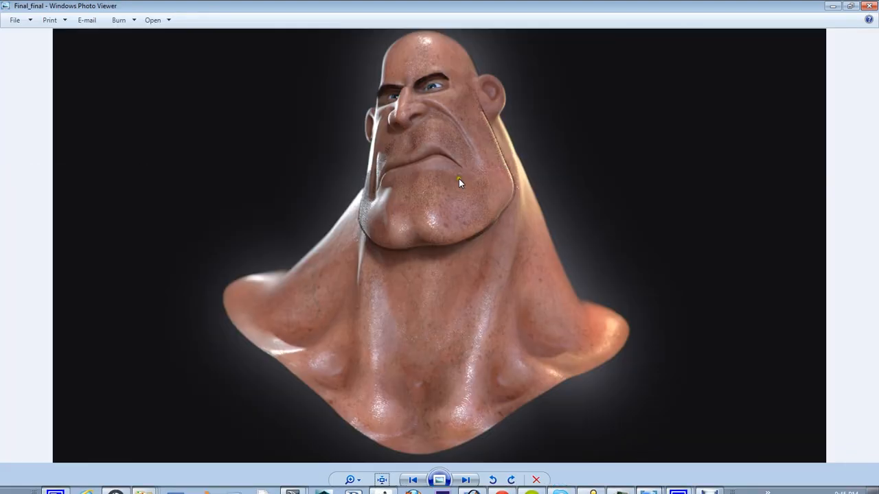
pyautogui.scroll(5, 529, 279)
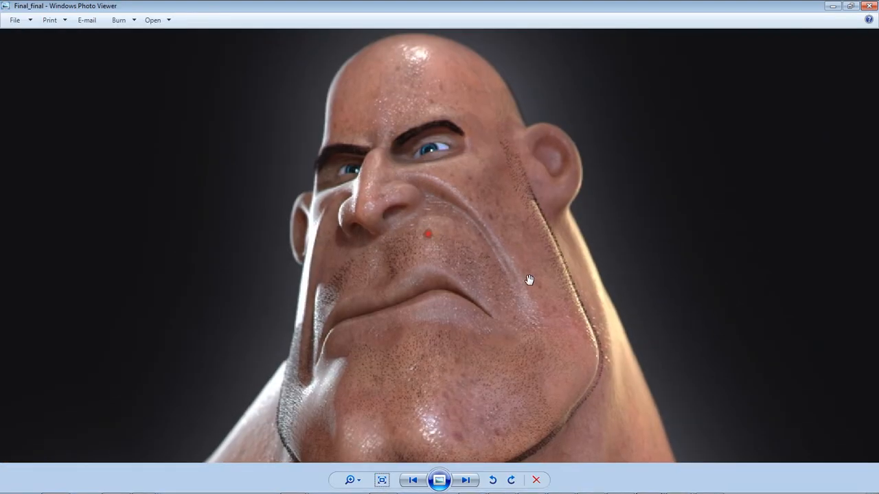
pyautogui.moveTo(530, 279); pyautogui.dragTo(425, 339)
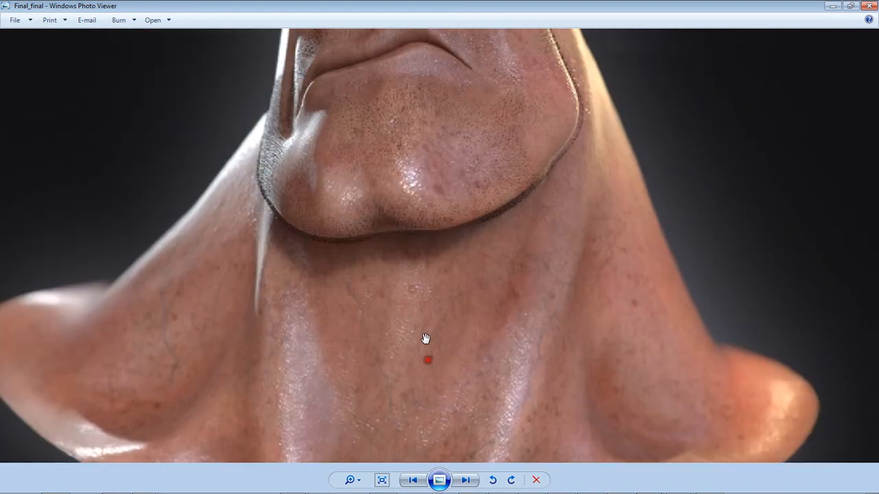
pyautogui.moveTo(603, 103); pyautogui.dragTo(582, 234)
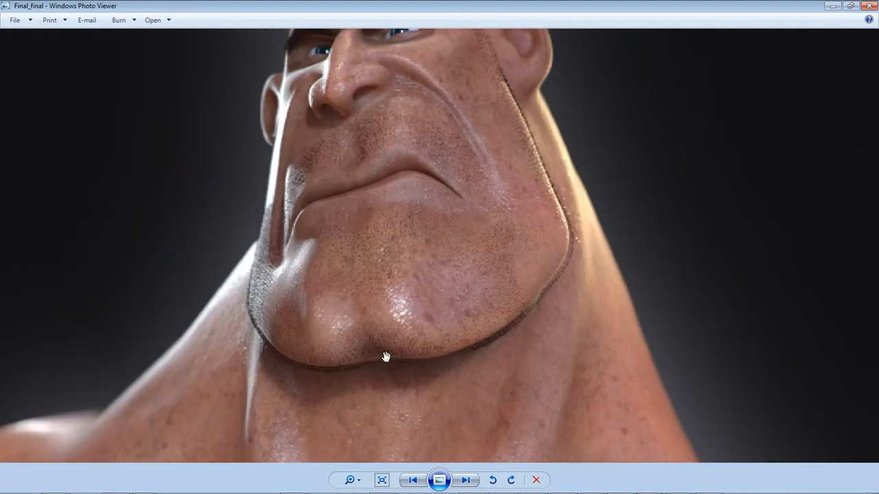
pyautogui.moveTo(466, 184); pyautogui.dragTo(470, 350)
pyautogui.scroll(3, 405, 224)
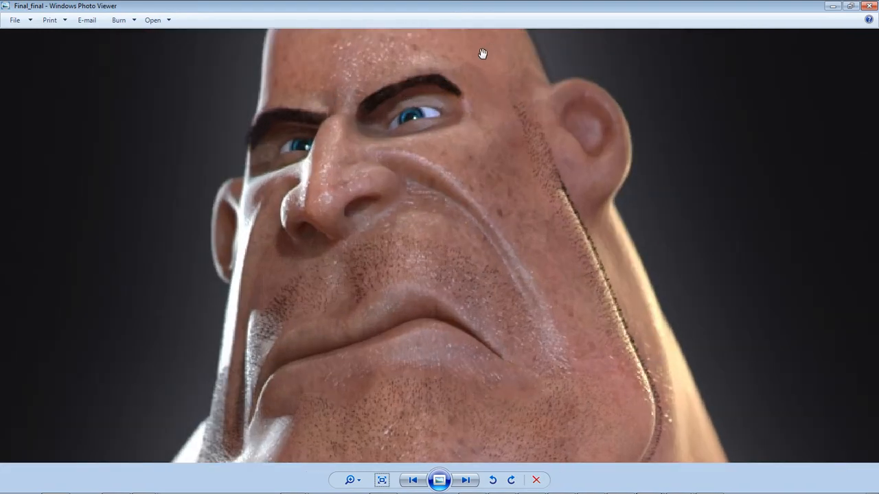
pyautogui.moveTo(405, 127); pyautogui.dragTo(385, 251)
pyautogui.scroll(3, 373, 241)
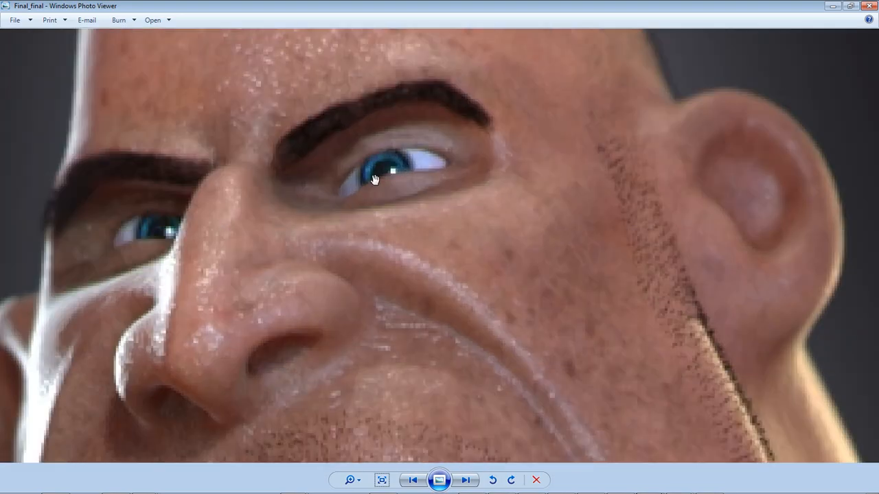
pyautogui.scroll(1, 371, 175)
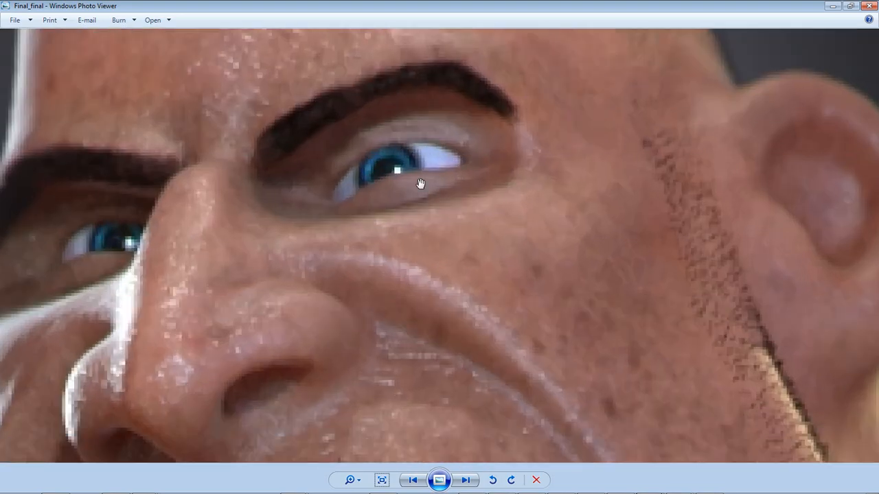
# Switch to the character scene in Maya and hide body_lyr to isolate the two eyeballs
pyautogui.scroll(-5, 409, 205)
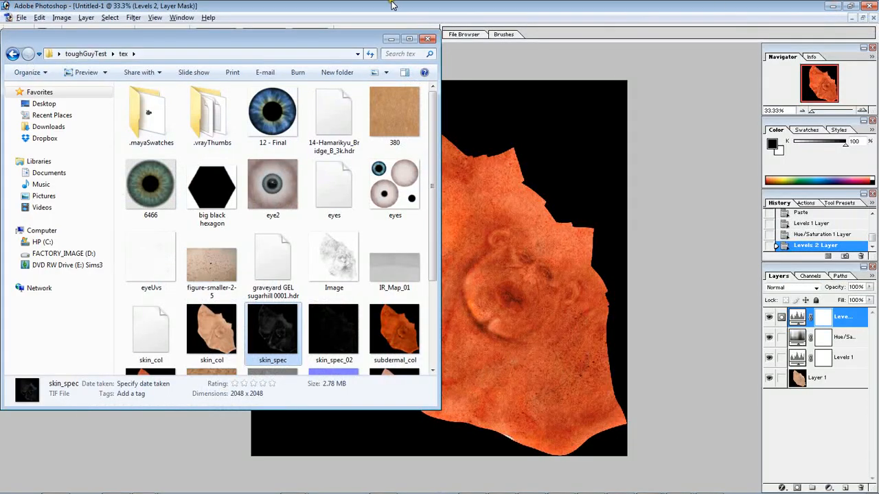
pyautogui.click(391, 39)
pyautogui.press('super')
pyautogui.click(291, 478)
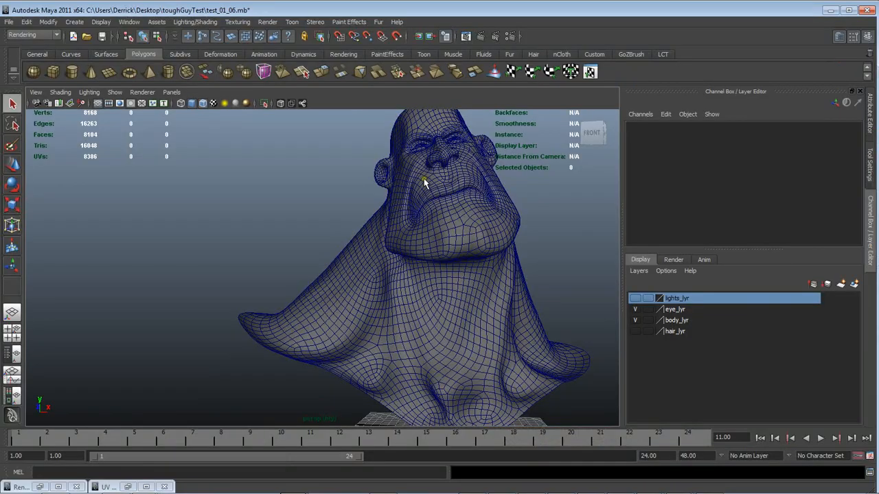
pyautogui.keyDown('alt'); pyautogui.moveTo(412, 172); pyautogui.dragTo(406, 253); pyautogui.keyUp('alt')
pyautogui.click(635, 320)
pyautogui.keyDown('alt'); pyautogui.moveTo(406, 254); pyautogui.dragTo(412, 222); pyautogui.keyUp('alt')
pyautogui.keyDown('alt'); pyautogui.moveTo(337, 221); pyautogui.dragTo(400, 193); pyautogui.keyUp('alt')
pyautogui.keyDown('alt'); pyautogui.moveTo(400, 193); pyautogui.dragTo(373, 286); pyautogui.keyUp('alt')
pyautogui.keyDown('alt'); pyautogui.moveTo(373, 286); pyautogui.dragTo(510, 263); pyautogui.keyUp('alt')
pyautogui.keyDown('alt'); pyautogui.moveTo(462, 250); pyautogui.dragTo(349, 253); pyautogui.keyUp('alt')
pyautogui.keyDown('alt'); pyautogui.moveTo(350, 253); pyautogui.dragTo(543, 306); pyautogui.keyUp('alt')
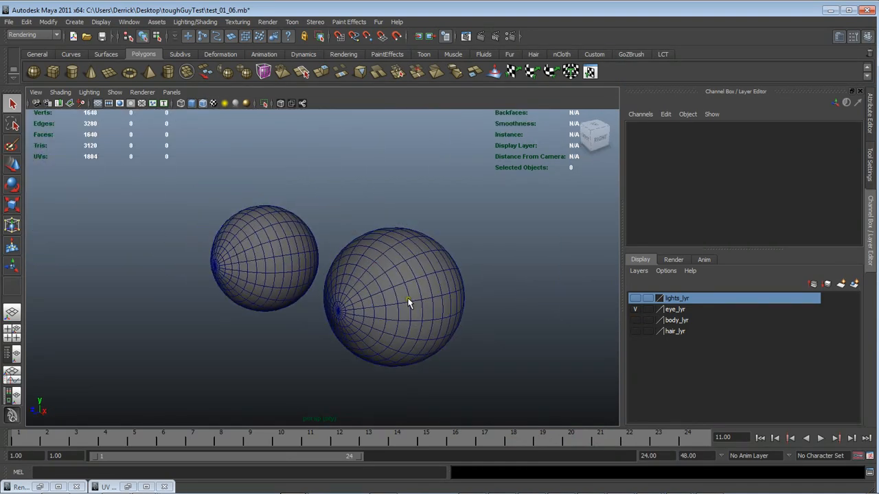
# Select the outer sphere of one eye and examine its cornea bulge in profile
pyautogui.click(408, 302)
pyautogui.keyDown('alt'); pyautogui.moveTo(409, 302); pyautogui.dragTo(342, 236); pyautogui.keyUp('alt')
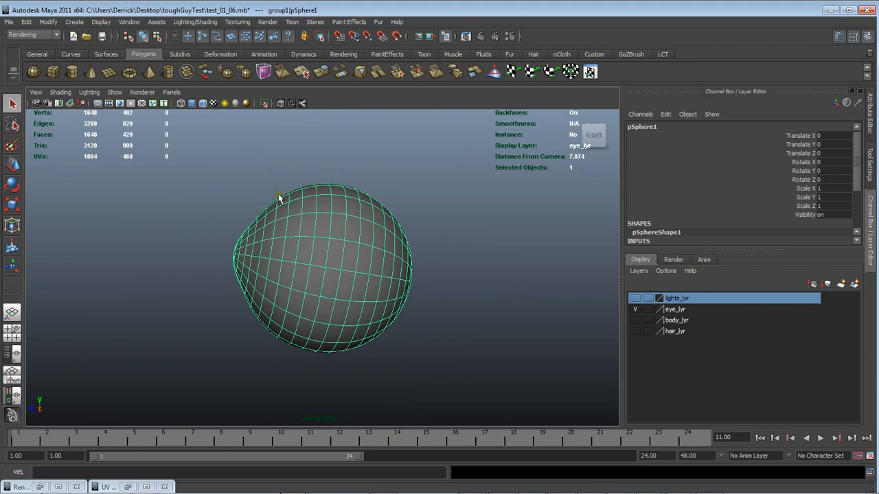
pyautogui.click(256, 269)
pyautogui.press('z')
pyautogui.keyDown('alt'); pyautogui.moveTo(224, 255); pyautogui.dragTo(405, 251); pyautogui.keyUp('alt')
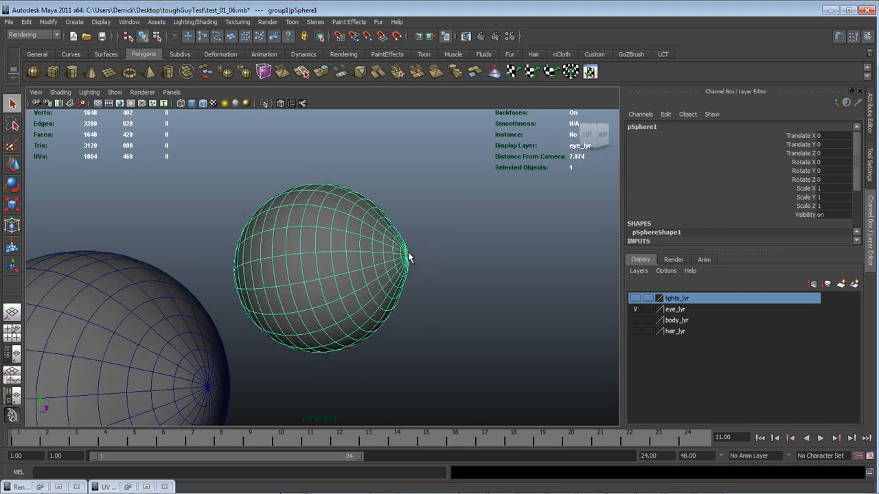
pyautogui.keyDown('alt'); pyautogui.moveTo(408, 258); pyautogui.dragTo(412, 257); pyautogui.keyUp('alt')
# Move the outer sphere aside and inspect the separate eyeball, iris and pupil meshes inside it
pyautogui.press('e')
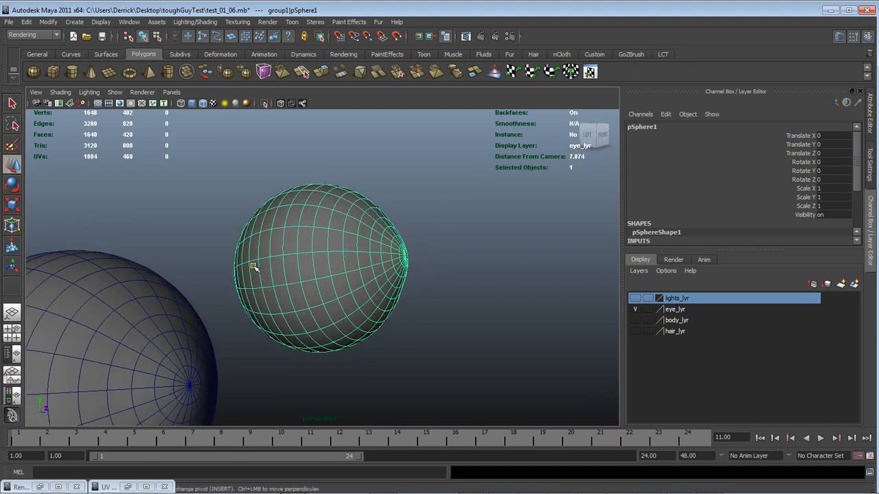
pyautogui.keyDown('alt'); pyautogui.moveTo(254, 261); pyautogui.dragTo(273, 243); pyautogui.keyUp('alt')
pyautogui.scroll(1, 272, 243)
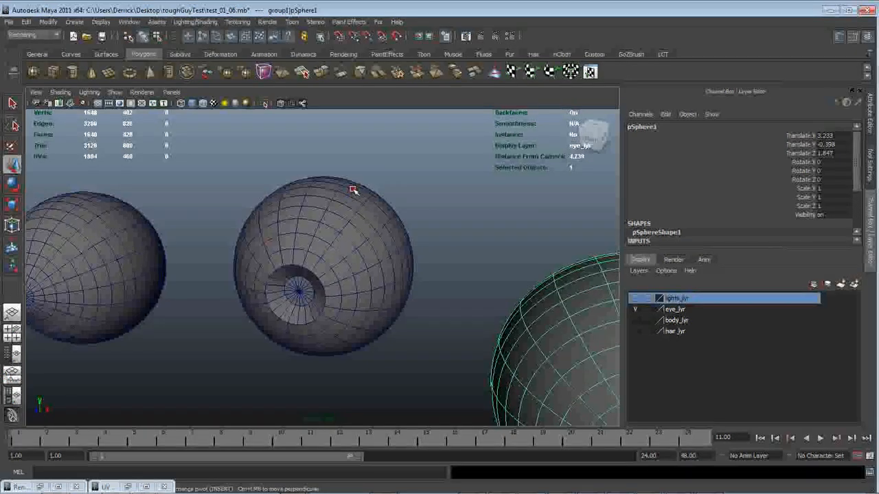
pyautogui.click(289, 233)
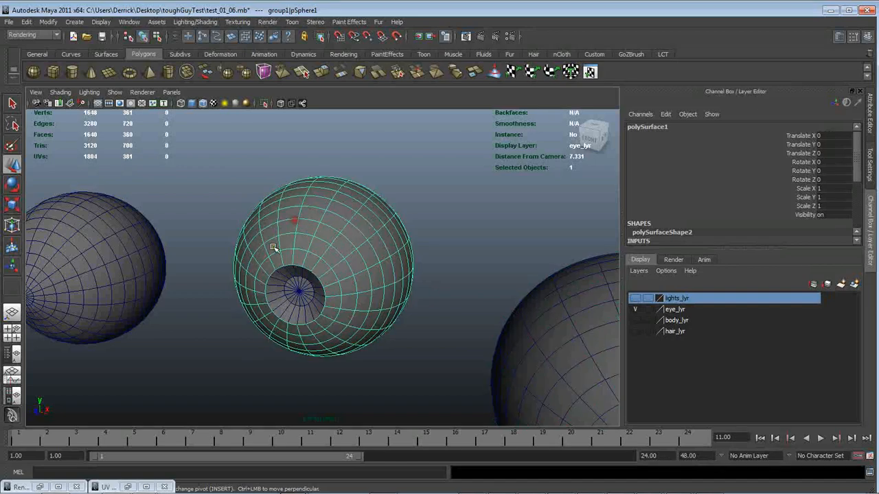
pyautogui.keyDown('alt'); pyautogui.moveTo(293, 232); pyautogui.dragTo(353, 206); pyautogui.keyUp('alt')
pyautogui.scroll(1, 353, 206)
pyautogui.click(355, 208)
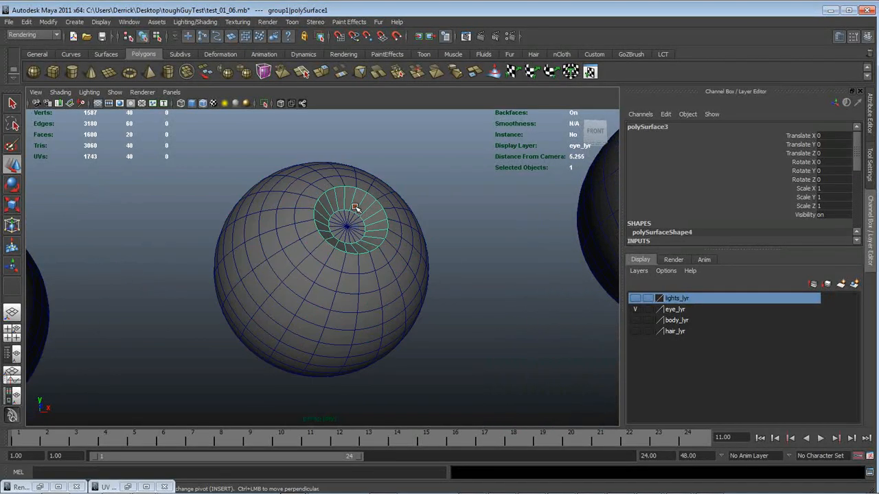
pyautogui.scroll(-5, 408, 249)
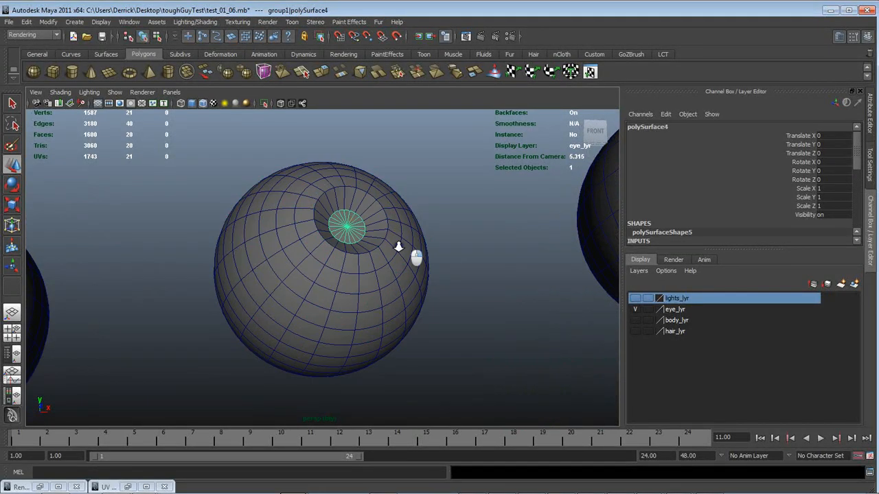
# Reset the outer sphere's X, Y and Z translation to 0
pyautogui.click(480, 232)
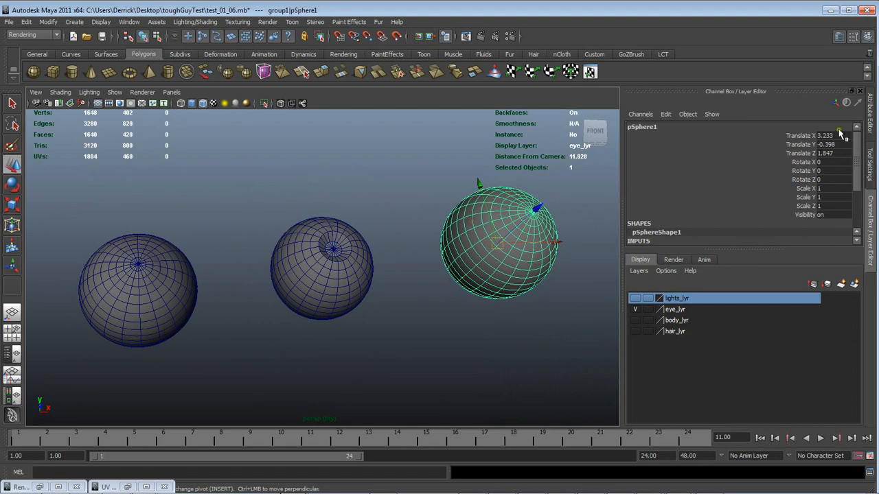
pyautogui.moveTo(840, 134); pyautogui.dragTo(840, 153)
pyautogui.write('0')
pyautogui.press('Return')
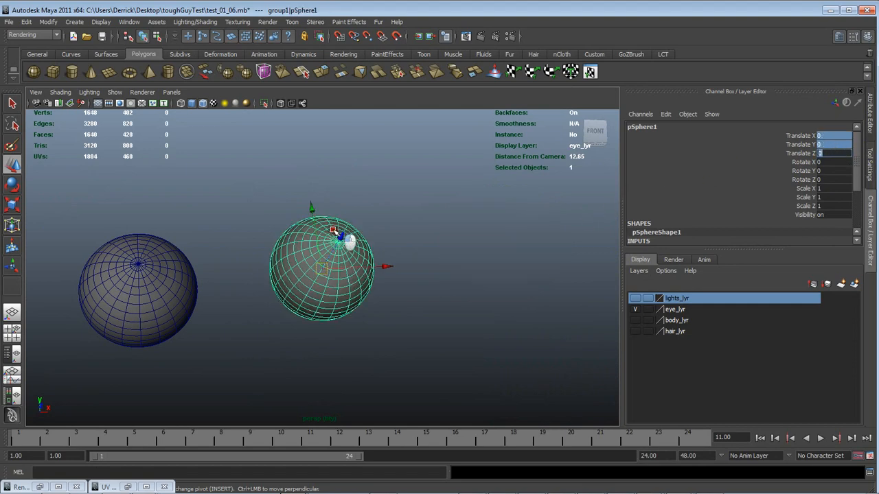
# Show the eye in wireframe and examine how the inner meshes sit inside the outer sphere
pyautogui.keyDown('alt'); pyautogui.moveTo(333, 230); pyautogui.dragTo(302, 243); pyautogui.keyUp('alt')
pyautogui.scroll(4, 392, 271)
pyautogui.press('4')
pyautogui.keyDown('alt'); pyautogui.moveTo(372, 213); pyautogui.dragTo(336, 202); pyautogui.keyUp('alt')
pyautogui.moveTo(267, 172); pyautogui.dragTo(393, 363)
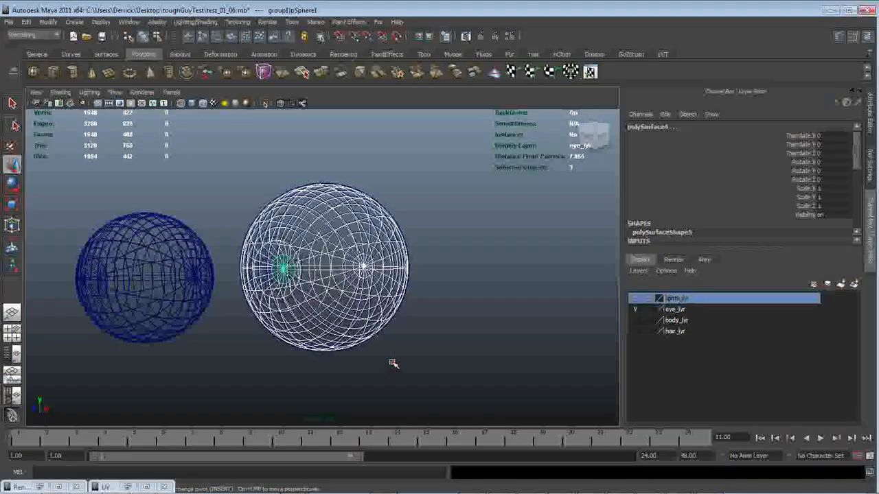
pyautogui.keyDown('alt'); pyautogui.moveTo(451, 342); pyautogui.dragTo(487, 291); pyautogui.keyUp('alt')
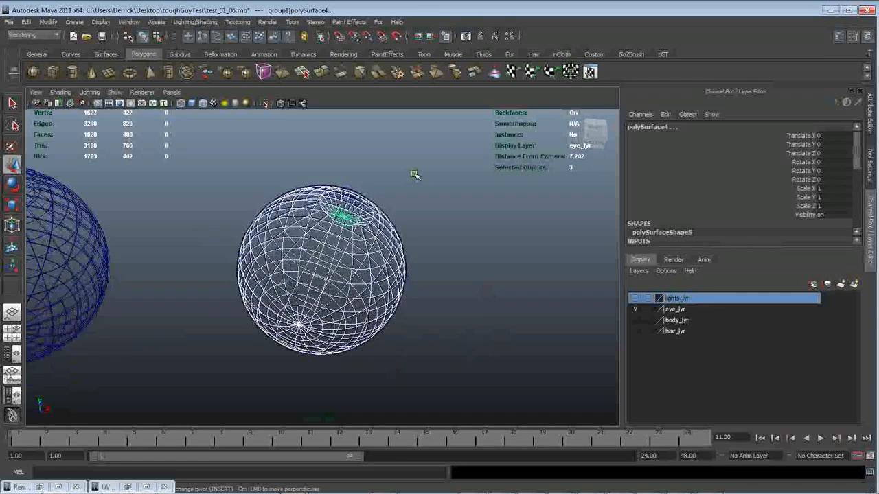
pyautogui.keyDown('shift'); pyautogui.moveTo(415, 148); pyautogui.dragTo(251, 346); pyautogui.keyUp('shift')
pyautogui.keyDown('alt'); pyautogui.moveTo(361, 181); pyautogui.dragTo(408, 237); pyautogui.keyUp('alt')
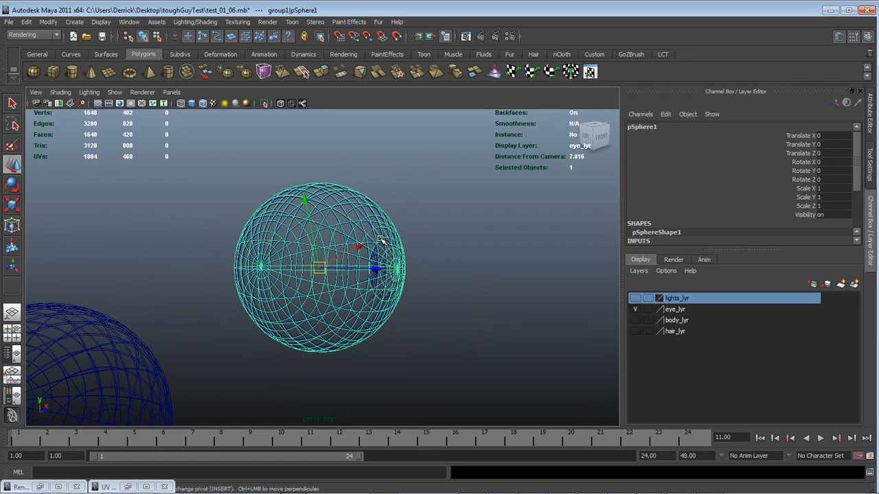
pyautogui.keyDown('alt'); pyautogui.moveTo(352, 251); pyautogui.dragTo(221, 256); pyautogui.keyUp('alt')
# Switch to the Final_final render, check the look of the eyes and minimize it
pyautogui.click(650, 484)
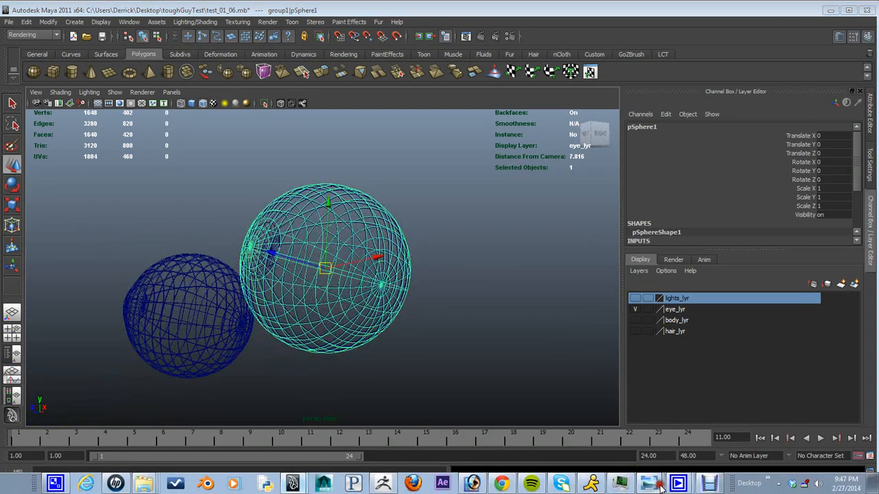
pyautogui.scroll(2, 396, 83)
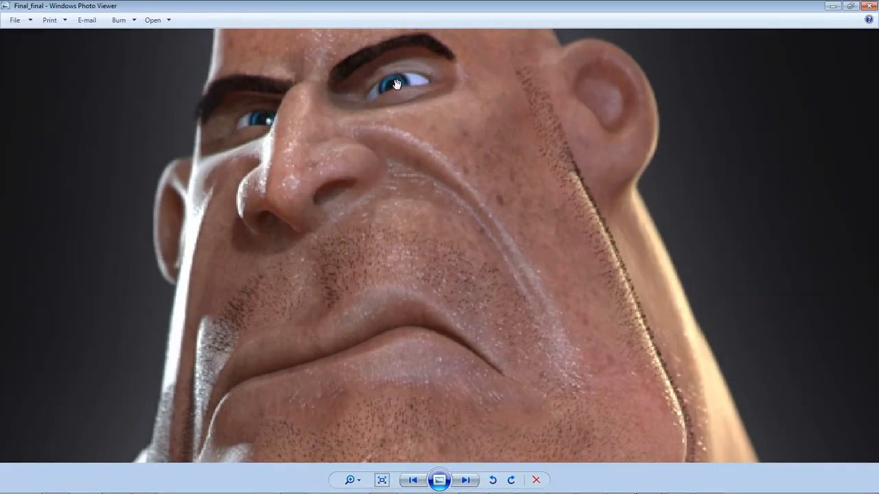
pyautogui.click(832, 5)
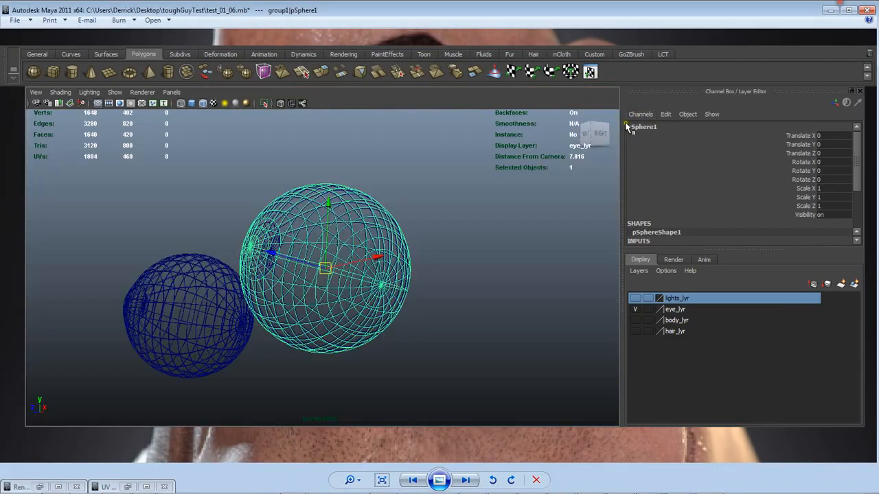
# Select the inner eye meshes in wireframe and examine the gap between the cornea bulge and the recessed iris
pyautogui.moveTo(403, 195); pyautogui.dragTo(487, 272)
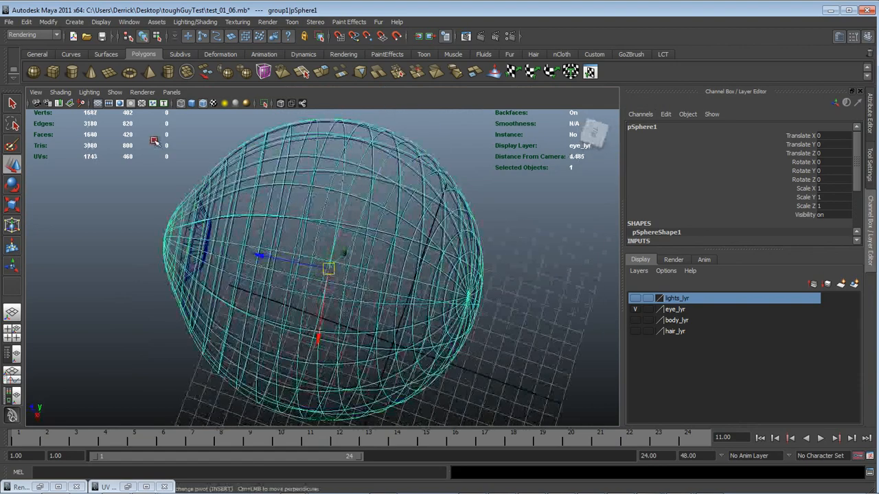
pyautogui.hotkey('ctrl', 'z')
pyautogui.click(181, 216)
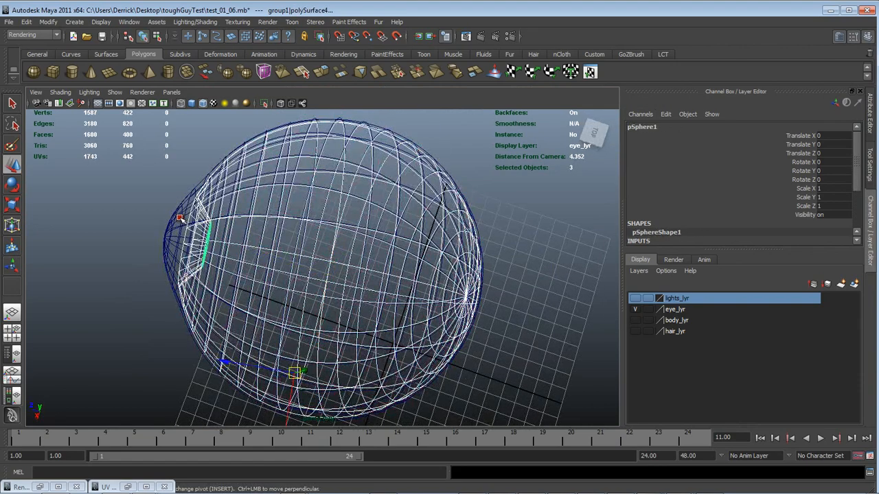
pyautogui.moveTo(229, 262); pyautogui.dragTo(375, 268)
pyautogui.keyDown('shift'); pyautogui.click(224, 271); pyautogui.keyUp('shift')
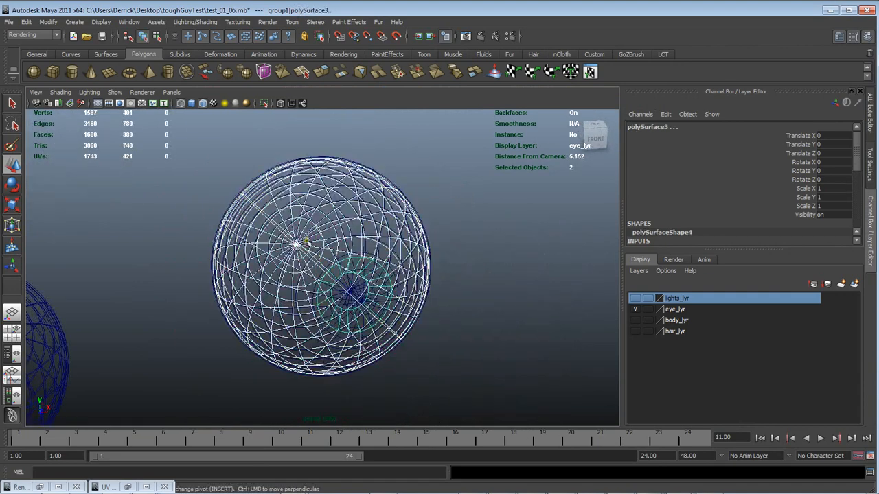
# Switch to Photoshop and close the Untitled-1 subdermal document without saving
pyautogui.press('super')
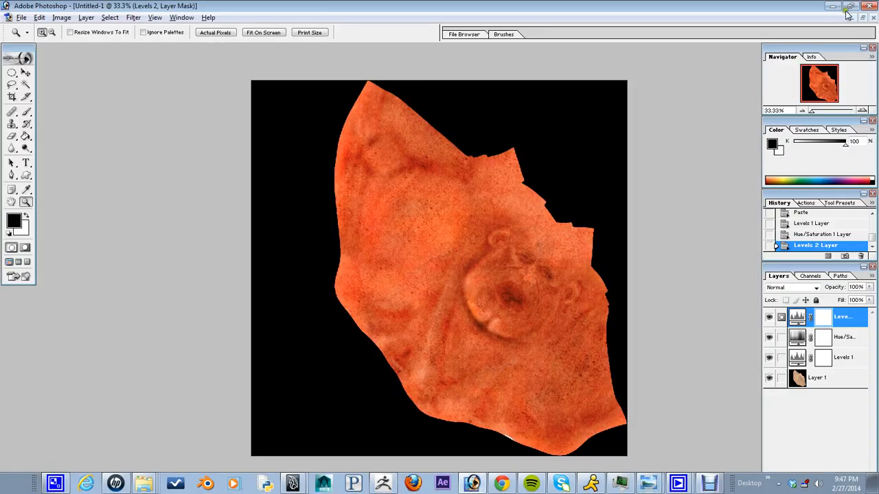
pyautogui.click(873, 17)
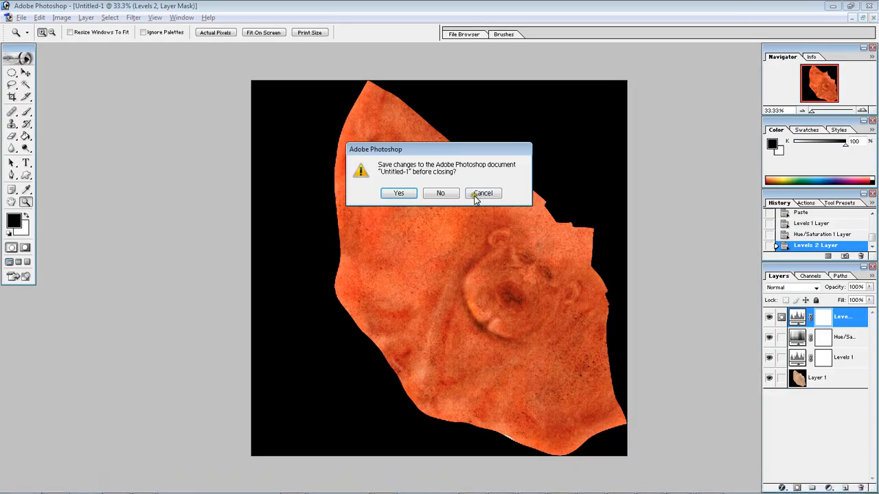
pyautogui.click(446, 192)
# Open the eyes Photoshop file from the tex folder and maximize its document window
pyautogui.press('super')
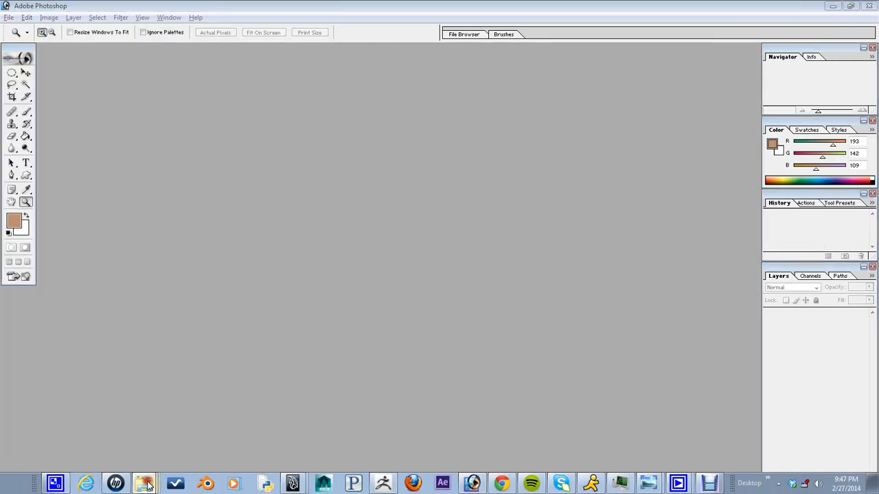
pyautogui.click(144, 483)
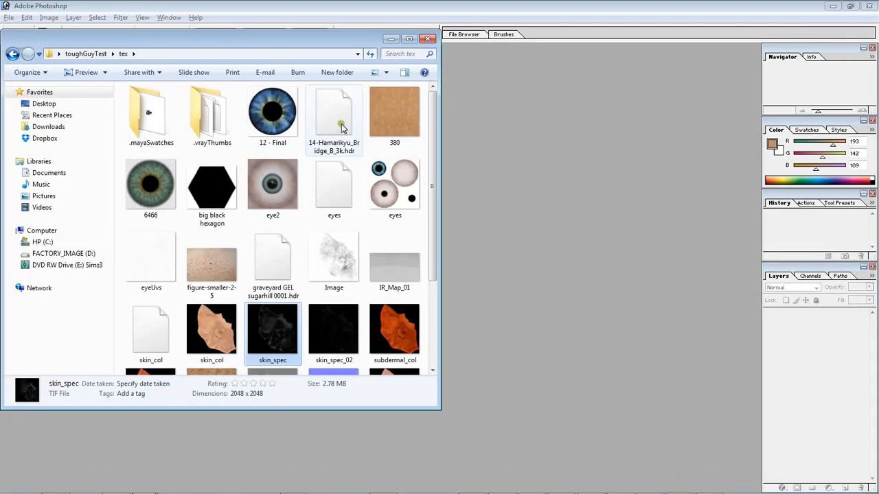
pyautogui.click(330, 188)
pyautogui.moveTo(329, 187); pyautogui.dragTo(502, 177)
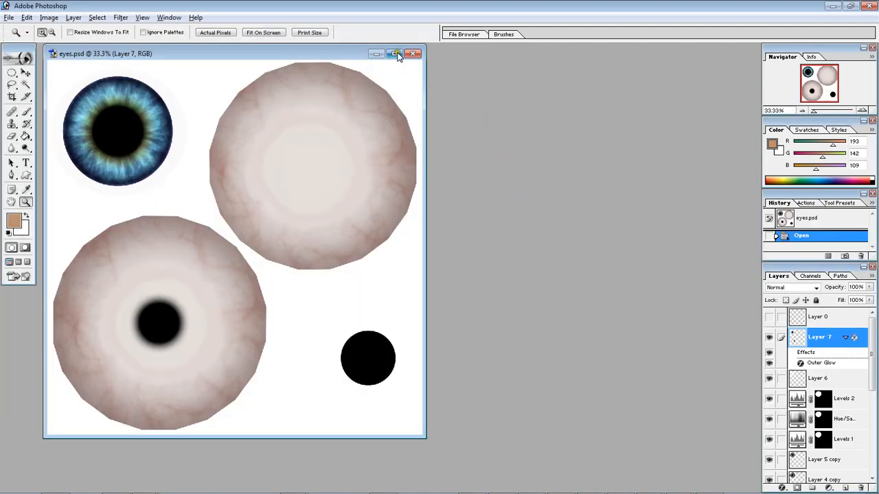
pyautogui.click(402, 54)
# Show the UV wireframe on Layer 0, examine how the iris, eyeball and pupil textures align with it, and hide it again
pyautogui.click(769, 317)
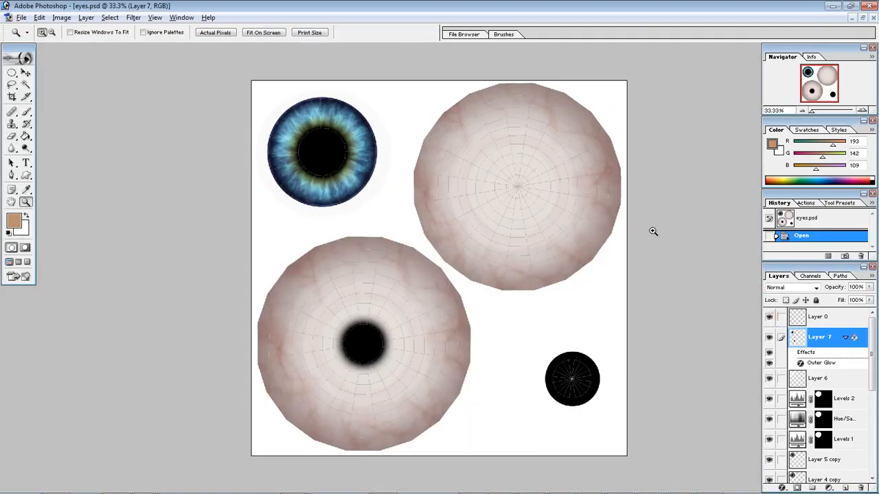
pyautogui.click(379, 166)
pyautogui.click(379, 165)
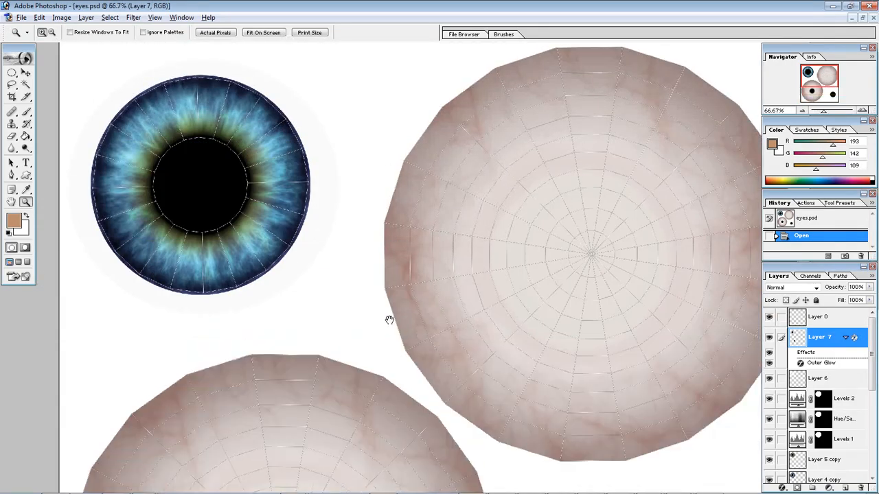
pyautogui.moveTo(389, 319); pyautogui.dragTo(373, 177)
pyautogui.moveTo(359, 348); pyautogui.dragTo(440, 334)
pyautogui.moveTo(581, 137); pyautogui.dragTo(630, 372)
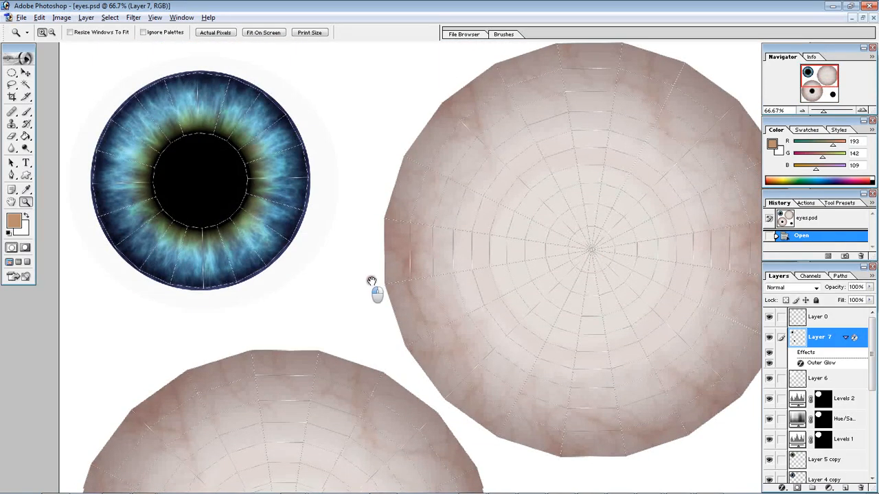
pyautogui.moveTo(344, 290); pyautogui.dragTo(344, 204)
pyautogui.moveTo(283, 366); pyautogui.dragTo(282, 316)
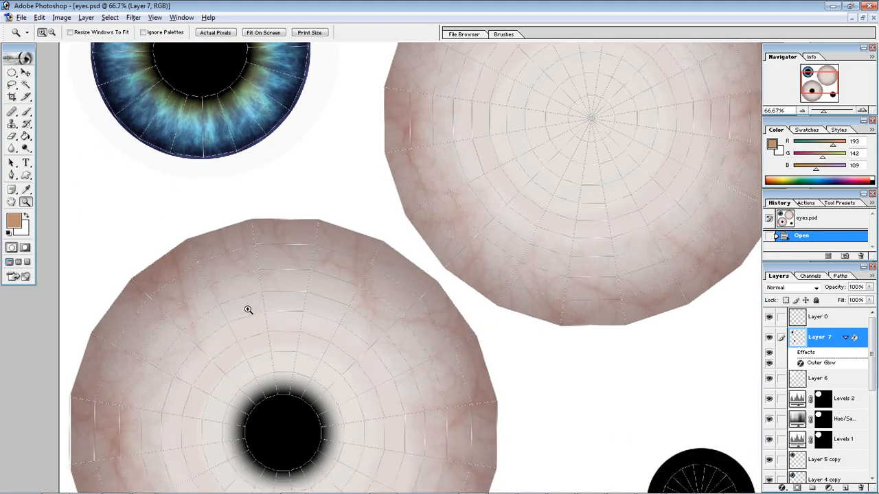
pyautogui.moveTo(480, 101); pyautogui.dragTo(480, 161)
pyautogui.moveTo(580, 342); pyautogui.dragTo(580, 118)
pyautogui.moveTo(650, 261); pyautogui.dragTo(651, 406)
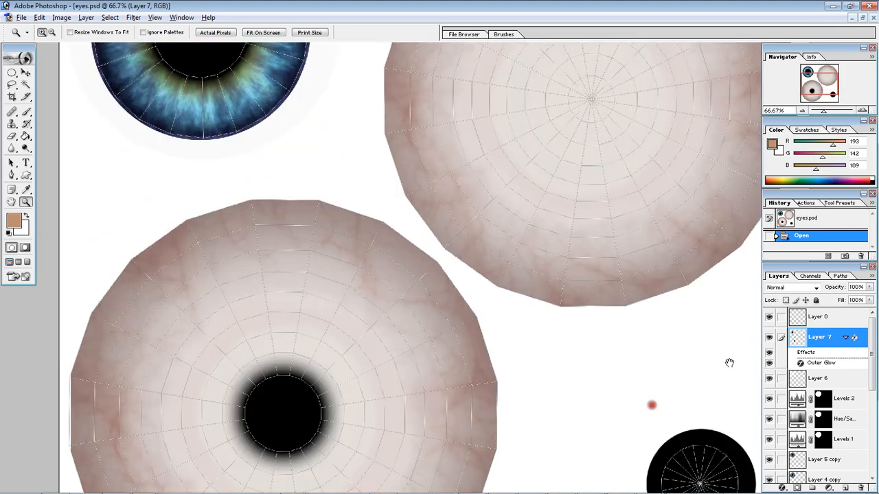
pyautogui.click(770, 317)
# Open the eye2 reference image from the tex folder and look at its iris and veins up close
pyautogui.press('super')
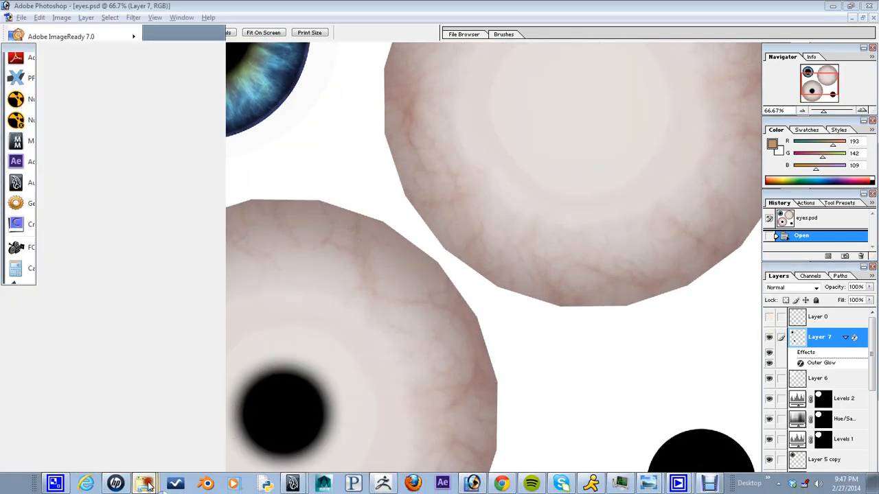
pyautogui.click(144, 483)
pyautogui.click(130, 426)
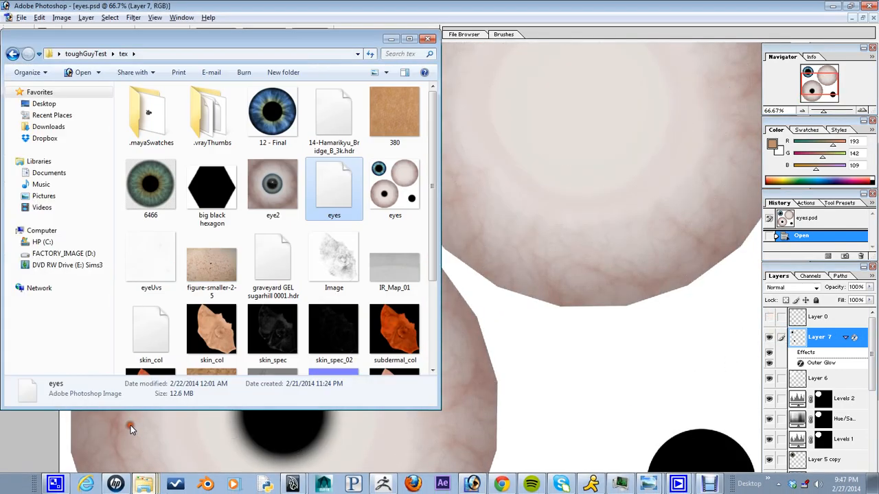
pyautogui.doubleClick(274, 182)
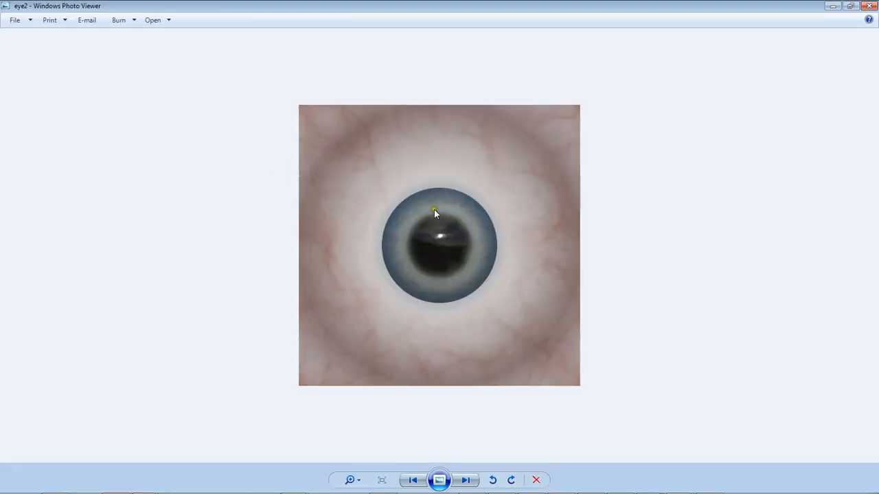
pyautogui.scroll(2, 455, 230)
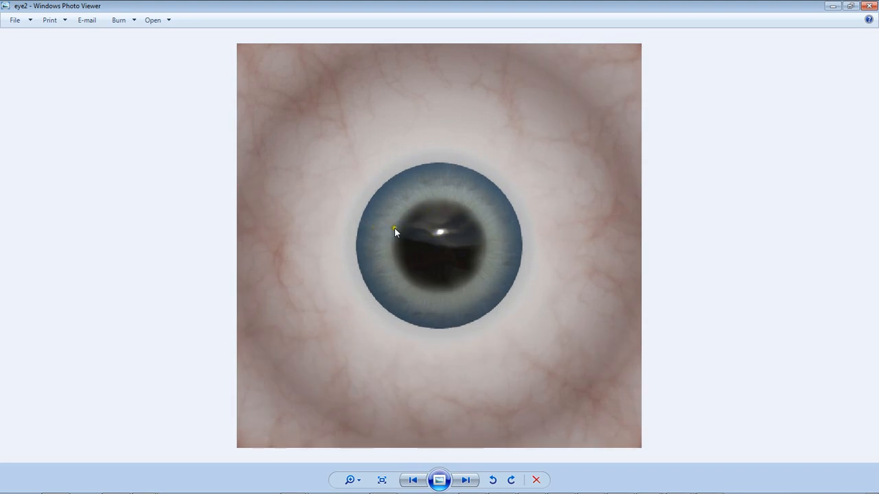
# Minimize the eye2 reference, view the 12 - Final iris image from the tex folder, and close it
pyautogui.scroll(-2, 420, 241)
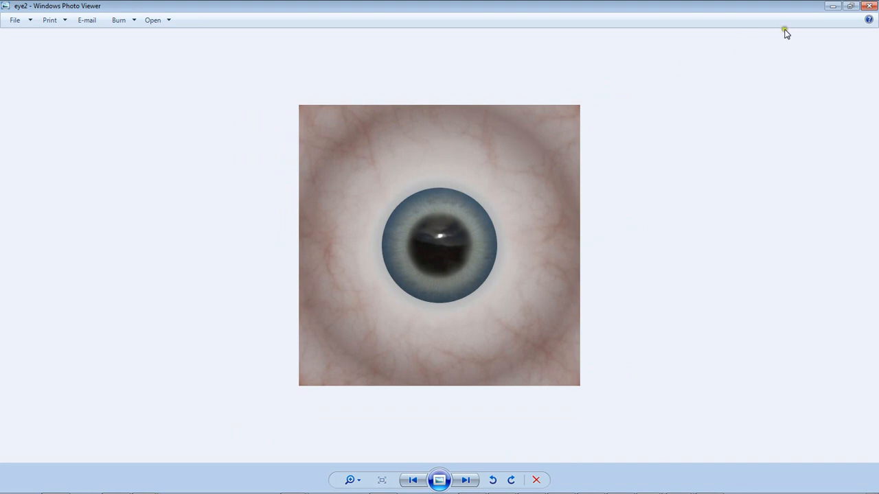
pyautogui.click(832, 6)
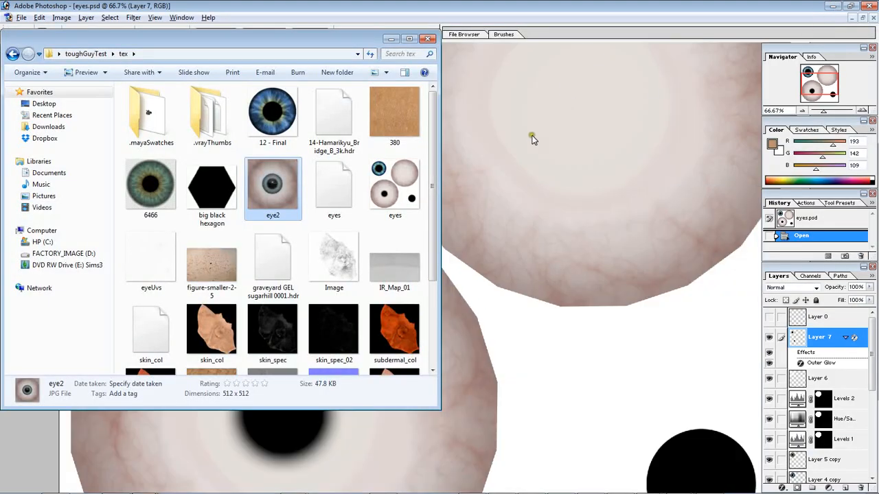
pyautogui.click(260, 118)
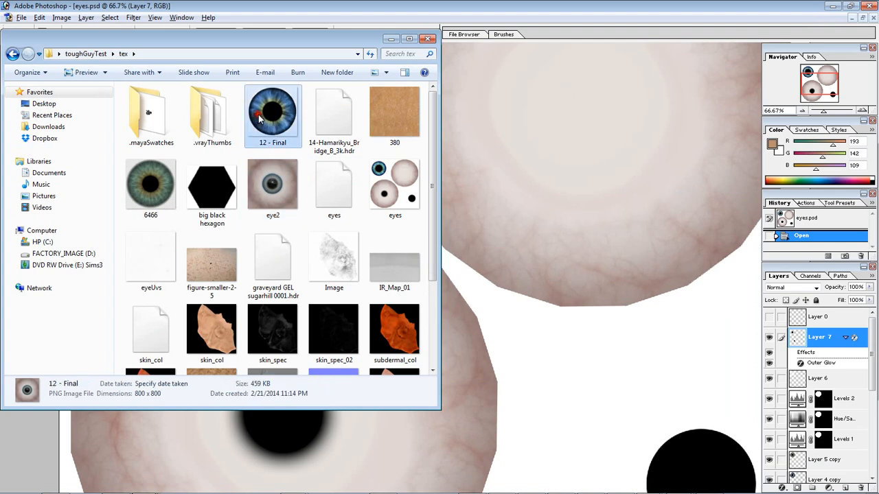
pyautogui.rightClick(289, 103)
pyautogui.doubleClick(289, 103)
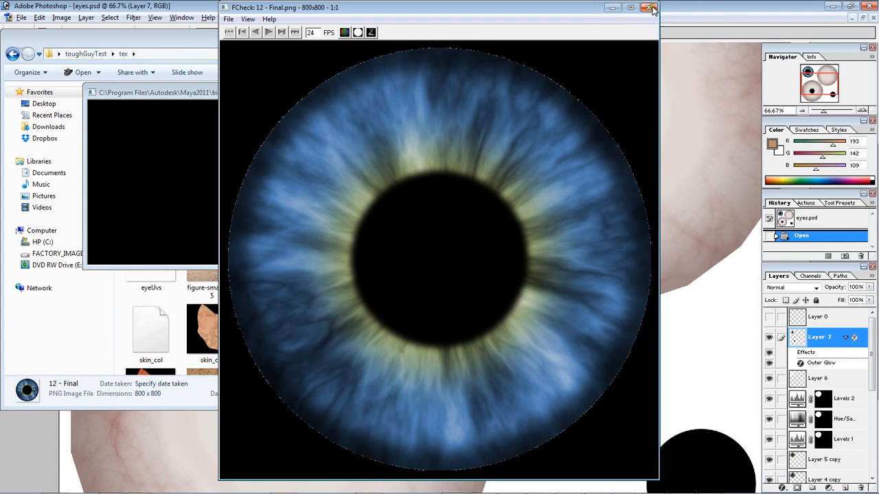
pyautogui.click(651, 9)
# View the 6466 iris image from the tex folder and close it
pyautogui.click(148, 199)
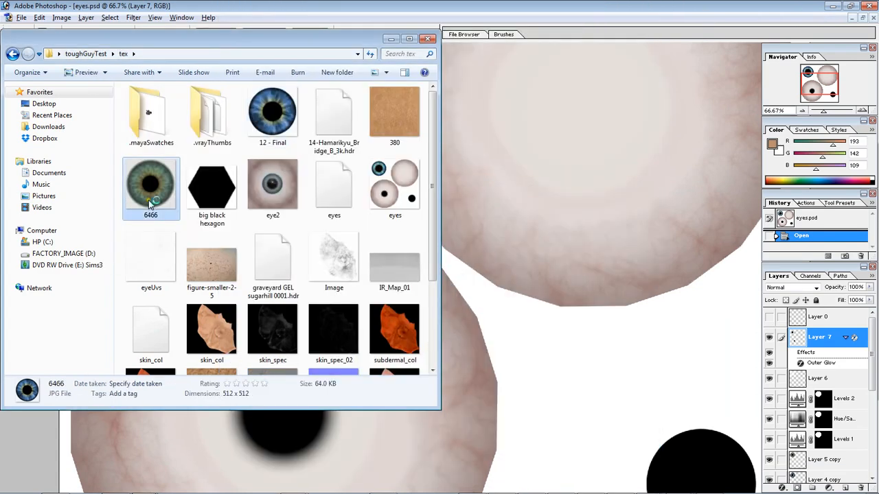
pyautogui.doubleClick(148, 200)
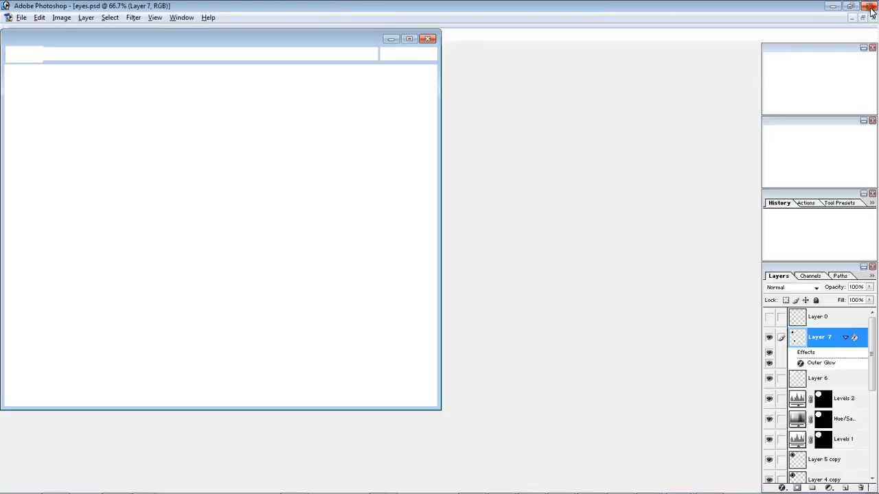
pyautogui.click(869, 6)
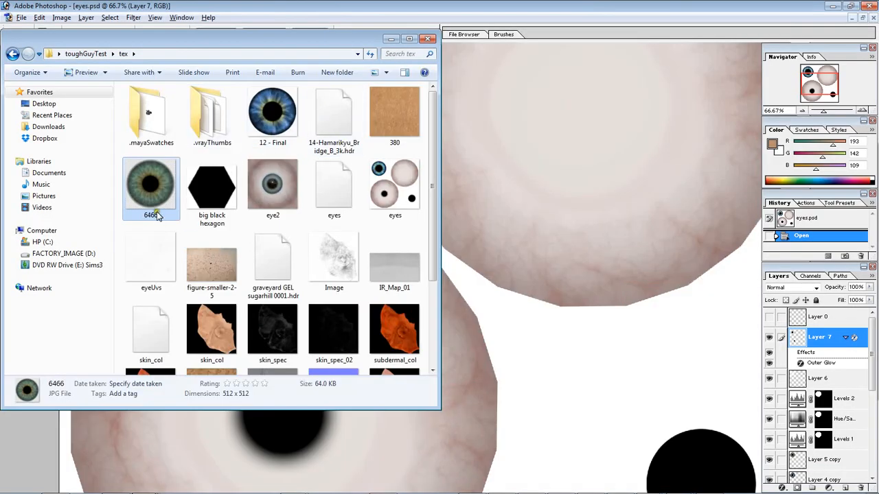
# Return to Photoshop, maximize its window, and hide every visible layer of the eyes document except the white Layer 1
pyautogui.doubleClick(684, 4)
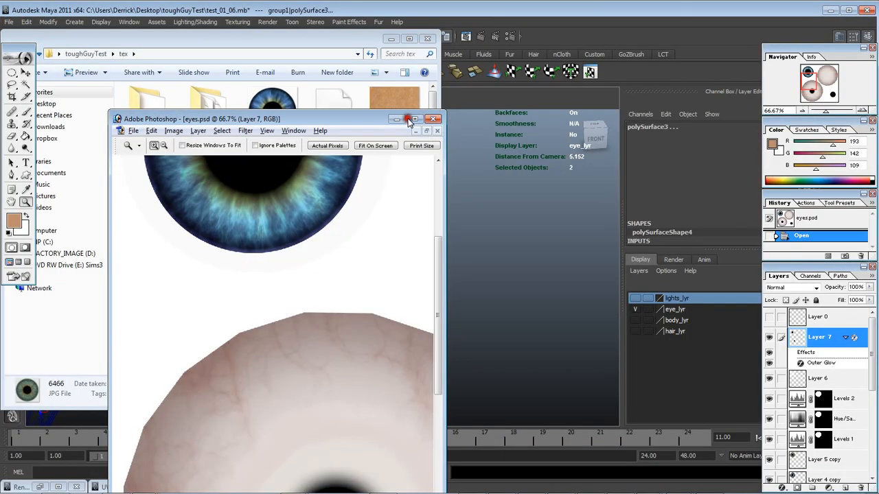
pyautogui.click(415, 119)
pyautogui.hotkey('ctrl', '-')
pyautogui.hotkey('ctrl', '-')
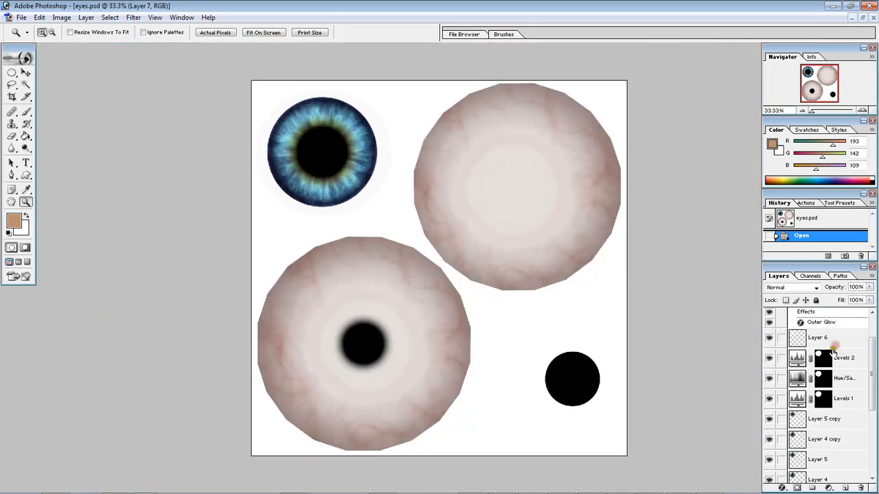
pyautogui.scroll(1, 833, 350)
pyautogui.moveTo(769, 336); pyautogui.dragTo(770, 460)
pyautogui.scroll(-3, 817, 411)
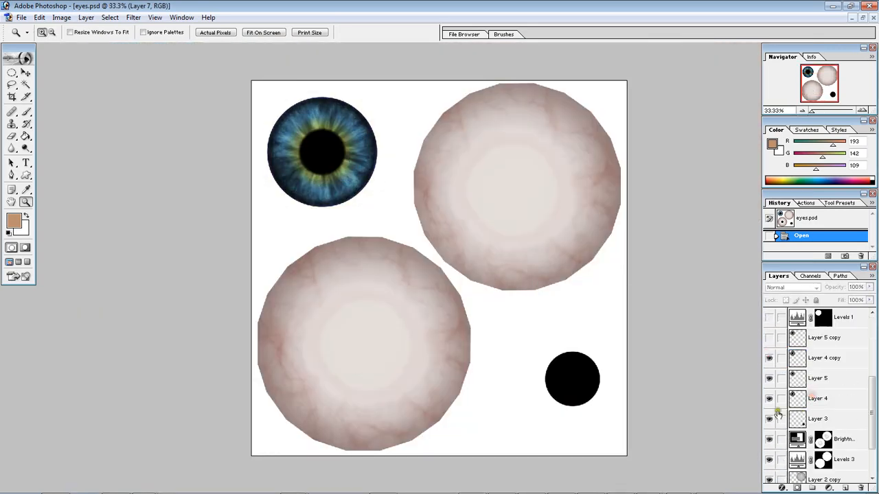
pyautogui.moveTo(770, 358); pyautogui.dragTo(770, 480)
pyautogui.scroll(-3, 827, 444)
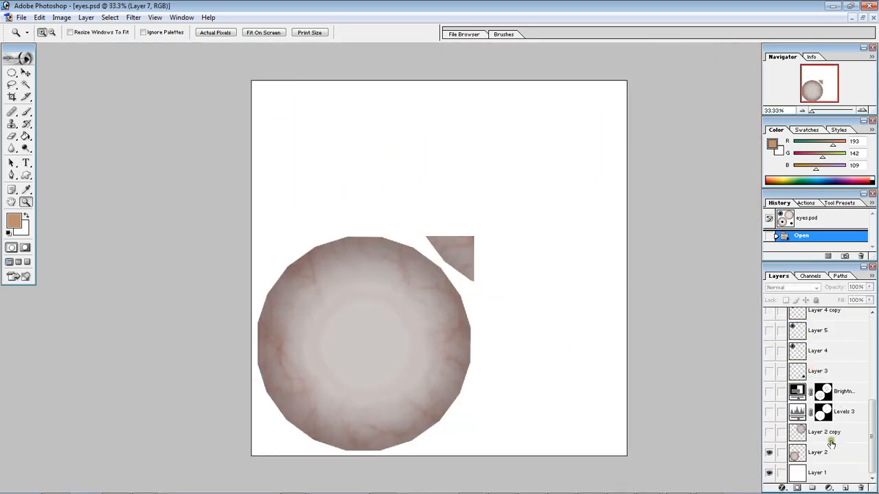
pyautogui.click(770, 452)
# Show the UV wireframe on Layer 0 and examine the layout of the eye UVs up close
pyautogui.scroll(3, 784, 446)
pyautogui.click(770, 317)
pyautogui.scroll(-3, 805, 357)
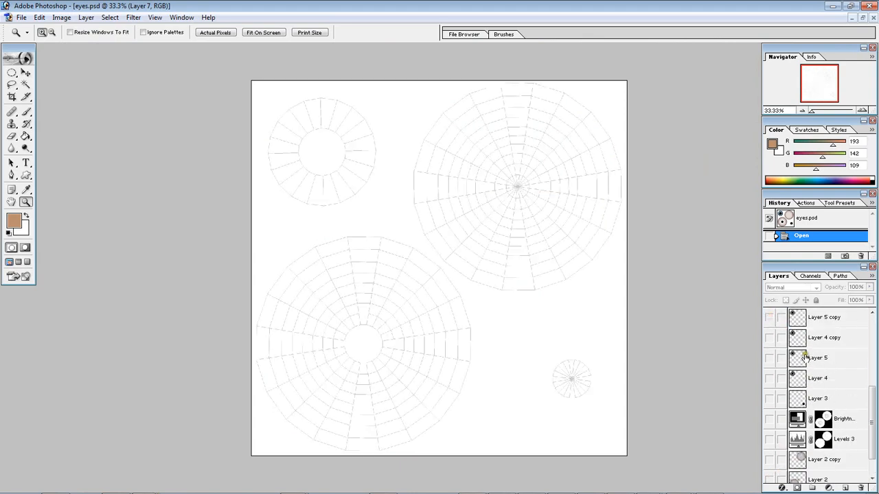
pyautogui.scroll(-2, 805, 357)
pyautogui.click(418, 330)
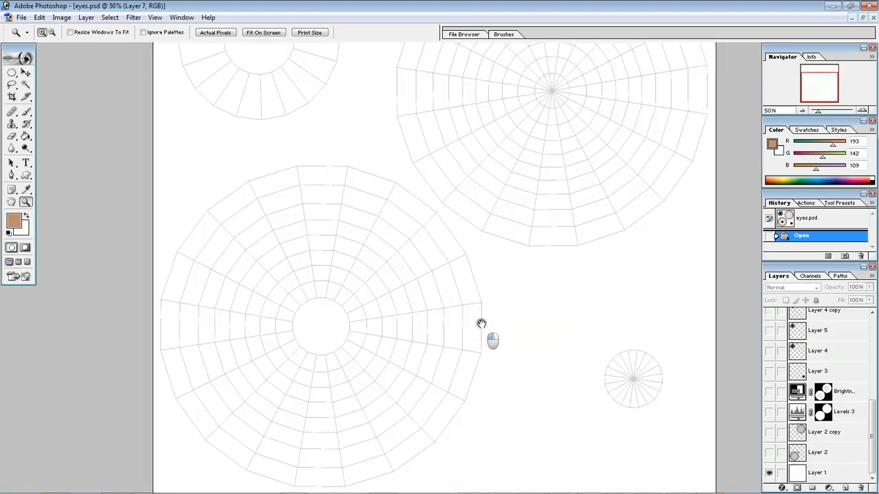
# Show the two eyeball textures on Layer 2 and Layer 2 copy and check how they cover the UV wireframe
pyautogui.click(770, 447)
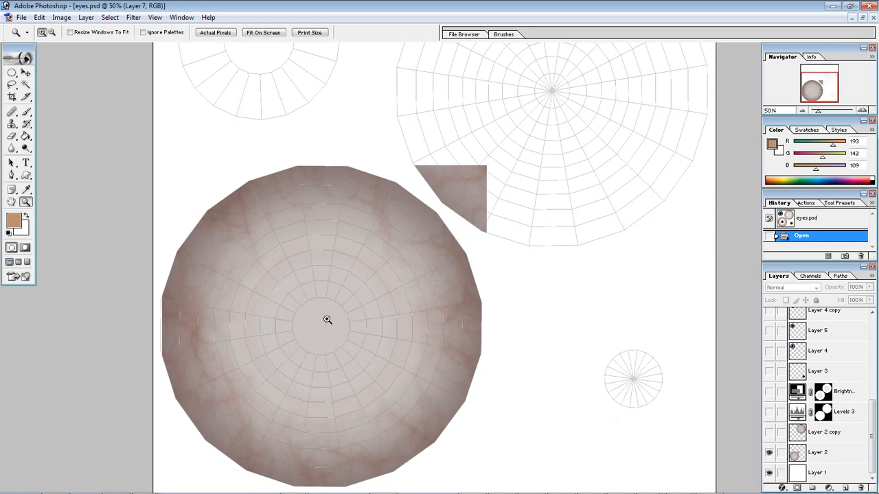
pyautogui.click(769, 433)
pyautogui.moveTo(576, 160); pyautogui.dragTo(575, 227)
pyautogui.moveTo(394, 89); pyautogui.dragTo(506, 132)
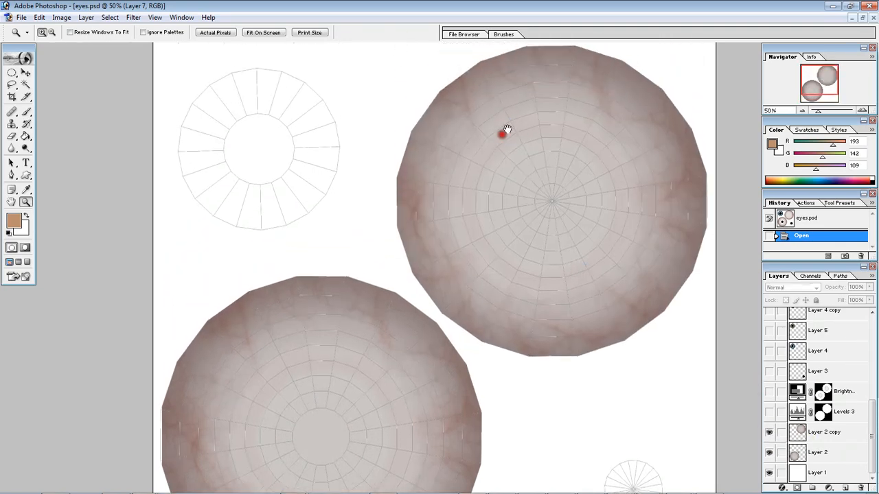
pyautogui.moveTo(667, 295); pyautogui.dragTo(577, 257)
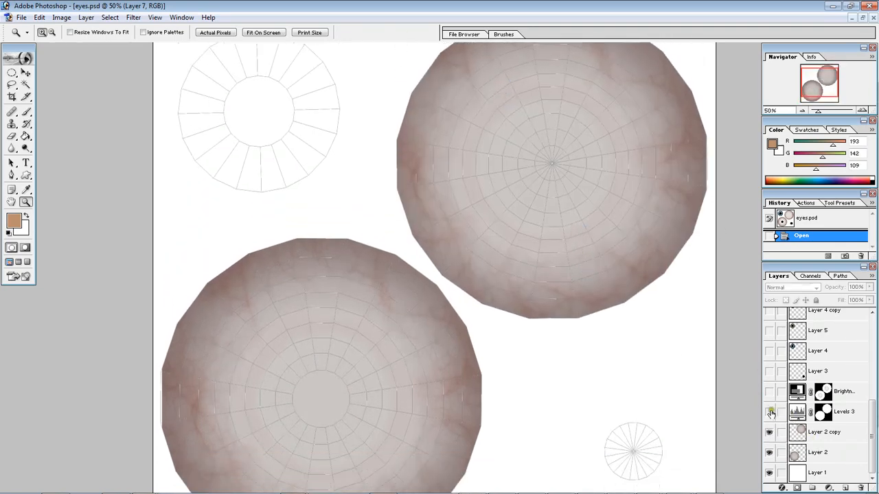
# Show the Levels 3 and Brightness adjustment layers, toggling the Brightness one to compare its effect on the eyeballs
pyautogui.click(769, 412)
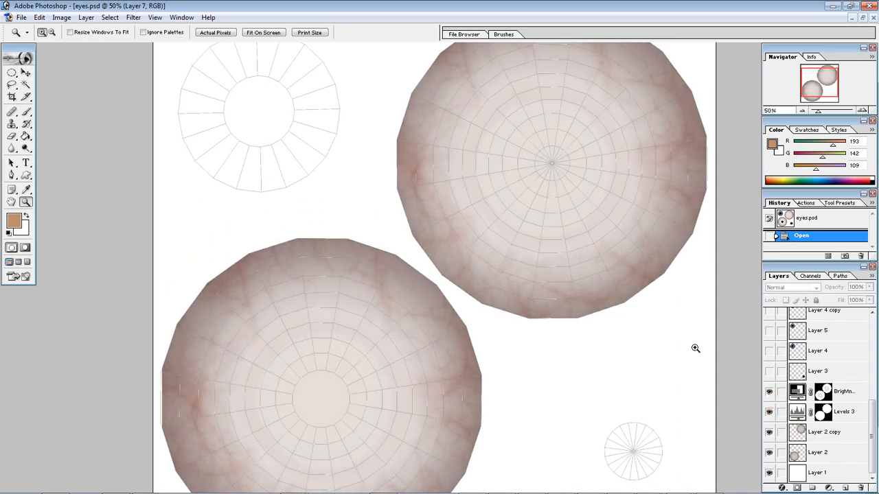
pyautogui.click(769, 391)
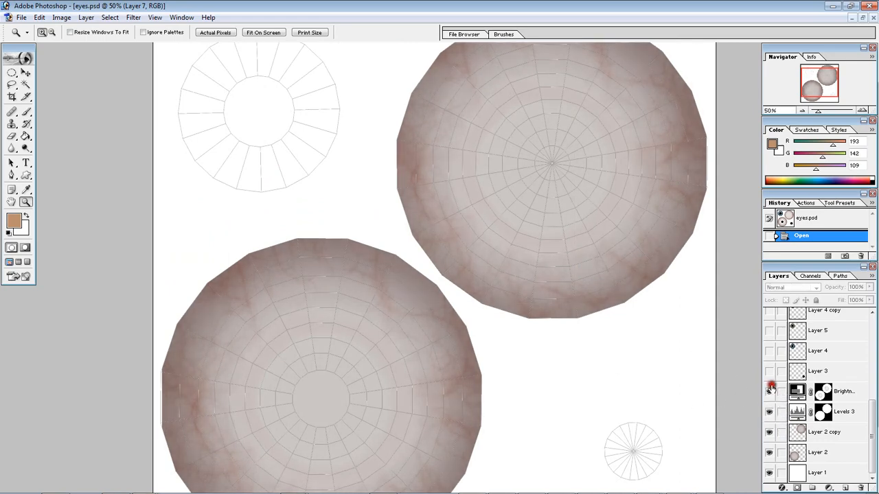
pyautogui.click(769, 391)
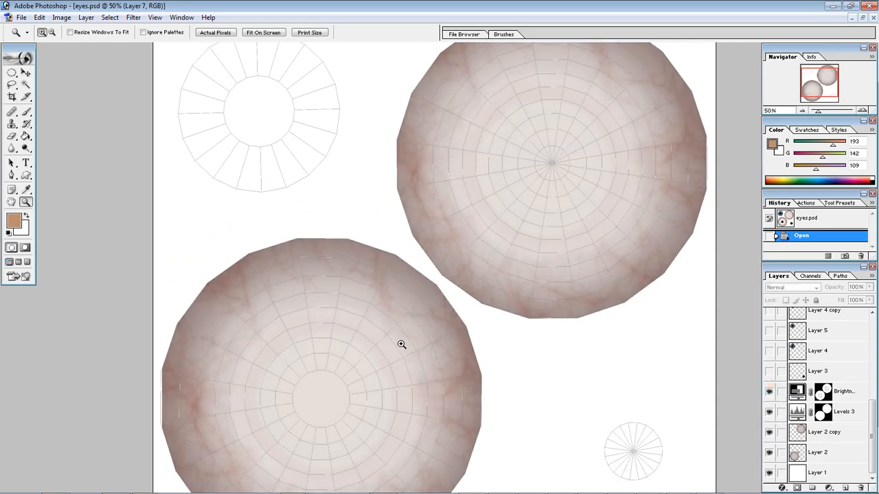
# Show the black pupil on Layer 3 and the blue iris on Layer 4, and make Layer 4 the active layer
pyautogui.click(769, 372)
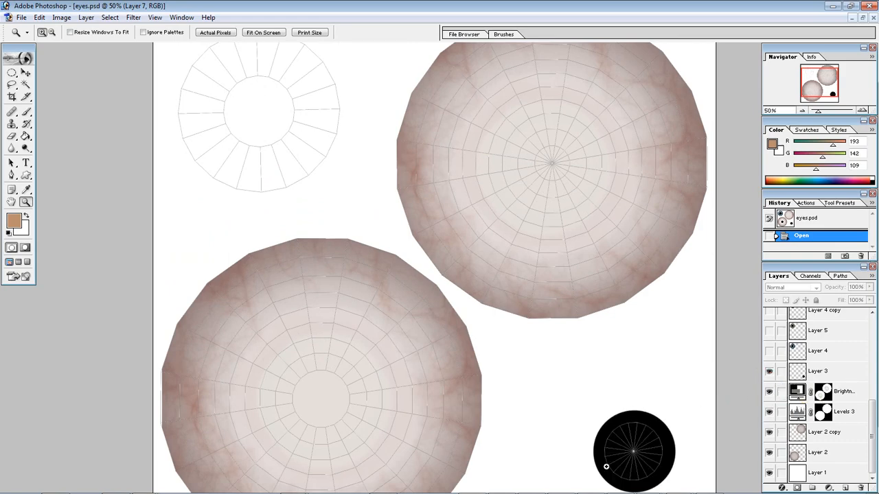
pyautogui.moveTo(612, 352); pyautogui.dragTo(661, 416)
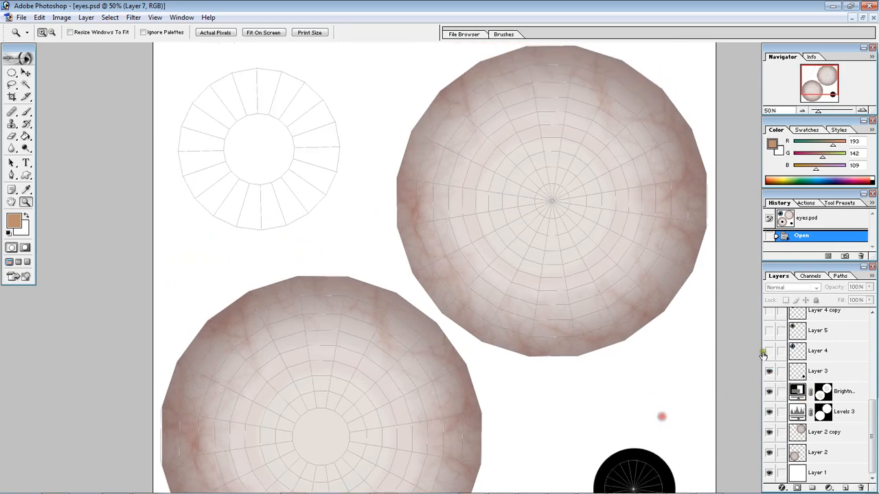
pyautogui.click(769, 351)
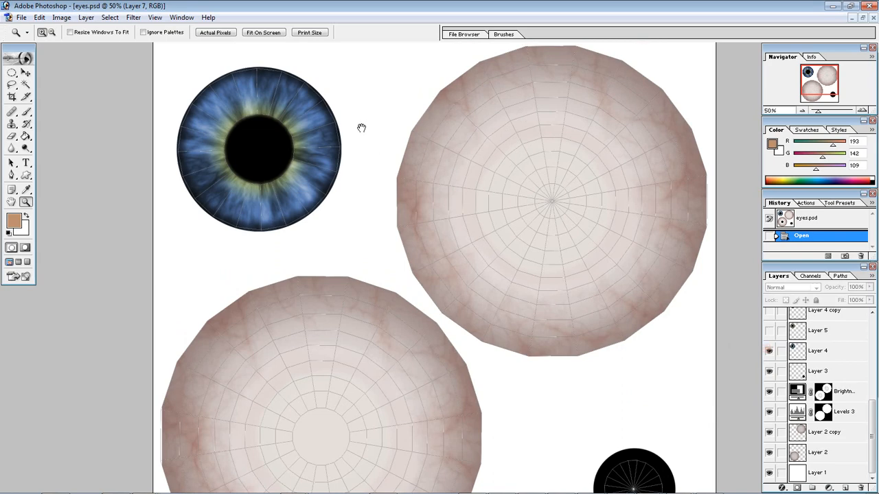
pyautogui.click(811, 351)
pyautogui.moveTo(872, 405); pyautogui.dragTo(872, 362)
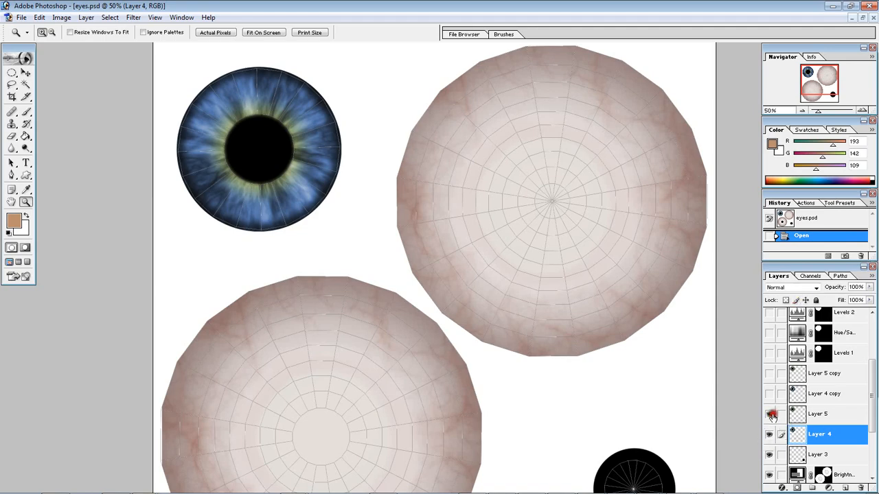
# Show the second iris texture on Layer 5, make that layer active, and inspect the blended iris up close
pyautogui.click(770, 414)
pyautogui.click(804, 413)
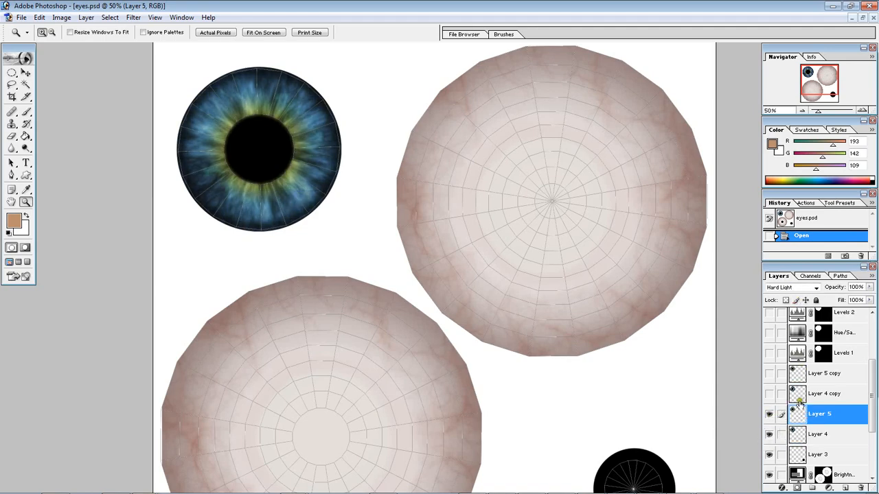
pyautogui.click(280, 108)
pyautogui.click(253, 203)
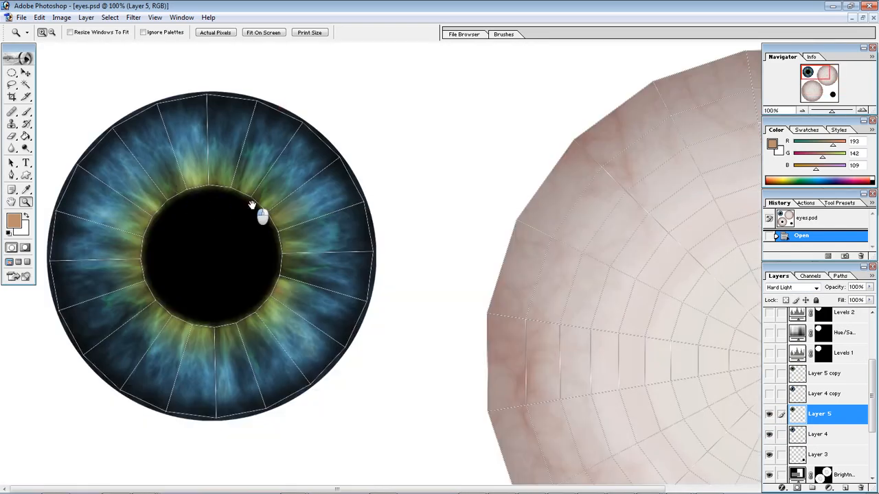
# Hide the Layer 0 wireframe, then turn Layer 5 off and on to compare the iris colours
pyautogui.moveTo(871, 377); pyautogui.dragTo(867, 335)
pyautogui.click(769, 317)
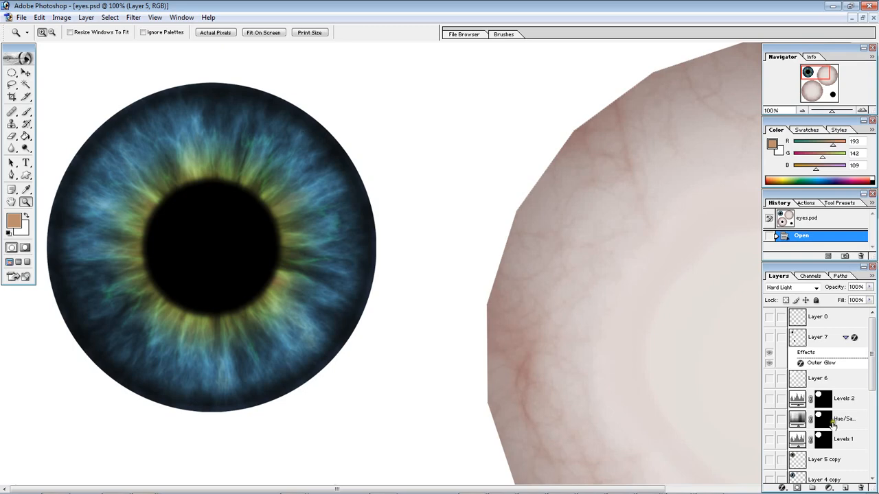
pyautogui.scroll(-3, 834, 424)
pyautogui.click(769, 358)
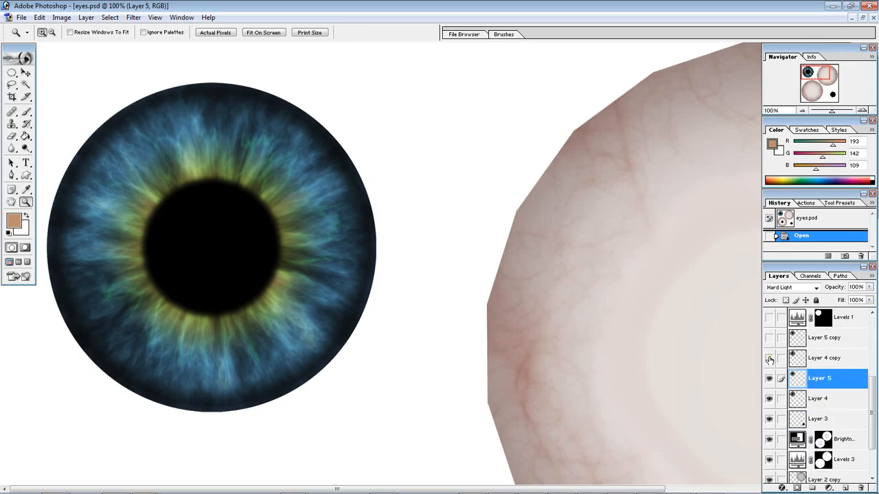
pyautogui.click(768, 378)
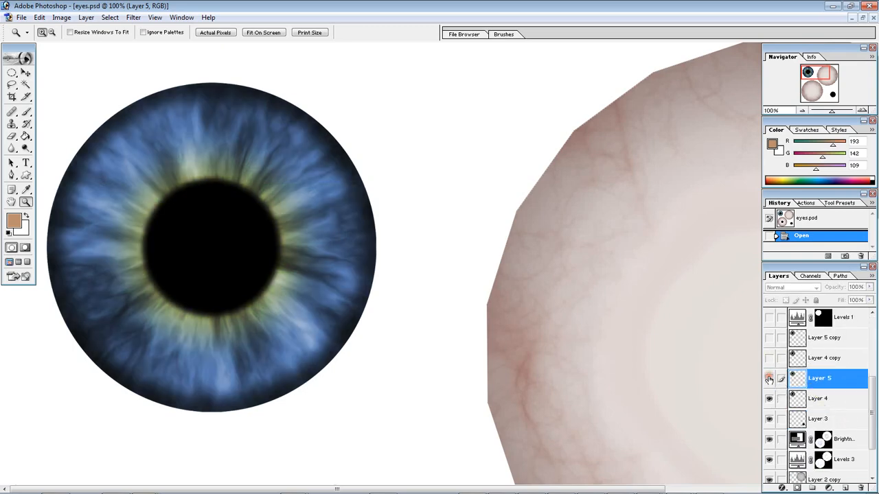
pyautogui.click(769, 378)
# Show Layer 4 copy and compare its blend mode and opacity with those of Layer 4
pyautogui.click(769, 359)
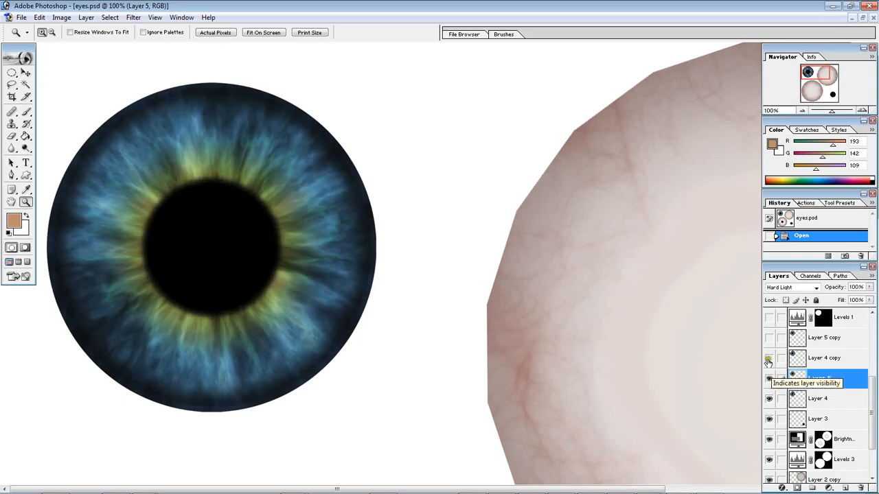
pyautogui.click(803, 358)
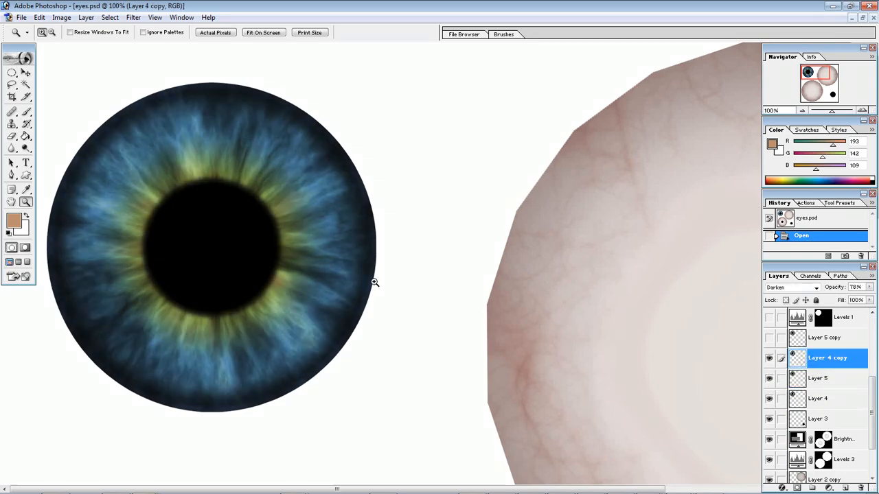
pyautogui.click(804, 398)
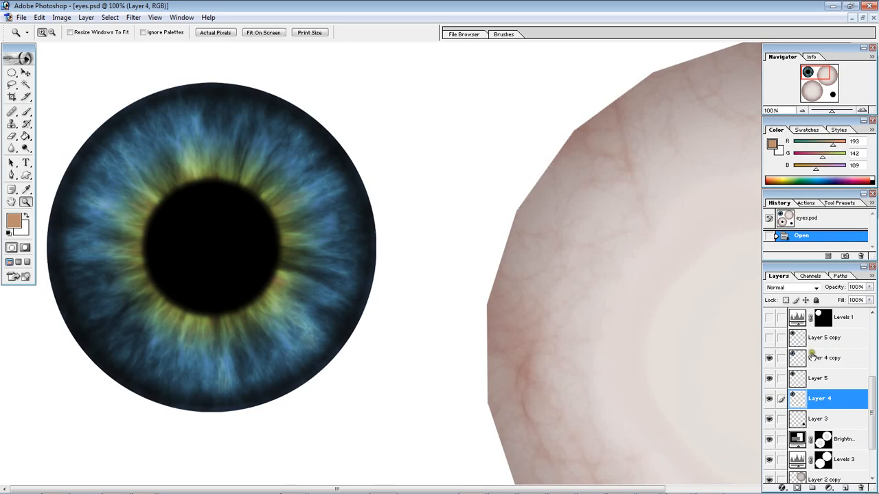
pyautogui.click(807, 358)
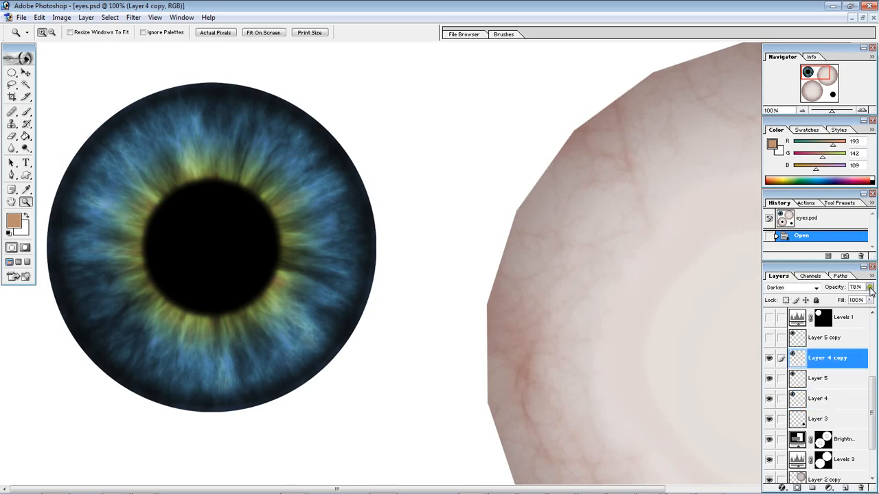
# Toggle the visibility of Layer 4 copy and Layer 5 to compare how each changes the iris
pyautogui.click(769, 358)
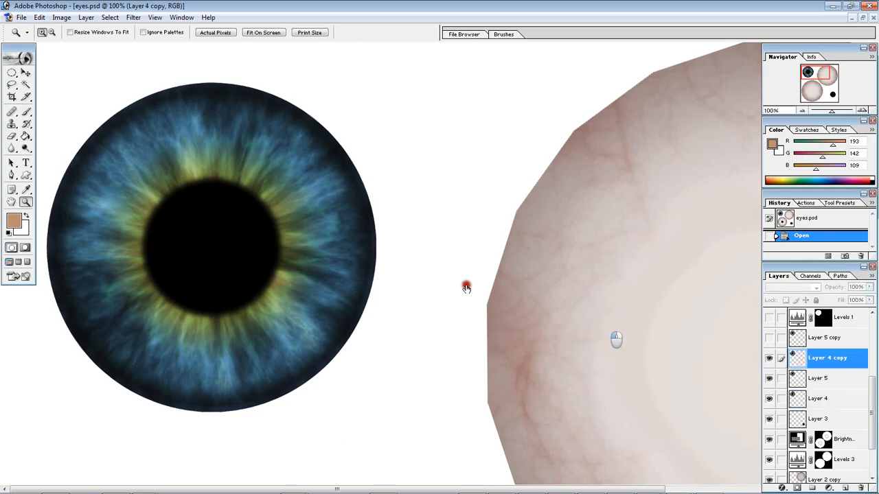
pyautogui.click(768, 358)
pyautogui.click(768, 358)
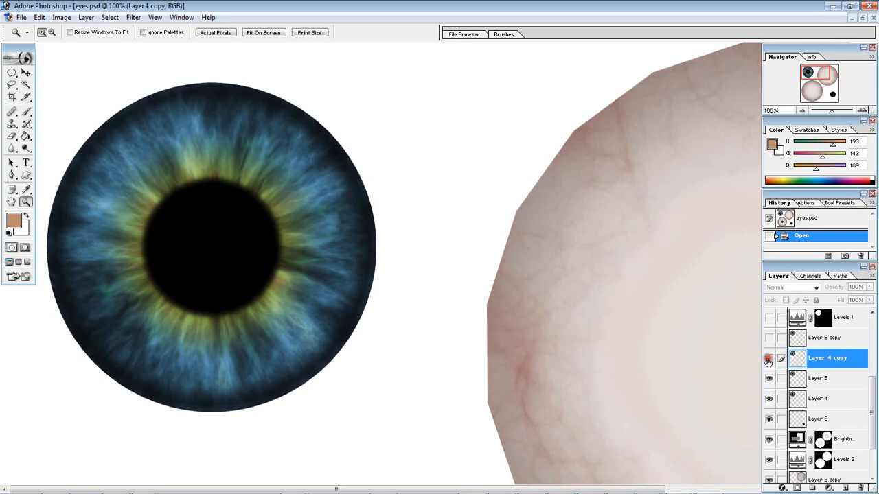
pyautogui.click(768, 358)
pyautogui.click(768, 358)
pyautogui.click(770, 381)
pyautogui.click(770, 379)
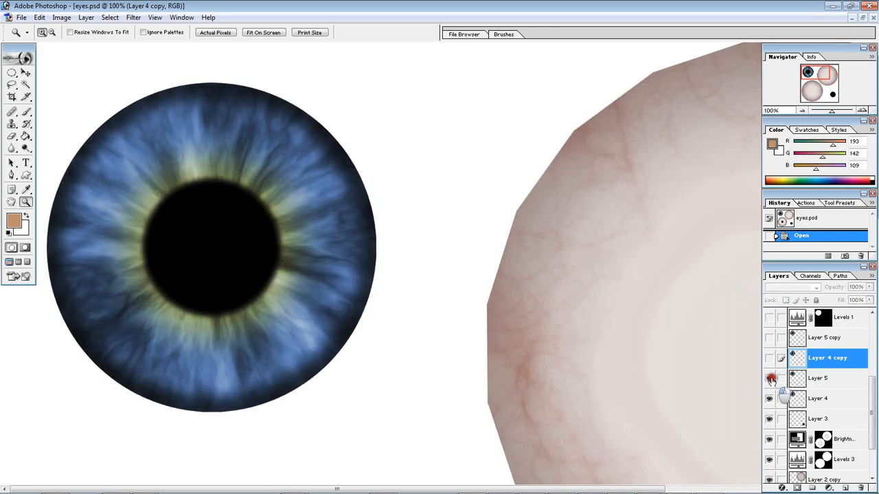
# Show Layer 4 copy and Layer 5 copy over the iris, and toggle Layer 5 to compare its contribution
pyautogui.click(768, 358)
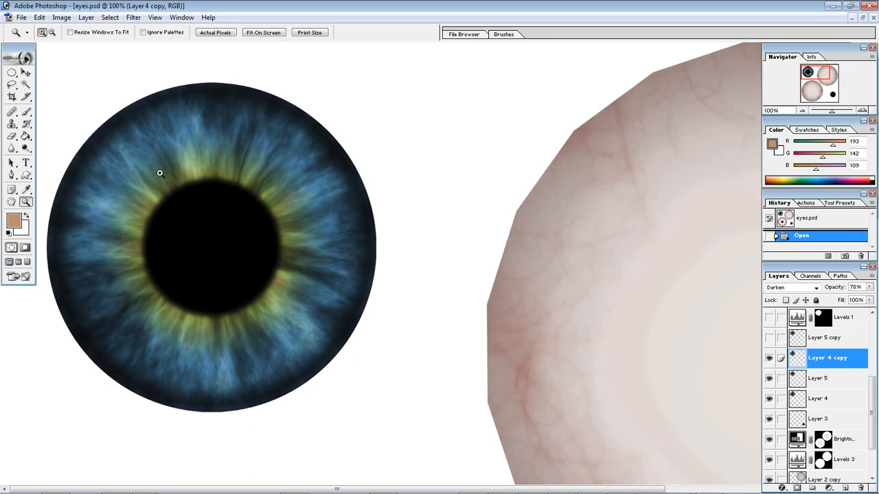
pyautogui.click(837, 342)
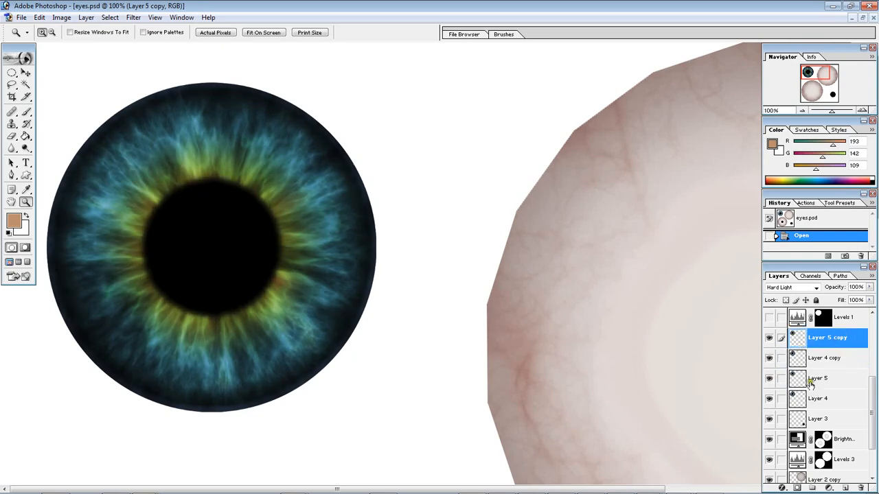
pyautogui.click(769, 378)
pyautogui.click(769, 379)
pyautogui.click(769, 379)
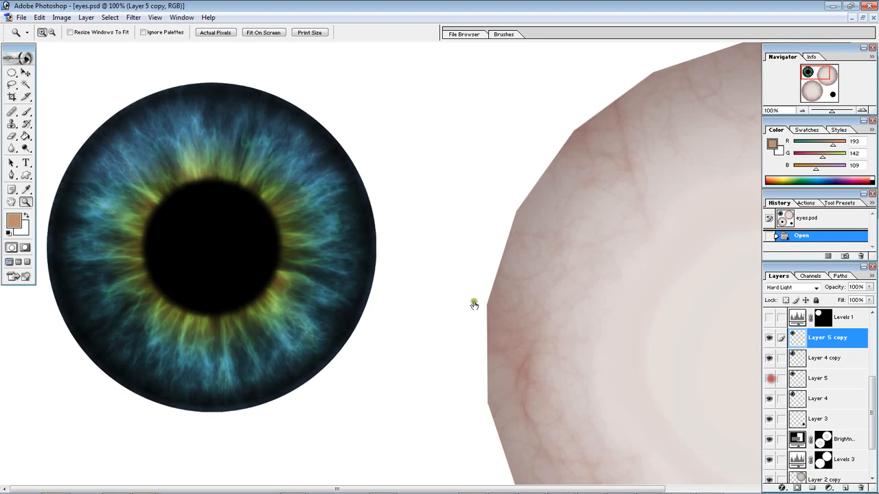
pyautogui.click(770, 378)
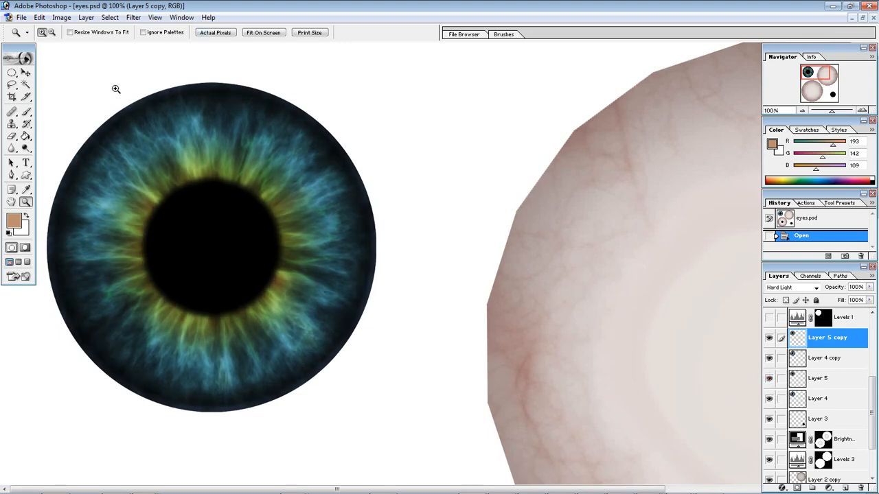
# Show the Levels 1, Hue/Saturation and Levels 2 adjustment layers above the iris
pyautogui.scroll(3, 830, 349)
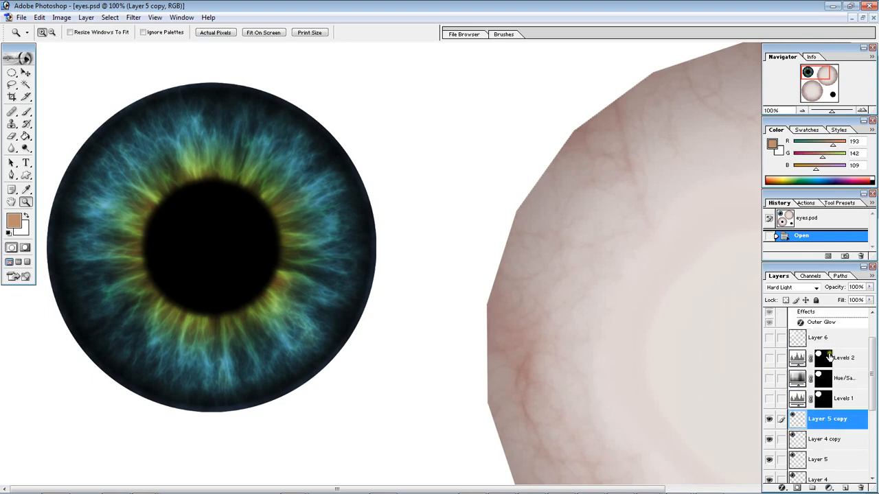
pyautogui.click(769, 399)
pyautogui.click(769, 382)
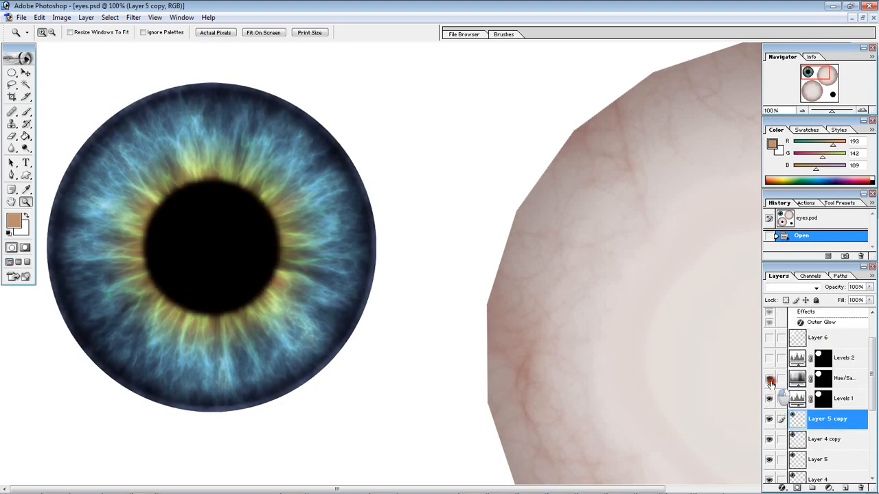
pyautogui.click(770, 357)
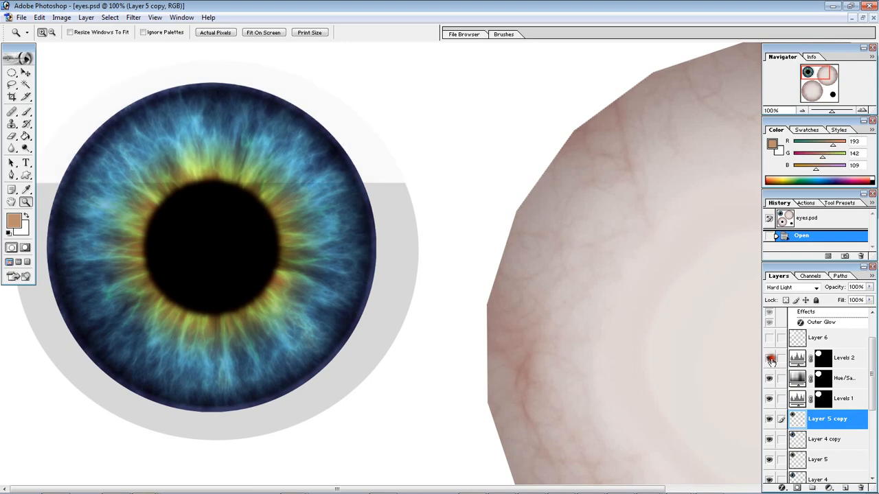
pyautogui.moveTo(770, 359)
pyautogui.mouseDown()
pyautogui.moveTo(774, 394)
pyautogui.moveTo(769, 363)
pyautogui.mouseUp()
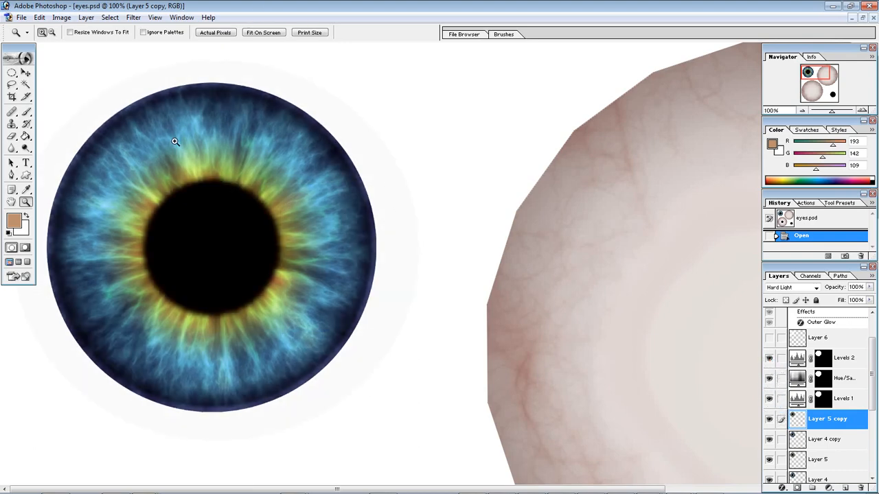
# Show Layer 6 above the adjustments, turning it off and on to compare its effect on the iris
pyautogui.scroll(2, 769, 391)
pyautogui.click(769, 378)
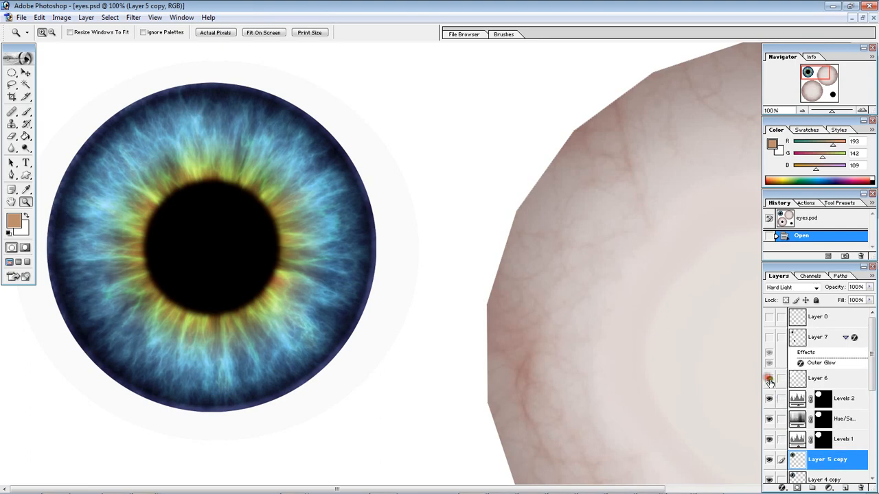
pyautogui.click(769, 378)
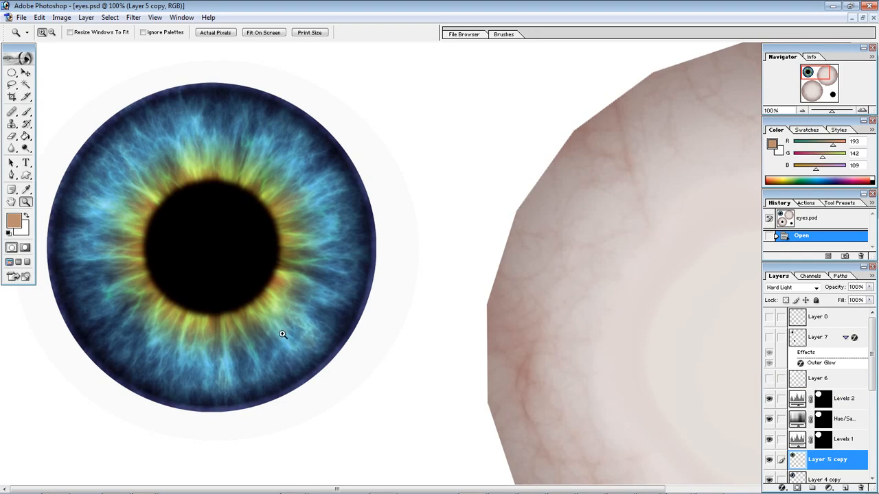
pyautogui.click(770, 379)
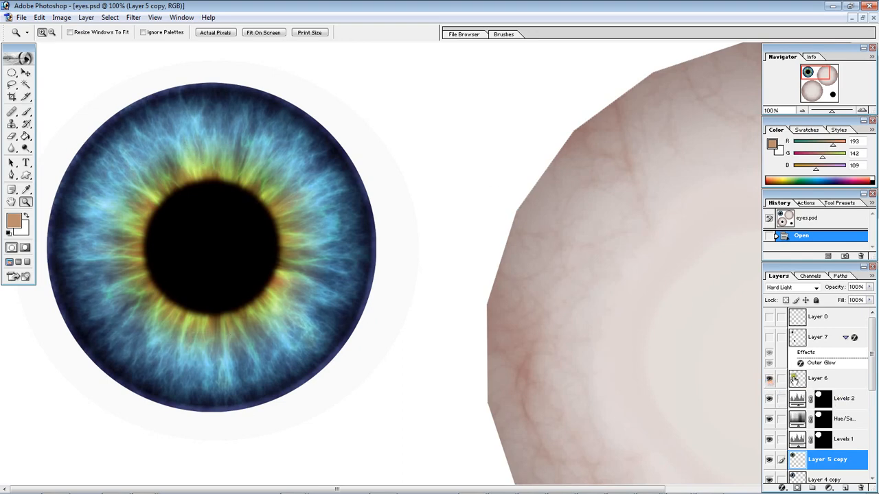
# Try Layer 6 with Normal blending at 100% opacity to examine what is painted on it
pyautogui.click(801, 378)
pyautogui.click(791, 287)
pyautogui.click(782, 284)
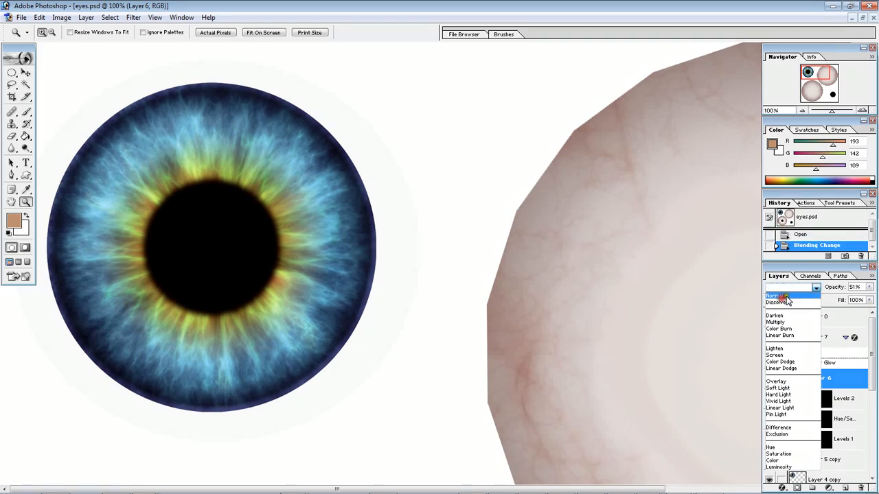
pyautogui.click(866, 292)
pyautogui.moveTo(842, 298); pyautogui.dragTo(871, 298)
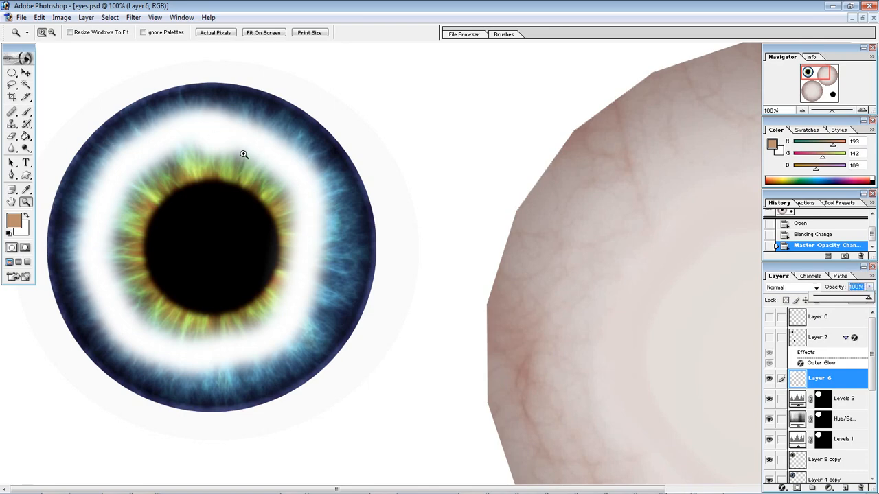
# Check the Brush tool's size and presets, and undo Layer 6's blend mode and opacity changes
pyautogui.press('b')
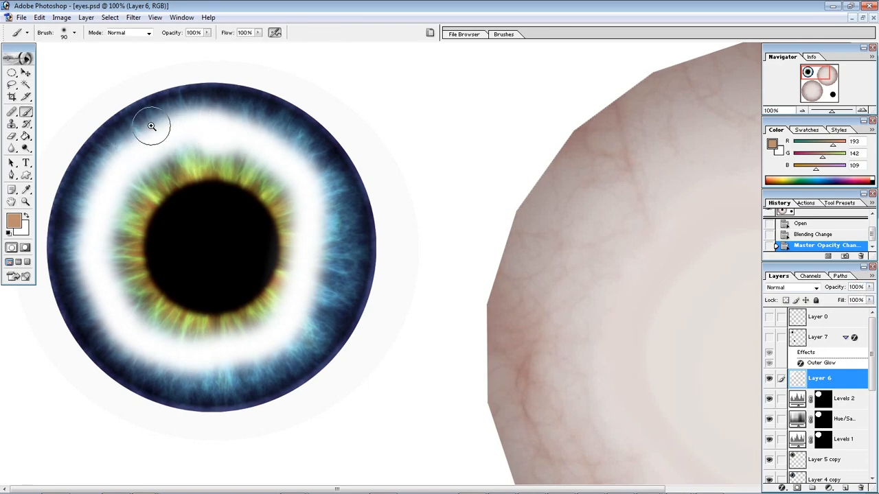
pyautogui.click(74, 32)
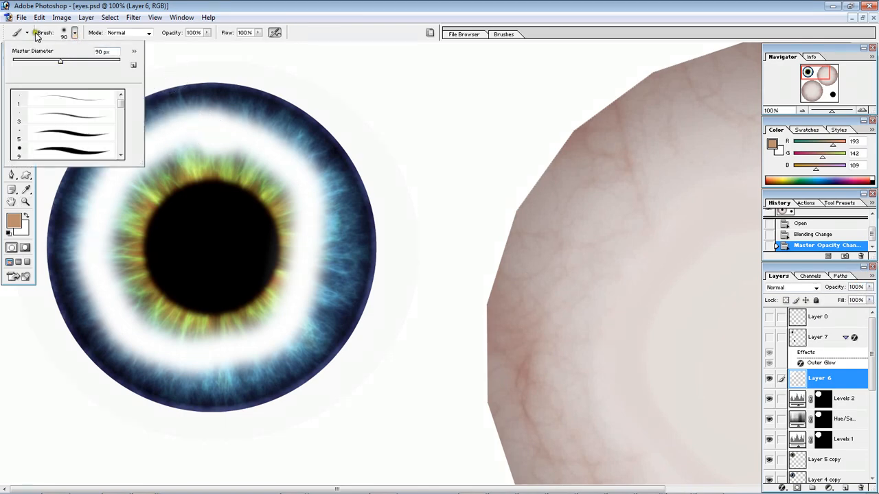
pyautogui.click(74, 32)
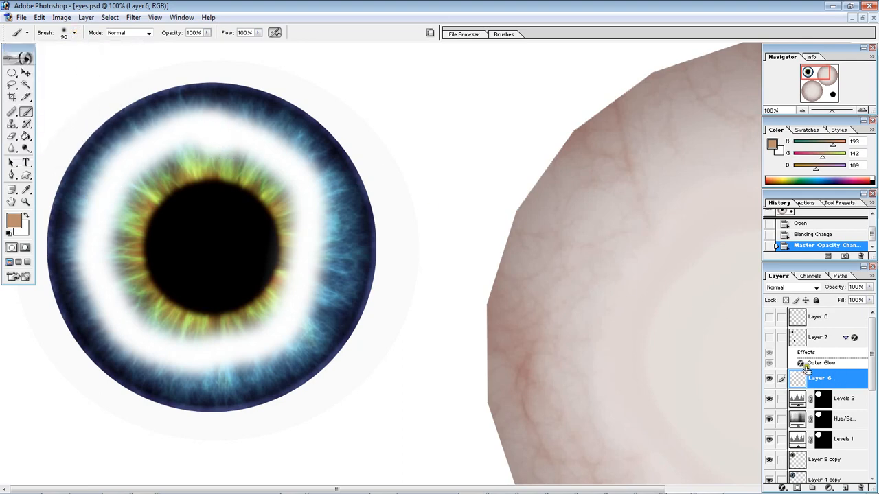
pyautogui.hotkey('ctrl', 'alt', 'z')
pyautogui.hotkey('ctrl', 'alt', 'z')
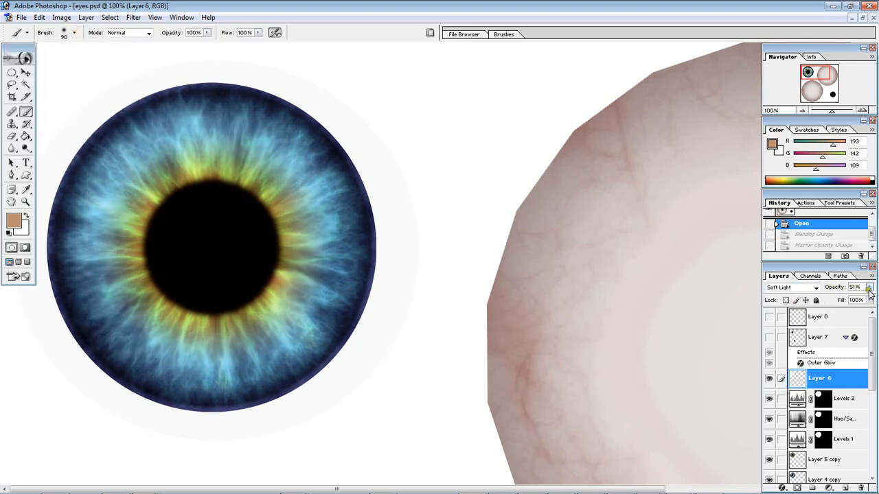
# Toggle Layer 6 and Layer 7 to compare how each affects the iris and pupil
pyautogui.click(769, 378)
pyautogui.click(769, 378)
pyautogui.click(769, 337)
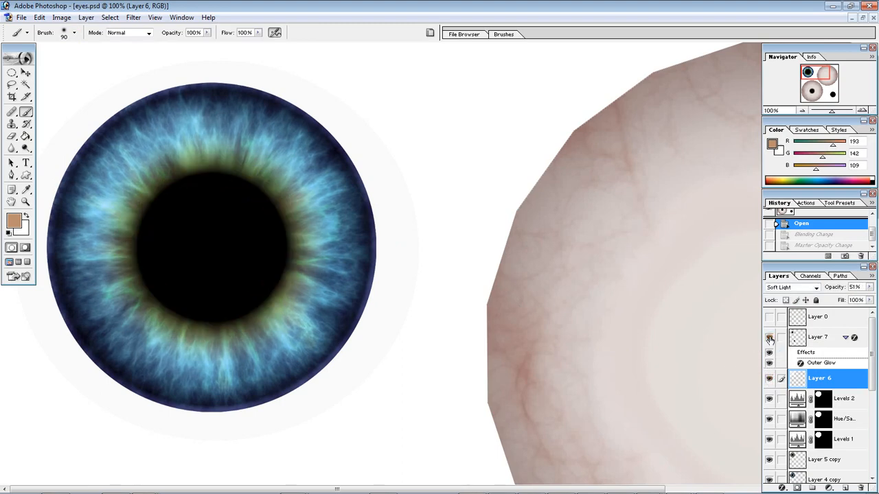
pyautogui.click(768, 337)
# Show the Layer 0 wireframe and inspect how the pupil's edge lines up with the UVs
pyautogui.click(769, 317)
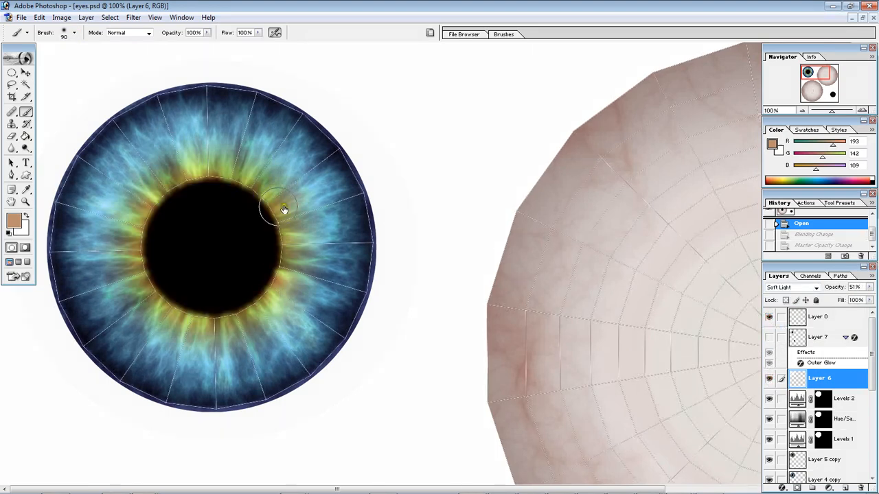
pyautogui.press('z')
pyautogui.click(258, 191)
pyautogui.click(251, 186)
pyautogui.moveTo(354, 258); pyautogui.dragTo(270, 82)
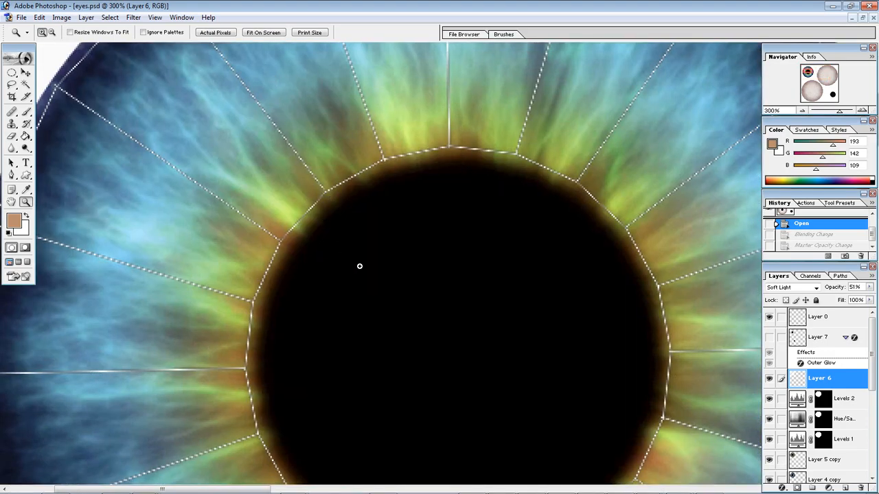
pyautogui.keyDown('alt'); pyautogui.click(323, 246); pyautogui.keyUp('alt')
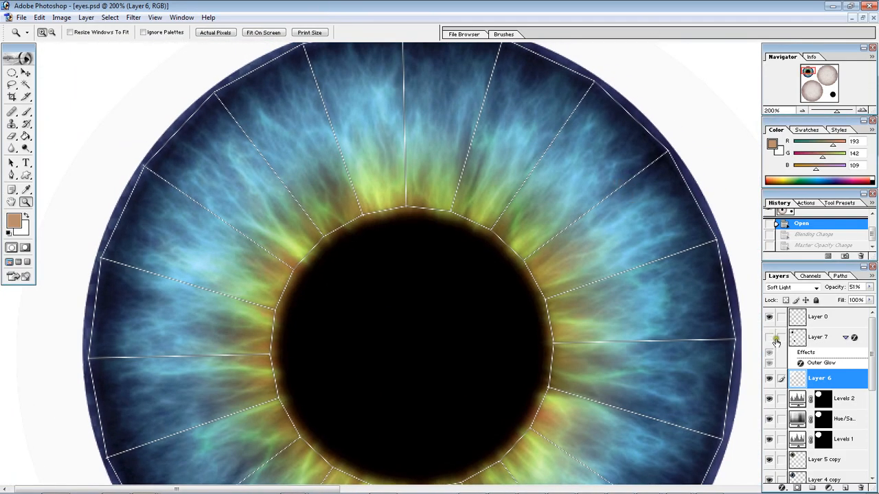
# Show Layer 7 with its black pupil and outer glow, and make that layer active
pyautogui.click(768, 337)
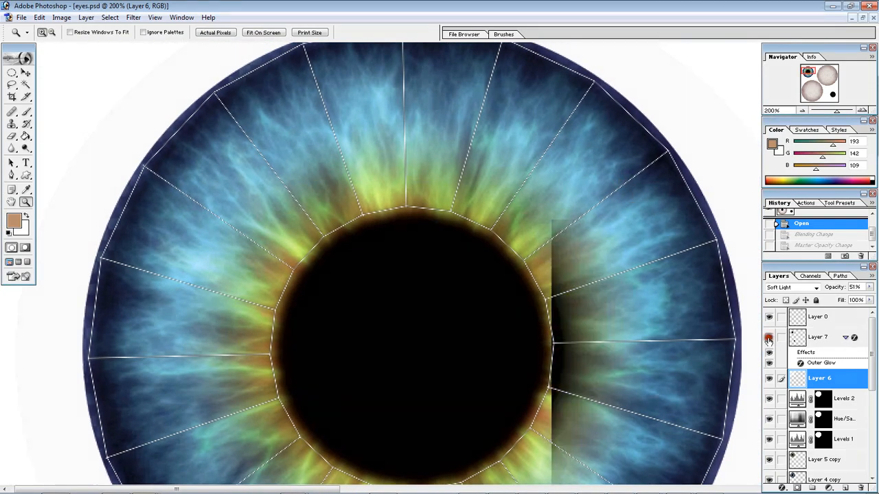
pyautogui.click(768, 337)
pyautogui.click(810, 337)
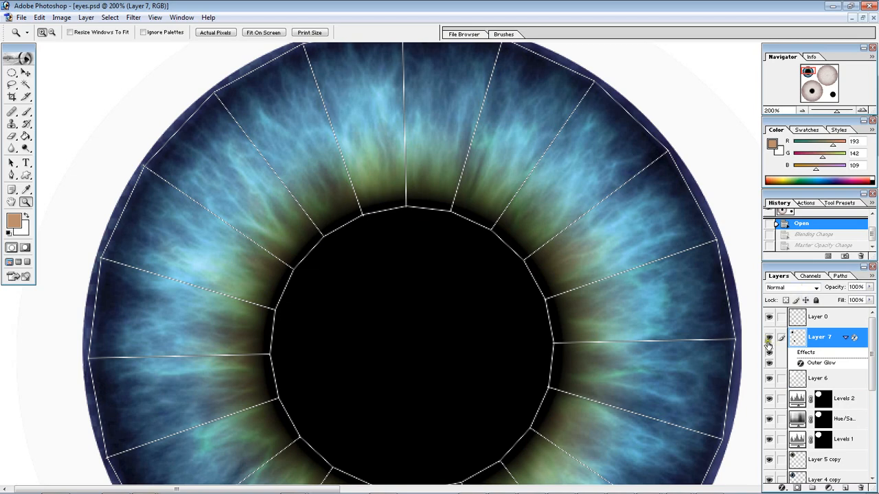
# Try moving Layer 7 away from the iris with the Move tool, and undo the move
pyautogui.press('v')
pyautogui.moveTo(476, 251); pyautogui.dragTo(638, 94)
pyautogui.hotkey('ctrl', 'z')
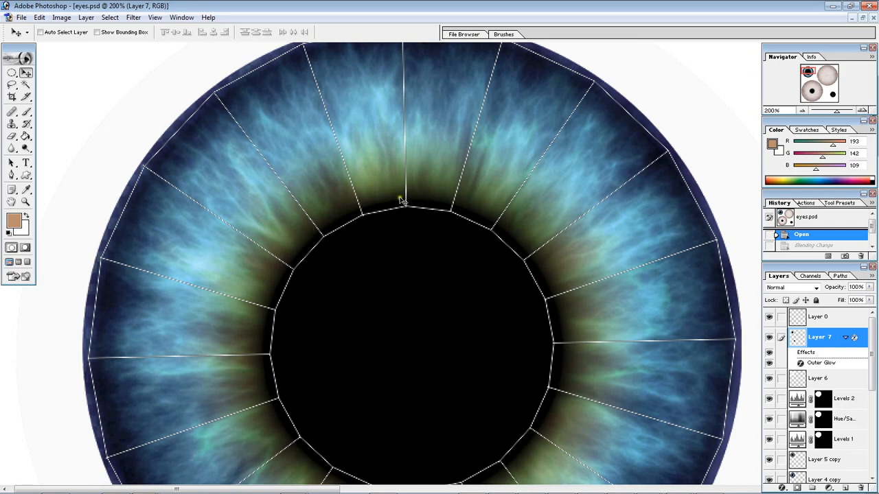
# Make the Layer 0 wireframe active and look over the whole eye texture sheet
pyautogui.click(789, 317)
pyautogui.press('z')
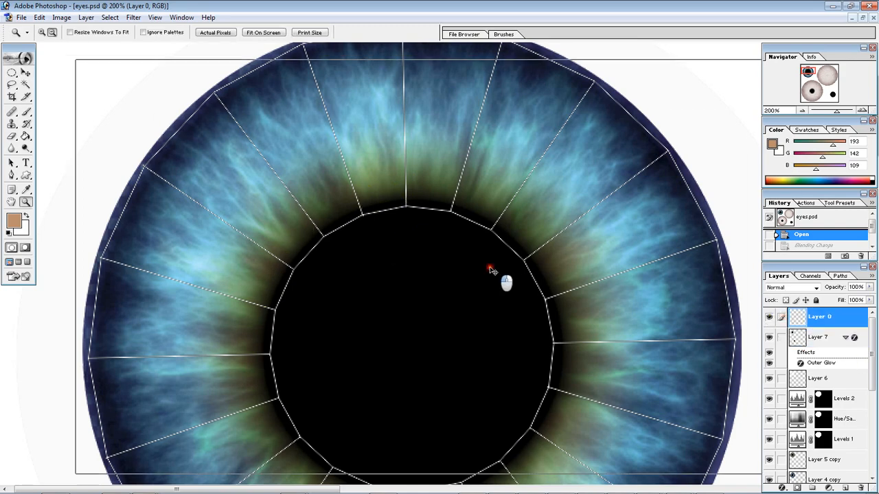
pyautogui.keyDown('alt'); pyautogui.click(492, 270); pyautogui.keyUp('alt')
pyautogui.keyDown('alt'); pyautogui.click(490, 270); pyautogui.keyUp('alt')
pyautogui.keyDown('alt'); pyautogui.click(500, 261); pyautogui.keyUp('alt')
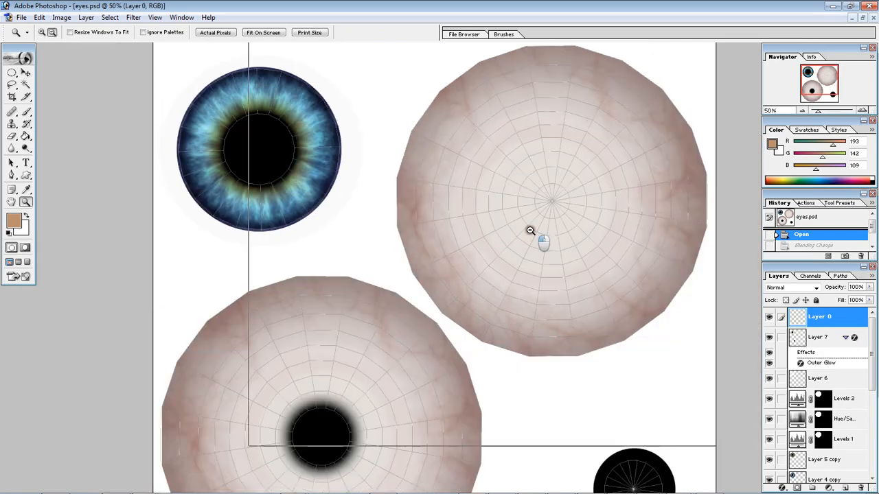
pyautogui.keyDown('alt'); pyautogui.click(530, 230); pyautogui.keyUp('alt')
# Switch to the Maya scene with the wireframe eyeballs
pyautogui.press('super')
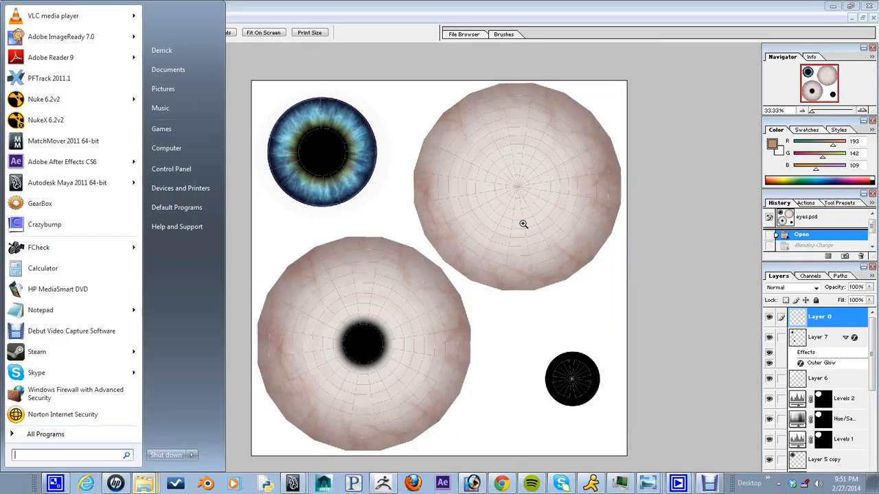
pyautogui.click(501, 484)
pyautogui.click(501, 484)
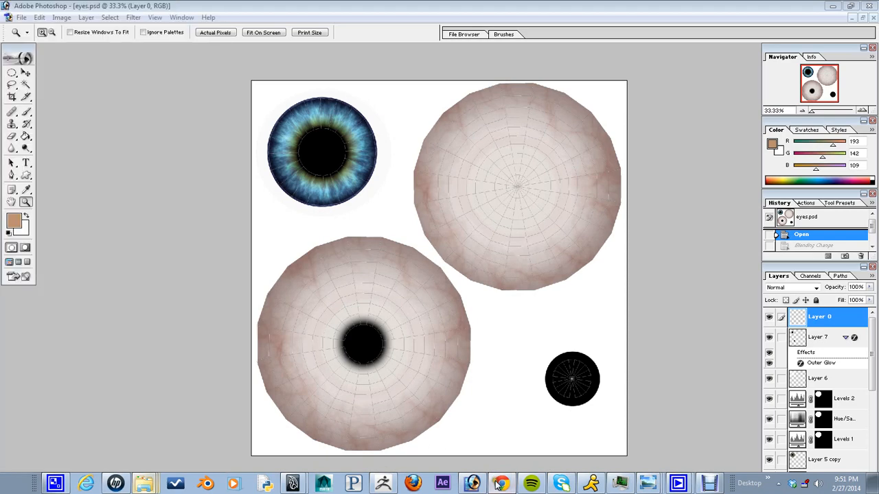
pyautogui.click(321, 484)
pyautogui.scroll(-8, 449, 258)
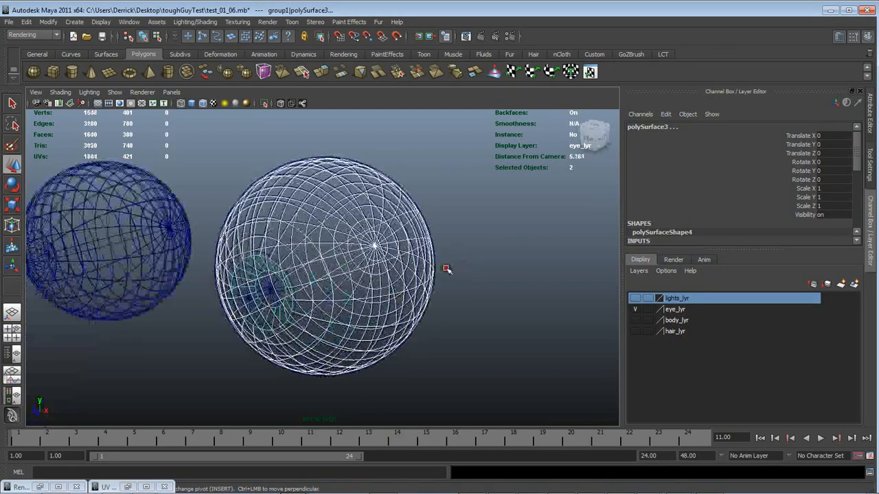
# Show the body_lyr display layer, deselect the eyeball, and view the head and shoulders from the front
pyautogui.click(636, 320)
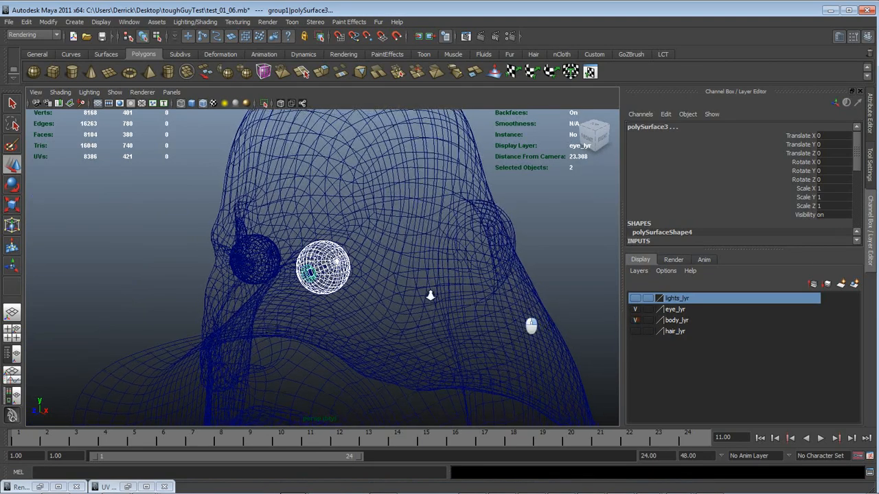
pyautogui.scroll(-6, 202, 222)
pyautogui.moveTo(202, 222); pyautogui.dragTo(357, 187)
pyautogui.click(357, 186)
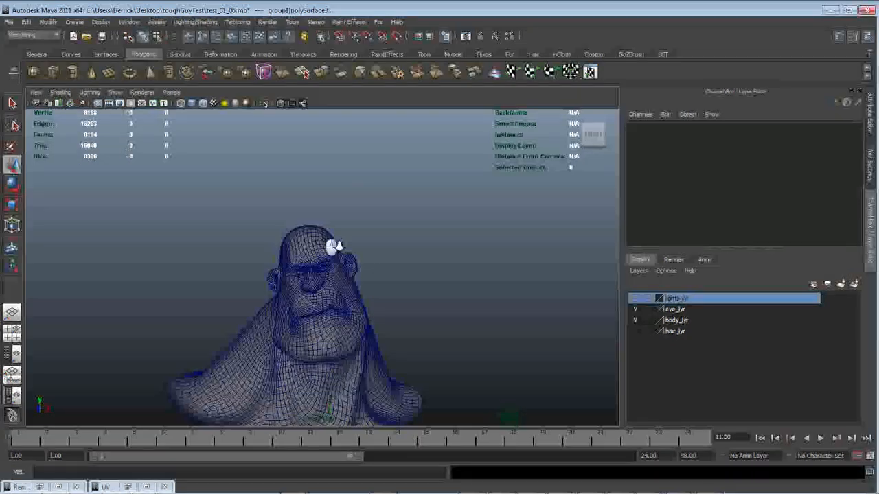
pyautogui.moveTo(331, 245); pyautogui.dragTo(369, 294)
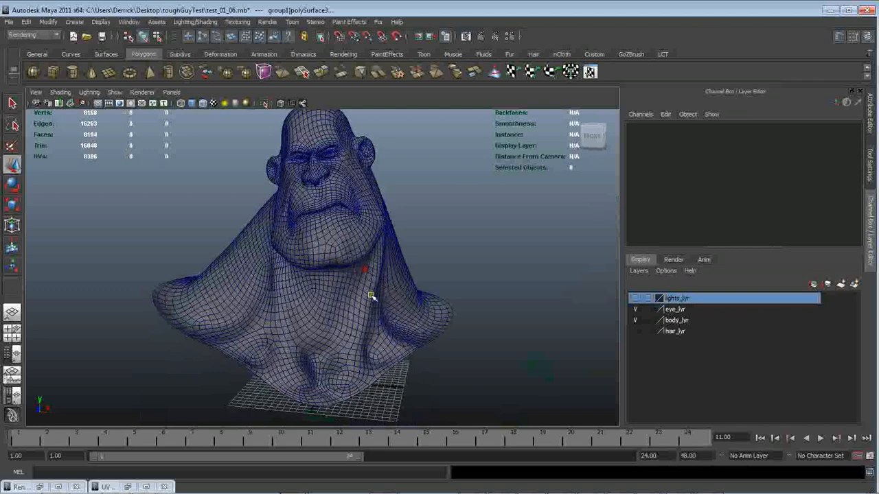
# Open the Hypershade to show the scene's materials, keeping the character's head in view beside it
pyautogui.click(130, 22)
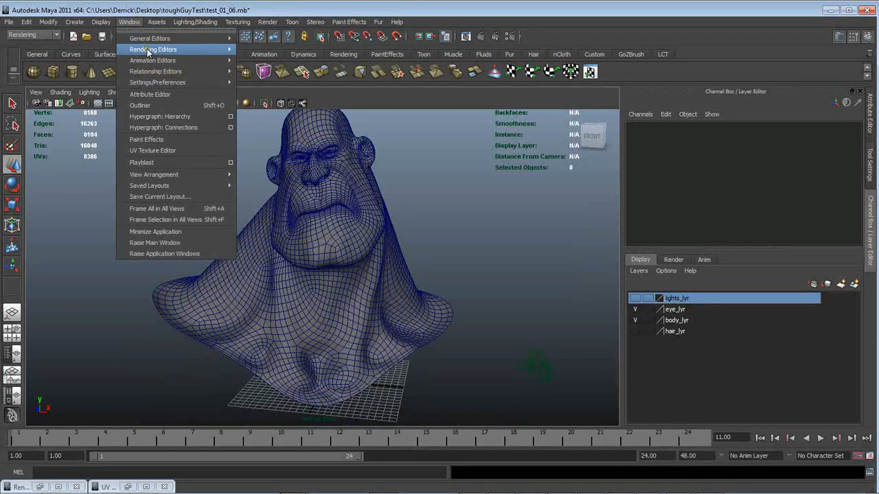
pyautogui.moveTo(165, 50)
pyautogui.click(303, 78)
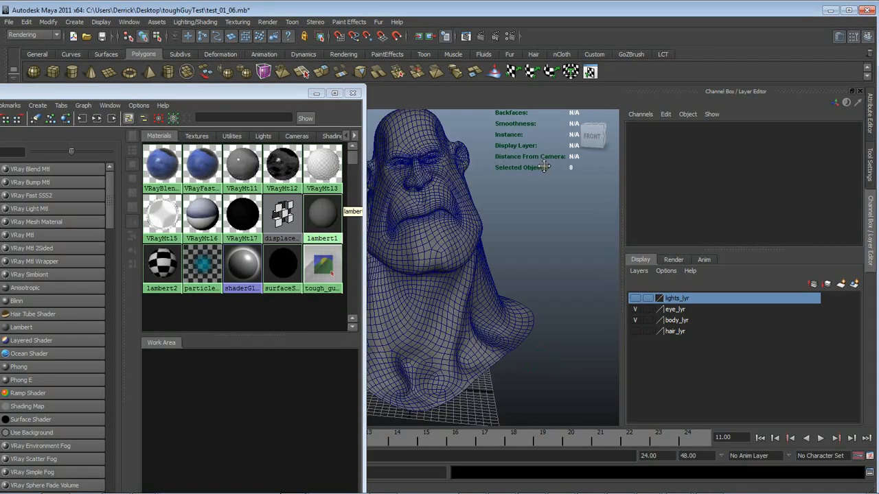
pyautogui.moveTo(544, 167); pyautogui.dragTo(460, 178)
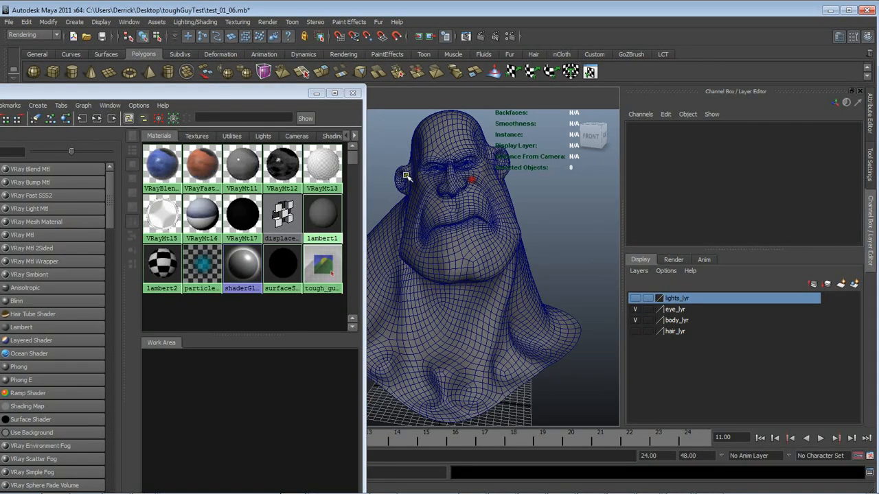
# Open VRayBlendMtl1's attributes, then follow its coat material VRayMtl2 and examine the basic and reflection parameters
pyautogui.click(163, 162)
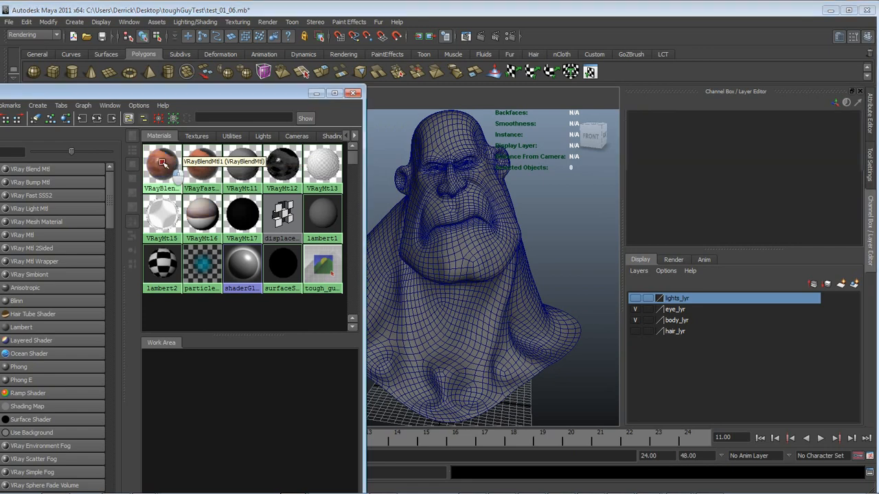
pyautogui.doubleClick(163, 162)
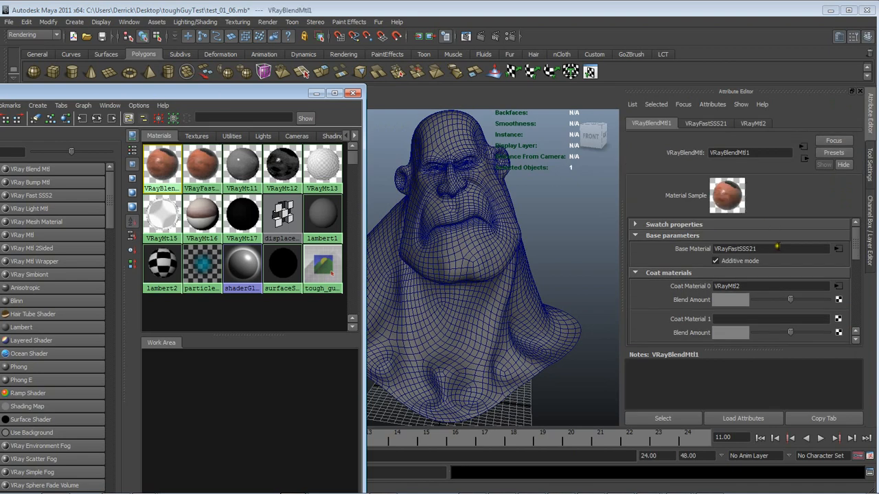
pyautogui.moveTo(783, 250); pyautogui.dragTo(701, 253)
pyautogui.moveTo(754, 285); pyautogui.dragTo(702, 295)
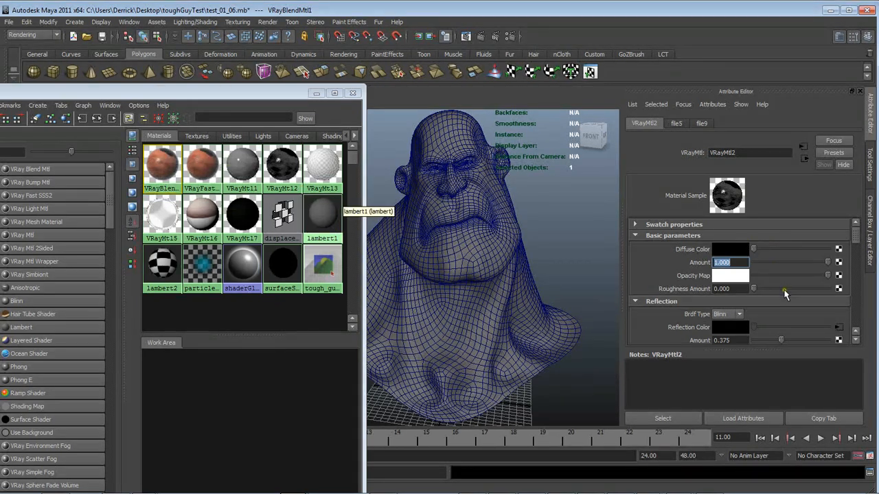
pyautogui.scroll(-2, 787, 295)
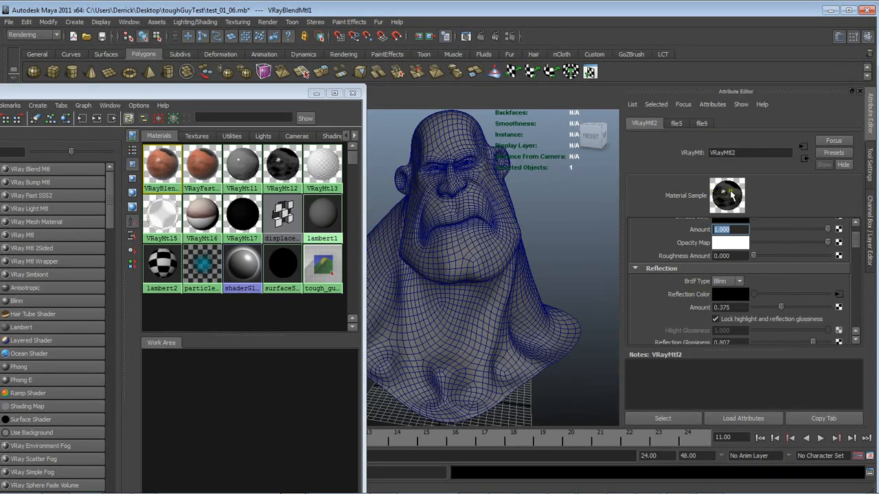
pyautogui.scroll(2, 773, 247)
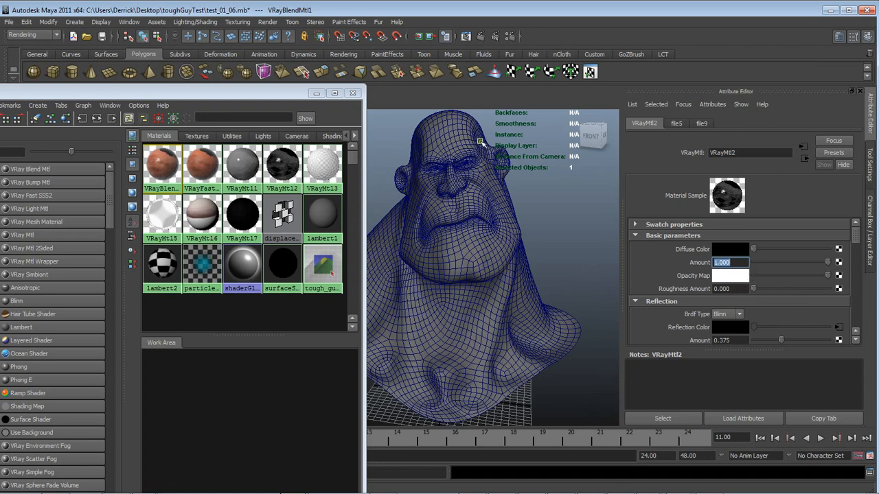
# Select VRayMtl2 and try lightening its diffuse color from black to grey
pyautogui.click(162, 165)
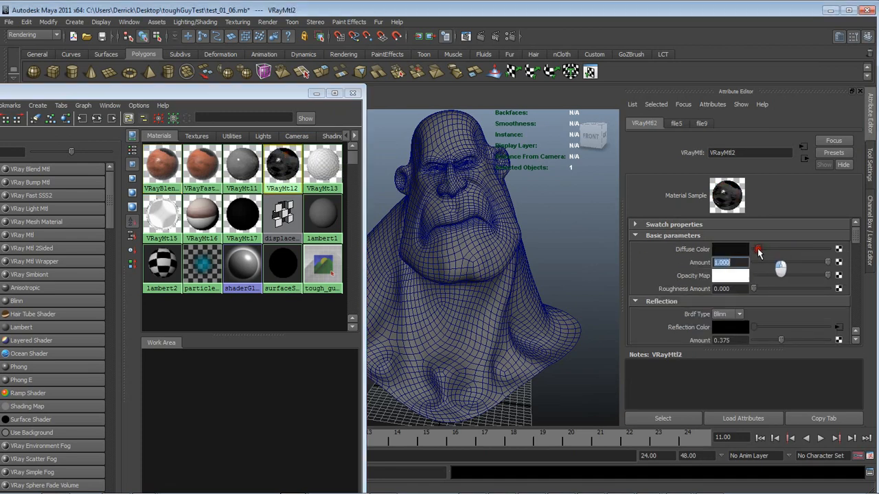
pyautogui.moveTo(755, 250); pyautogui.dragTo(727, 237)
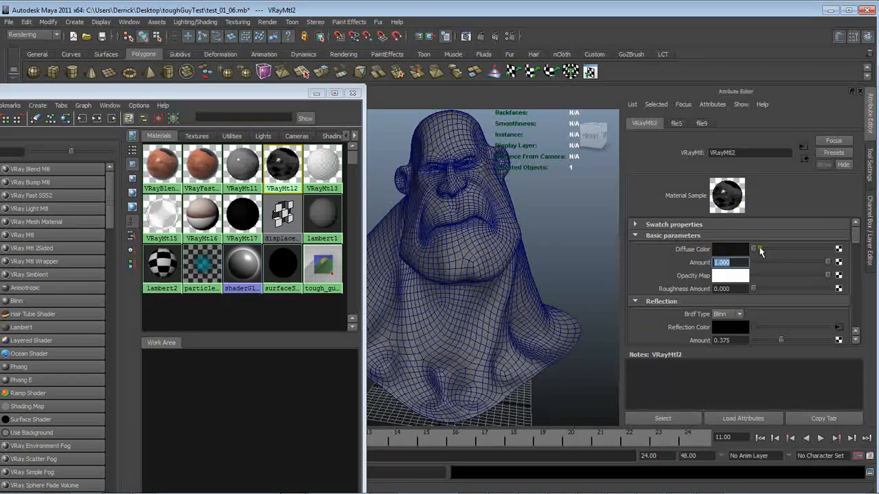
pyautogui.moveTo(755, 249); pyautogui.dragTo(693, 290)
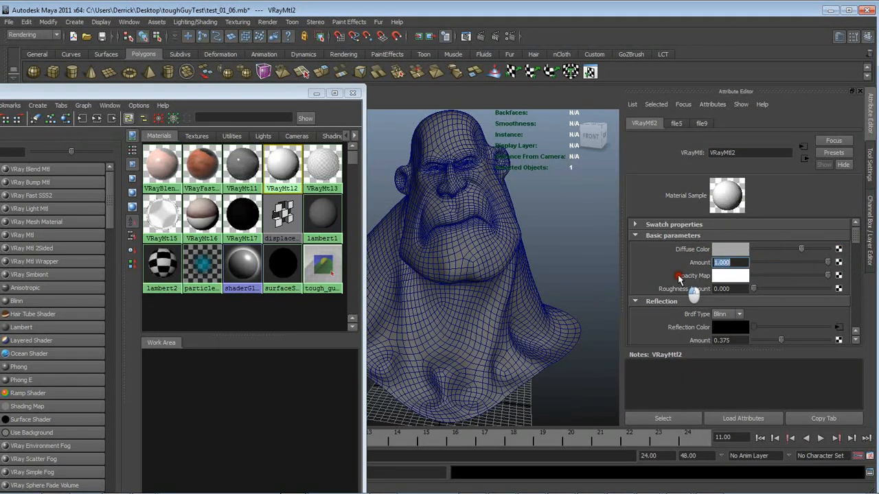
# Try a reflection glossiness of 1.000 on VRayMtl2, then undo the change
pyautogui.scroll(-2, 740, 289)
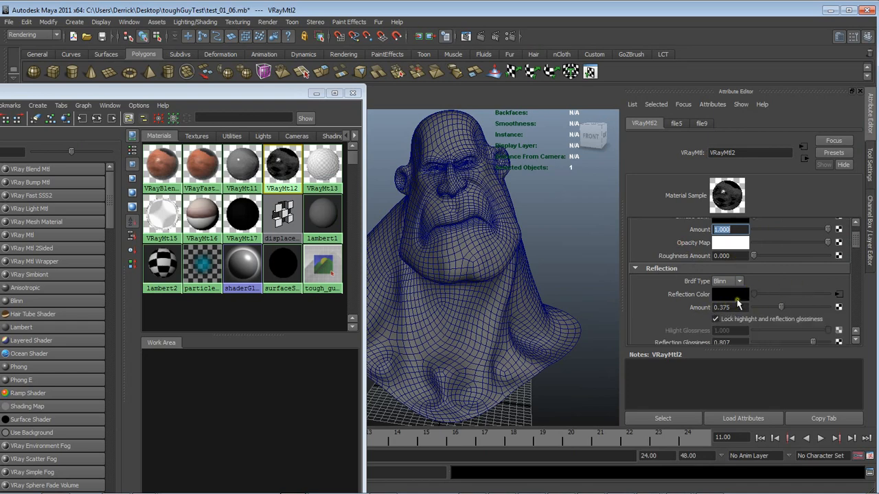
pyautogui.scroll(-2, 753, 310)
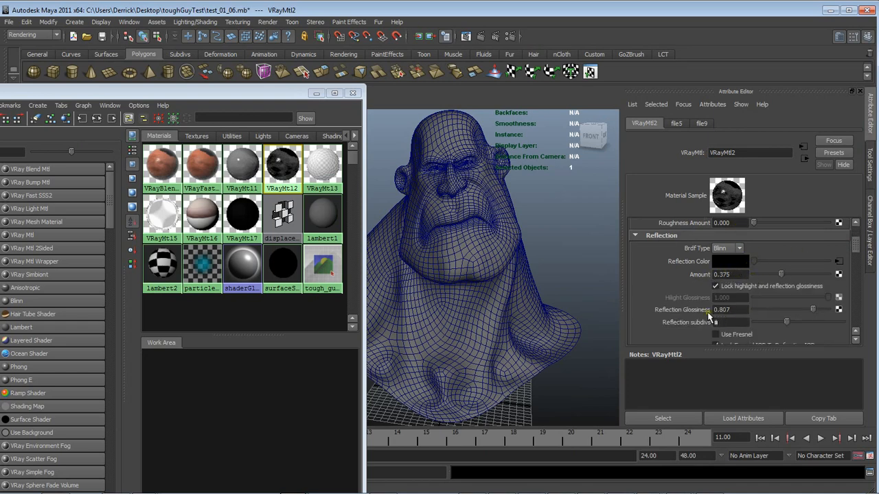
pyautogui.moveTo(805, 310); pyautogui.dragTo(841, 310)
pyautogui.click(323, 327)
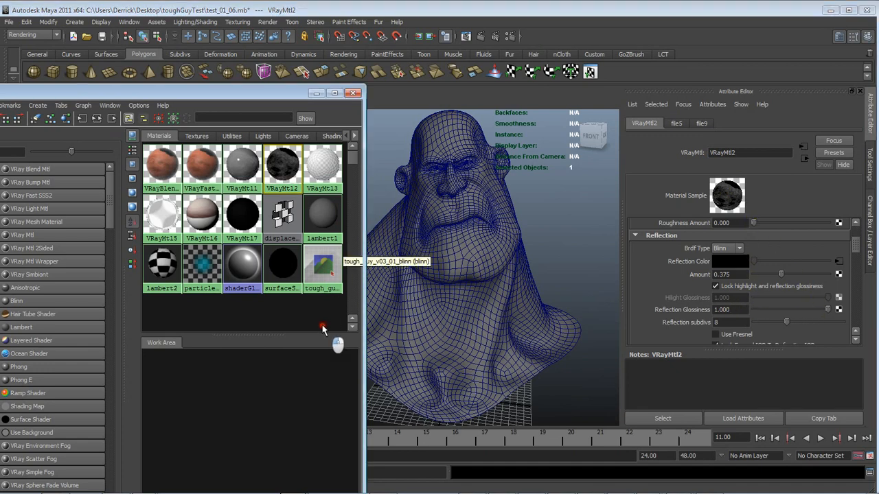
pyautogui.hotkey('ctrl', 'z')
pyautogui.hotkey('ctrl', 'z')
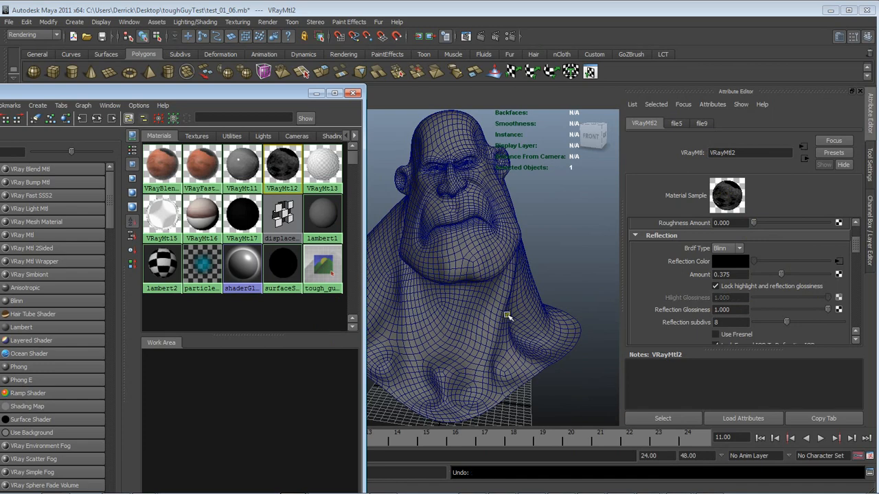
pyautogui.hotkey('ctrl', 'z')
# Examine VRayMtl2's Fresnel, anisotropy, refraction, and bump mapping settings
pyautogui.scroll(-3, 780, 301)
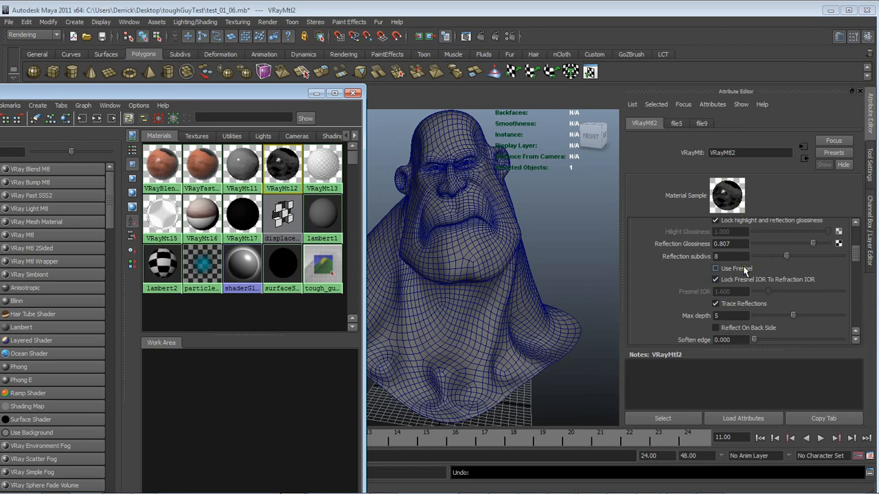
pyautogui.scroll(-9, 744, 268)
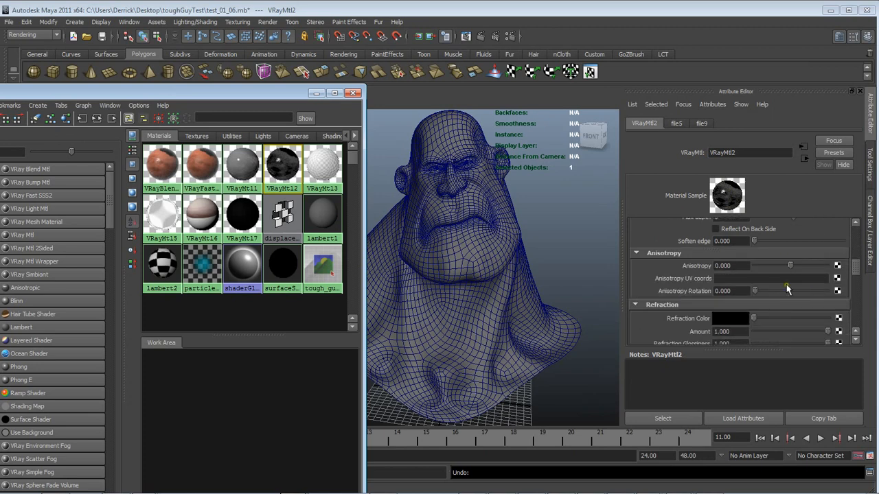
pyautogui.scroll(-5, 787, 283)
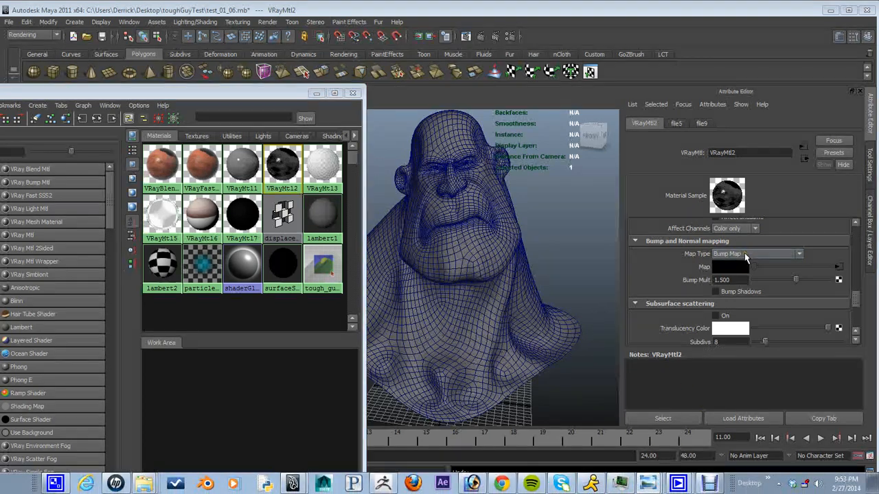
# Switch to the Final_final render in Windows Photo Viewer, inspect the skin highlights on the face and neck, and return to Maya
pyautogui.click(646, 427)
pyautogui.scroll(-3, 398, 268)
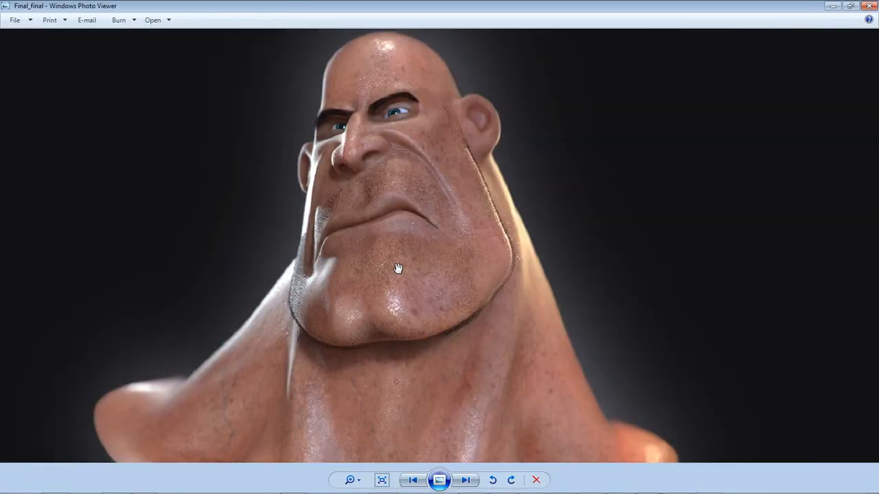
pyautogui.moveTo(412, 209); pyautogui.dragTo(427, 184)
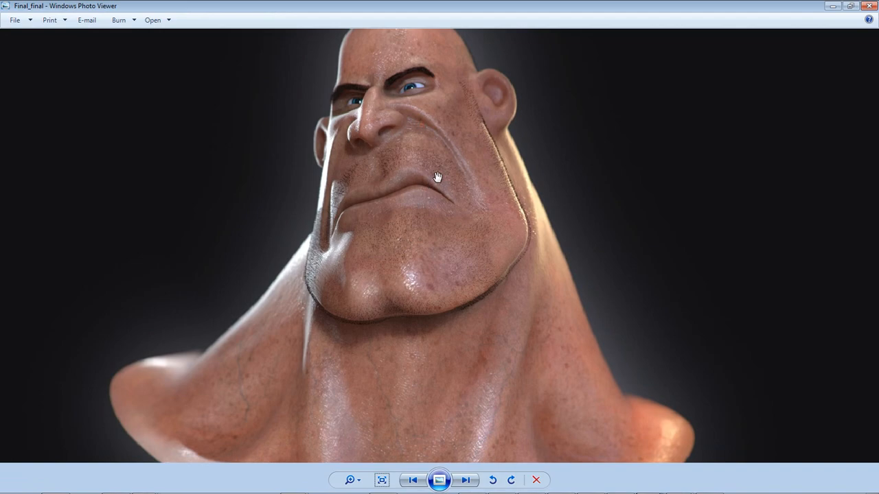
pyautogui.moveTo(405, 288); pyautogui.dragTo(388, 191)
pyautogui.moveTo(353, 276); pyautogui.dragTo(364, 205)
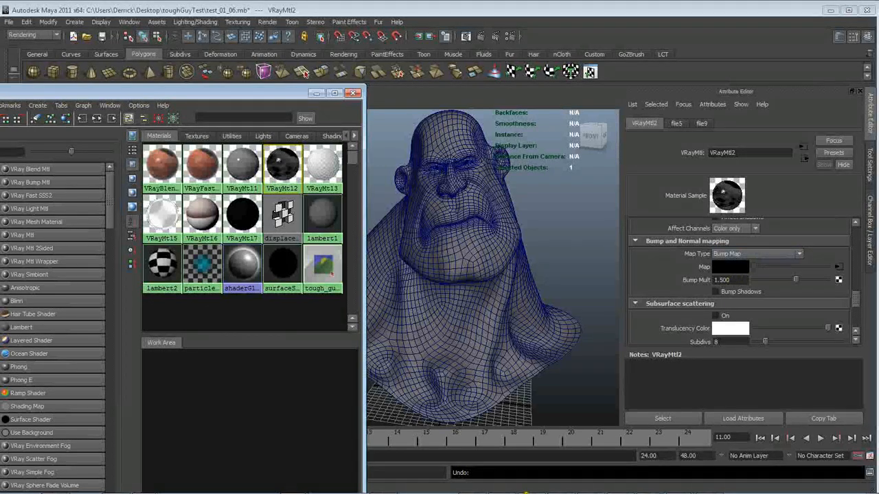
pyautogui.click(640, 483)
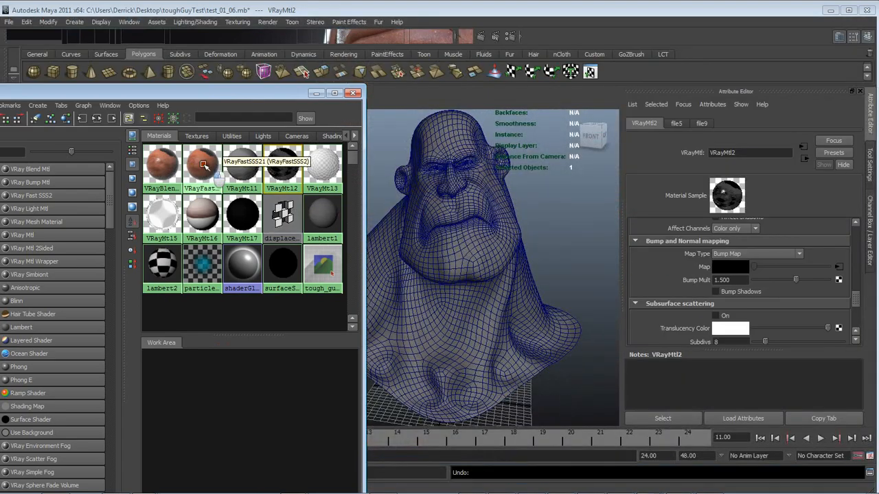
# Open VRayFastSSS21's attributes and examine its preset, scale, diffuse and sub-surface colors, and scatter radius
pyautogui.click(203, 165)
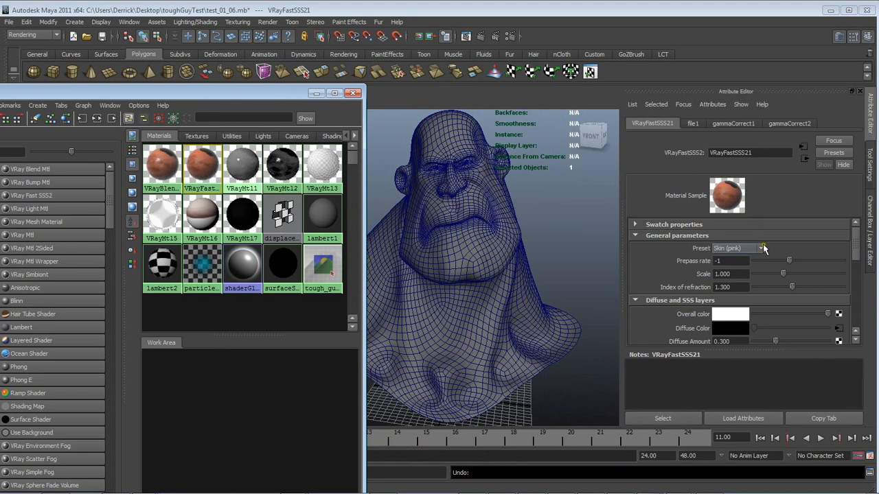
pyautogui.scroll(-2, 761, 247)
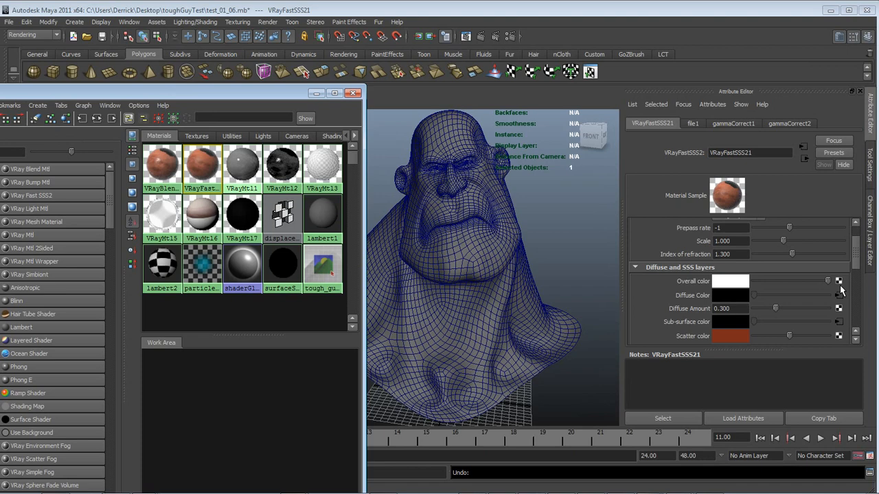
pyautogui.scroll(-2, 834, 295)
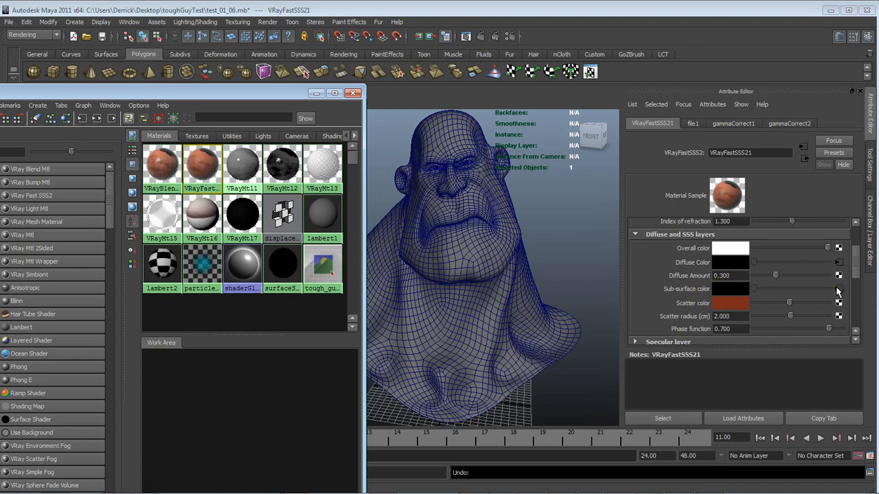
pyautogui.click(739, 317)
# Minimize the Hypershade and view the whole character against the grid from the side and front
pyautogui.moveTo(503, 260); pyautogui.dragTo(471, 365)
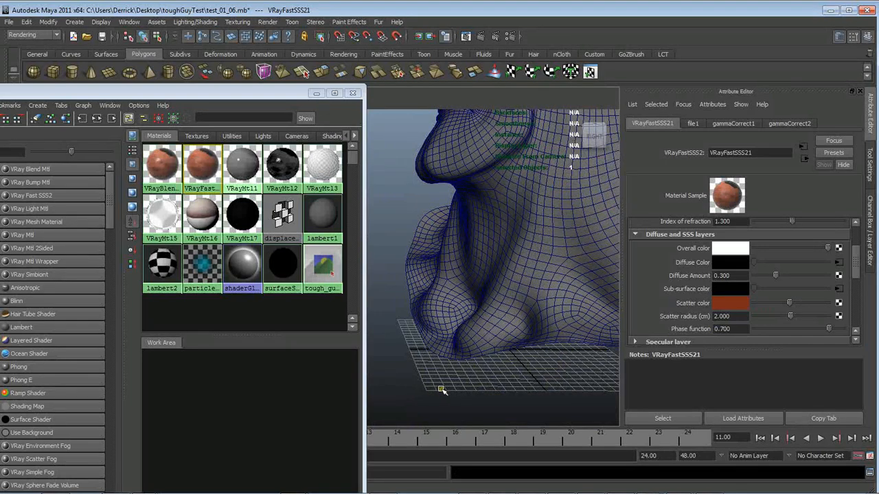
pyautogui.moveTo(503, 249); pyautogui.dragTo(398, 310)
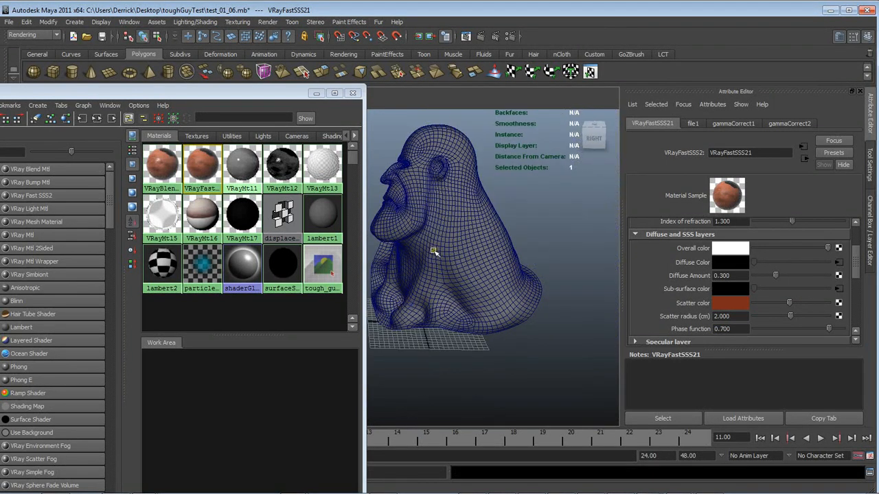
pyautogui.moveTo(427, 256); pyautogui.dragTo(454, 258)
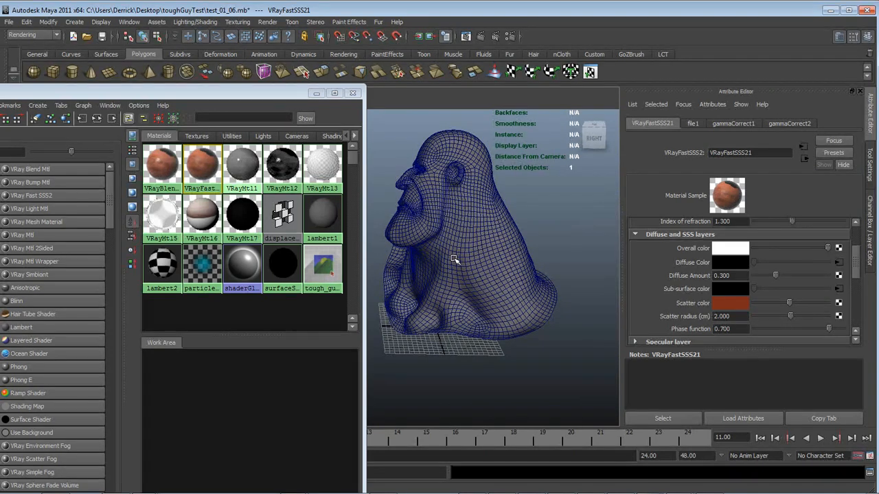
pyautogui.click(317, 93)
pyautogui.moveTo(293, 187)
pyautogui.mouseDown()
pyautogui.moveTo(457, 233)
pyautogui.moveTo(334, 278)
pyautogui.moveTo(347, 373)
pyautogui.mouseUp()
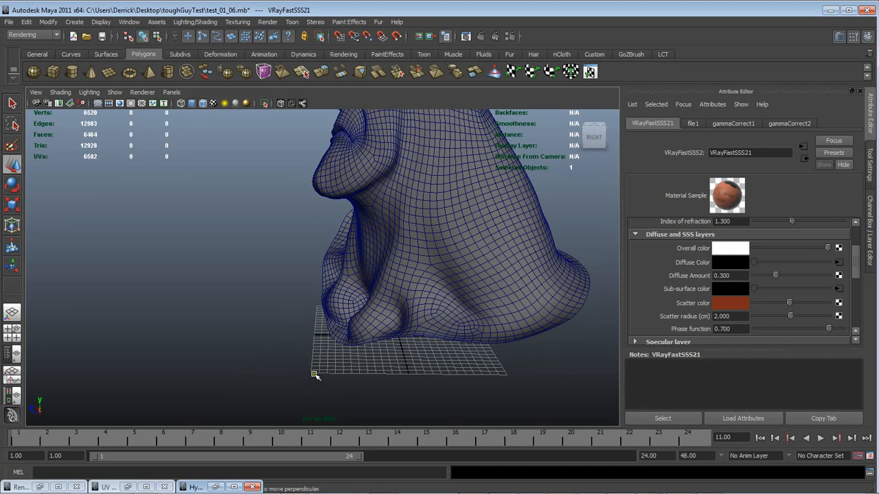
pyautogui.moveTo(476, 326)
pyautogui.mouseDown()
pyautogui.moveTo(394, 293)
pyautogui.moveTo(479, 272)
pyautogui.moveTo(484, 327)
pyautogui.mouseUp()
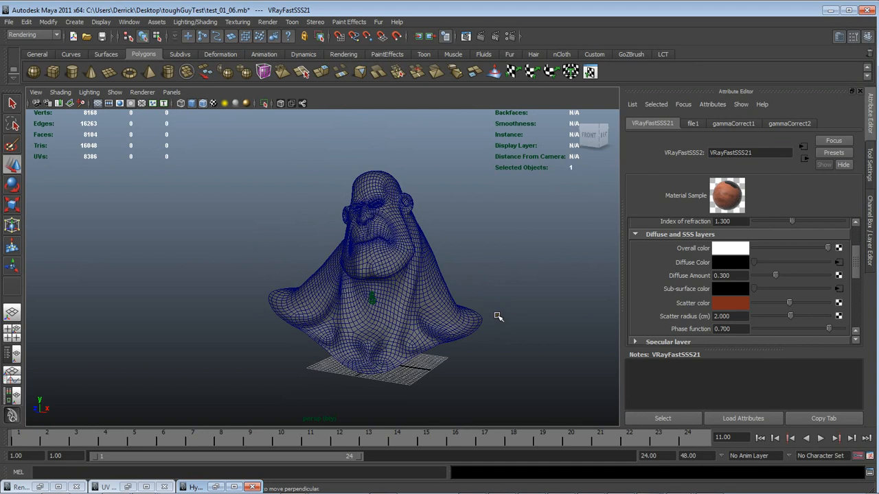
# Examine VRayFastSSS21's scattering options and its bump and normal mapping settings
pyautogui.scroll(-6, 752, 309)
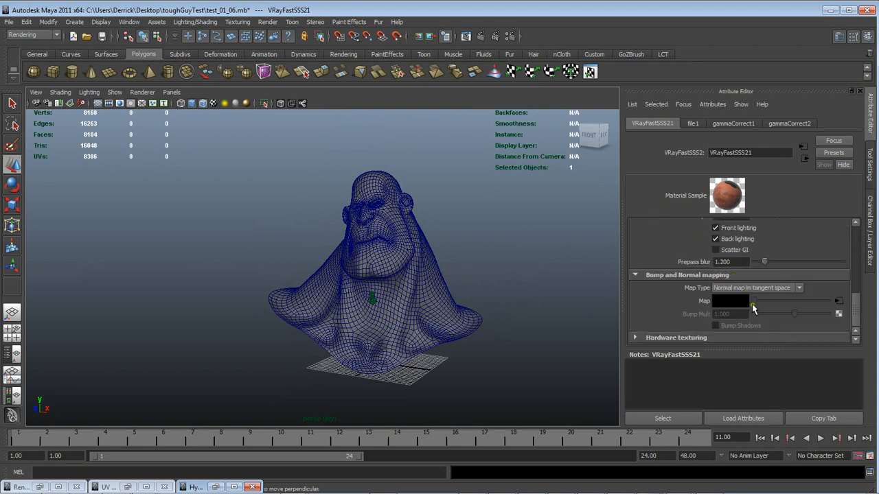
pyautogui.scroll(2, 776, 307)
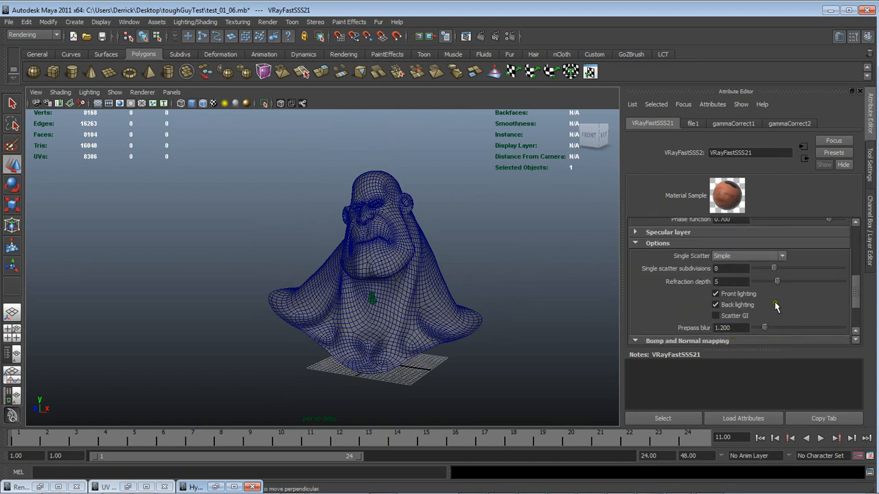
# Deselect the material and make the hair_lyr and lights_lyr display layers visible
pyautogui.click(257, 160)
pyautogui.hotkey('ctrl', 'a')
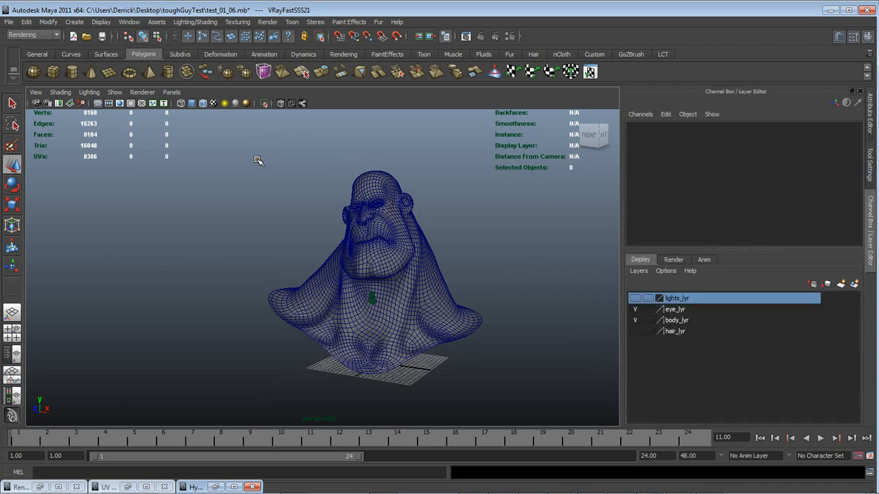
pyautogui.click(646, 330)
pyautogui.click(646, 331)
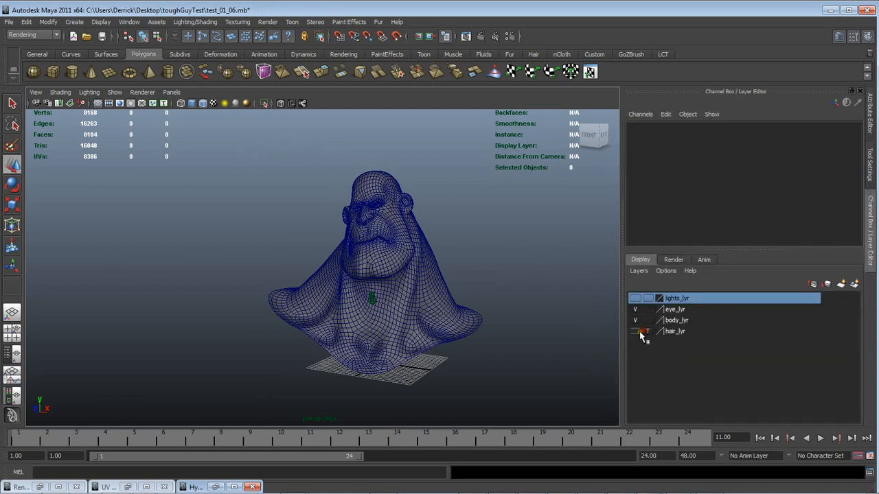
pyautogui.click(646, 331)
pyautogui.click(635, 331)
pyautogui.click(635, 298)
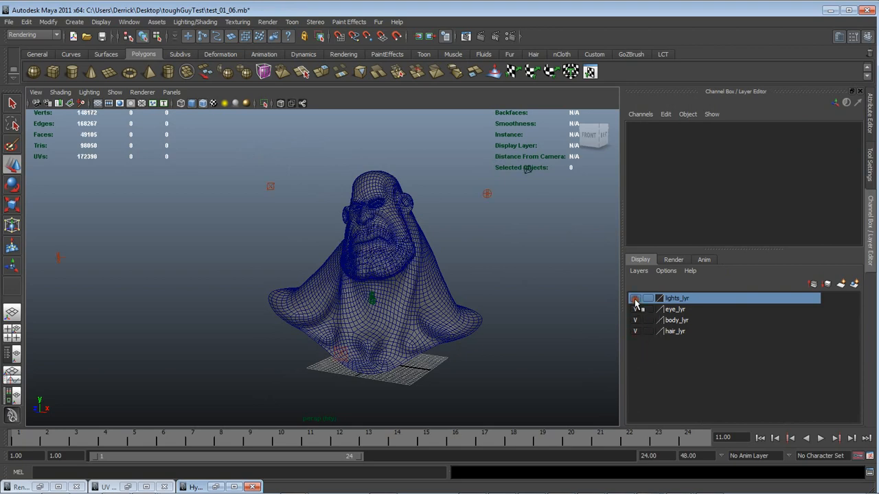
# View the light setup around the character, then select the V-Ray dome light beneath it and open its attributes
pyautogui.moveTo(279, 228); pyautogui.dragTo(165, 246)
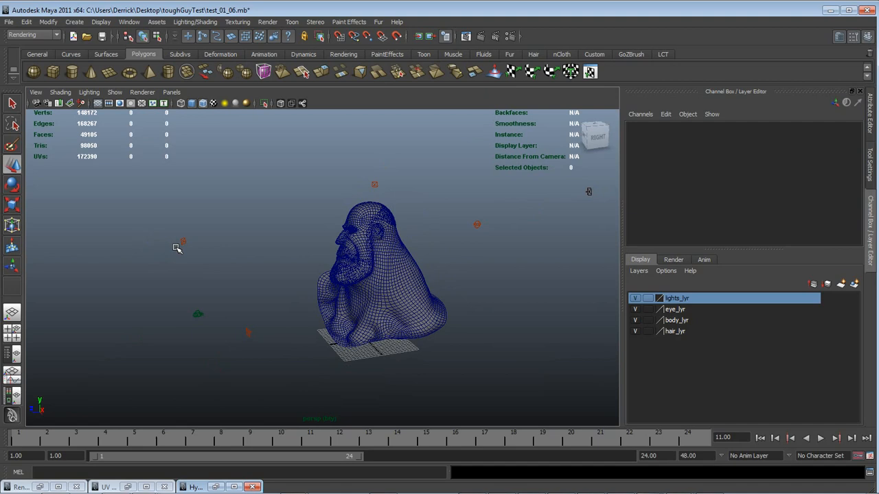
pyautogui.moveTo(264, 276); pyautogui.dragTo(320, 398)
pyautogui.click(333, 407)
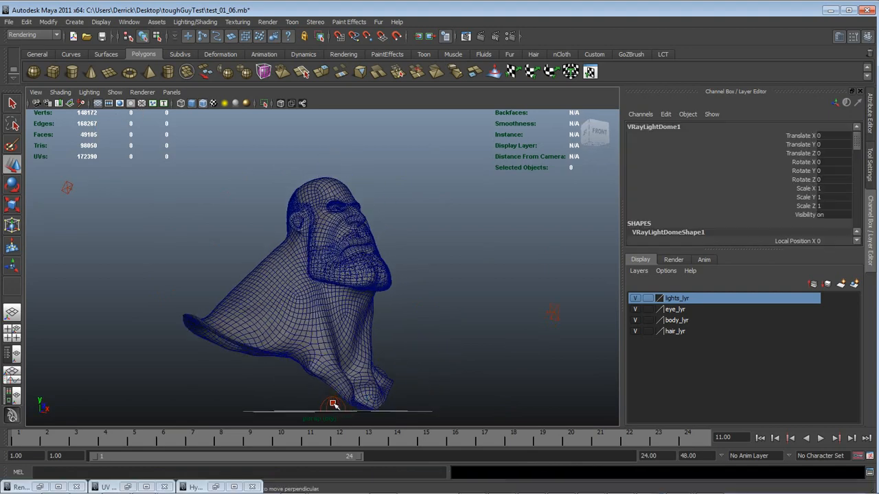
pyautogui.moveTo(316, 269); pyautogui.dragTo(233, 295)
pyautogui.hotkey('ctrl', 'a')
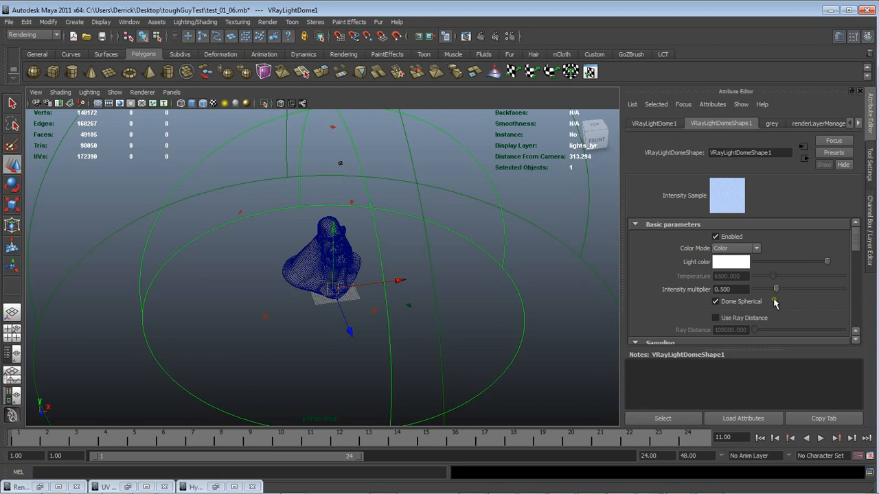
# Review the dome light's basic and sampling parameters and select the rectangular light VRayLightRect2 beside the character's shoulder
pyautogui.scroll(-4, 672, 291)
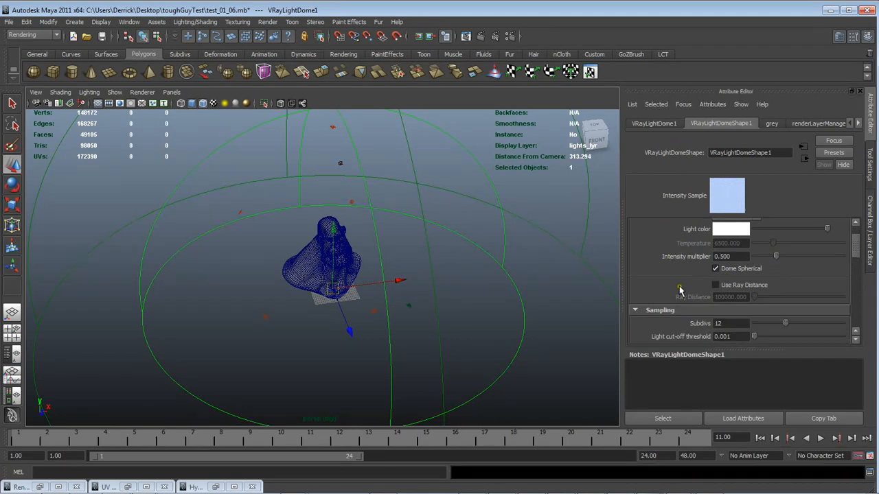
pyautogui.scroll(4, 679, 285)
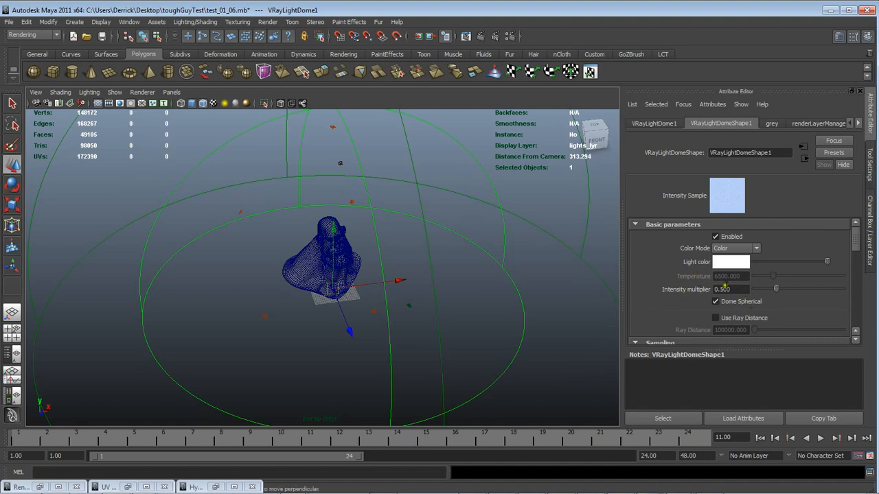
pyautogui.moveTo(298, 300); pyautogui.dragTo(580, 371)
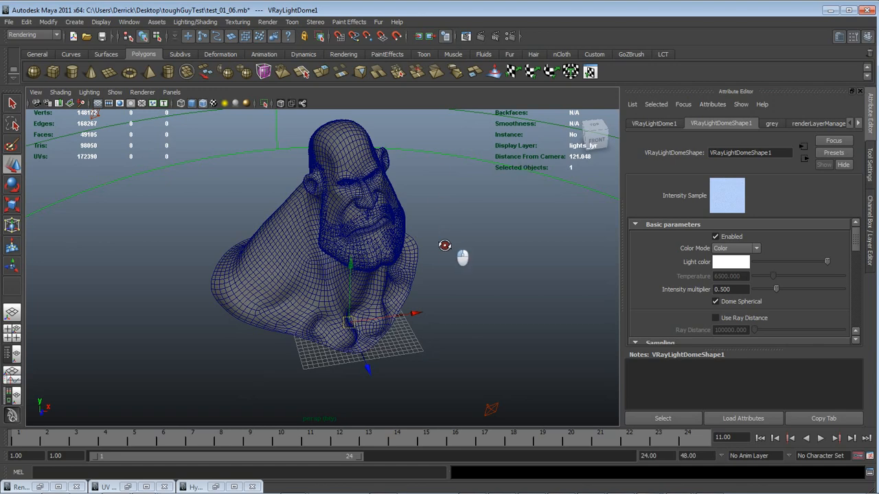
pyautogui.moveTo(442, 249); pyautogui.dragTo(323, 264)
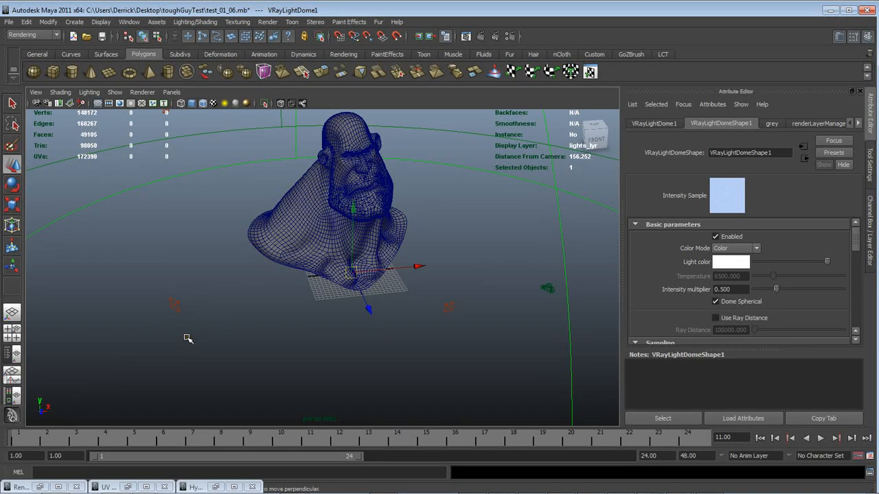
pyautogui.click(177, 305)
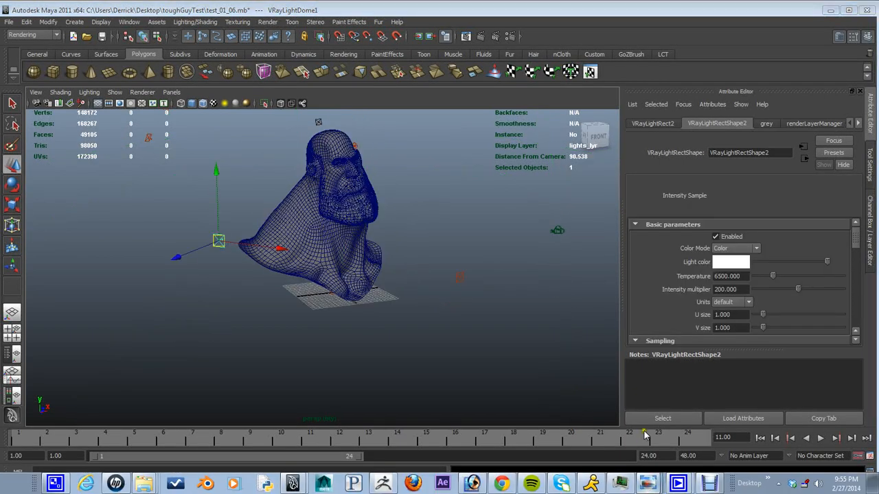
# Check the whole character in the Final_final render in Windows Photo Viewer and return to Maya
pyautogui.scroll(-2, 588, 245)
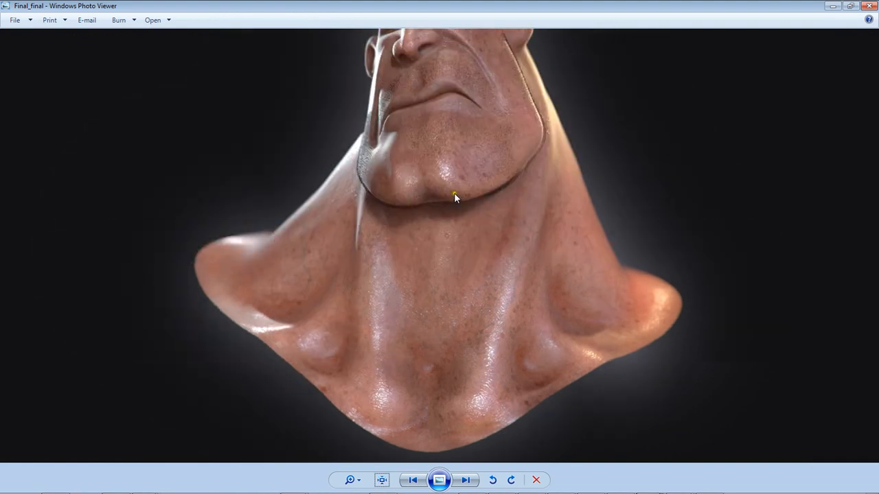
pyautogui.scroll(-2, 454, 192)
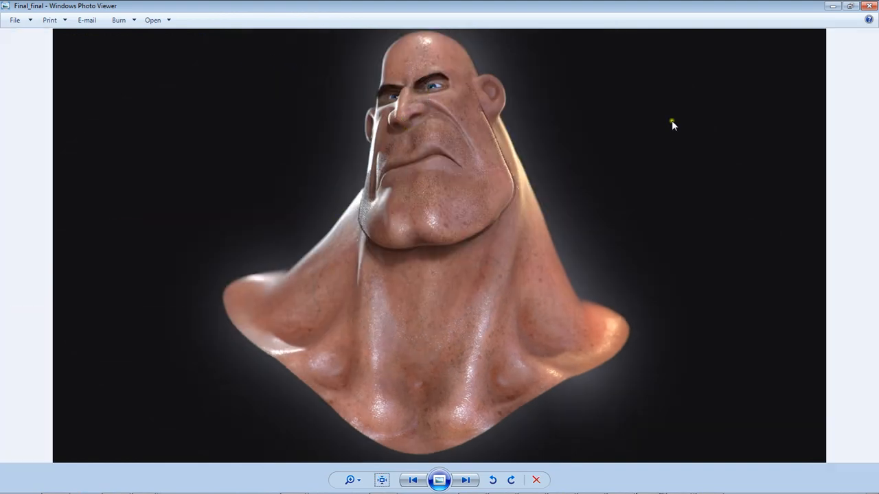
pyautogui.click(831, 6)
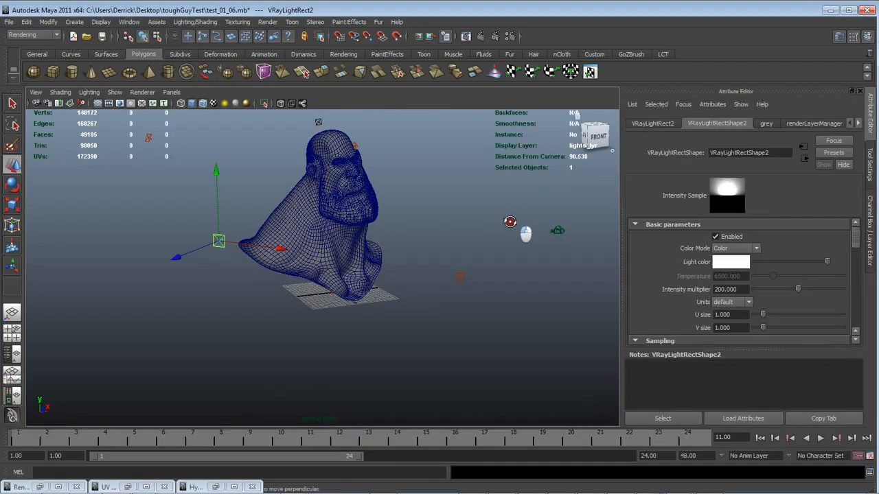
# Select the rectangular light VRayLightRect5 in front of the character and examine its diffuse, specular and reflection options
pyautogui.moveTo(510, 222); pyautogui.dragTo(422, 321)
pyautogui.click(441, 348)
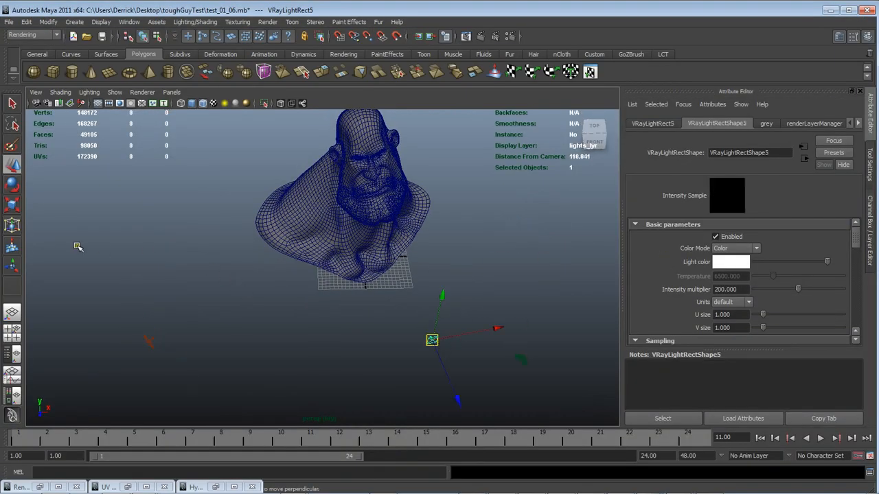
pyautogui.scroll(-10, 761, 264)
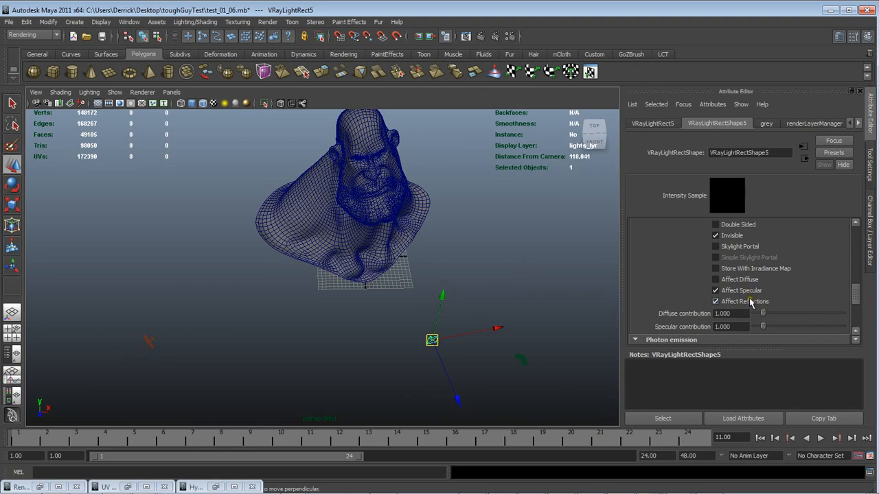
# Switch to Windows Photo Viewer, inspect the neck highlights in the Final_final render up close, and return to Maya
pyautogui.press('super')
pyautogui.click(654, 483)
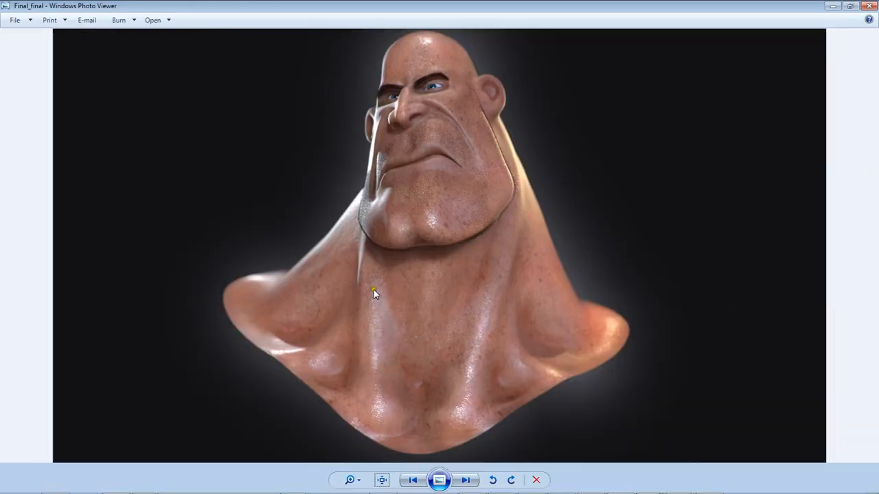
pyautogui.scroll(5, 492, 312)
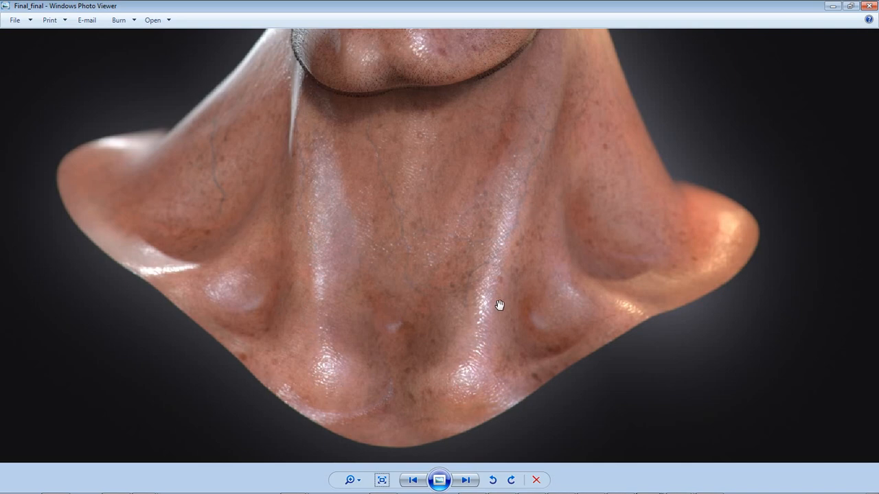
pyautogui.moveTo(309, 167); pyautogui.dragTo(318, 165)
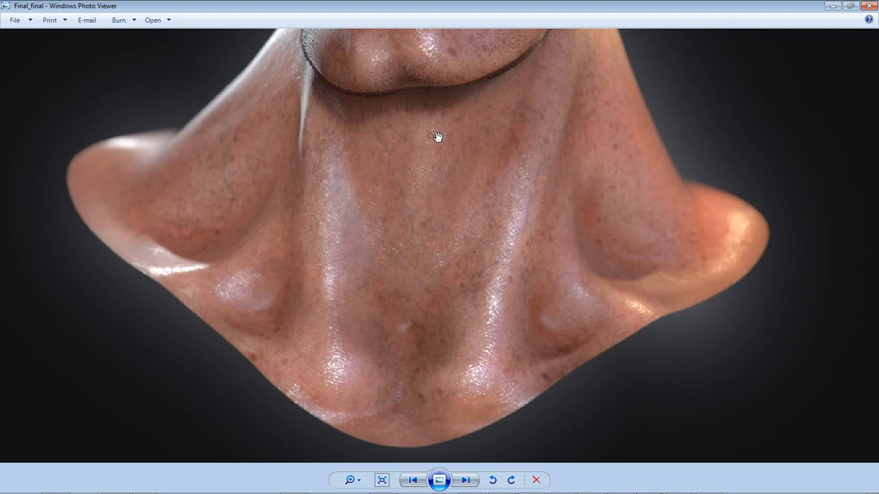
pyautogui.click(834, 6)
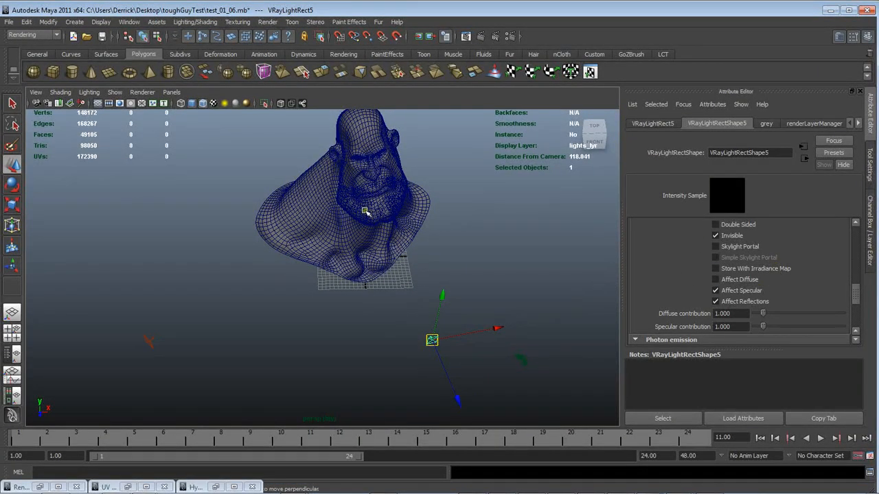
# Select the rectangular light VRayLightRect3 above the character and compare it with the face and neck lighting in the Final_final render
pyautogui.moveTo(281, 205); pyautogui.dragTo(296, 232)
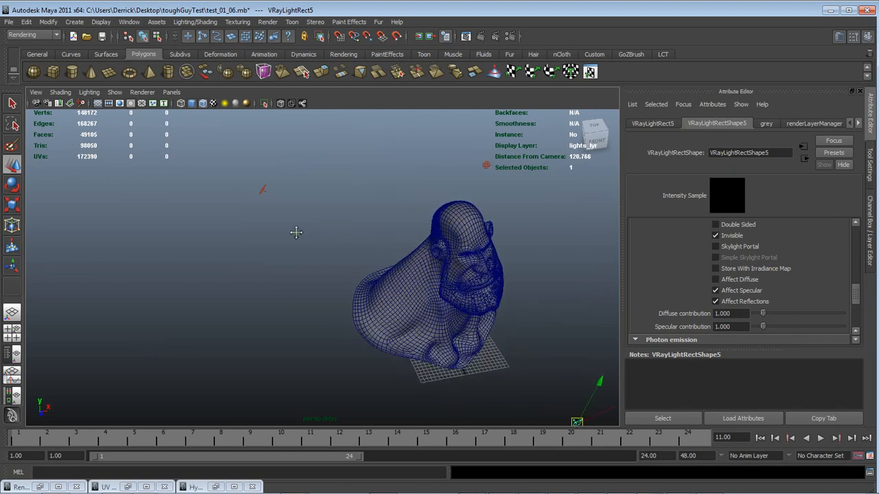
pyautogui.click(262, 189)
pyautogui.moveTo(654, 485)
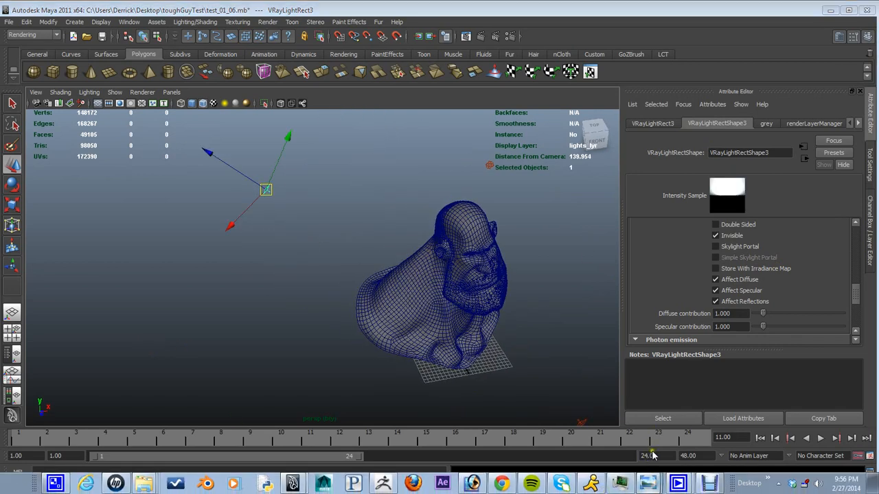
pyautogui.click(659, 422)
pyautogui.moveTo(304, 243); pyautogui.dragTo(352, 343)
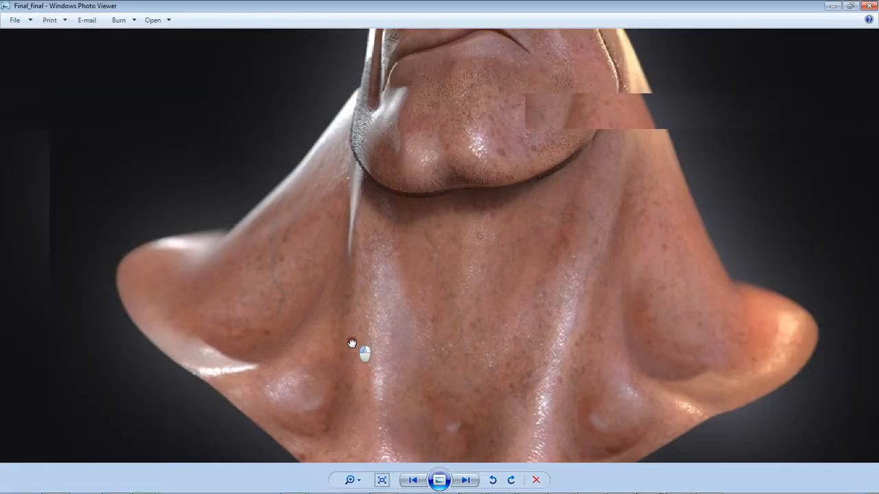
pyautogui.scroll(-3, 352, 343)
pyautogui.scroll(1, 405, 69)
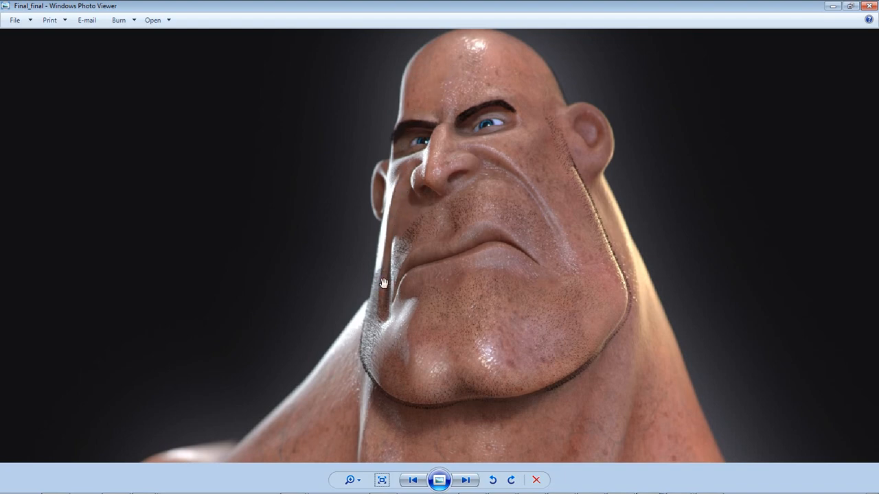
pyautogui.scroll(-4, 487, 95)
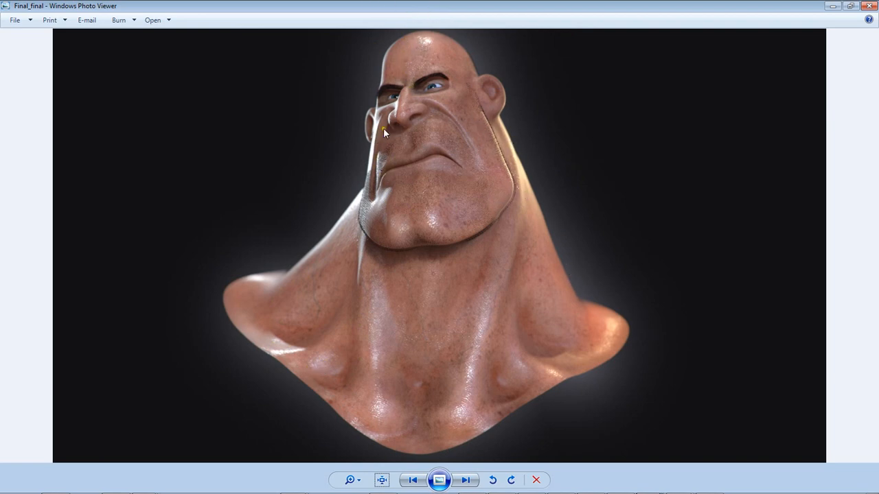
pyautogui.click(831, 6)
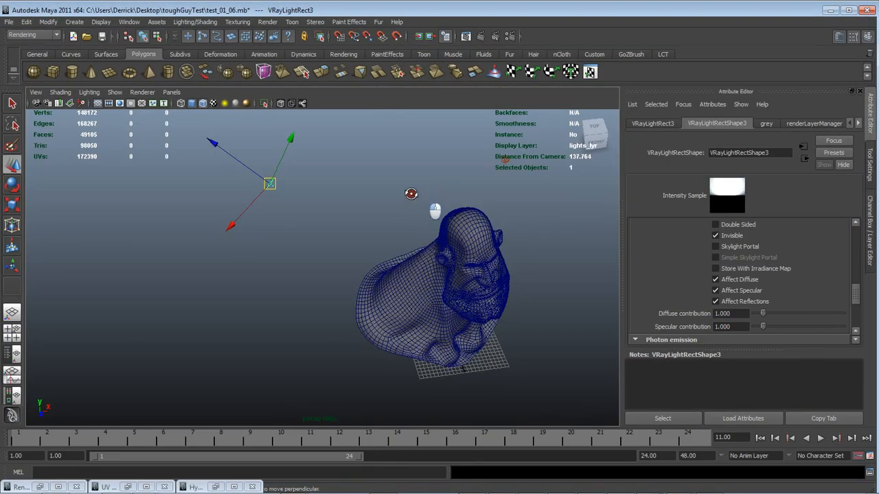
# Review the basic parameters of the rectangular light VRayLightRect4, and compare them with those of VRayLightRect3
pyautogui.moveTo(412, 193); pyautogui.dragTo(473, 132)
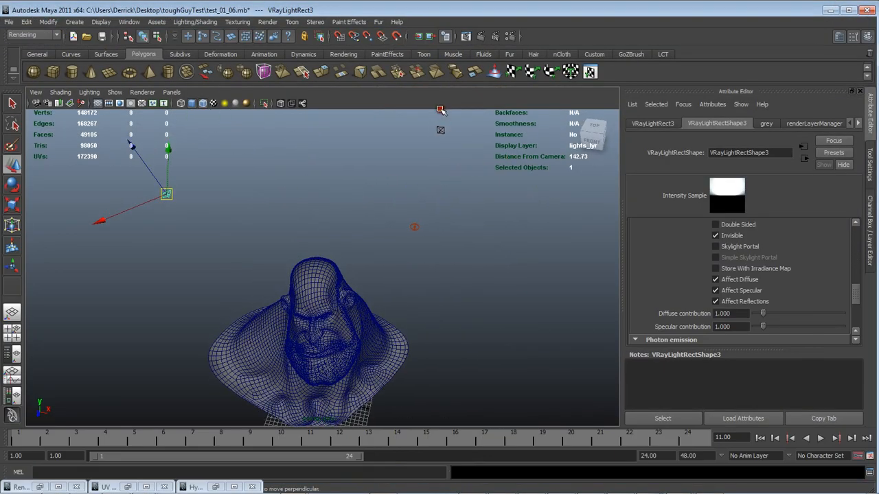
pyautogui.click(440, 130)
pyautogui.scroll(5, 749, 248)
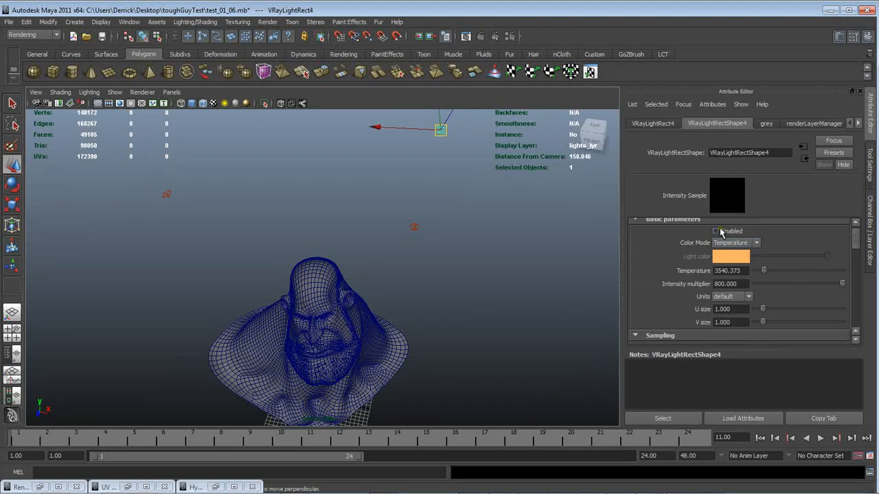
pyautogui.click(471, 279)
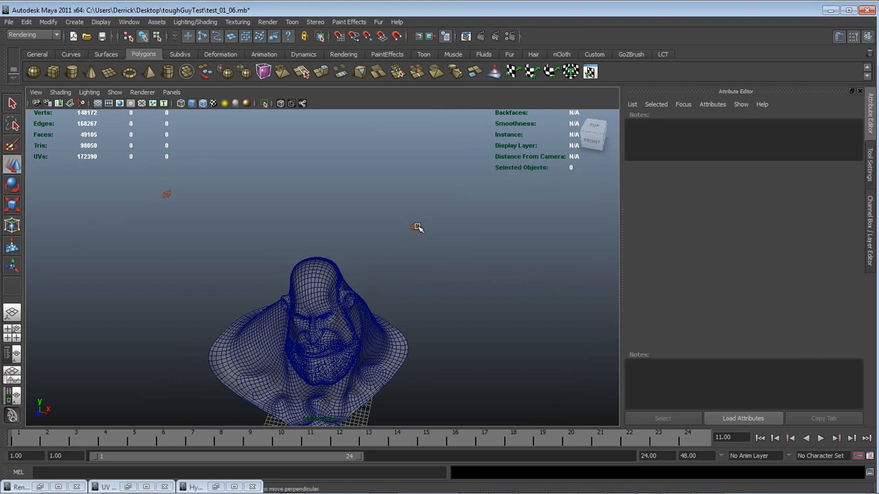
pyautogui.click(167, 194)
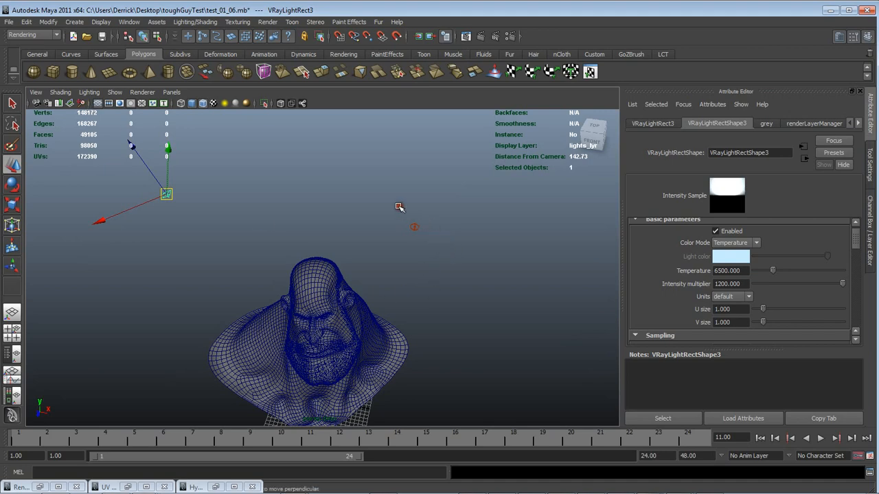
# Select the sphere light VRayLightSphere2, review its temperature and intensity, and view its placement relative to the character
pyautogui.click(413, 227)
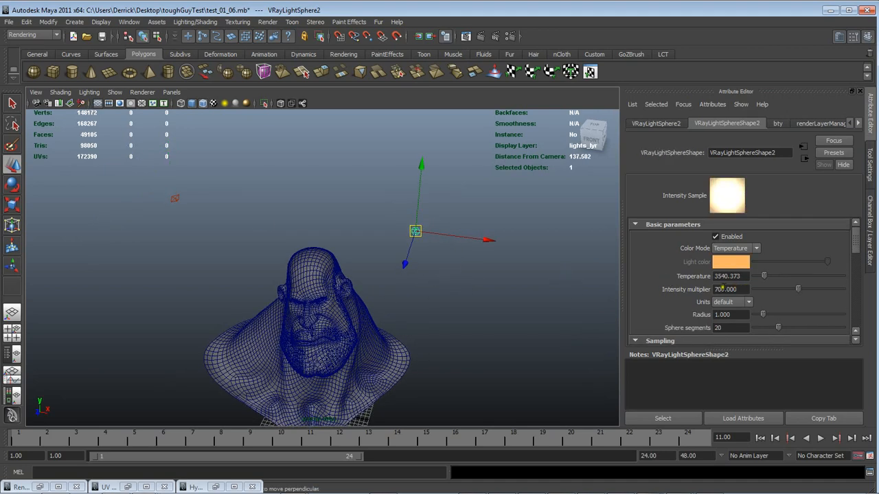
pyautogui.keyDown('alt'); pyautogui.moveTo(418, 305); pyautogui.dragTo(411, 234); pyautogui.keyUp('alt')
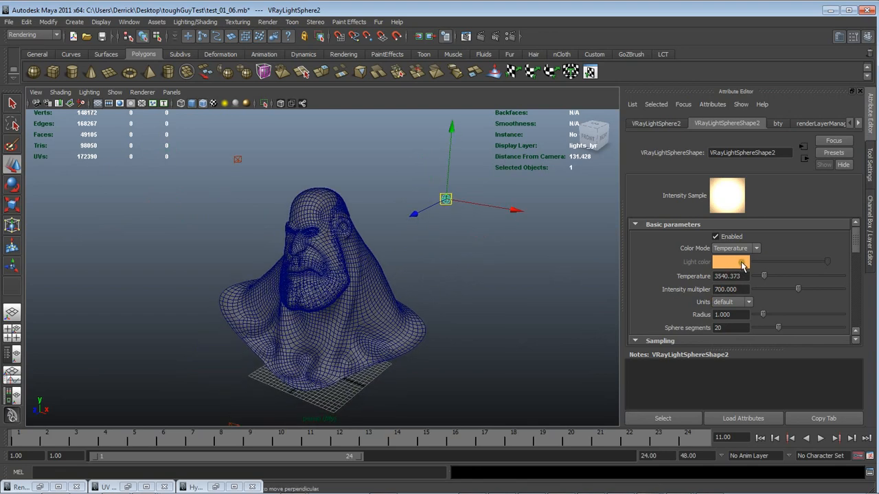
pyautogui.keyDown('alt'); pyautogui.moveTo(463, 268); pyautogui.dragTo(512, 373); pyautogui.keyUp('alt')
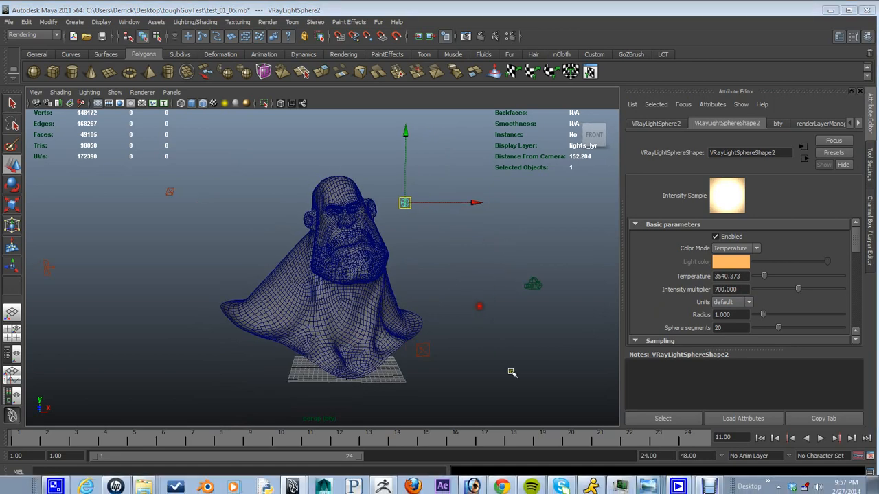
pyautogui.press('super')
pyautogui.click(423, 208)
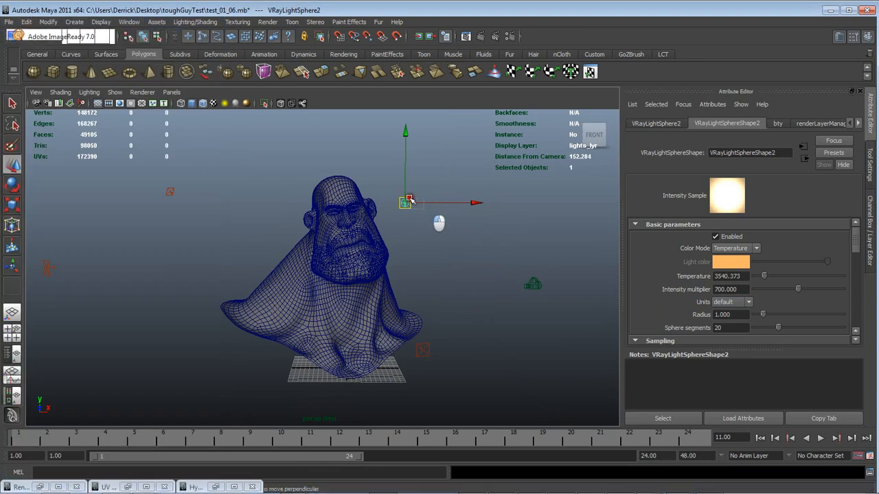
# Switch to the Final_final render, examine the warm rim light along the jaw and neck, and return to Maya
pyautogui.click(657, 486)
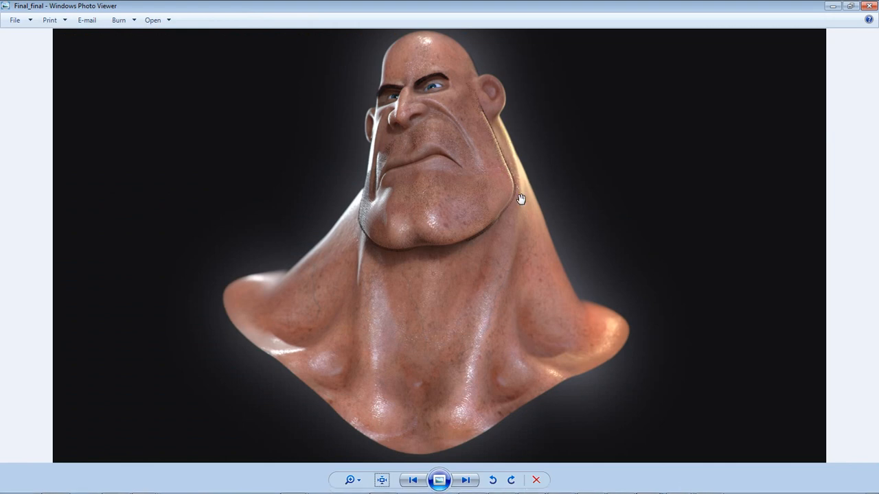
pyautogui.scroll(3, 521, 199)
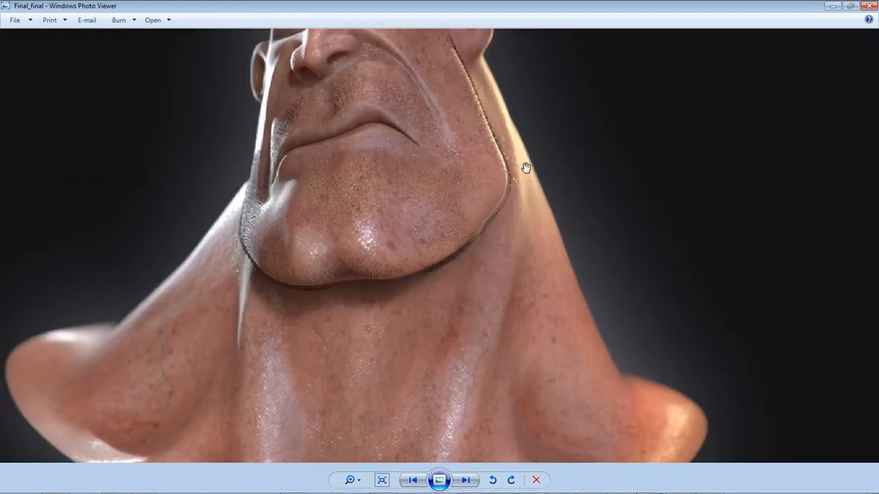
pyautogui.scroll(-4, 377, 157)
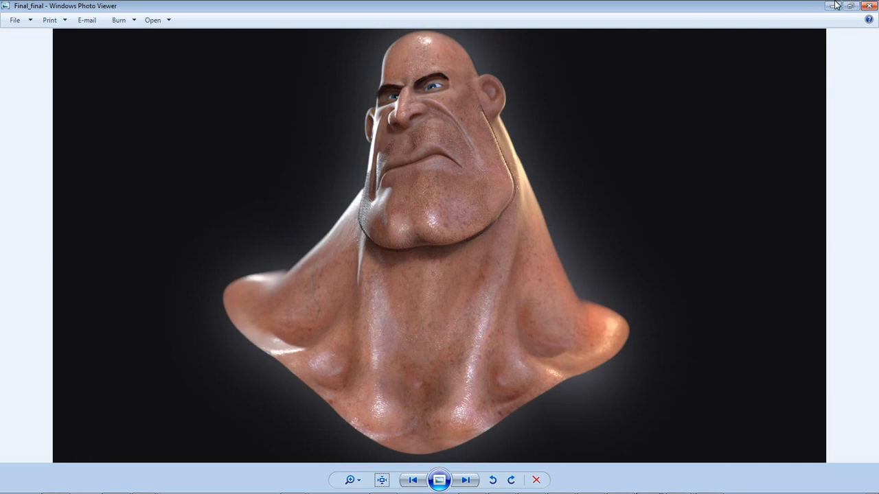
pyautogui.click(868, 6)
# Select the front rectangular light VRayLightRect5 and inspect the character's head mesh up close from several angles
pyautogui.moveTo(367, 232); pyautogui.dragTo(216, 349)
pyautogui.click(295, 218)
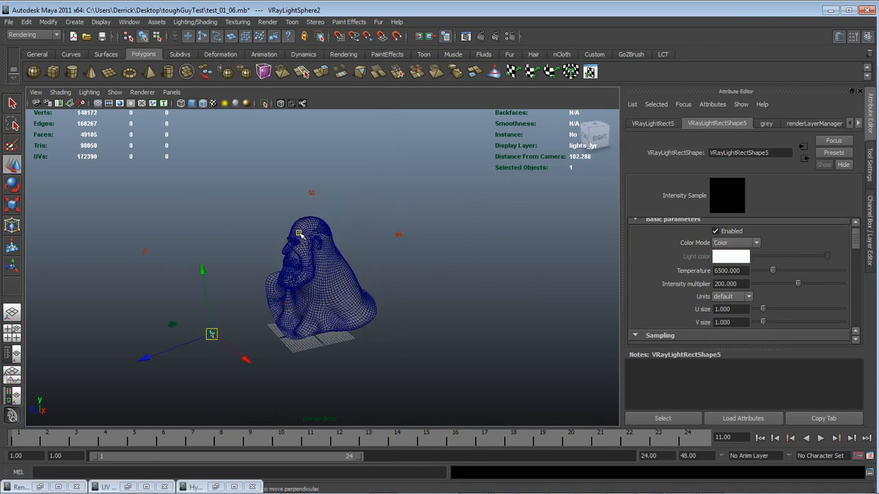
pyautogui.moveTo(302, 235); pyautogui.dragTo(611, 293)
pyautogui.moveTo(376, 244); pyautogui.dragTo(354, 208)
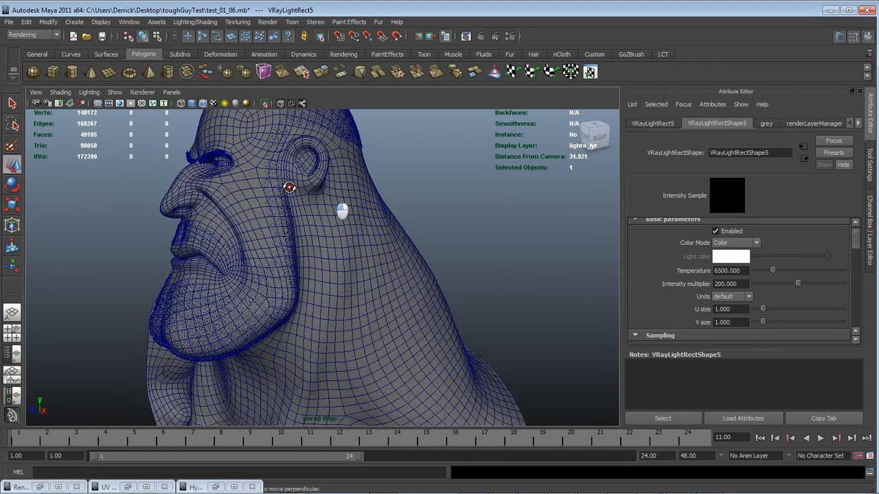
pyautogui.moveTo(288, 186); pyautogui.dragTo(251, 120)
pyautogui.moveTo(299, 143); pyautogui.dragTo(307, 232)
pyautogui.moveTo(391, 244); pyautogui.dragTo(254, 200)
pyautogui.click(368, 184)
pyautogui.moveTo(328, 156); pyautogui.dragTo(343, 180)
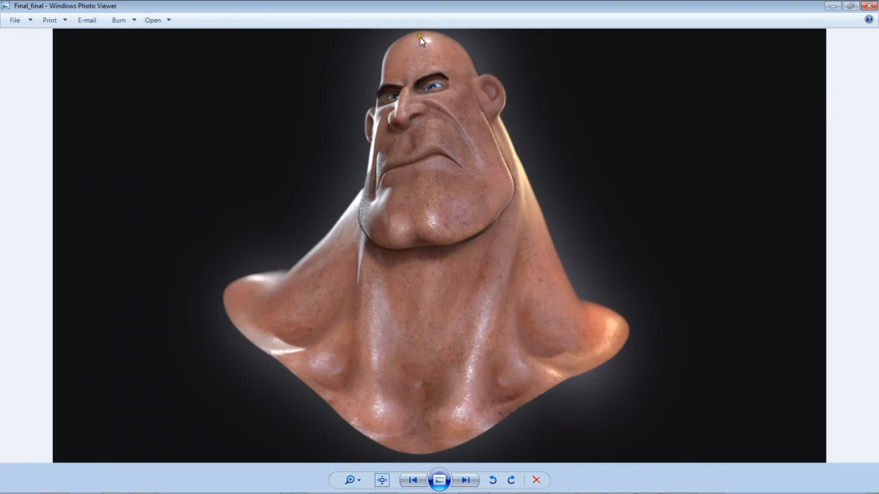
# Inspect the face in the Final_final render up close in Windows Photo Viewer
pyautogui.scroll(3, 409, 91)
pyautogui.scroll(1, 410, 91)
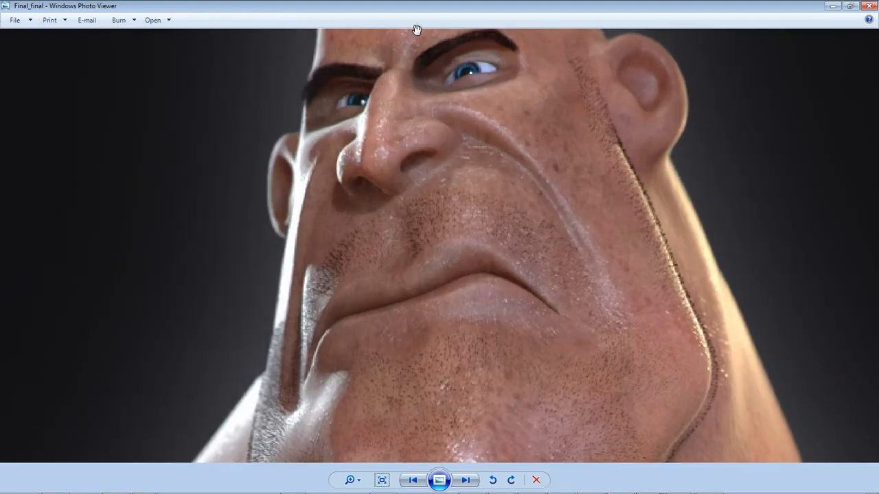
# Return to Maya, select the rectangular light VRayLightRect3 above the character, and view the head mesh up close
pyautogui.click(832, 6)
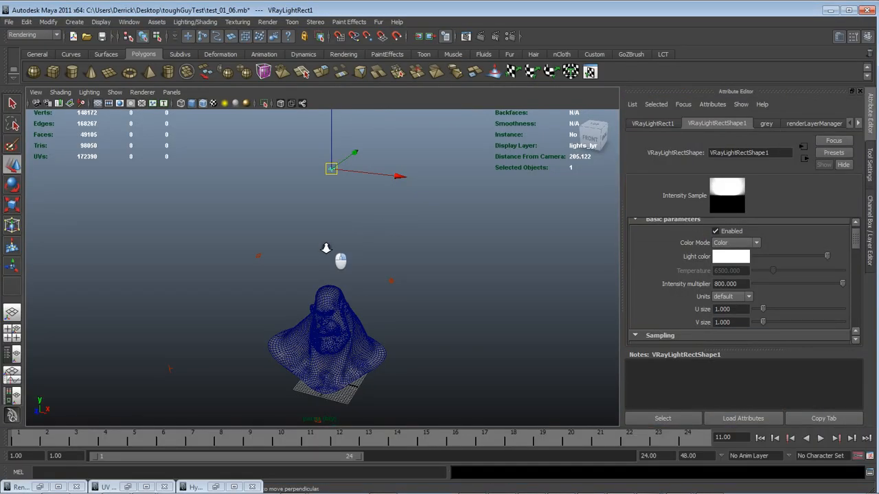
pyautogui.moveTo(360, 243); pyautogui.dragTo(378, 201)
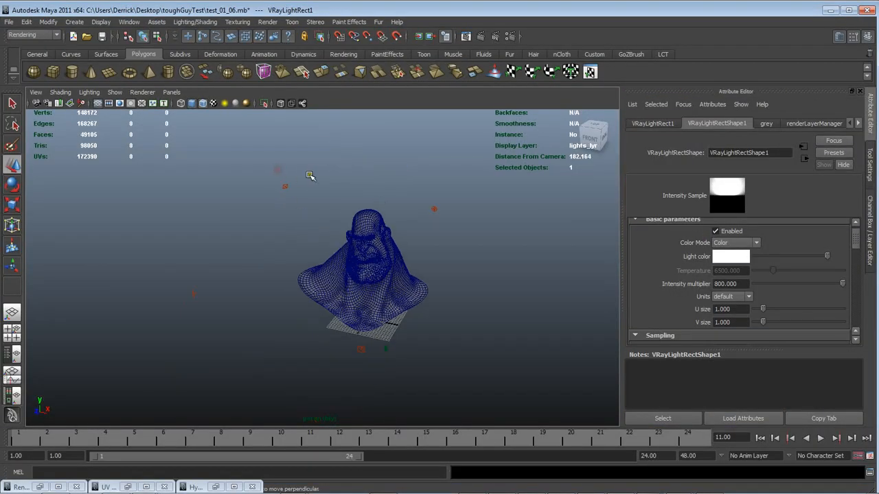
pyautogui.click(289, 187)
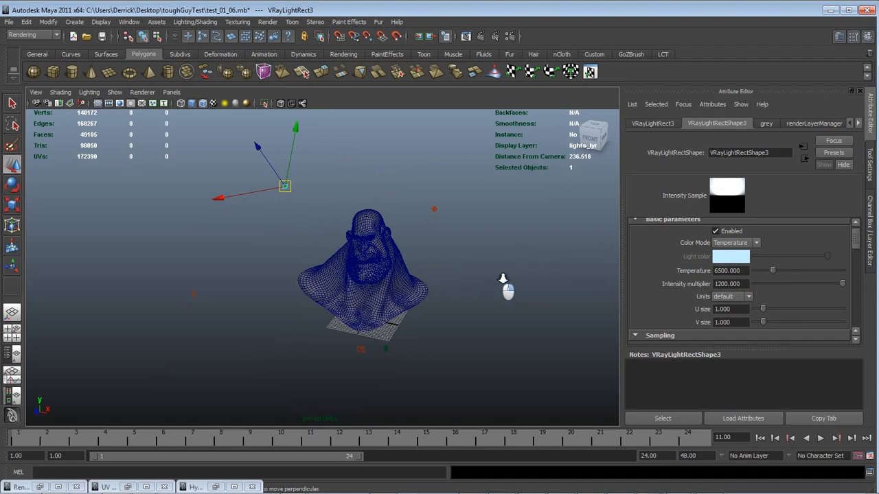
pyautogui.moveTo(502, 278); pyautogui.dragTo(537, 265)
pyautogui.moveTo(419, 218); pyautogui.dragTo(506, 212)
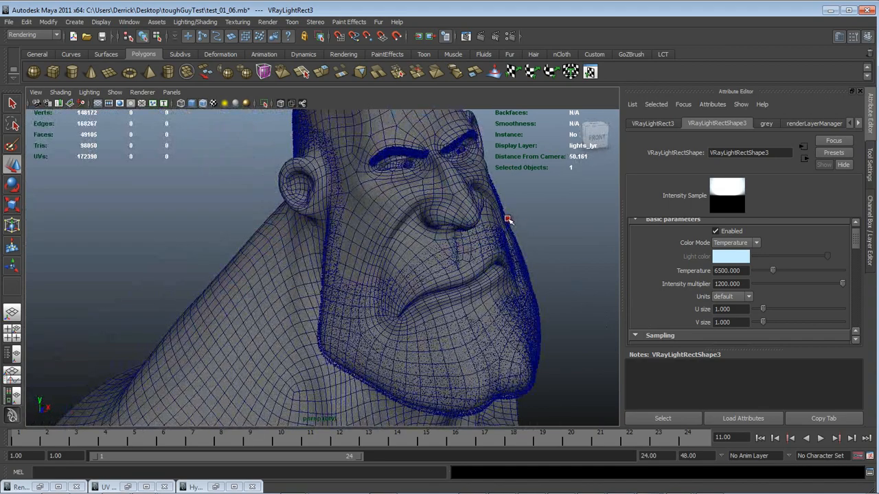
# Select the body mesh tough_guy_v03_01 and look through its connected nodes
pyautogui.click(508, 220)
pyautogui.click(474, 215)
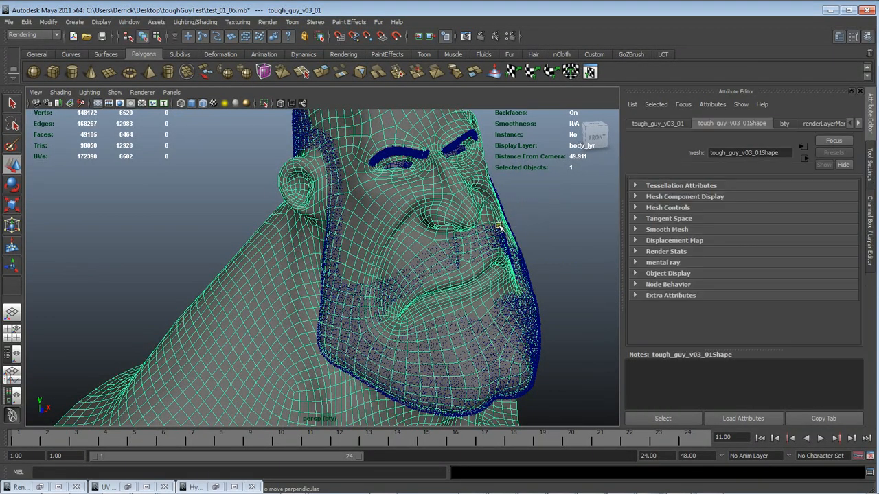
pyautogui.click(857, 123)
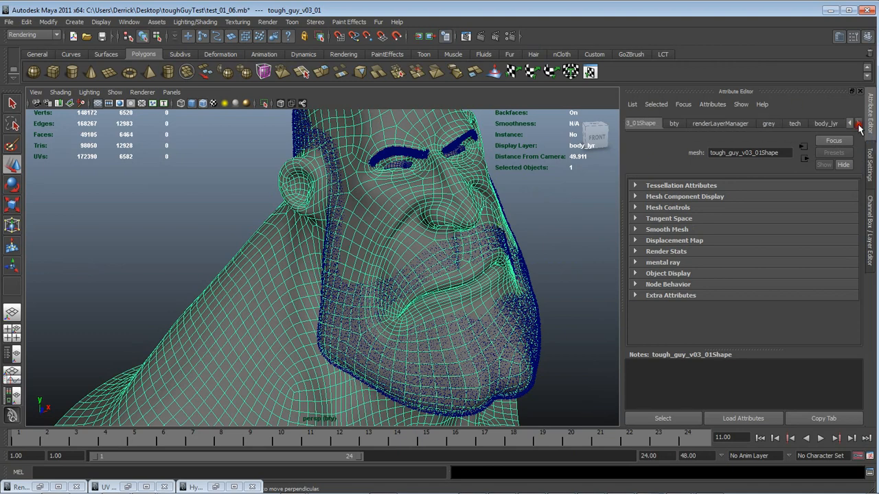
# Select the eyebrow mesh, inspect its VRayMtl7 material and the gamma correction node on the diffuse color, and clear the selection
pyautogui.click(455, 148)
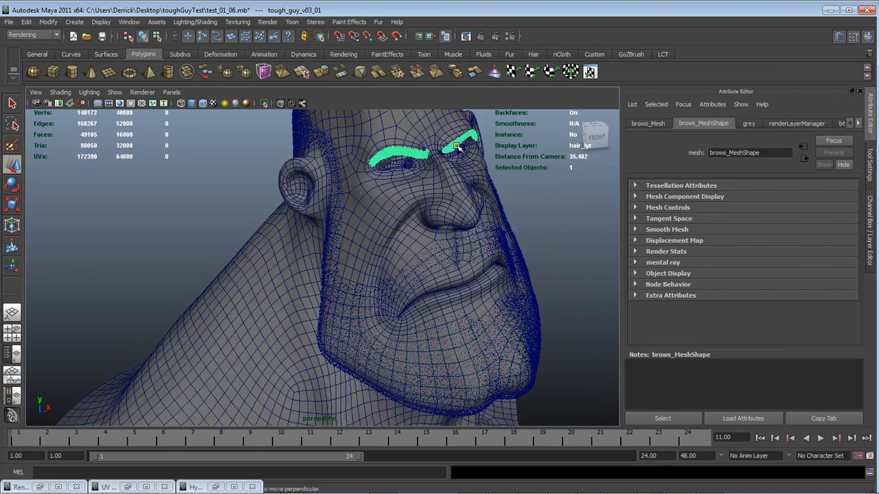
pyautogui.click(858, 123)
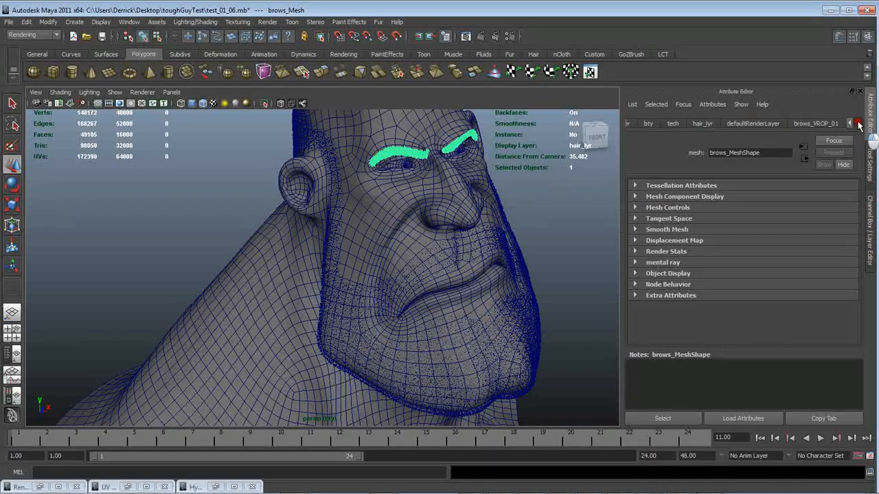
pyautogui.click(858, 124)
pyautogui.click(820, 122)
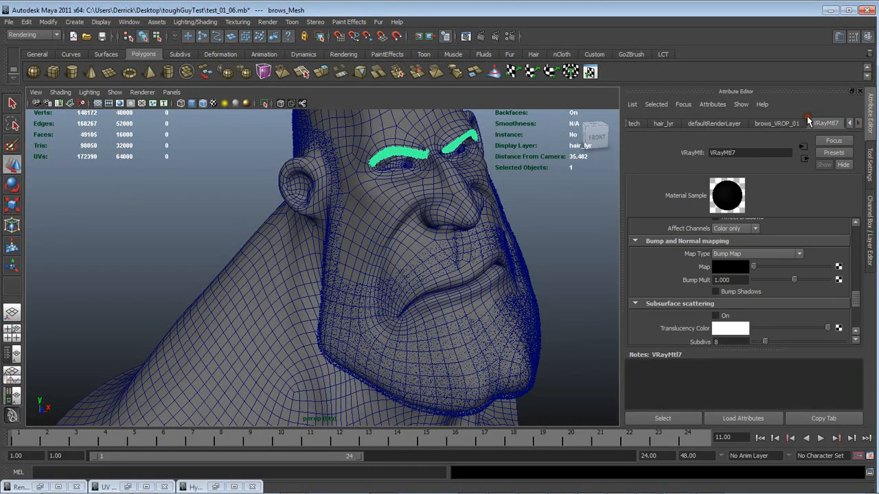
pyautogui.scroll(10, 756, 262)
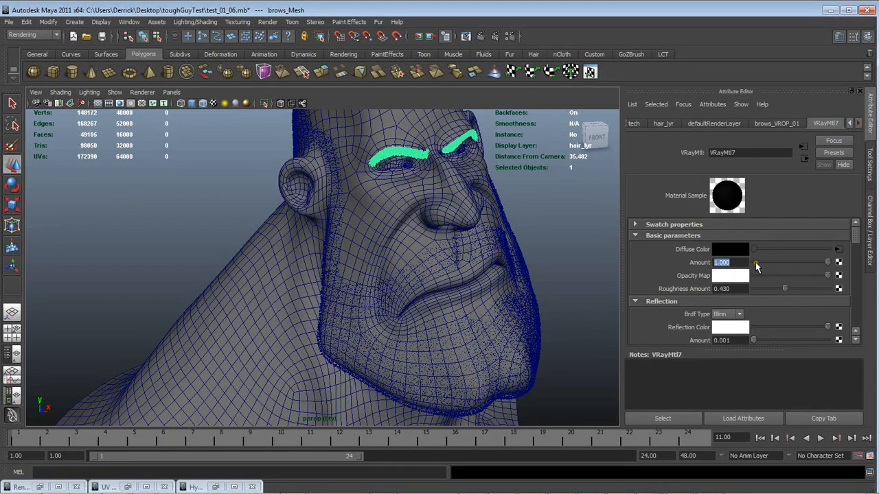
pyautogui.click(840, 249)
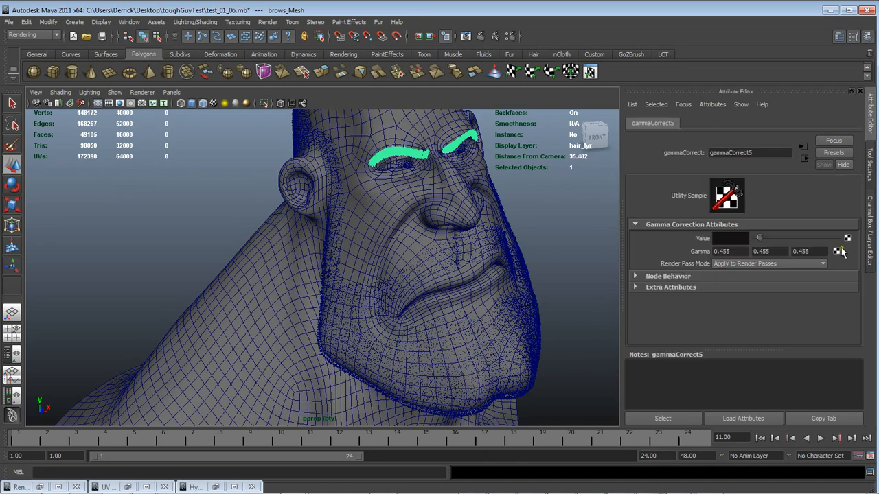
pyautogui.click(732, 240)
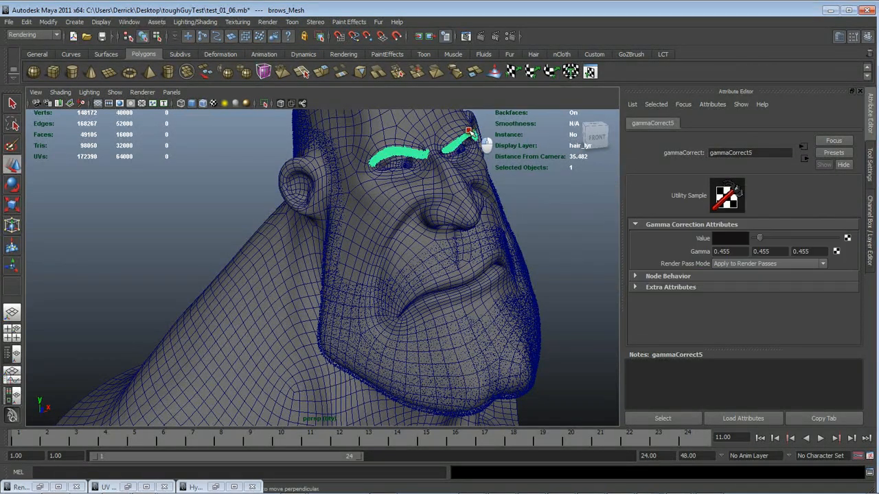
pyautogui.moveTo(473, 135)
pyautogui.keyDown('alt'); pyautogui.mouseDown()
pyautogui.moveTo(458, 131)
pyautogui.moveTo(468, 147)
pyautogui.mouseUp(); pyautogui.keyUp('alt')
pyautogui.click(544, 204)
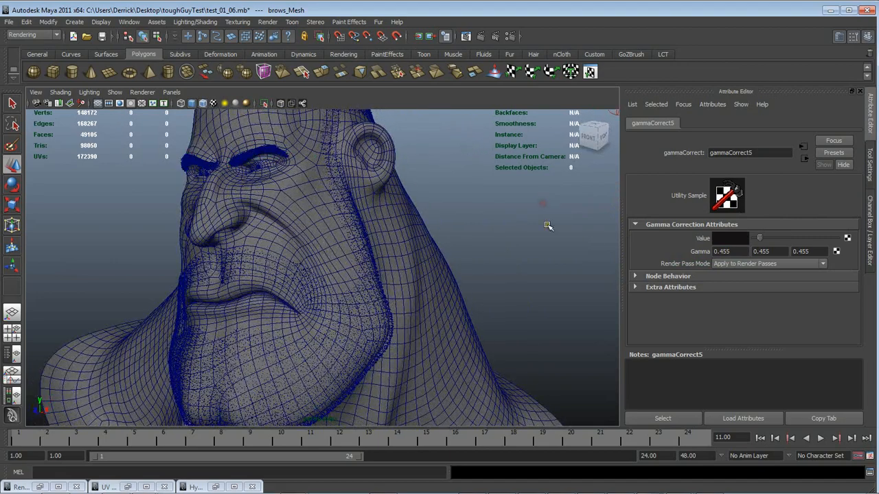
pyautogui.keyDown('alt'); pyautogui.moveTo(500, 216); pyautogui.dragTo(555, 245); pyautogui.keyUp('alt')
# Switch to ZBrush and show the beard and eyebrow fiber subtools Fibers149, Fibers83 and Fibers75 on the sculpt
pyautogui.press('super')
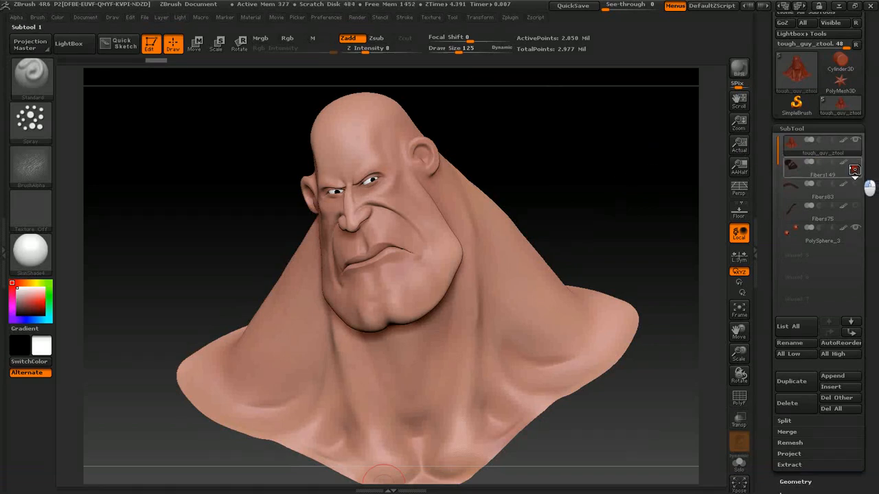
pyautogui.click(857, 161)
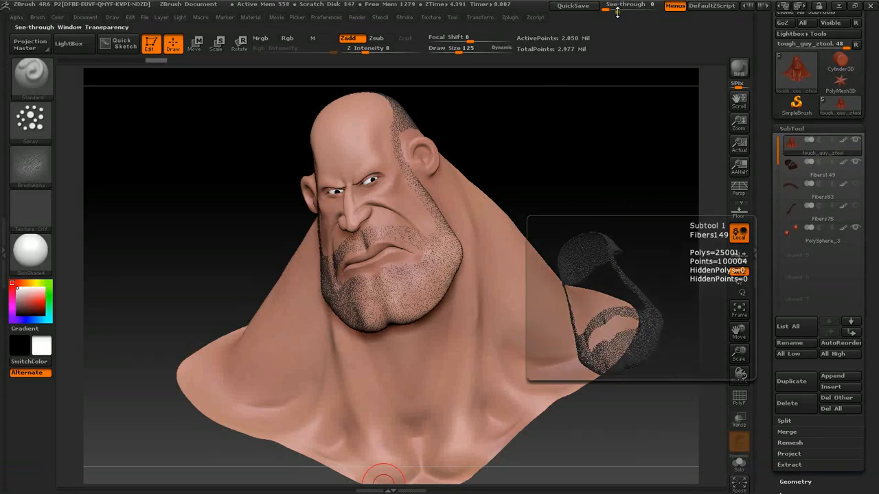
pyautogui.moveTo(623, 138); pyautogui.dragTo(624, 135)
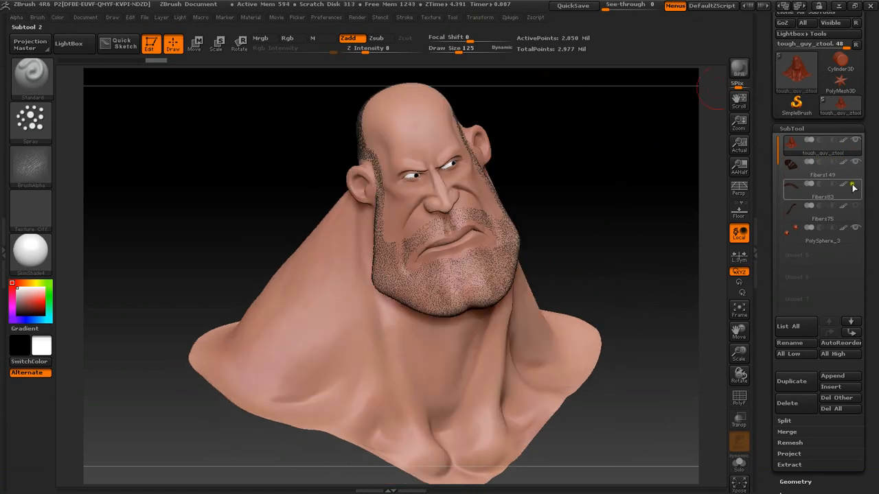
pyautogui.click(857, 205)
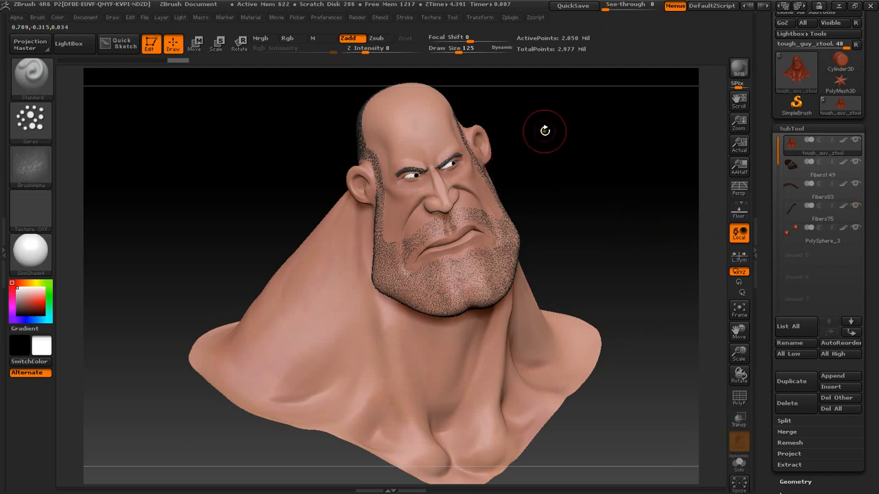
# Examine the stubble and eyebrow fibers on the sculpted face up close from several angles, including beneath the chin
pyautogui.moveTo(621, 144); pyautogui.dragTo(709, 160)
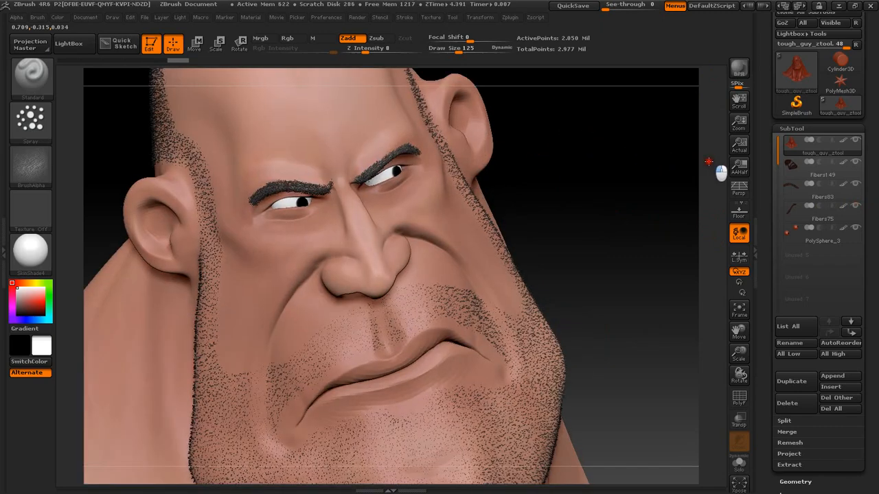
pyautogui.moveTo(634, 167)
pyautogui.mouseDown()
pyautogui.moveTo(600, 146)
pyautogui.moveTo(608, 167)
pyautogui.moveTo(588, 181)
pyautogui.mouseUp()
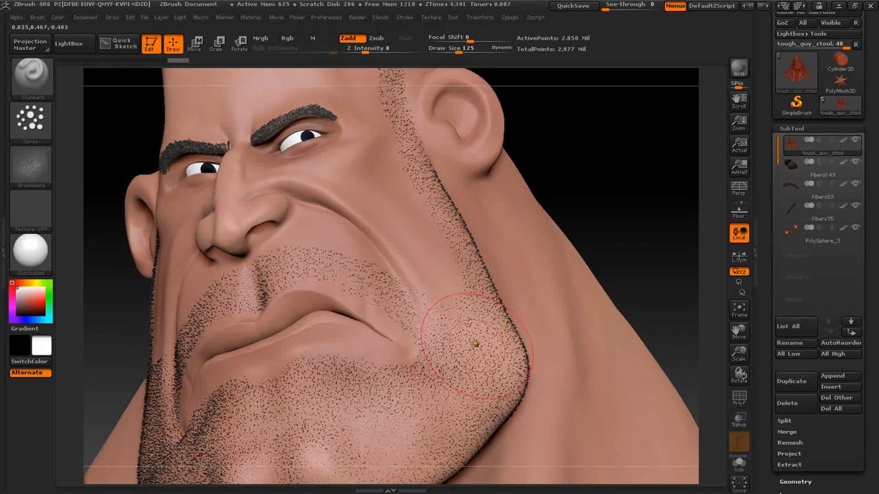
pyautogui.moveTo(674, 232); pyautogui.dragTo(683, 221)
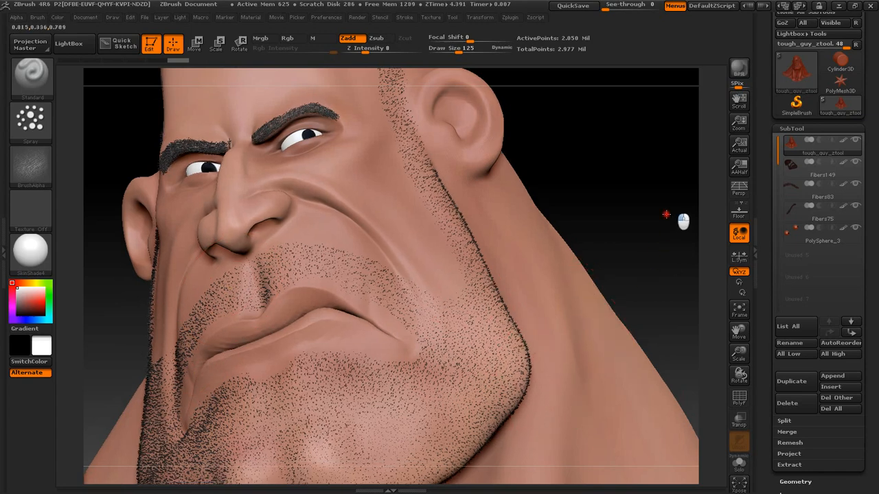
pyautogui.moveTo(536, 354); pyautogui.dragTo(508, 429)
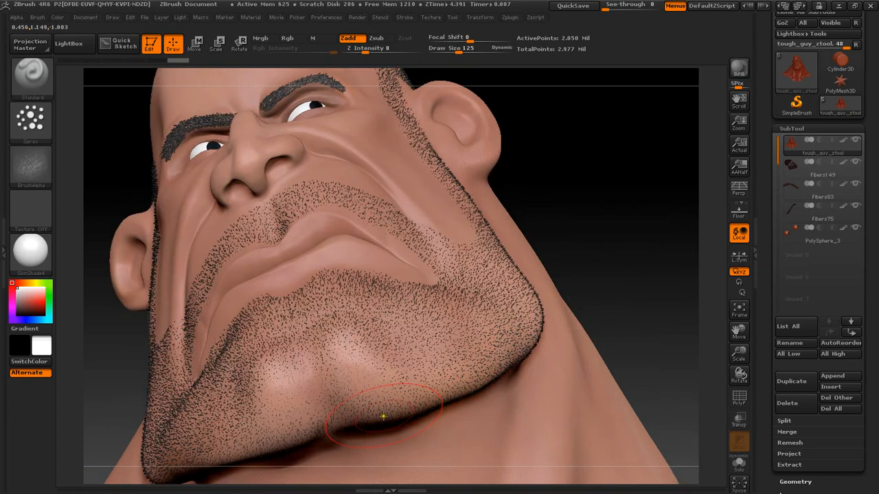
pyautogui.moveTo(617, 235); pyautogui.dragTo(619, 253)
# Return to the Maya scene, view the whole bust, and review the scene's display layers
pyautogui.press('super')
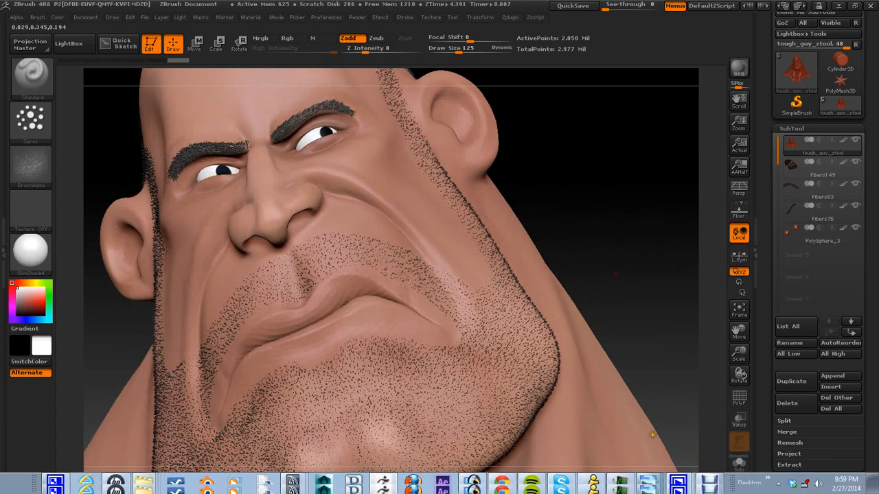
pyautogui.click(645, 487)
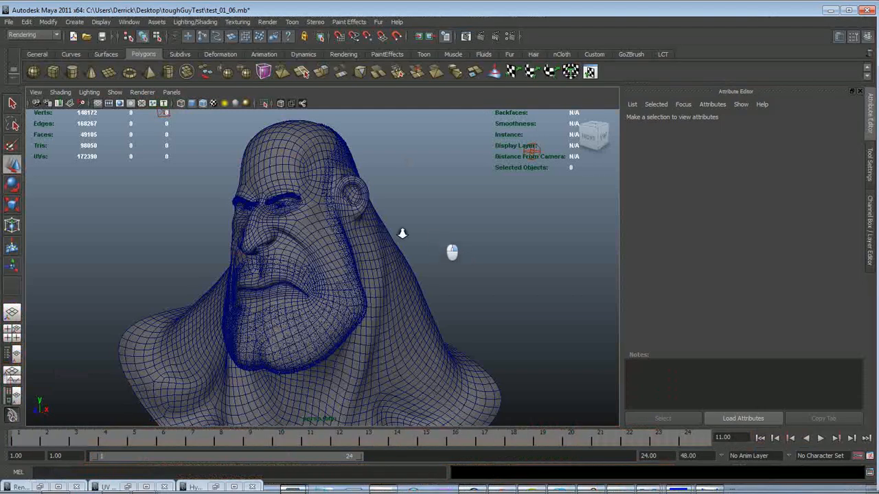
pyautogui.moveTo(451, 249); pyautogui.dragTo(386, 223)
pyautogui.hotkey('ctrl', 'a')
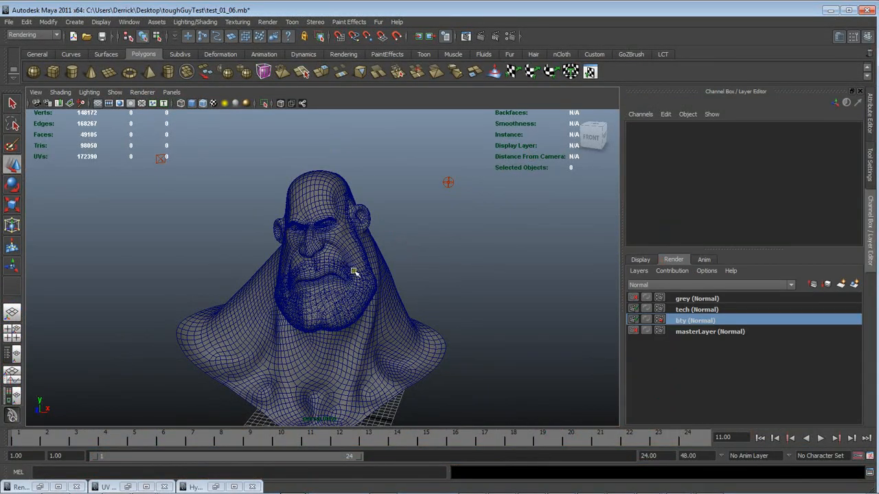
pyautogui.click(641, 260)
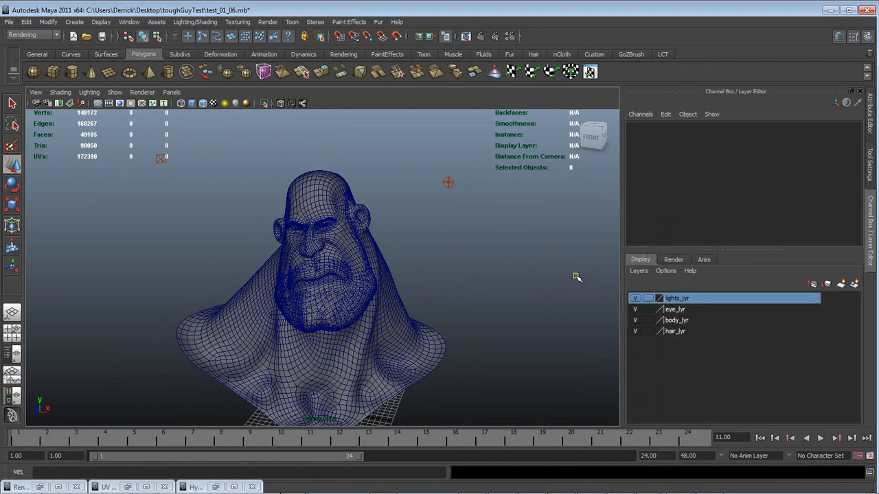
pyautogui.hotkey('ctrl', 'a')
# Switch to the Final_final render and examine the neck, shoulders and face at a larger size
pyautogui.moveTo(573, 488)
pyautogui.press('super')
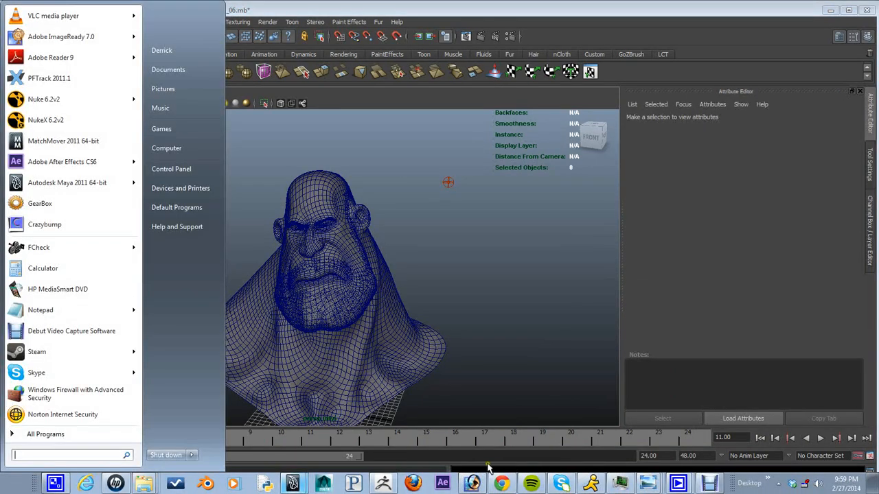
pyautogui.click(656, 482)
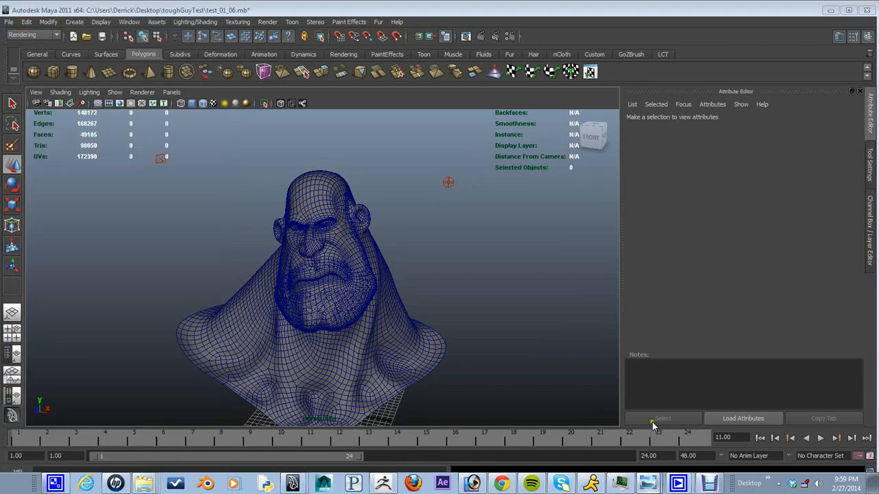
pyautogui.scroll(-5, 641, 236)
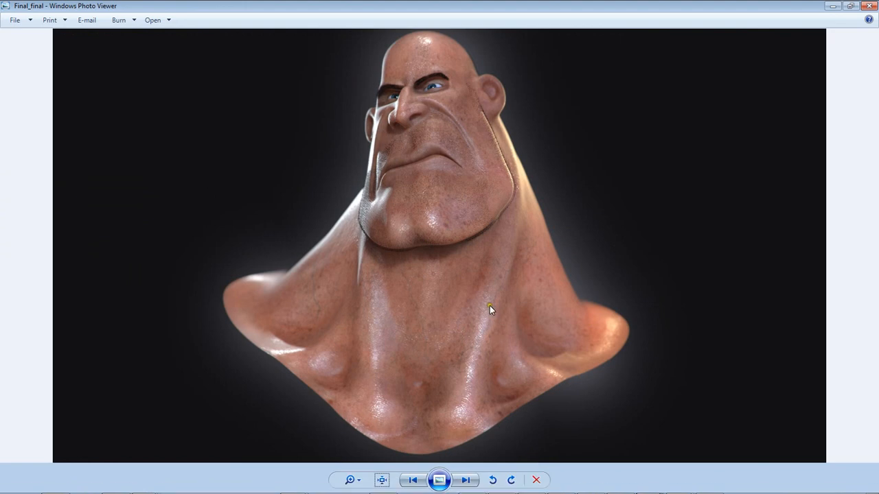
pyautogui.click(381, 479)
pyautogui.moveTo(370, 392); pyautogui.dragTo(378, 263)
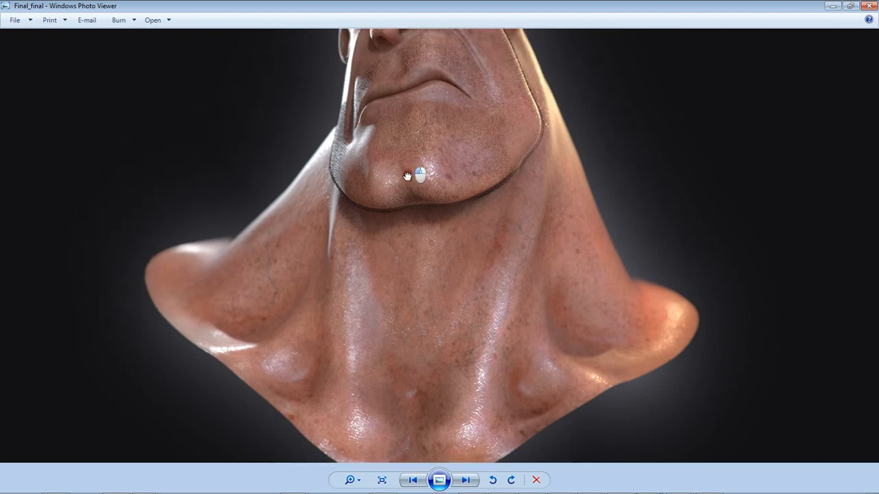
pyautogui.moveTo(418, 172); pyautogui.dragTo(422, 348)
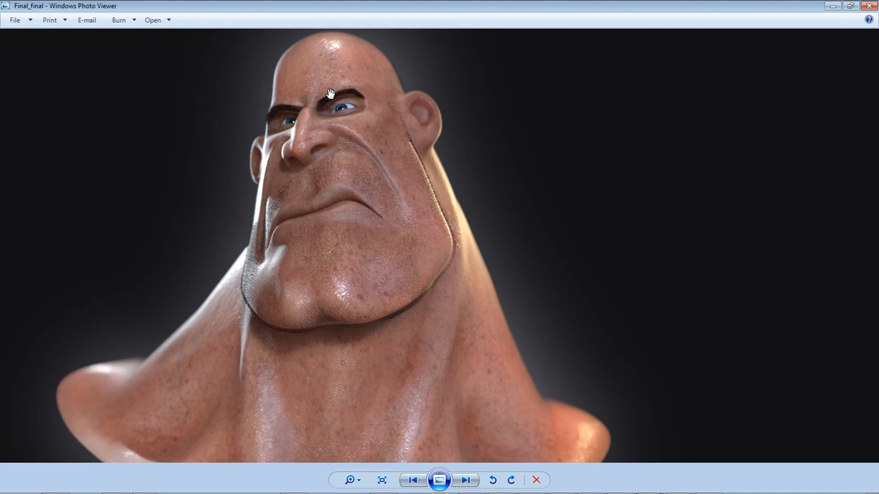
pyautogui.moveTo(382, 226); pyautogui.dragTo(439, 235)
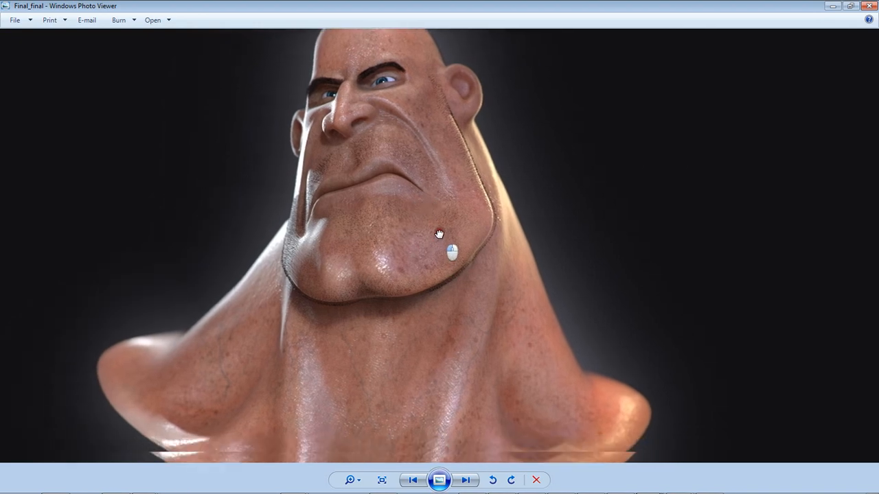
# Compare the full Final_final render with close views of the skin detail on the neck and chin
pyautogui.scroll(-4, 446, 336)
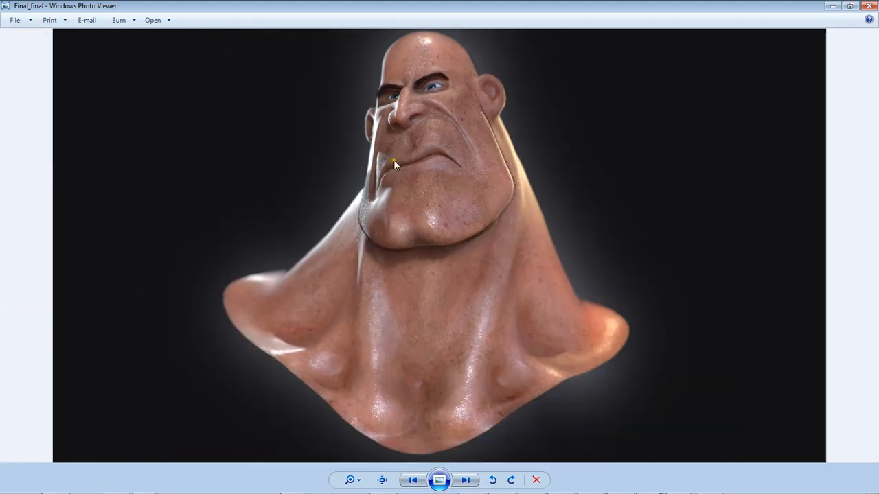
pyautogui.scroll(5, 421, 298)
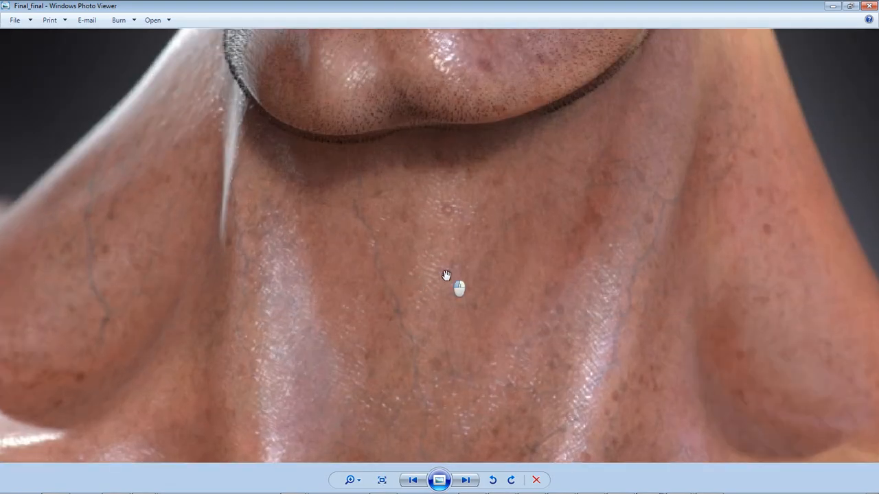
pyautogui.scroll(-5, 446, 274)
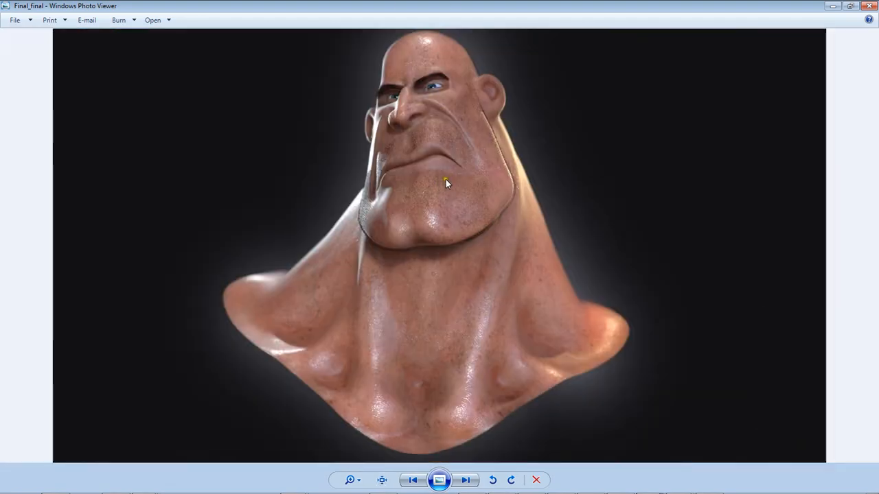
pyautogui.scroll(3, 457, 254)
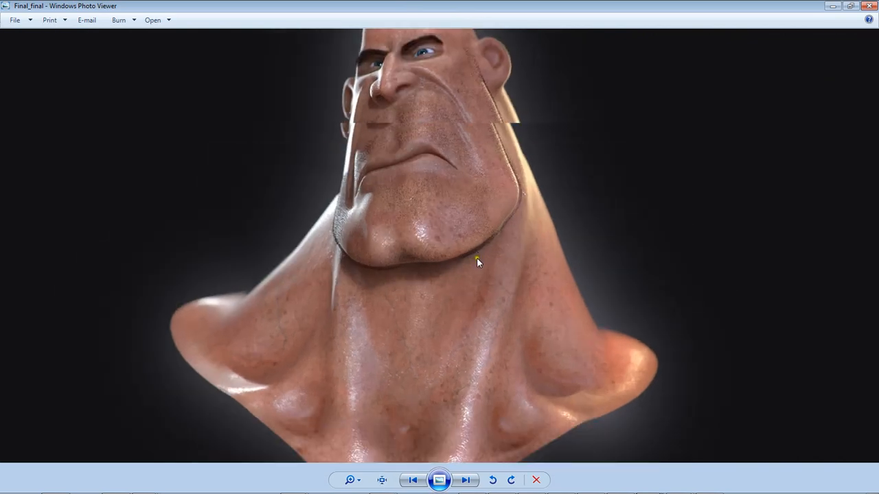
pyautogui.scroll(-3, 477, 260)
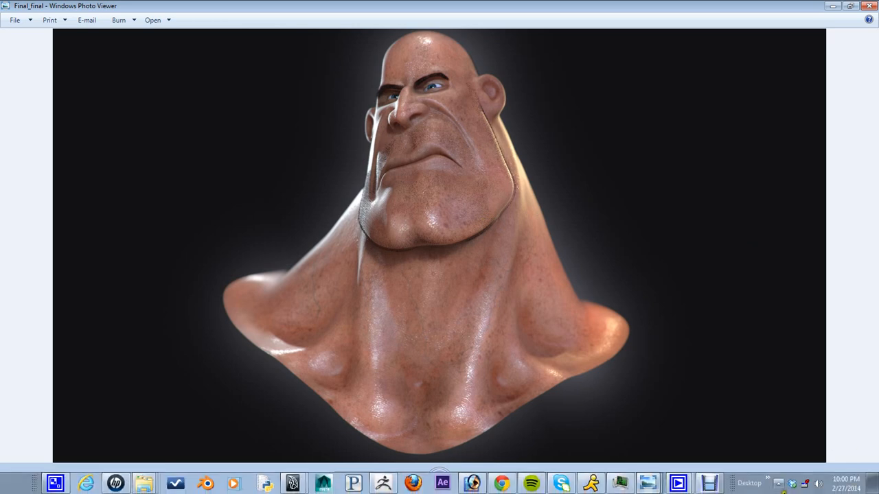
pyautogui.click(779, 484)
pyautogui.rightClick(813, 436)
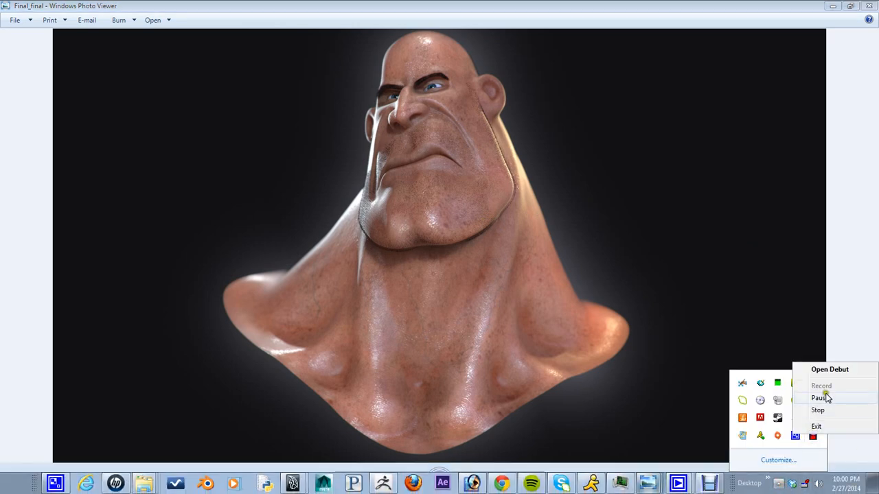